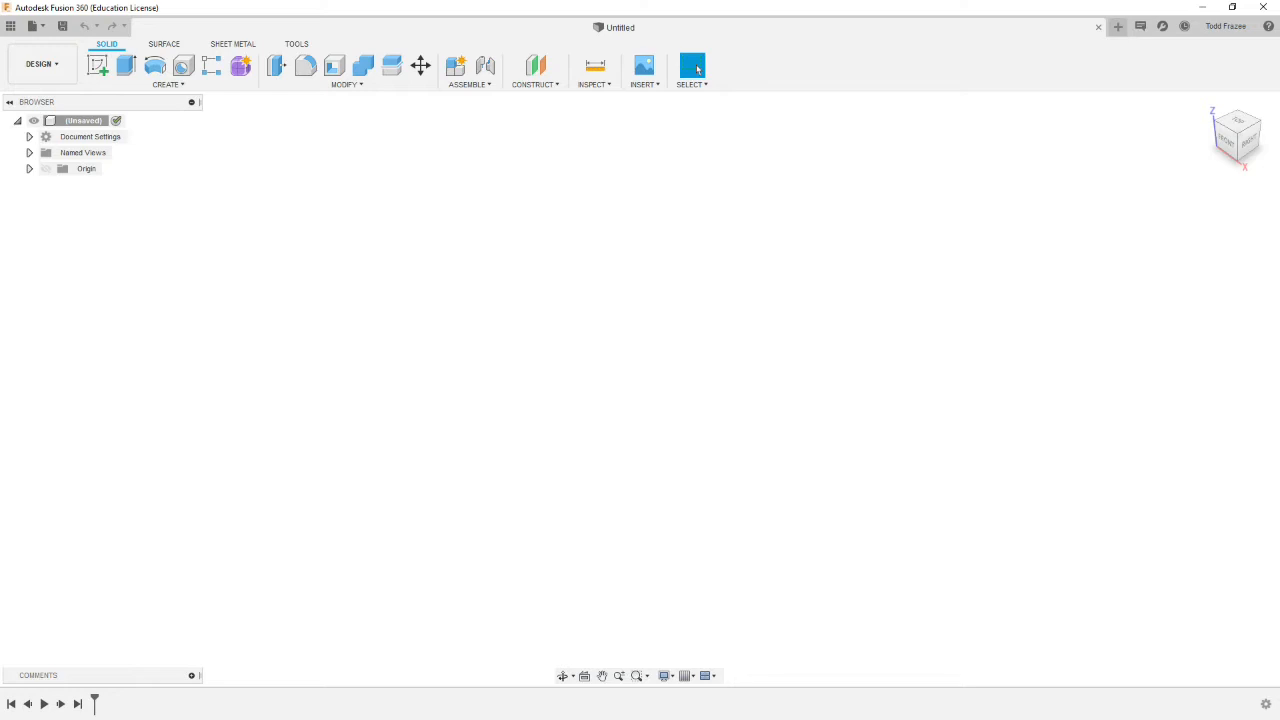
# Step: Save the new design under the name TCOSE-CYLINDER-ASSY
pyautogui.click(210, 358)
pyautogui.click(62, 25)
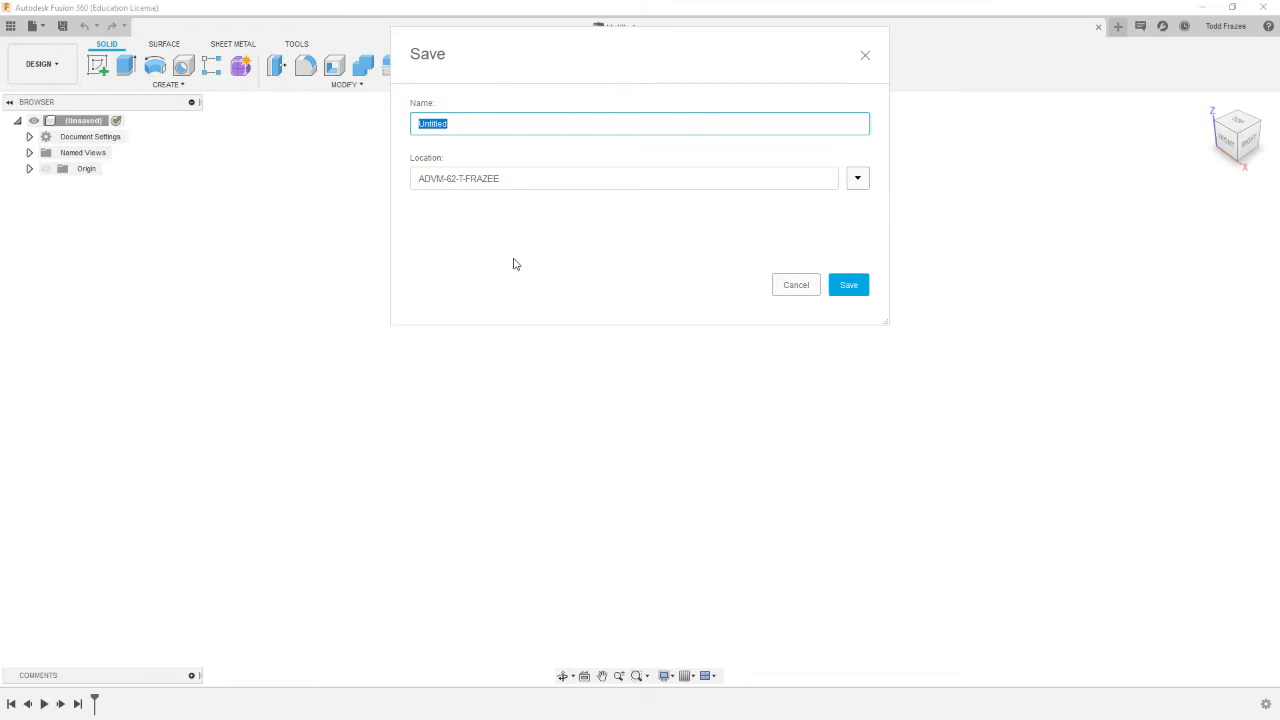
pyautogui.write('TCOSE')
pyautogui.write('-')
pyautogui.write('Cl')
pyautogui.write('LIND')
pyautogui.write('ER')
pyautogui.write('-A')
pyautogui.write('SSY')
pyautogui.click(843, 290)
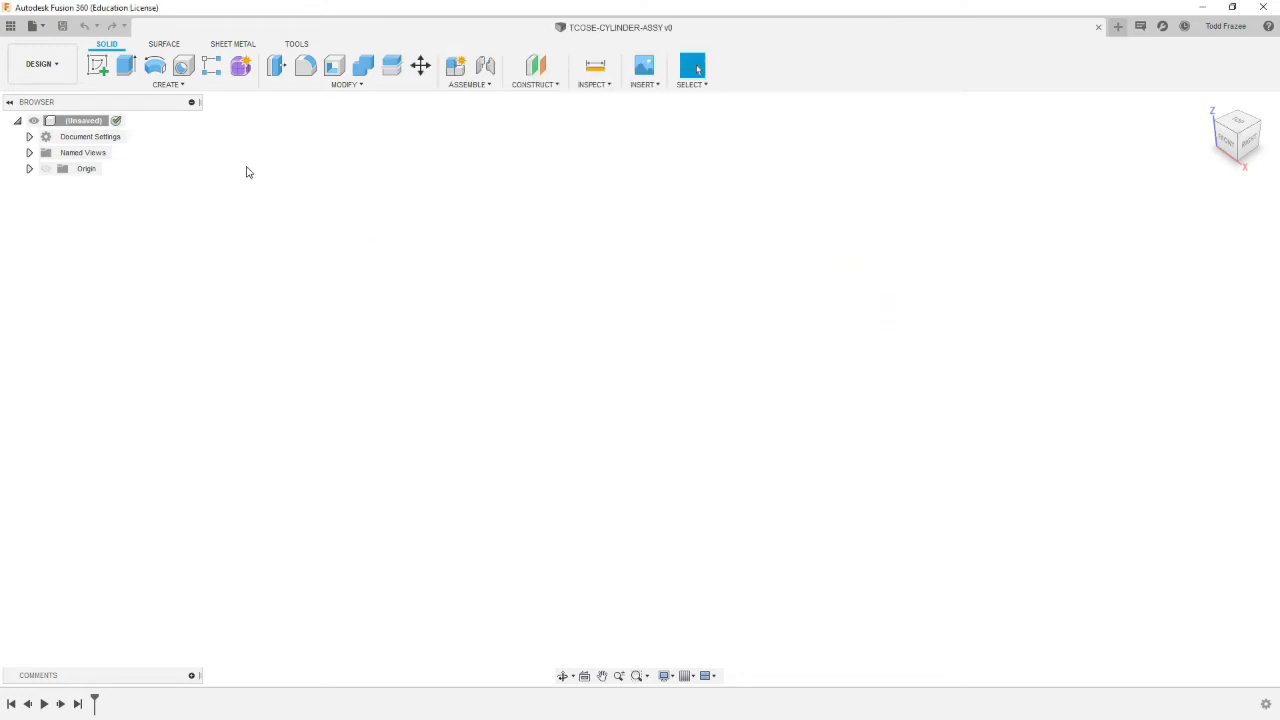
# Step: Insert the 08 cylinder body from the project data into the assembly at its default position
pyautogui.click(10, 26)
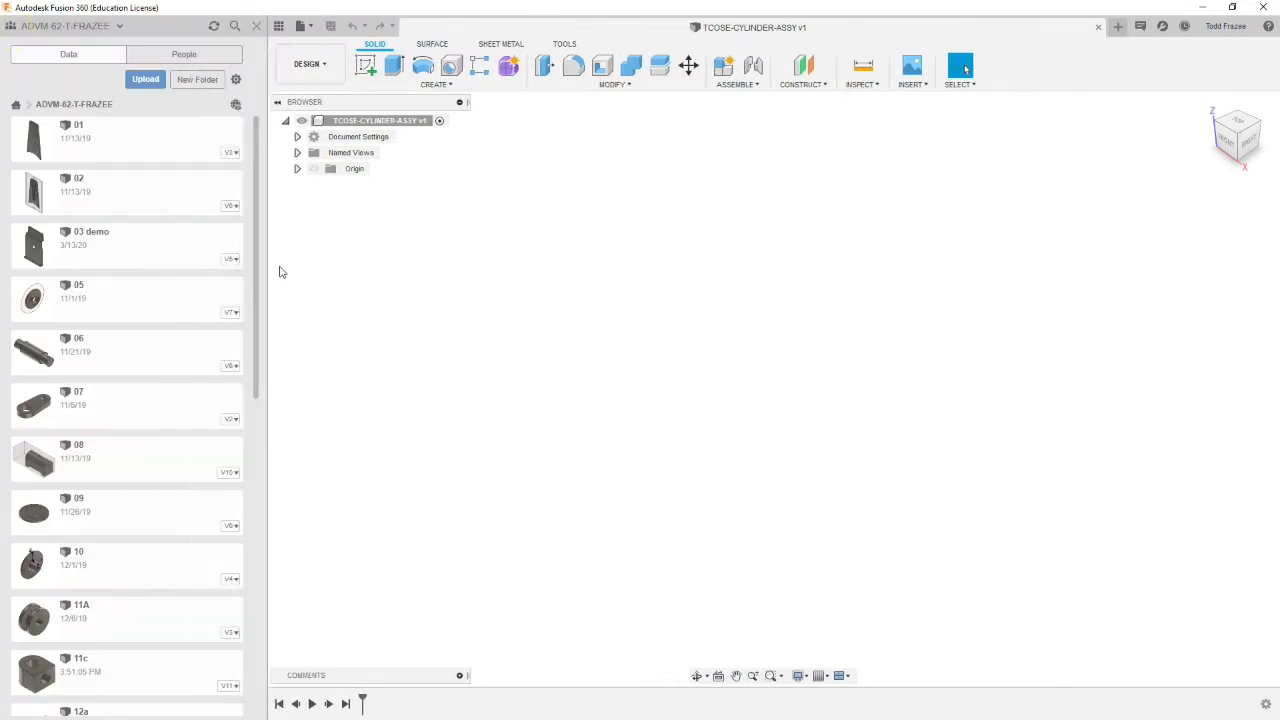
pyautogui.moveTo(110, 472); pyautogui.dragTo(645, 378)
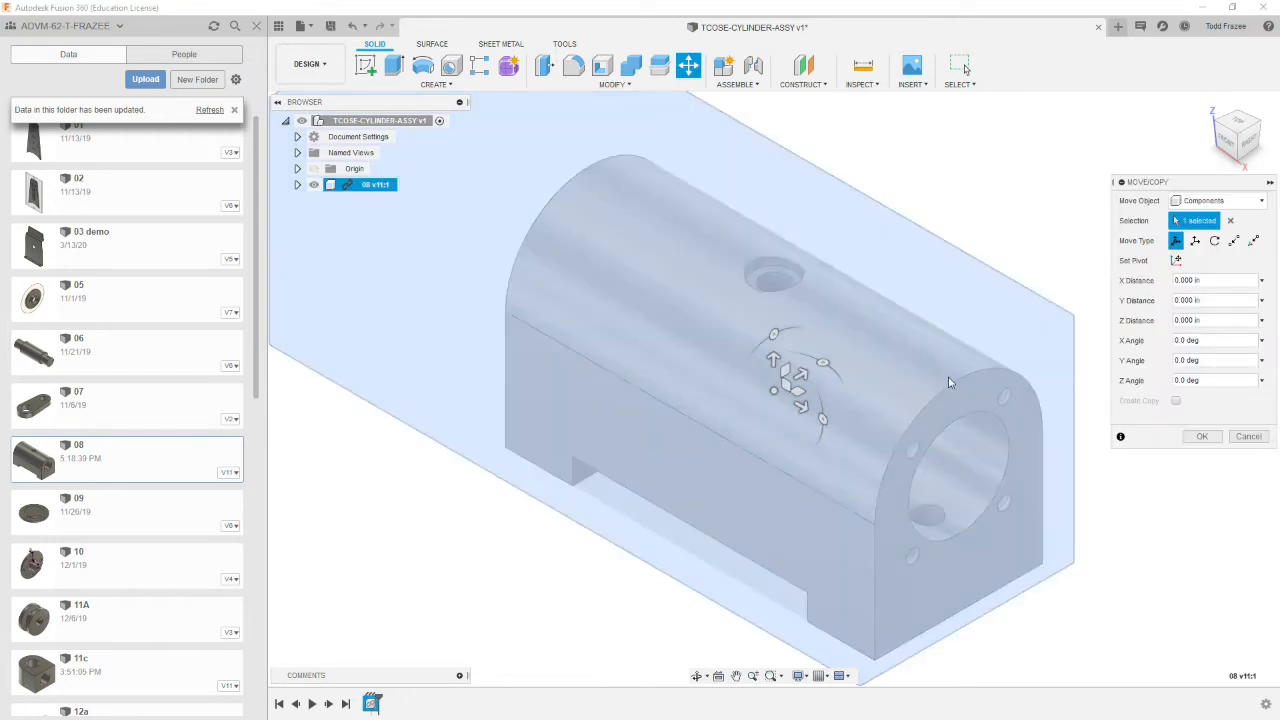
pyautogui.scroll(-5, 911, 425)
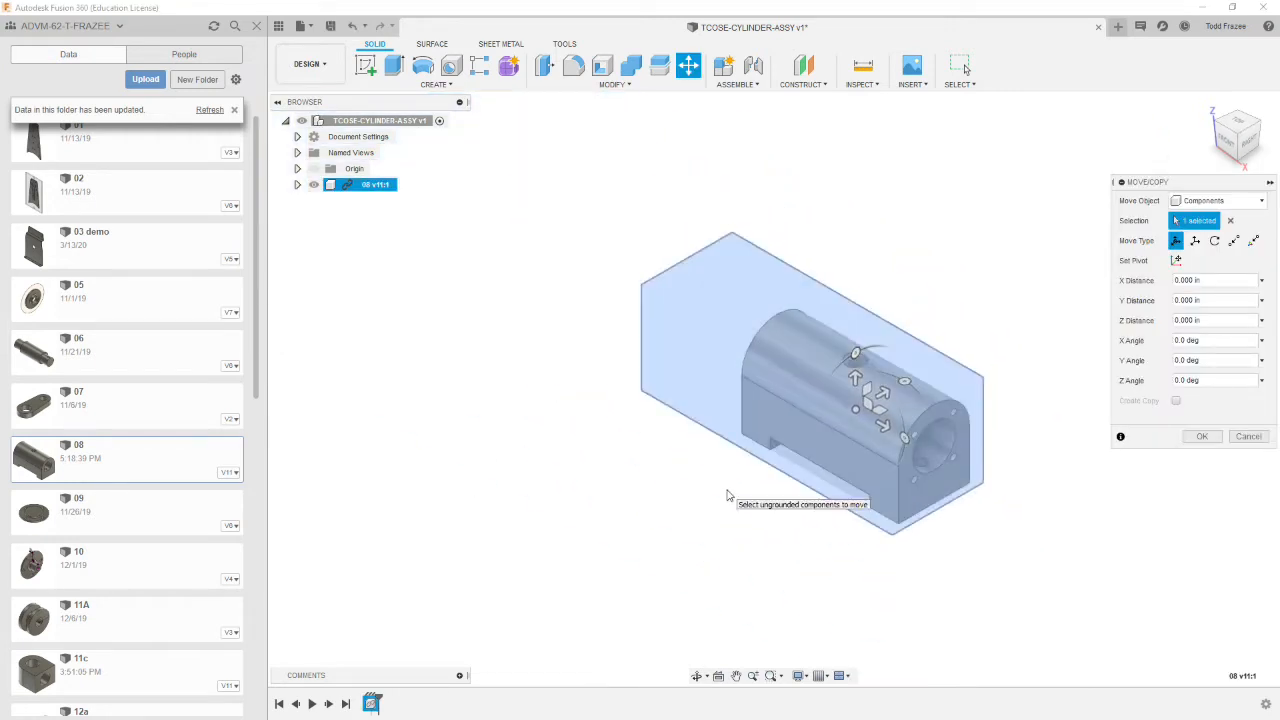
pyautogui.click(1205, 439)
# Step: Ground the 08 cylinder body so it stays fixed in the assembly
pyautogui.rightClick(366, 186)
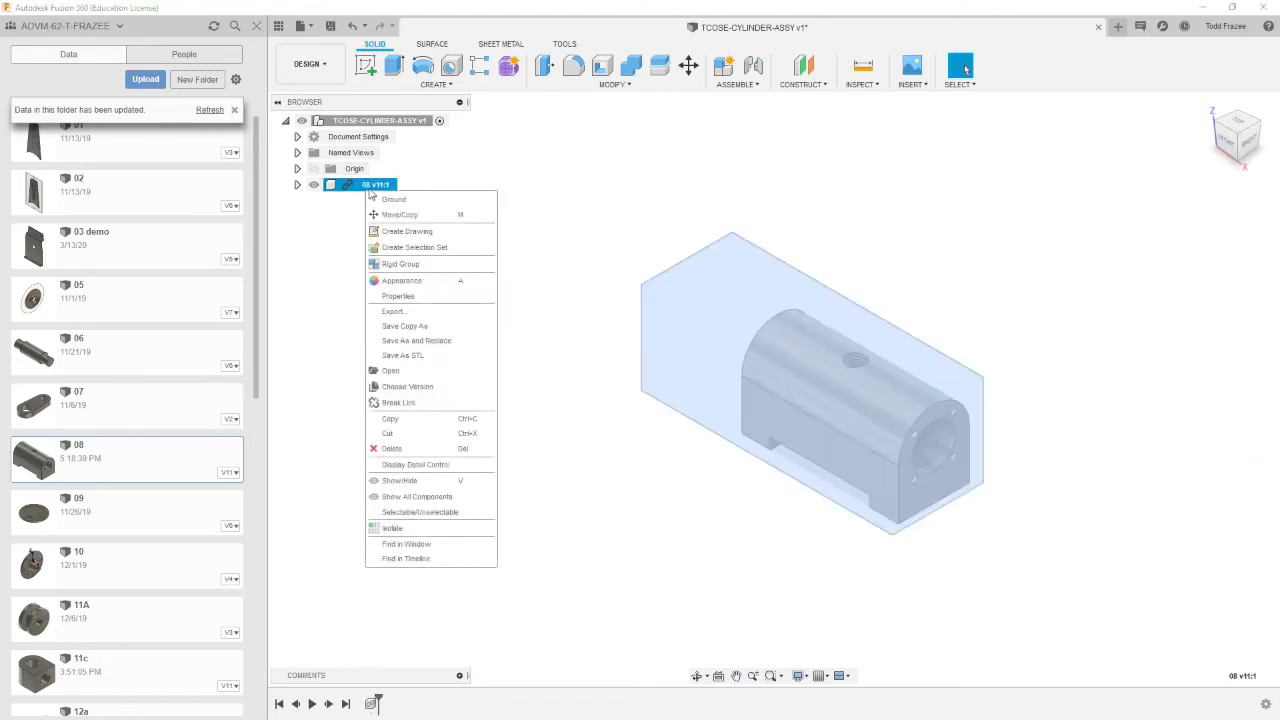
pyautogui.click(401, 202)
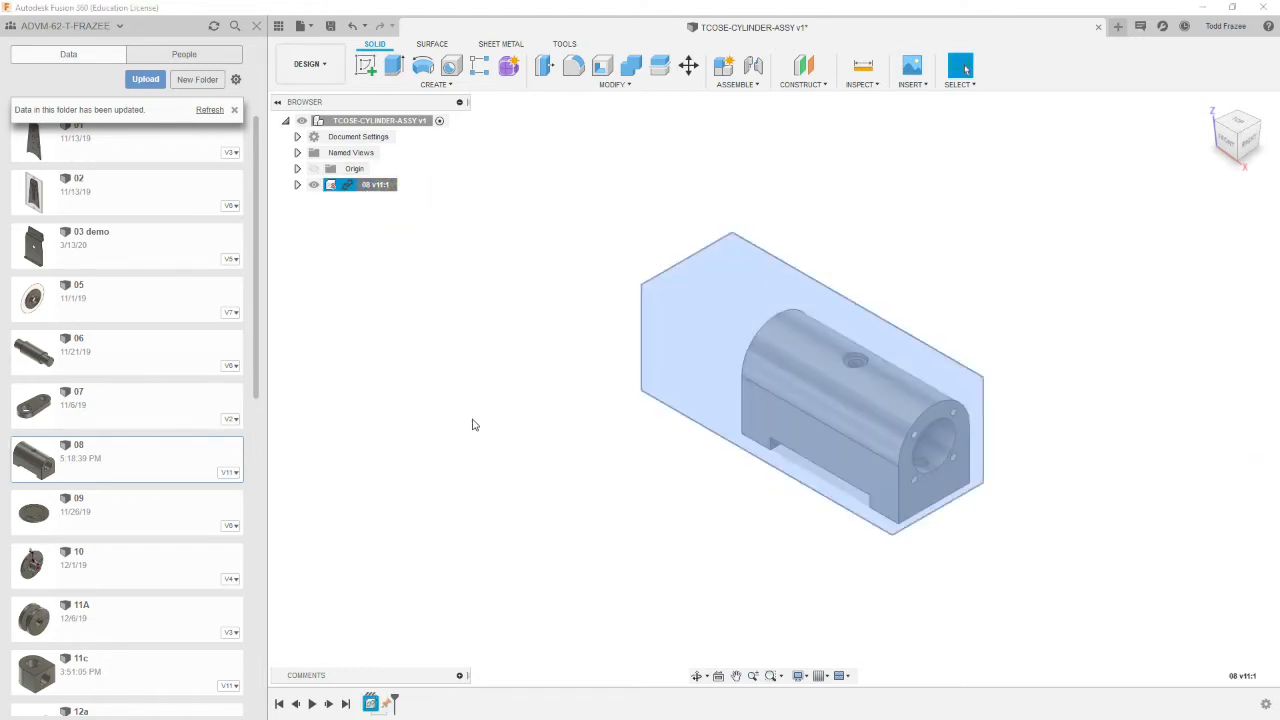
pyautogui.click(452, 389)
pyautogui.scroll(-3, 931, 537)
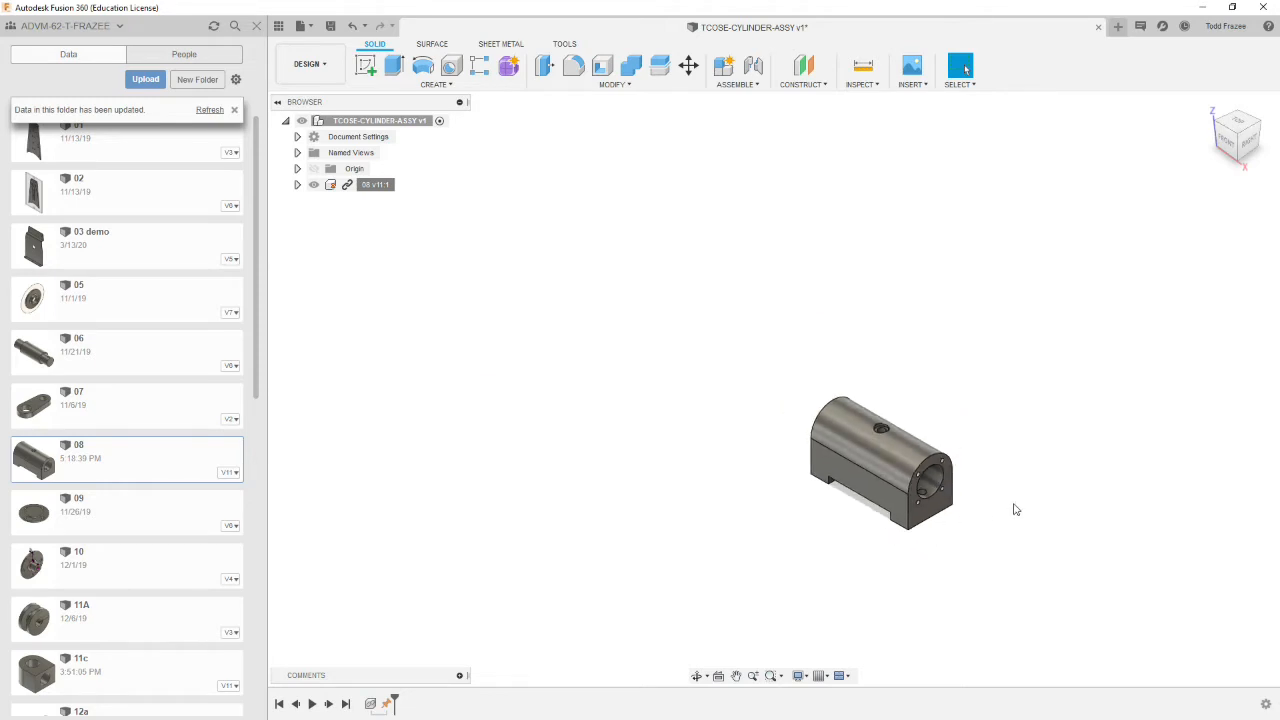
# Step: Insert the TCOSE-11 piston rod assembly from the project data into the design
pyautogui.scroll(4, 1016, 509)
pyautogui.keyDown('shift'); pyautogui.moveTo(647, 523); pyautogui.dragTo(686, 531, button='middle'); pyautogui.keyUp('shift')
pyautogui.moveTo(260, 298); pyautogui.dragTo(243, 570)
pyautogui.scroll(-2, 243, 570)
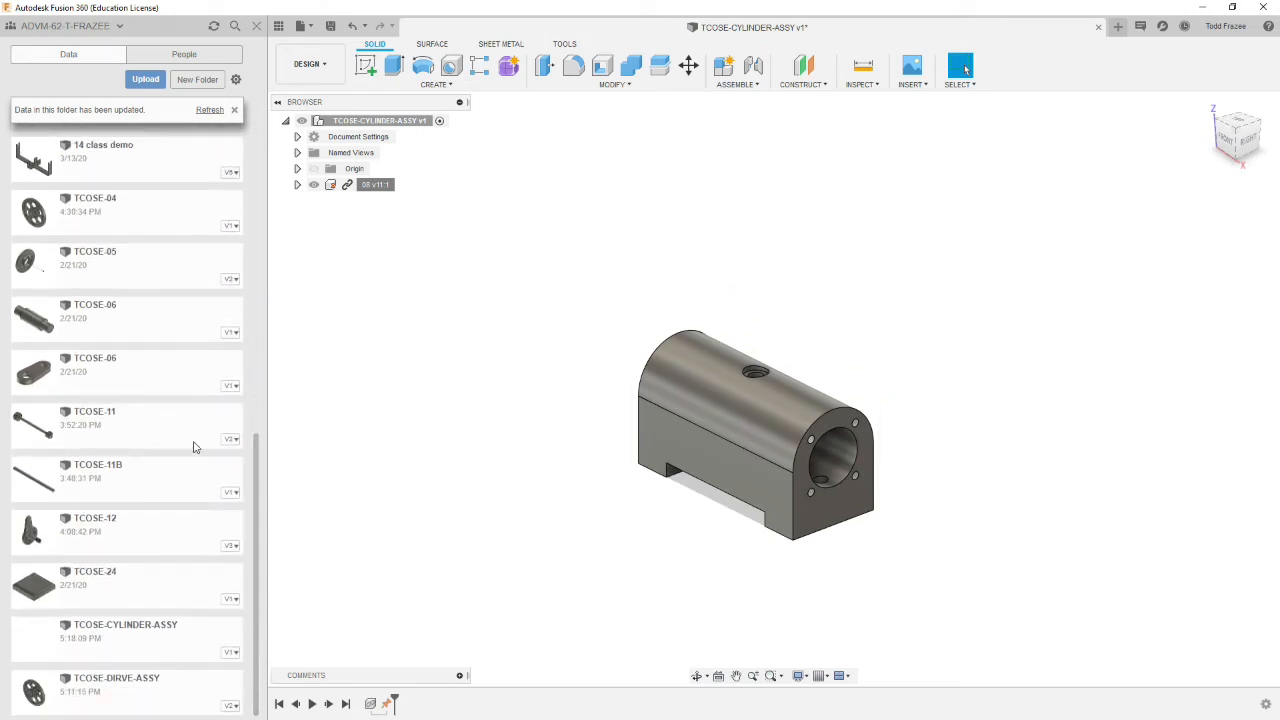
pyautogui.moveTo(94, 424); pyautogui.dragTo(806, 224)
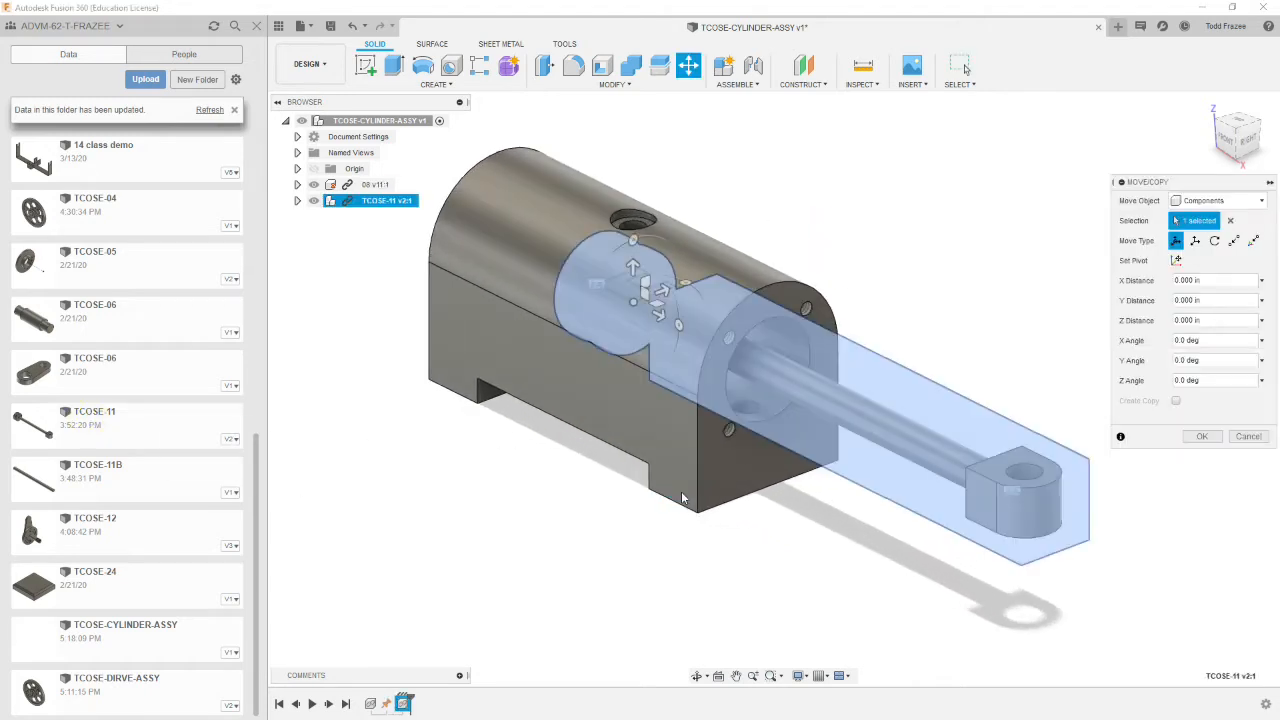
# Step: Move the TCOSE-11 piston rod clear of the cylinder body, about 2.255 in along X and 0.038 in along Z
pyautogui.scroll(-5, 712, 528)
pyautogui.keyDown('shift'); pyautogui.moveTo(698, 576); pyautogui.dragTo(754, 588, button='middle'); pyautogui.keyUp('shift')
pyautogui.scroll(-3, 905, 557)
pyautogui.scroll(3, 982, 553)
pyautogui.scroll(1, 982, 553)
pyautogui.moveTo(633, 450); pyautogui.dragTo(879, 470)
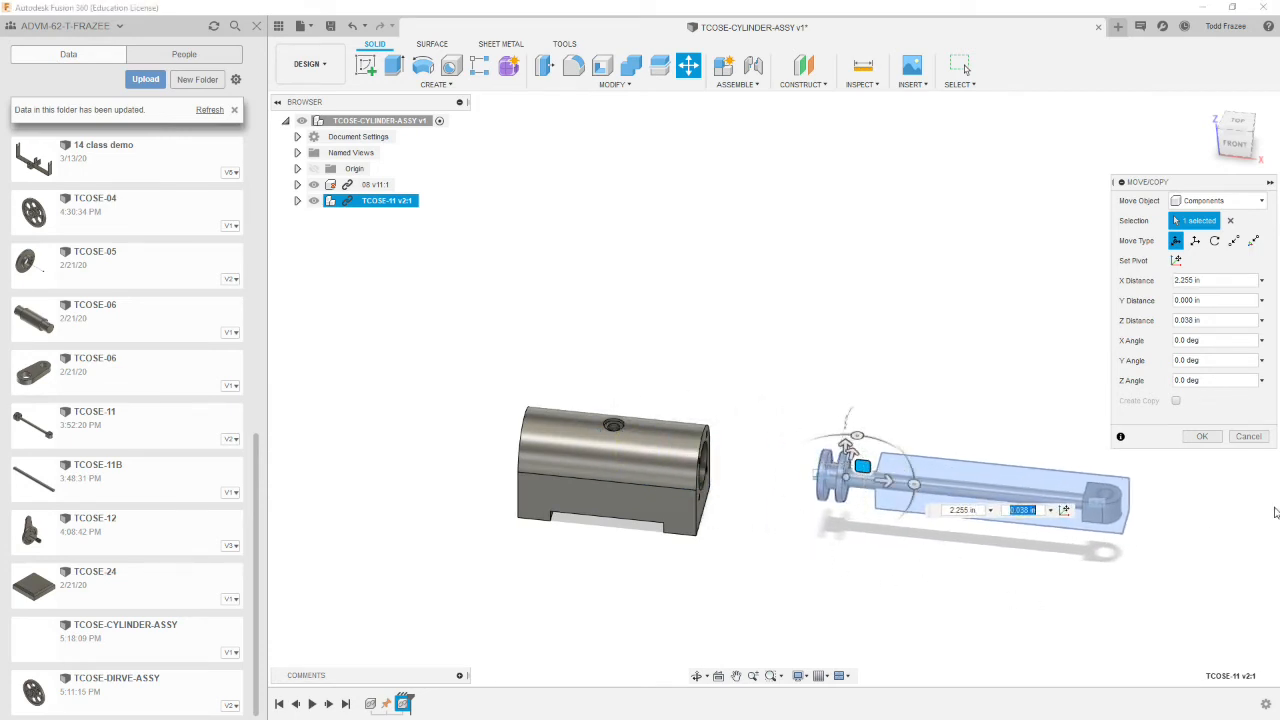
pyautogui.click(1202, 437)
# Step: Create a cylindrical joint from the centre of the piston's end face to the bore centre on the 08 body's end face
pyautogui.keyDown('shift'); pyautogui.moveTo(906, 543); pyautogui.dragTo(828, 481, button='middle'); pyautogui.keyUp('shift')
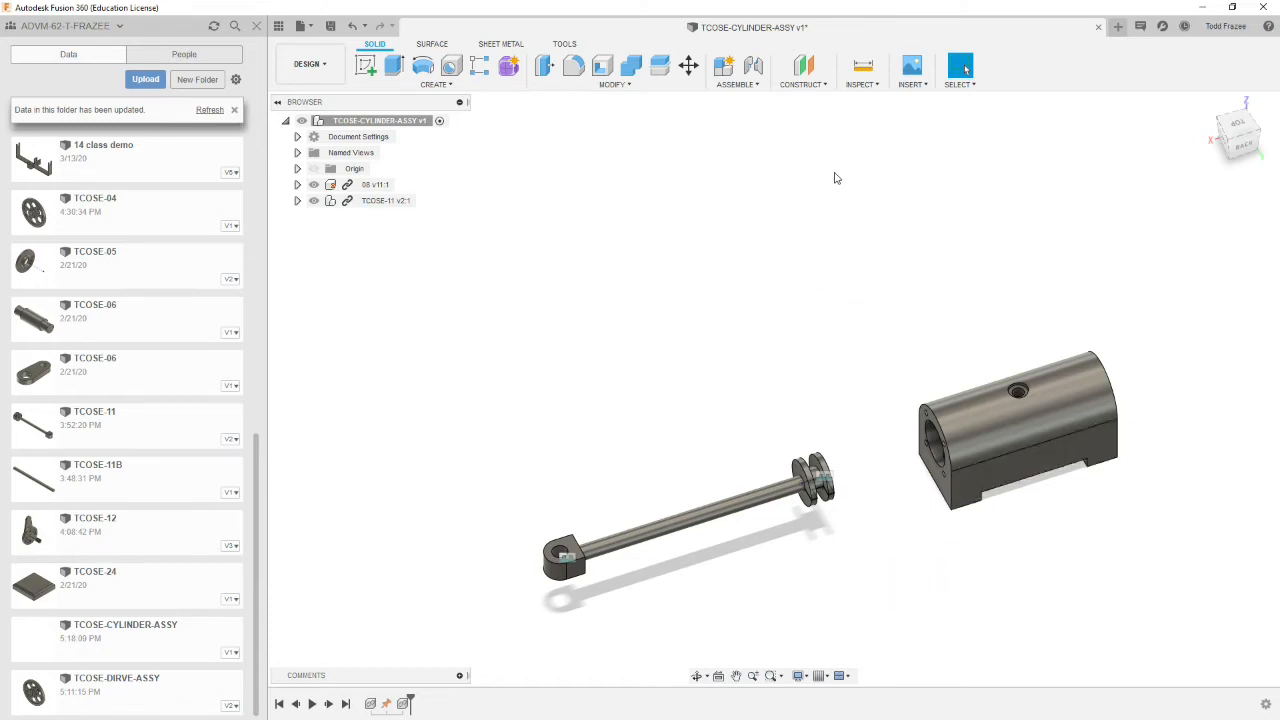
pyautogui.click(753, 65)
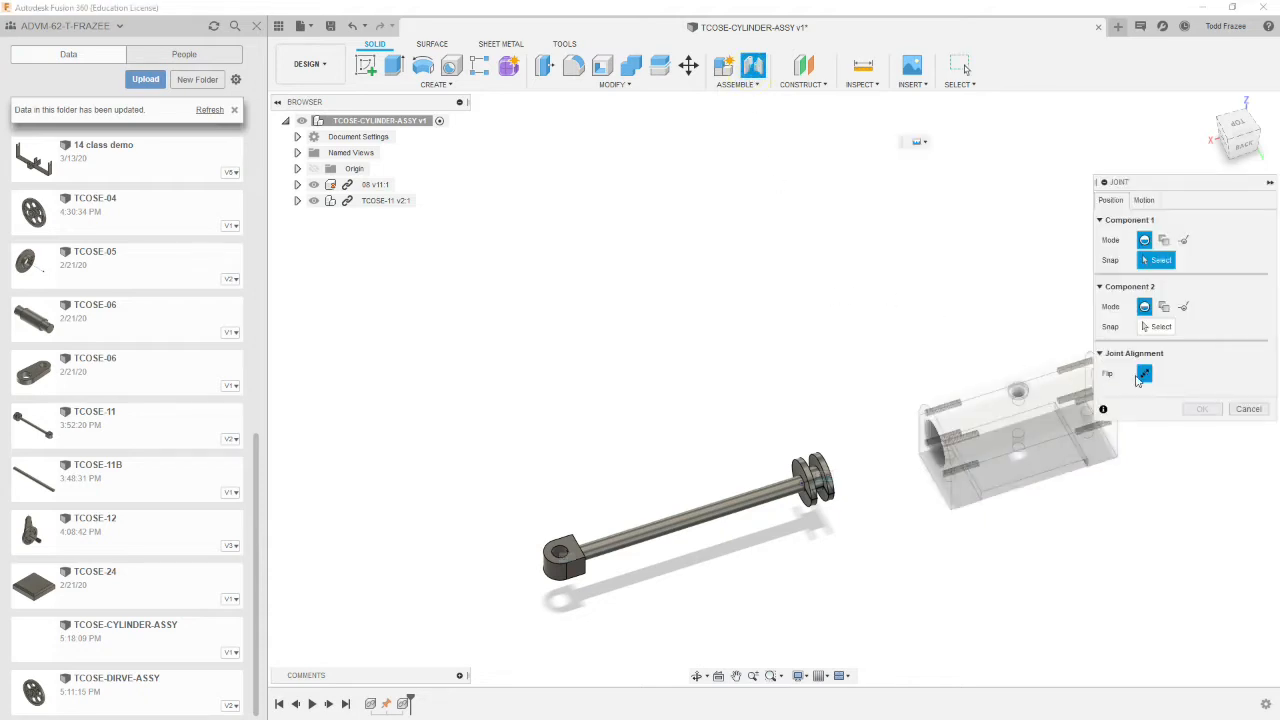
pyautogui.keyDown('shift'); pyautogui.moveTo(888, 459); pyautogui.dragTo(856, 495, button='middle'); pyautogui.keyUp('shift')
pyautogui.scroll(3, 854, 497)
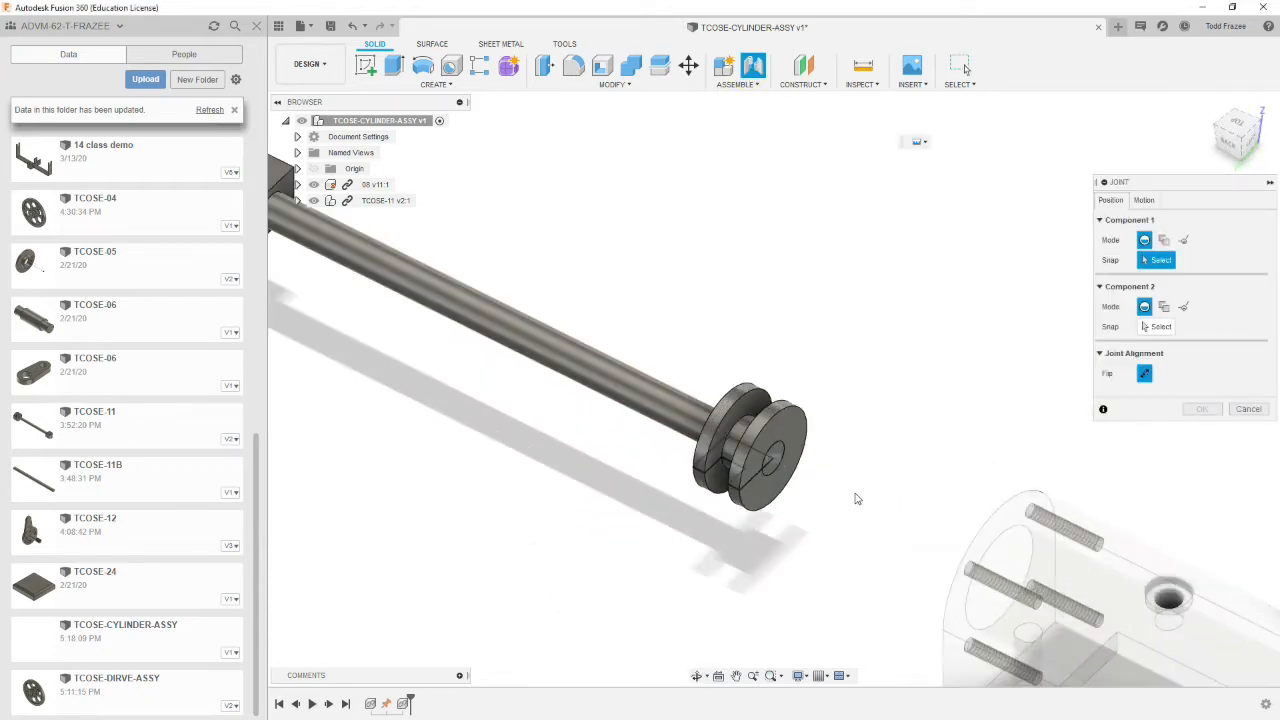
pyautogui.click(781, 443)
pyautogui.scroll(-5, 817, 443)
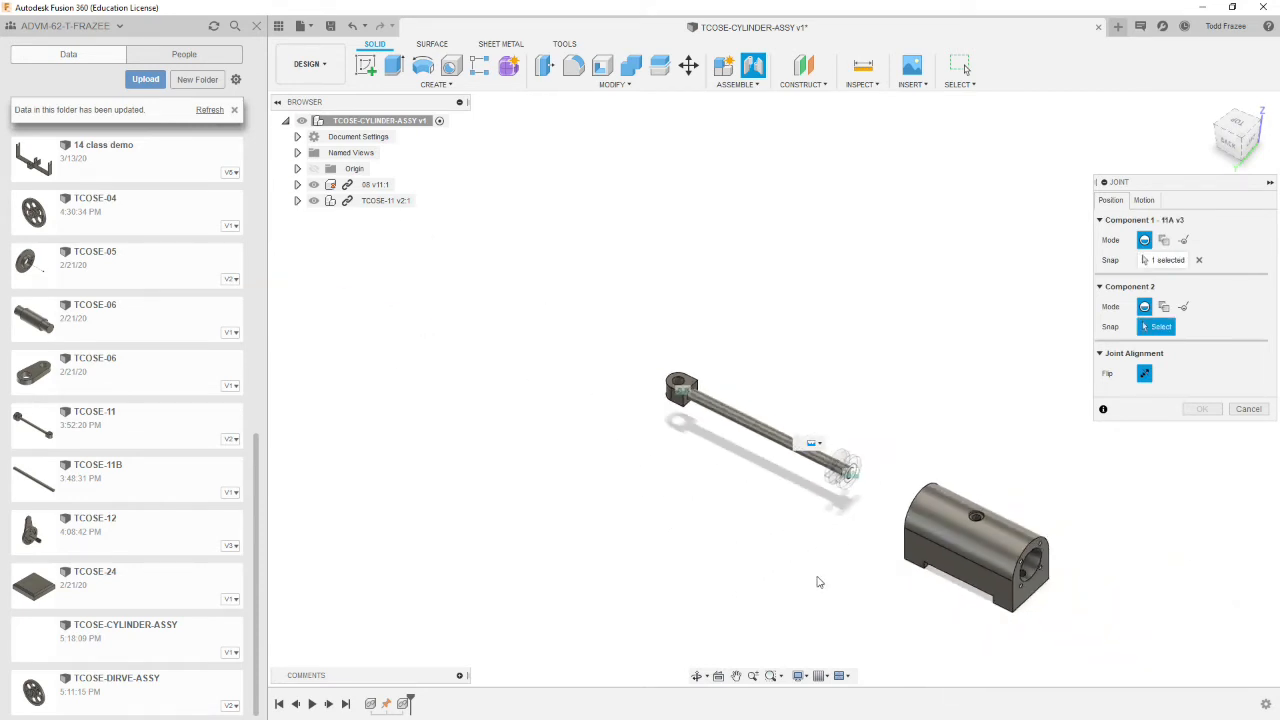
pyautogui.scroll(2, 1062, 625)
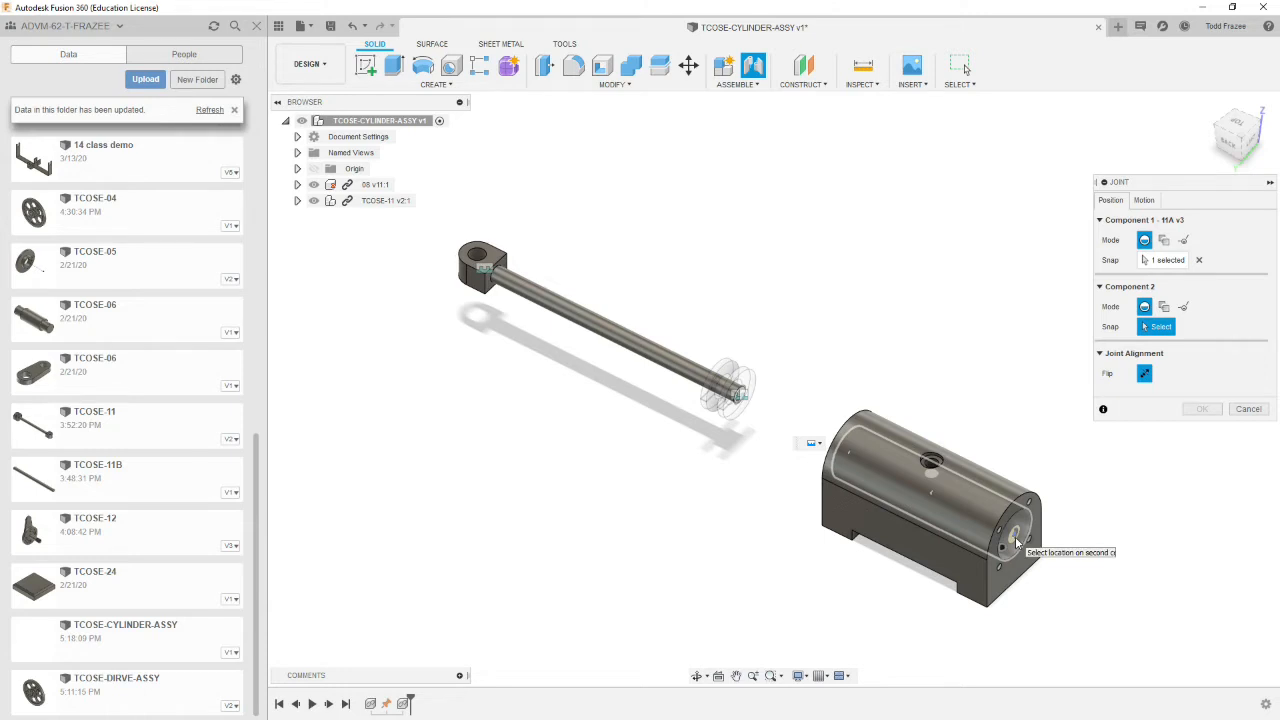
pyautogui.click(816, 445)
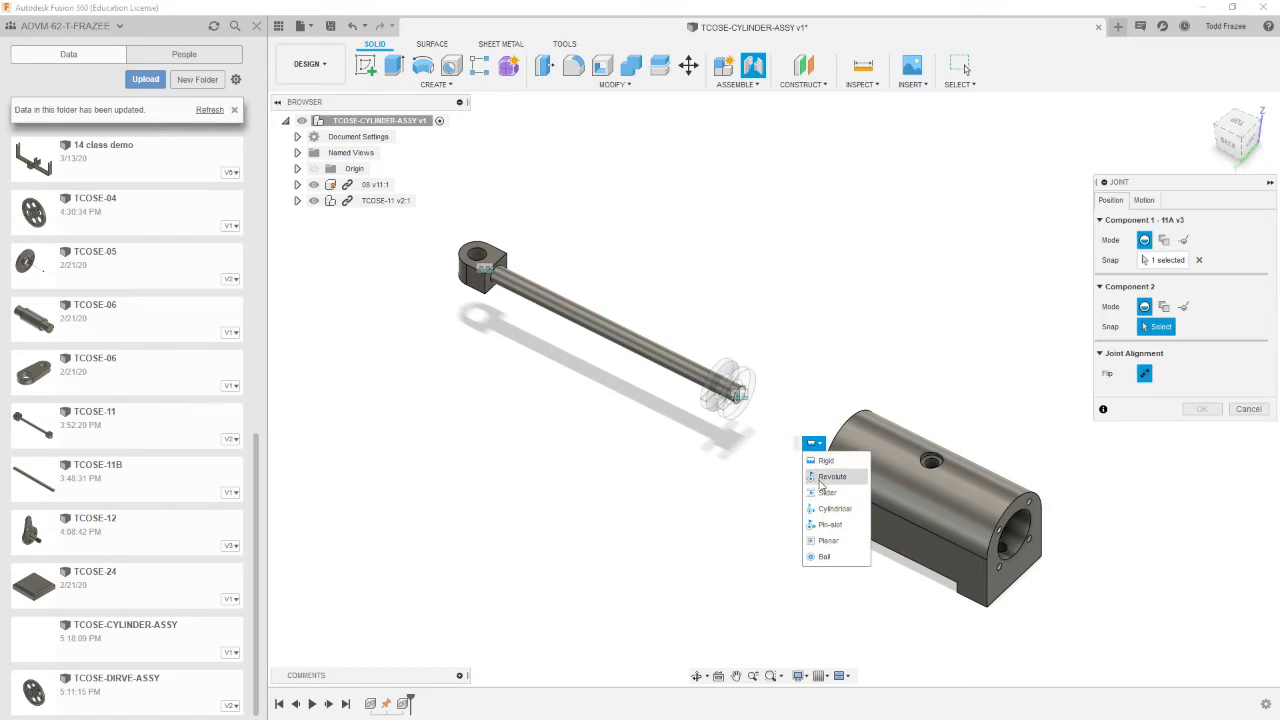
pyautogui.click(832, 509)
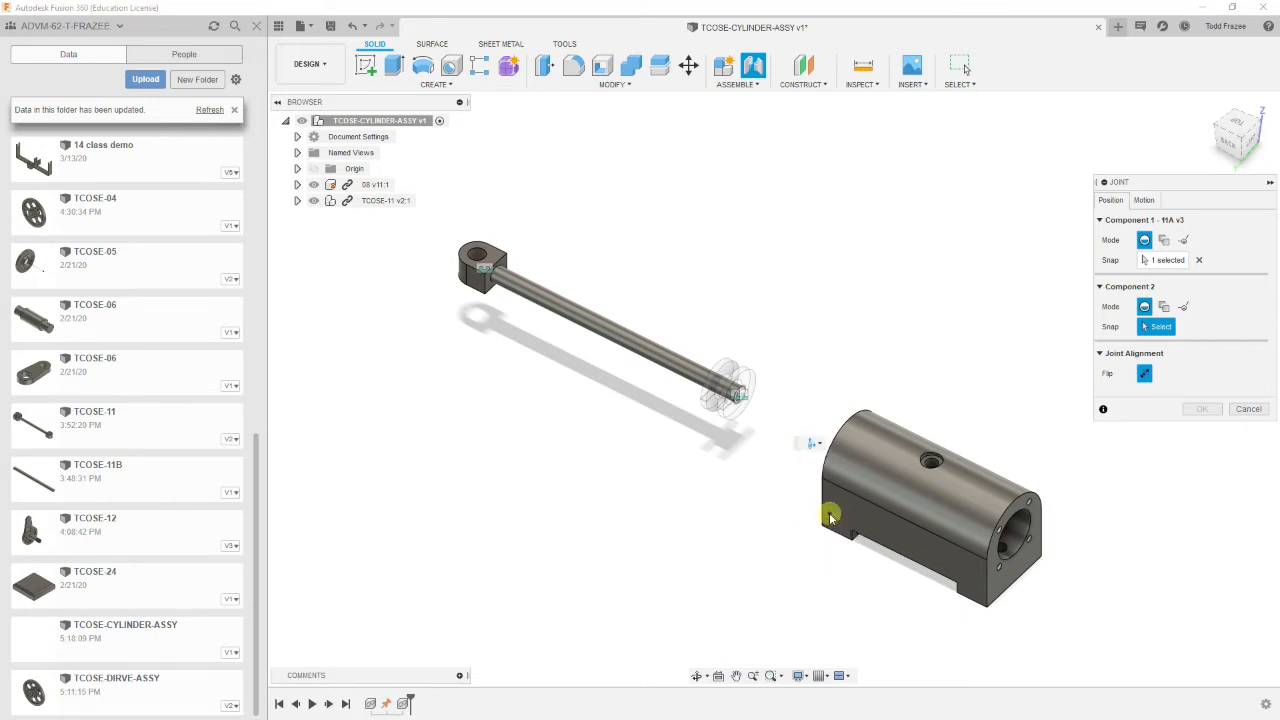
pyautogui.click(1018, 541)
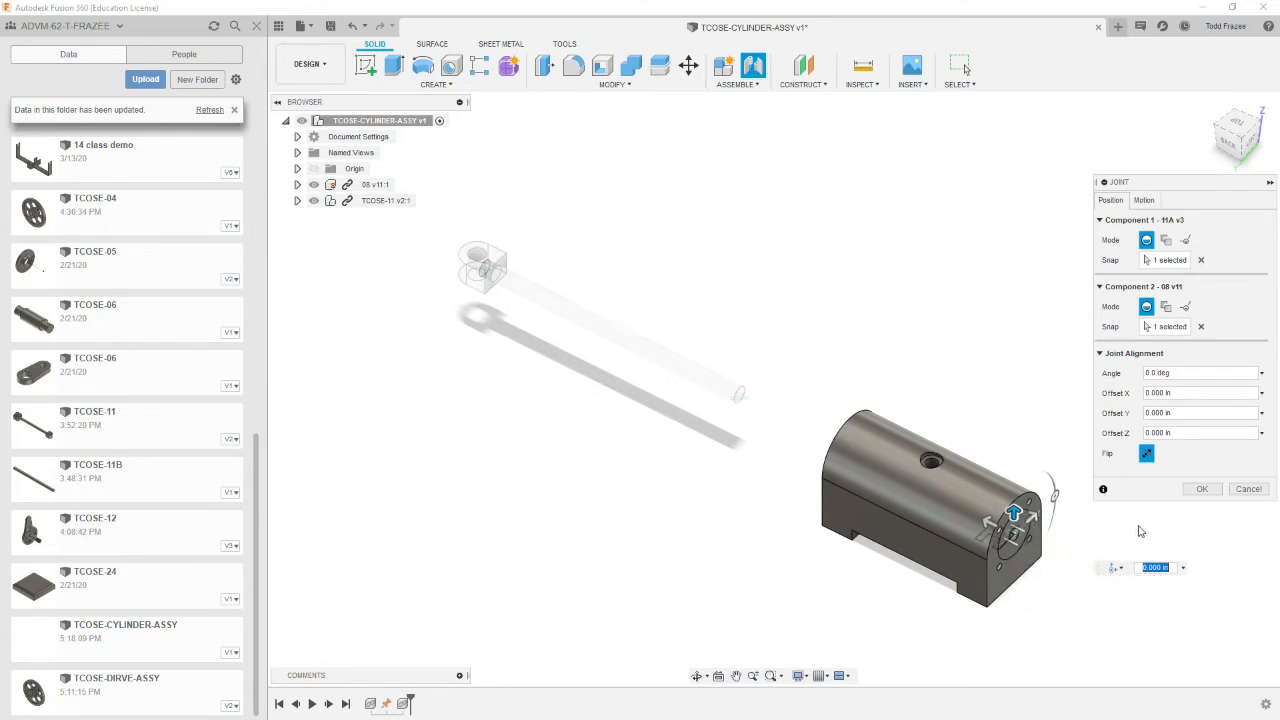
pyautogui.click(1209, 491)
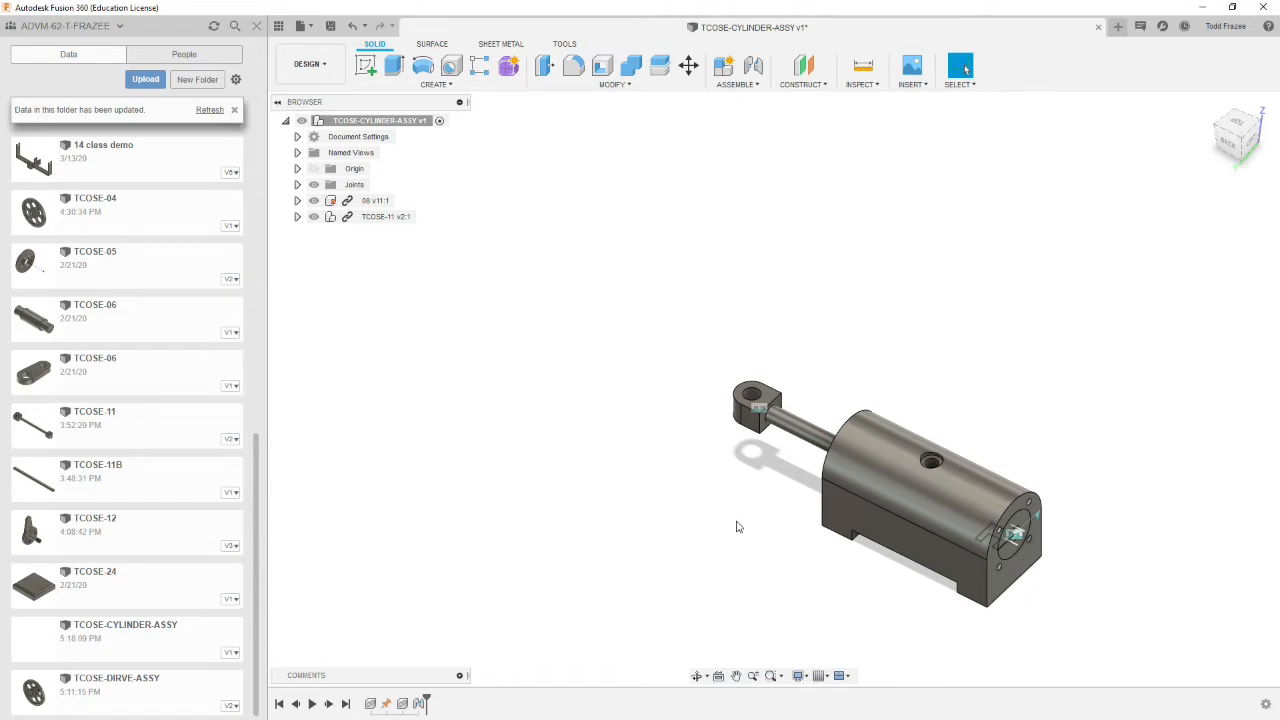
# Step: Limit the cylindrical joint's rotation to a minimum and maximum of 90 deg, and slide the rod to test its motion
pyautogui.rightClick(418, 703)
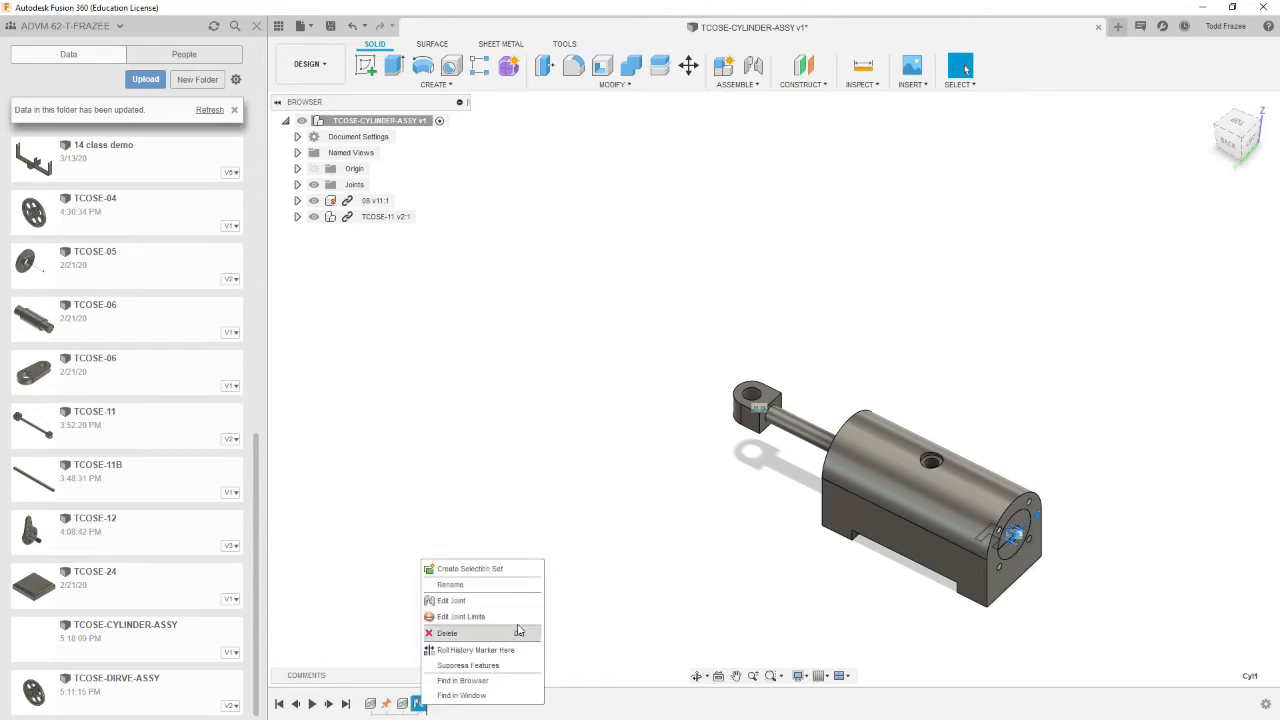
pyautogui.click(455, 619)
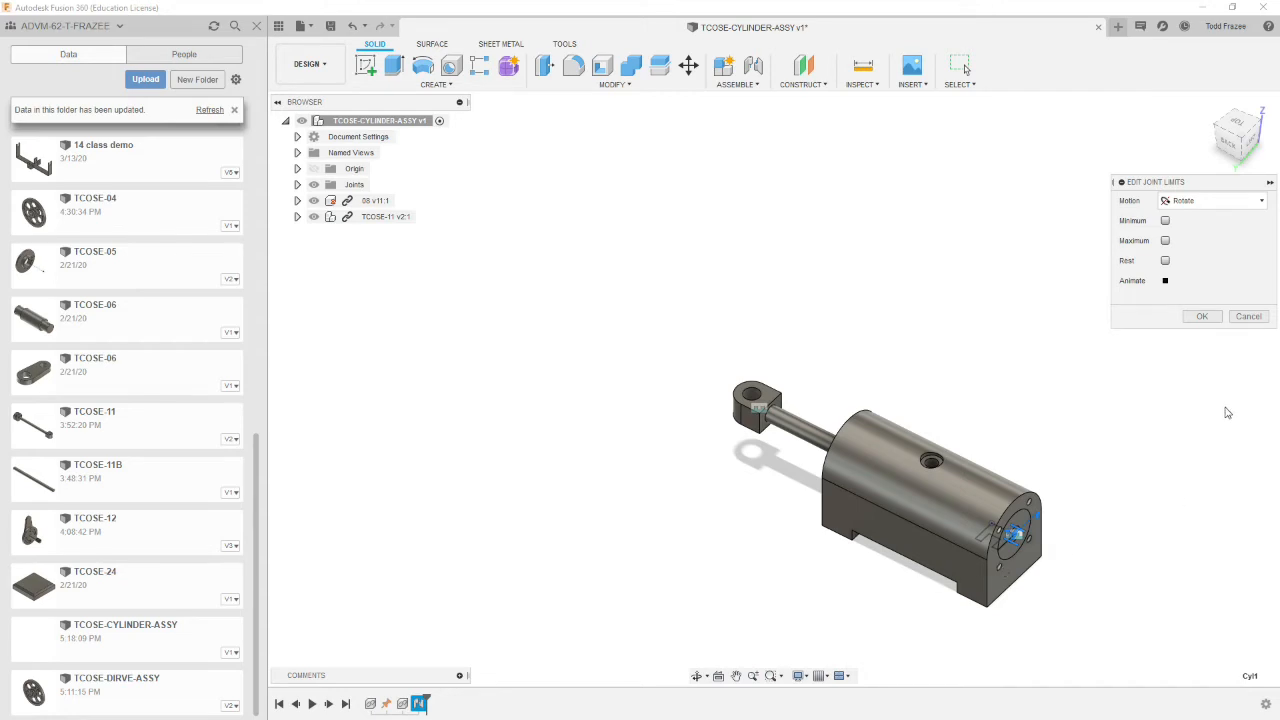
pyautogui.click(1165, 220)
pyautogui.click(1207, 241)
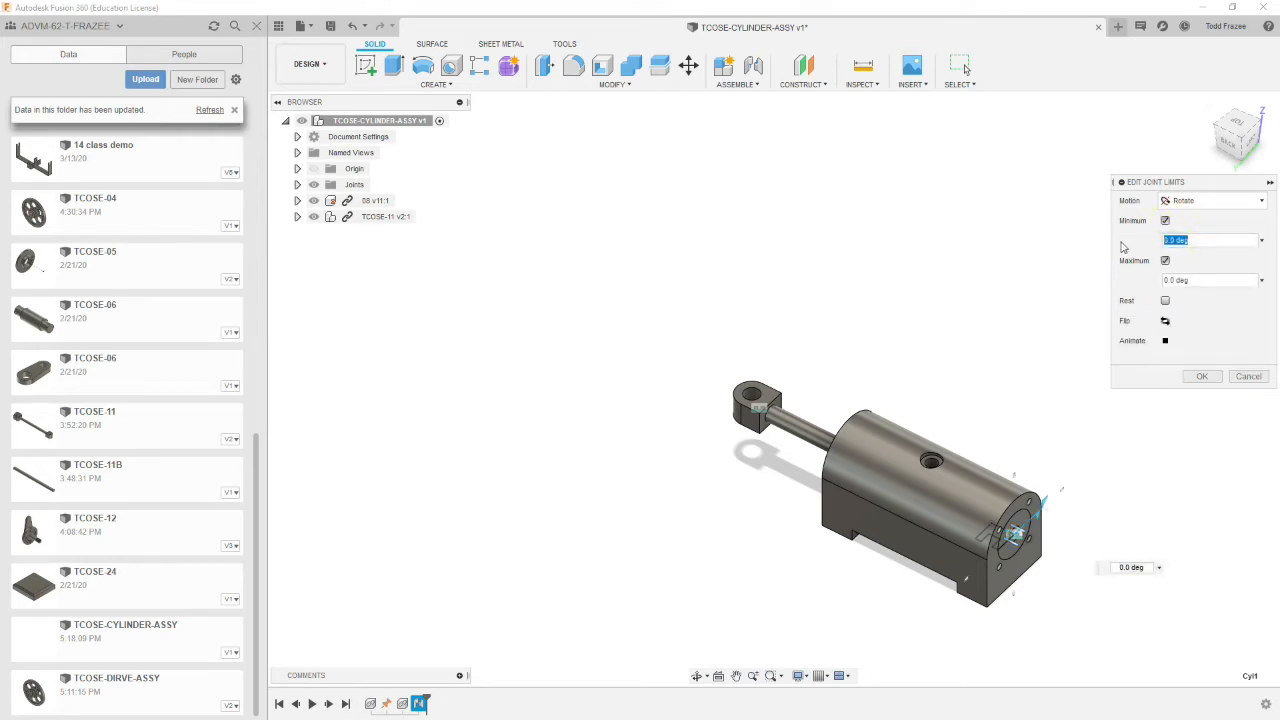
pyautogui.write('90')
pyautogui.press('Tab')
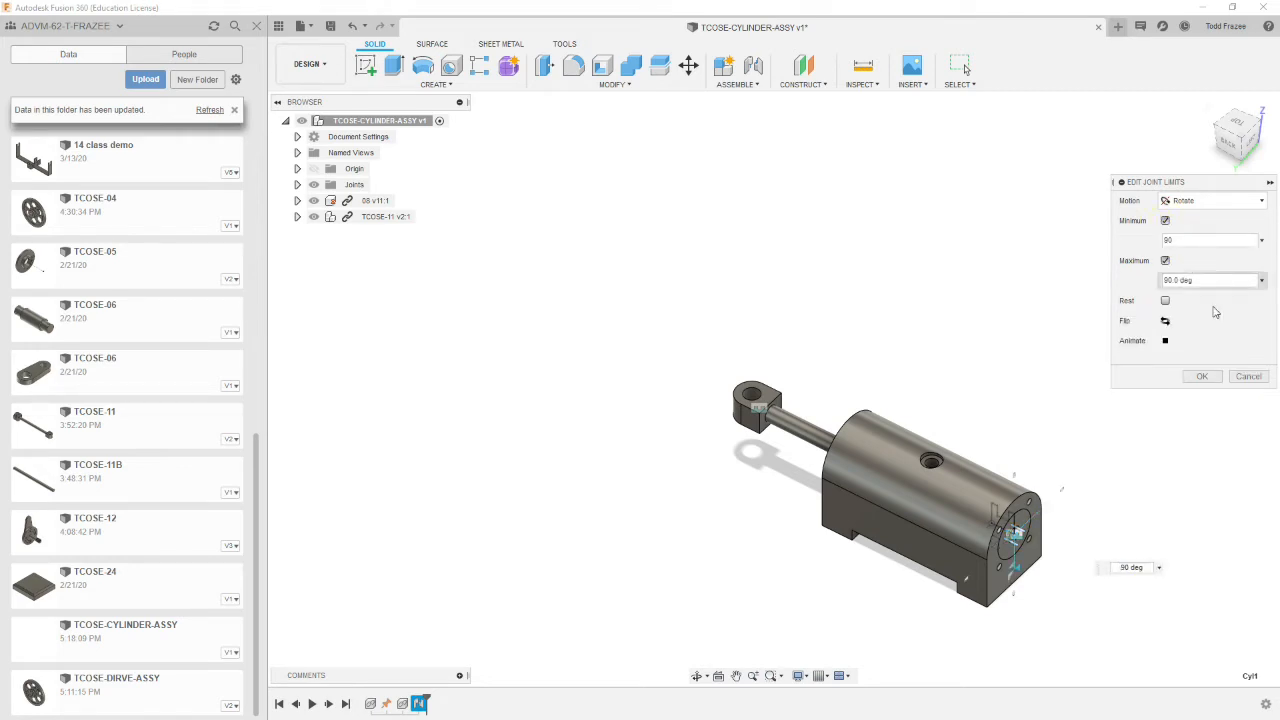
pyautogui.click(1203, 377)
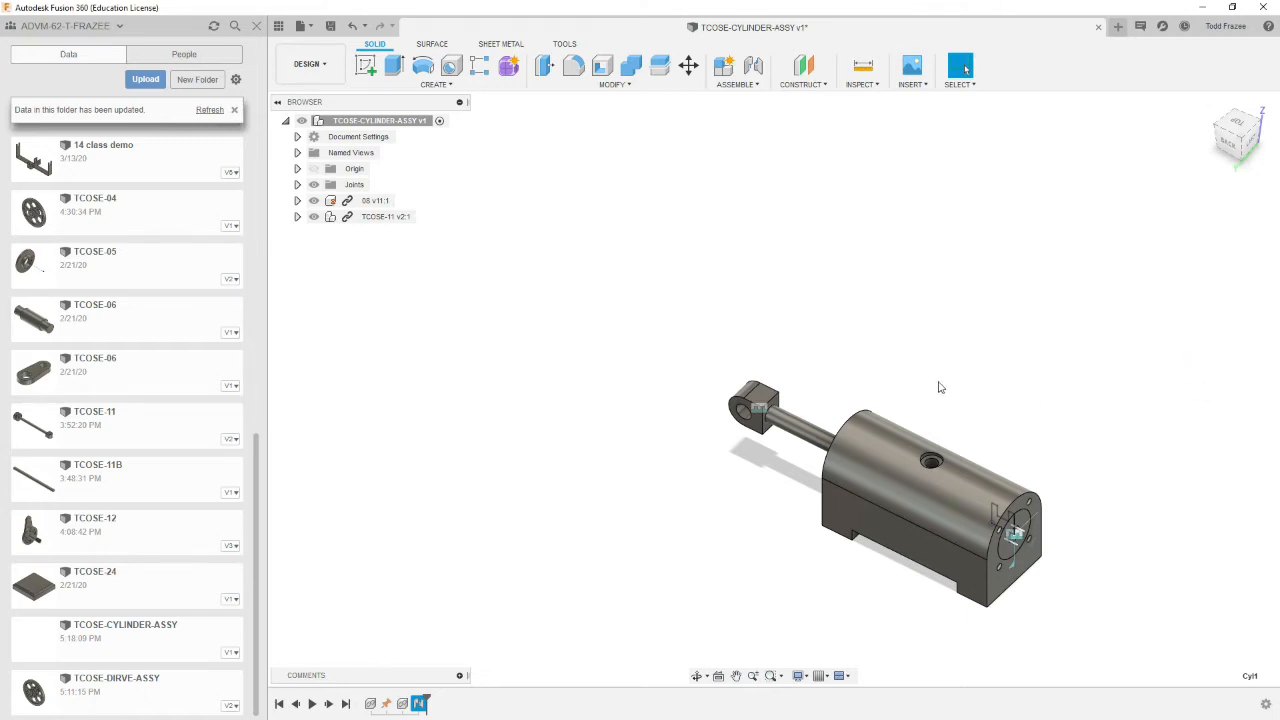
pyautogui.moveTo(934, 374)
pyautogui.keyDown('shift'); pyautogui.mouseDown(button='middle')
pyautogui.moveTo(1032, 324)
pyautogui.moveTo(991, 331)
pyautogui.moveTo(950, 387)
pyautogui.mouseUp(button='middle'); pyautogui.keyUp('shift')
pyautogui.moveTo(764, 440); pyautogui.dragTo(724, 451)
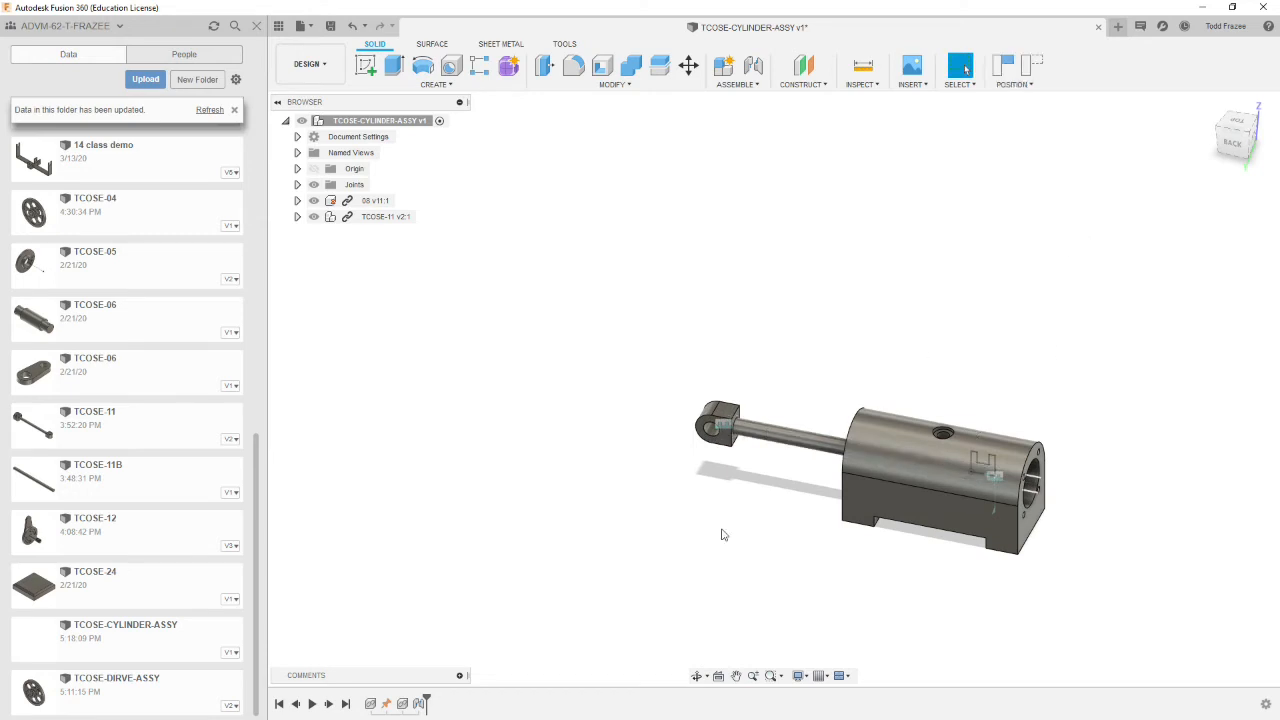
# Step: Open the cylindrical joint's limits for editing and enable a minimum slide limit of 0 in
pyautogui.rightClick(419, 703)
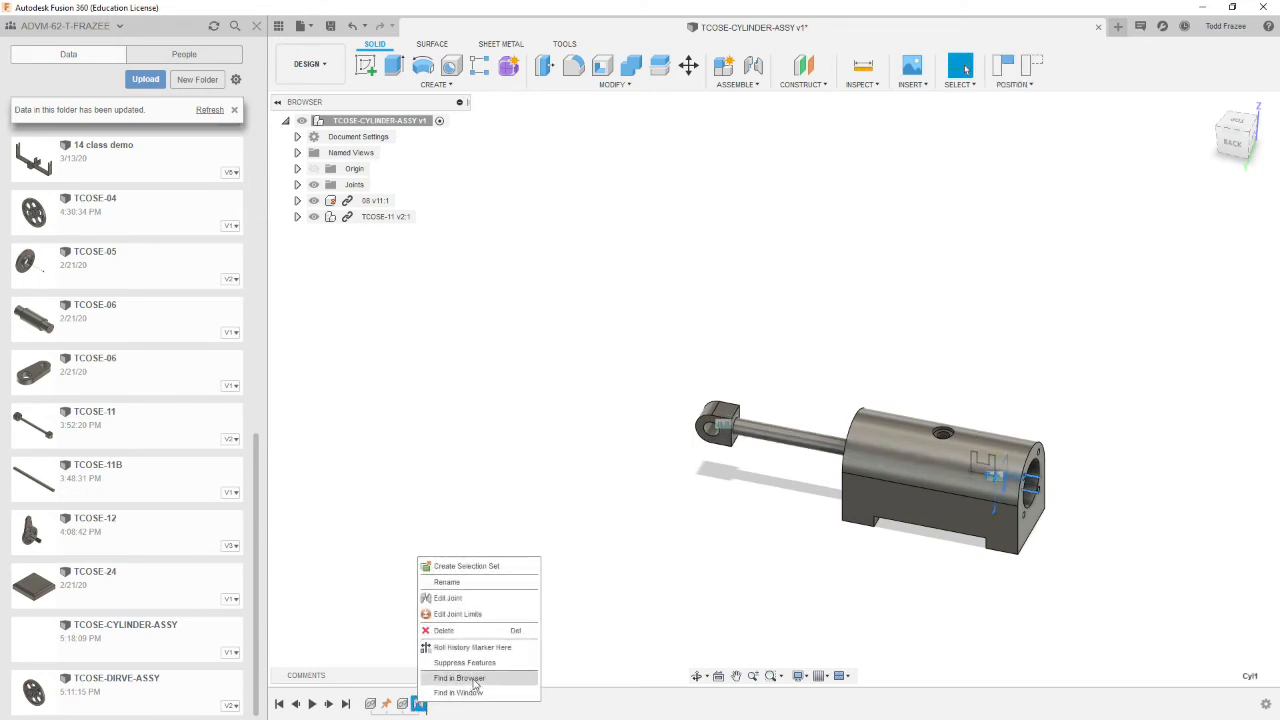
pyautogui.click(452, 613)
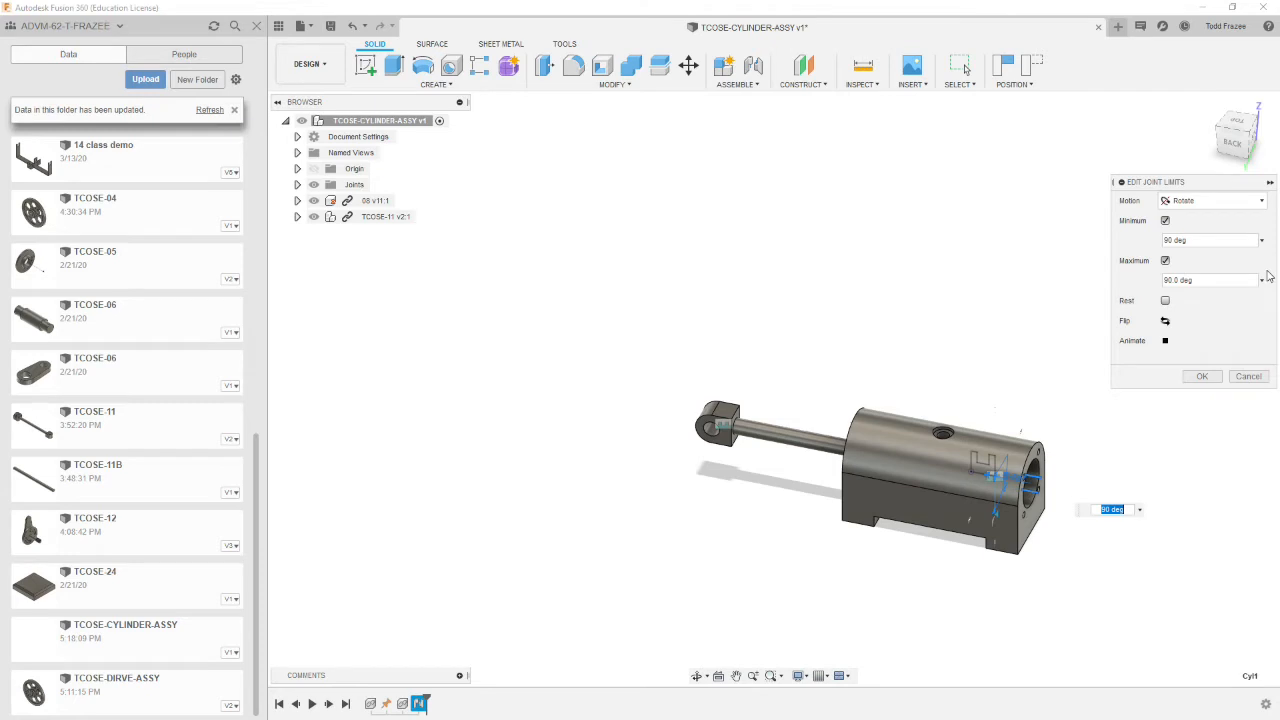
pyautogui.click(1263, 203)
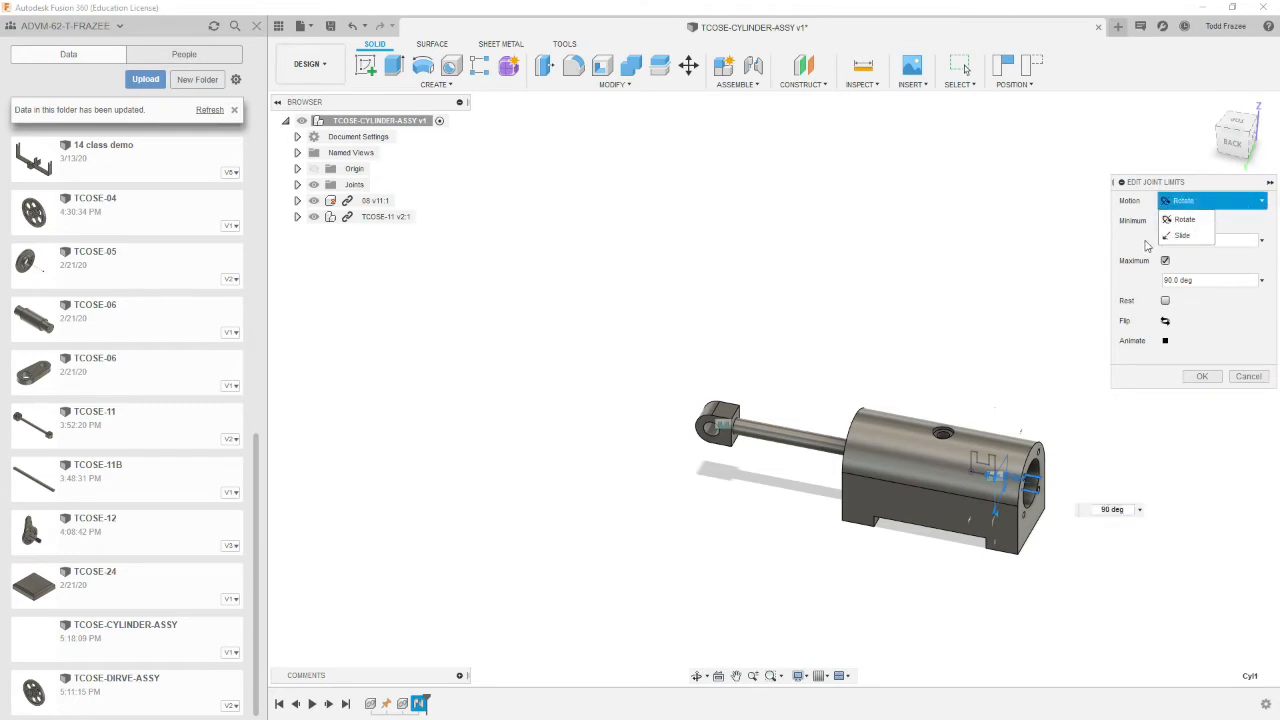
pyautogui.click(1182, 236)
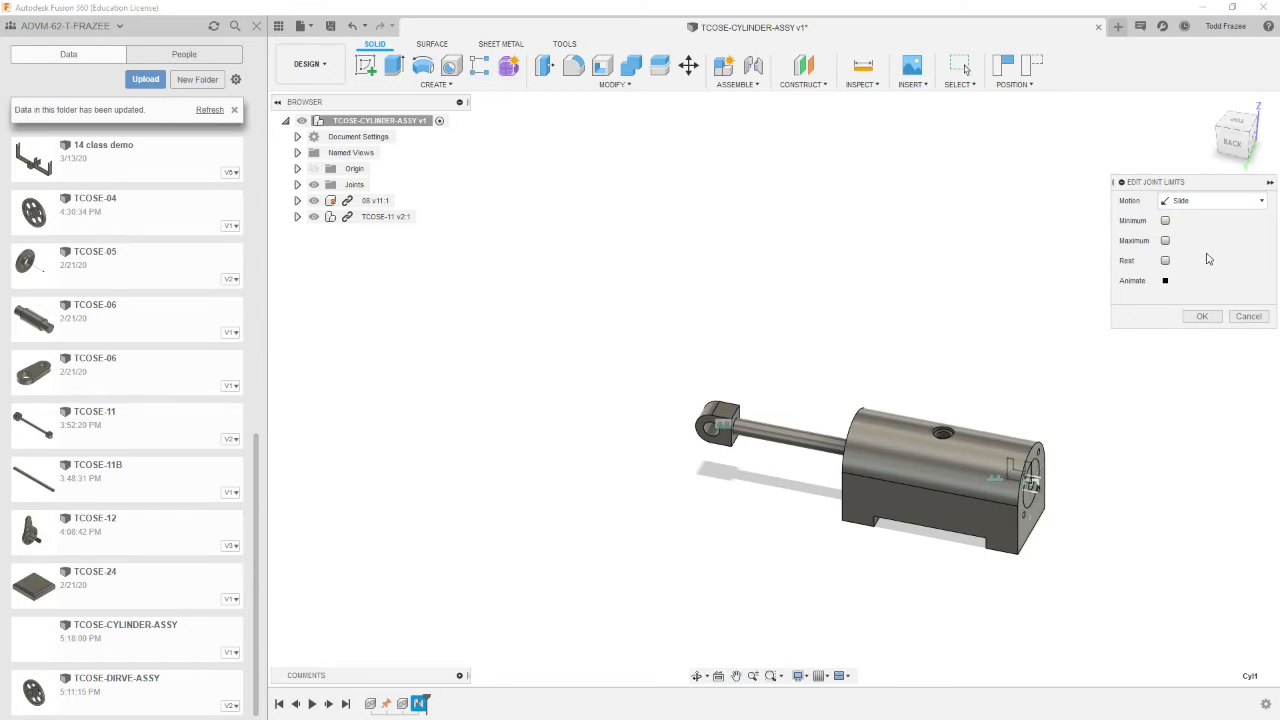
pyautogui.click(1165, 220)
pyautogui.keyDown('shift'); pyautogui.moveTo(1097, 347); pyautogui.dragTo(1036, 307, button='middle'); pyautogui.keyUp('shift')
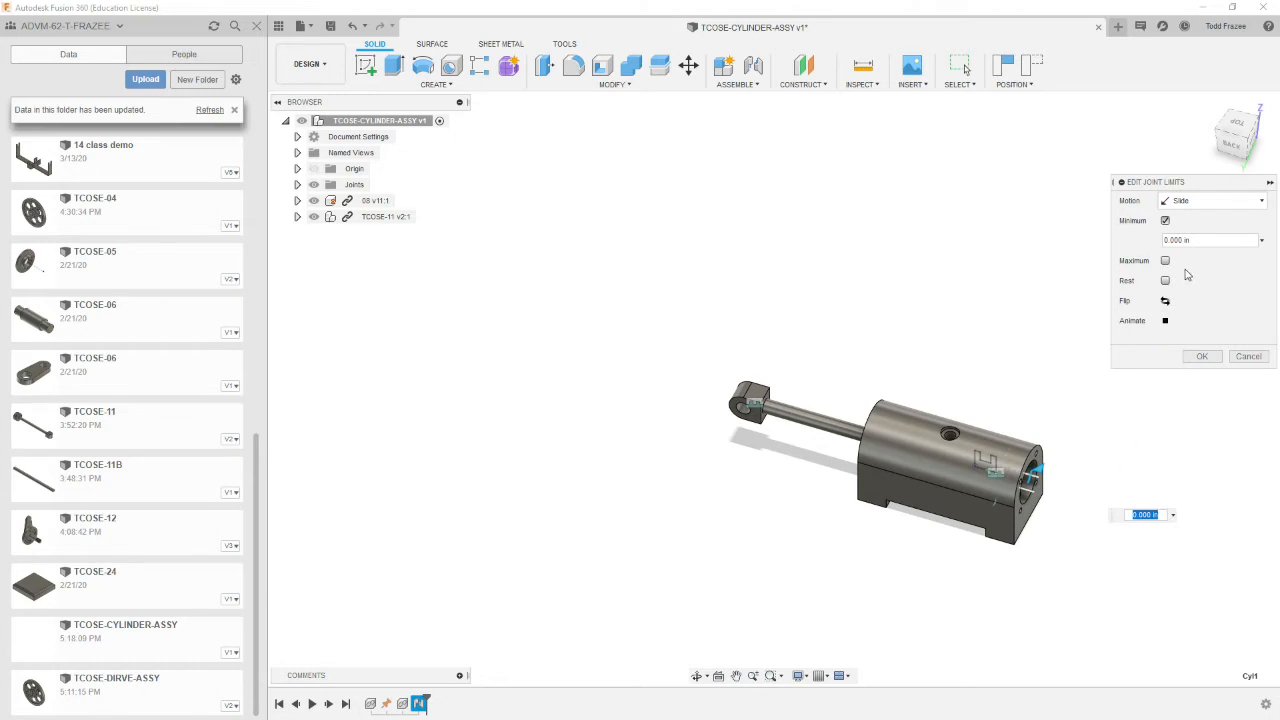
# Step: Enable the joint's maximum slide limit, trying 44 mm first and then setting it to 38 mm
pyautogui.click(1165, 260)
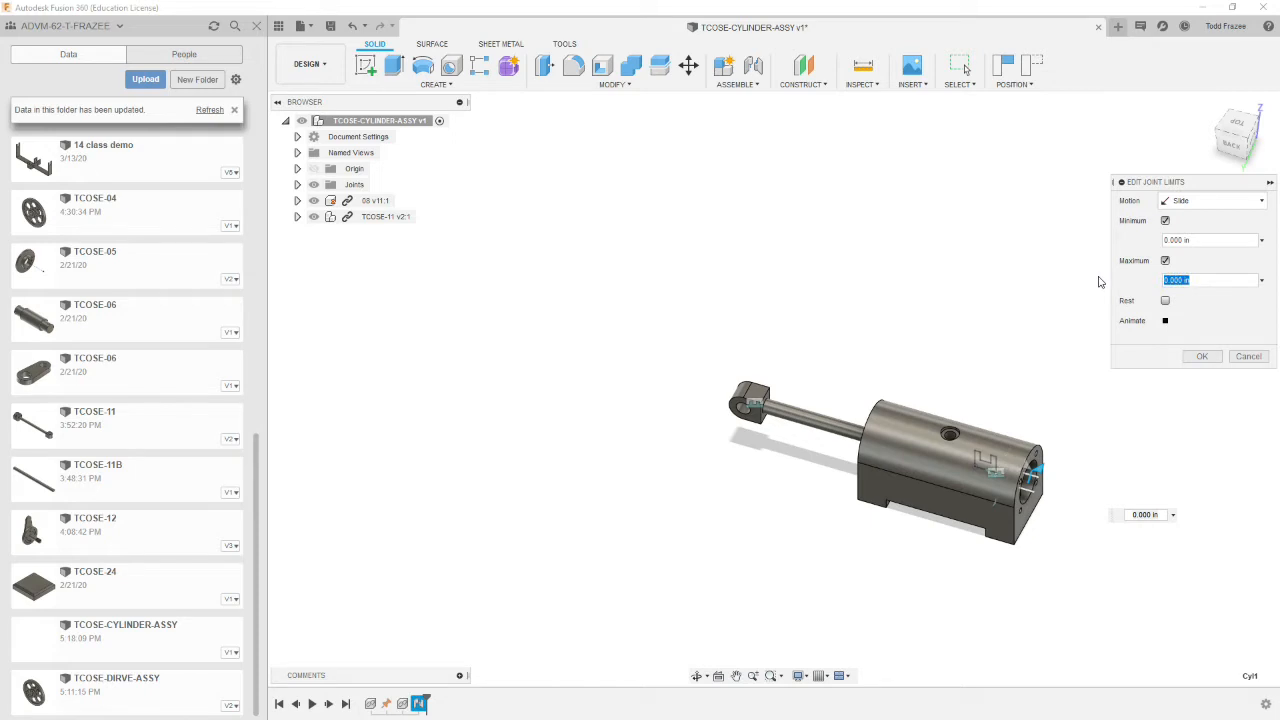
pyautogui.write('44mm')
pyautogui.press('Tab')
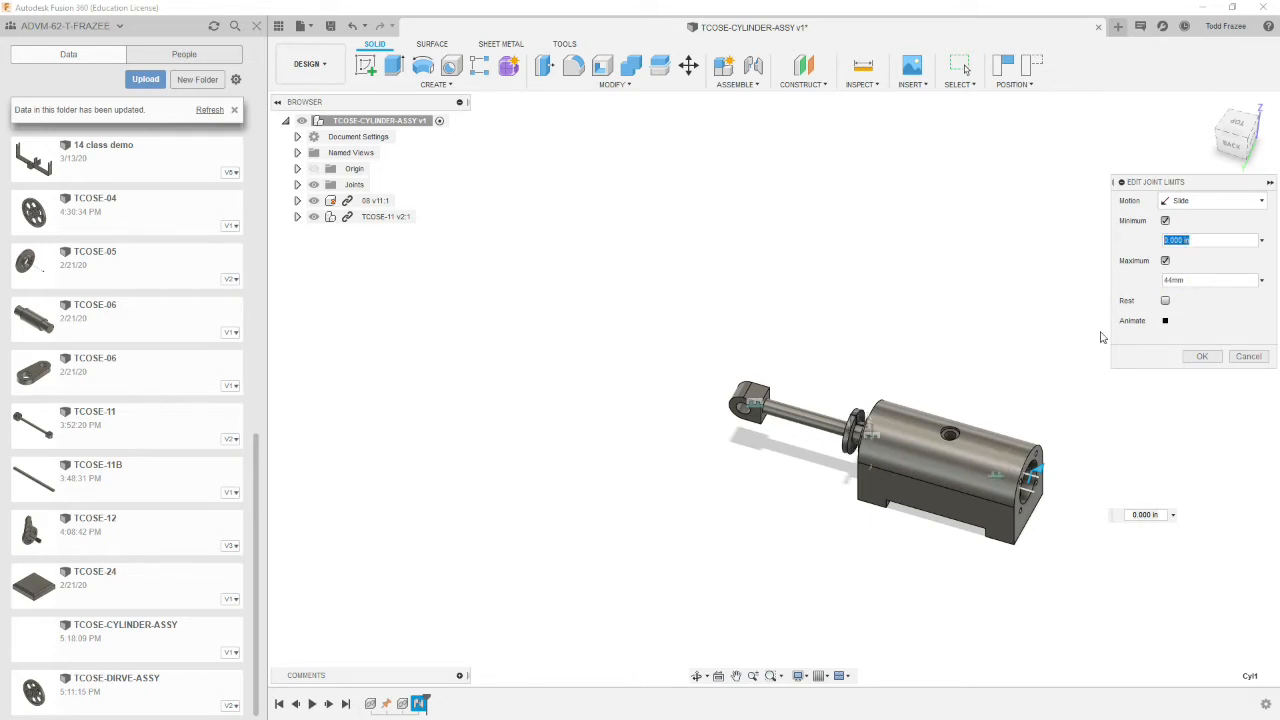
pyautogui.click(1195, 280)
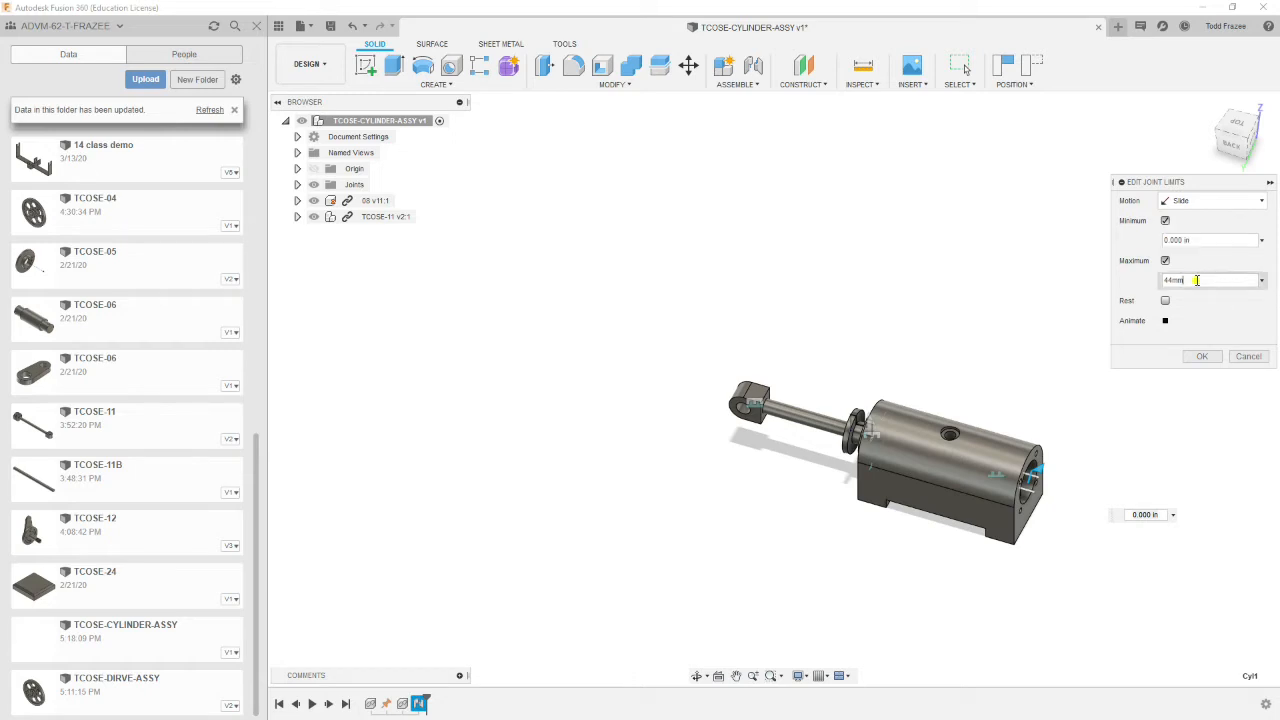
pyautogui.write('30')
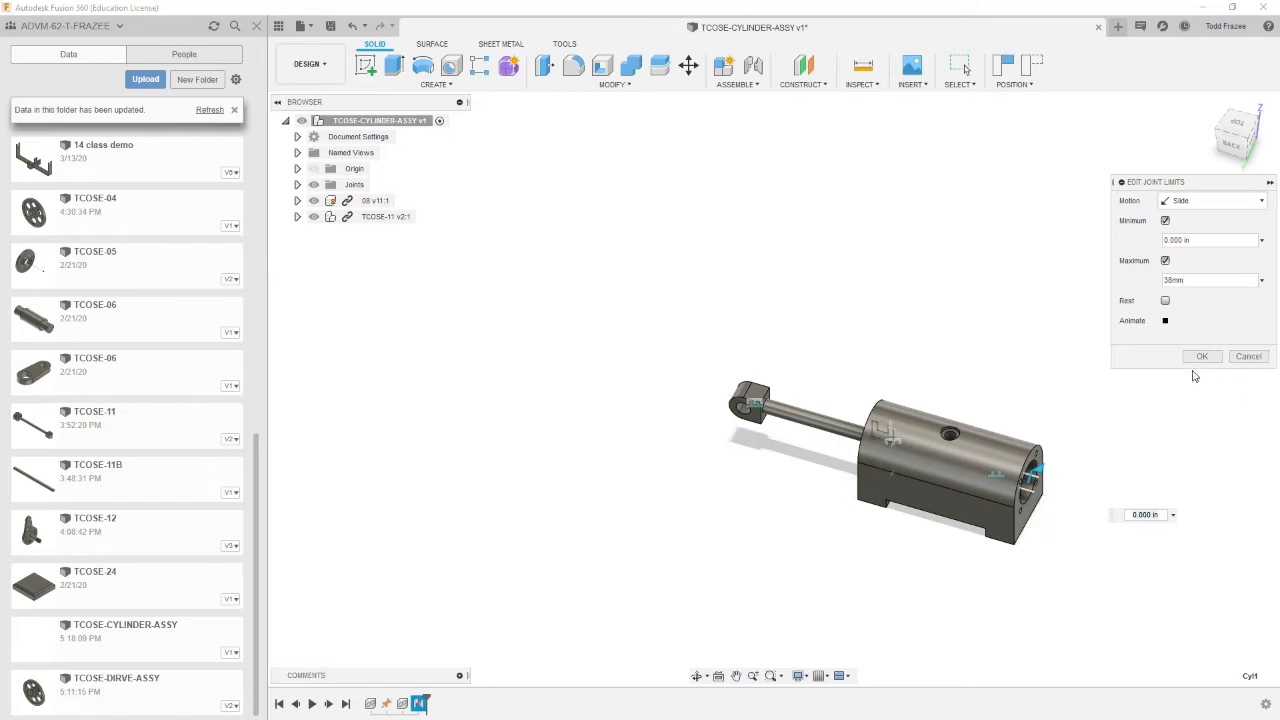
pyautogui.click(1201, 357)
# Step: Slide the piston rod fully out of the cylinder body to test the travel limit, and inspect the assembly from both ends
pyautogui.keyDown('shift'); pyautogui.moveTo(1005, 390); pyautogui.dragTo(958, 418, button='middle'); pyautogui.keyUp('shift')
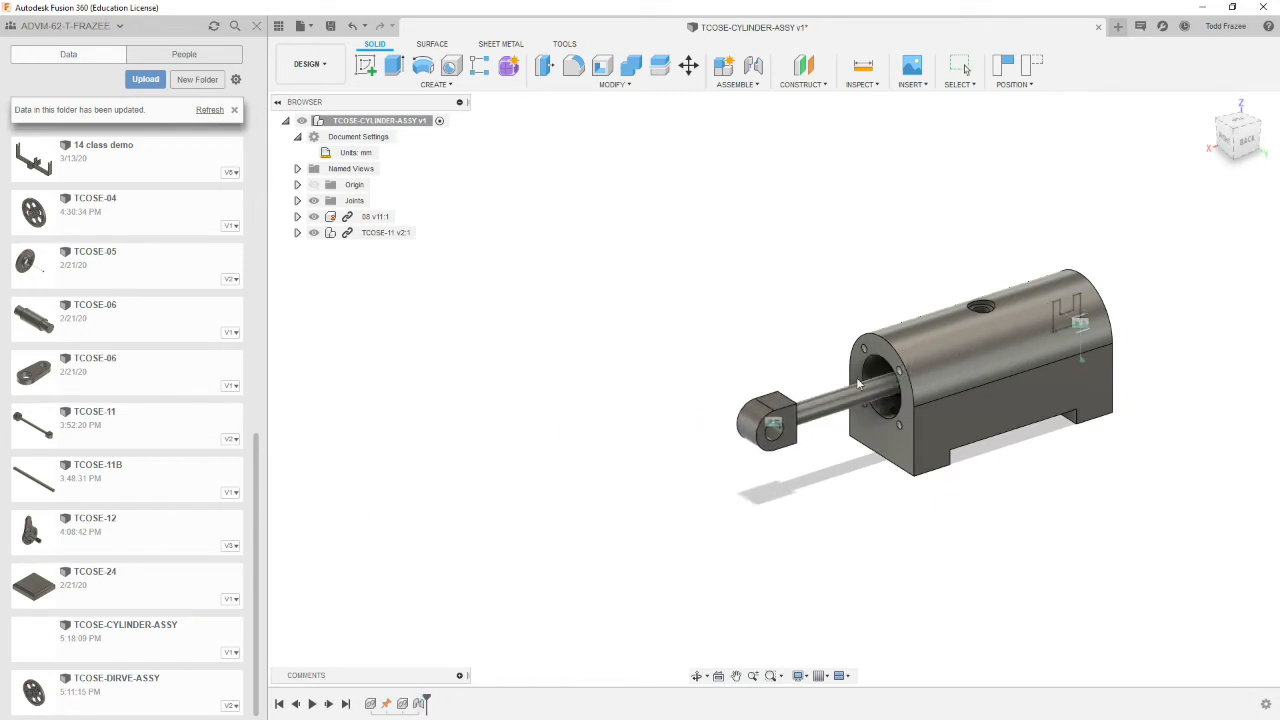
pyautogui.moveTo(882, 380); pyautogui.dragTo(482, 522)
pyautogui.keyDown('shift'); pyautogui.moveTo(1024, 483); pyautogui.dragTo(921, 519, button='middle'); pyautogui.keyUp('shift')
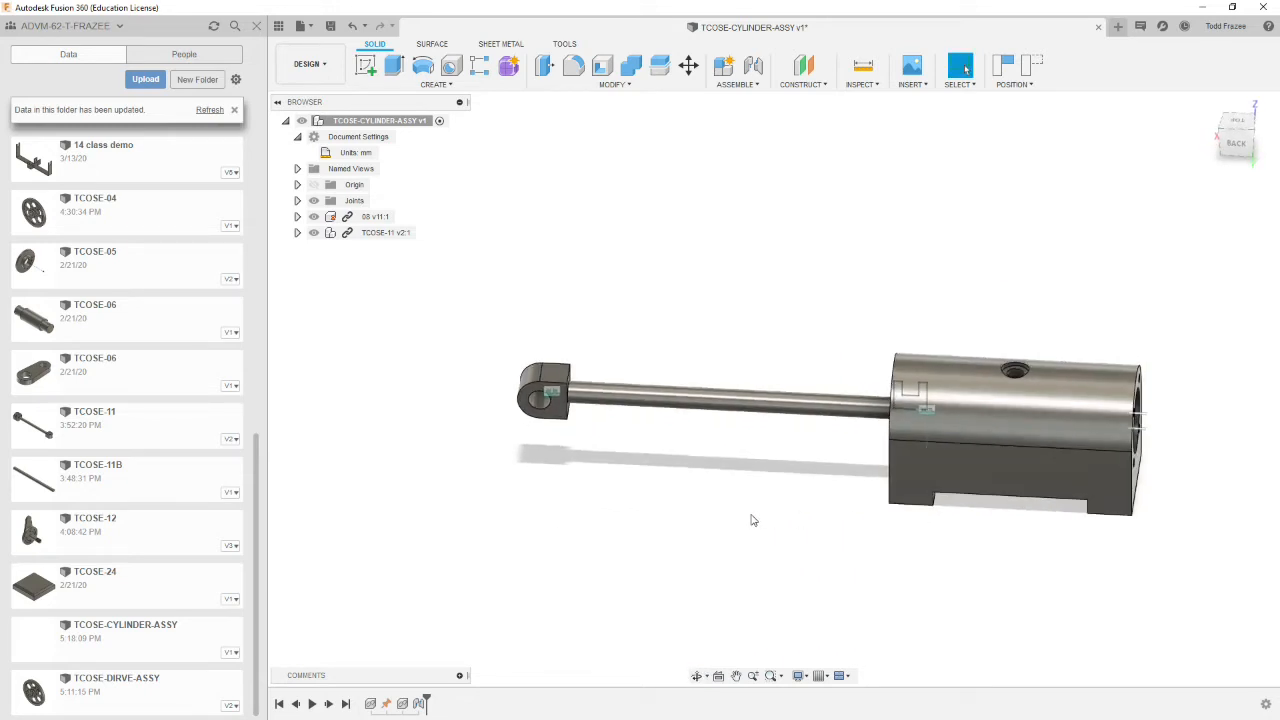
pyautogui.keyDown('shift'); pyautogui.moveTo(753, 519); pyautogui.dragTo(826, 509, button='middle'); pyautogui.keyUp('shift')
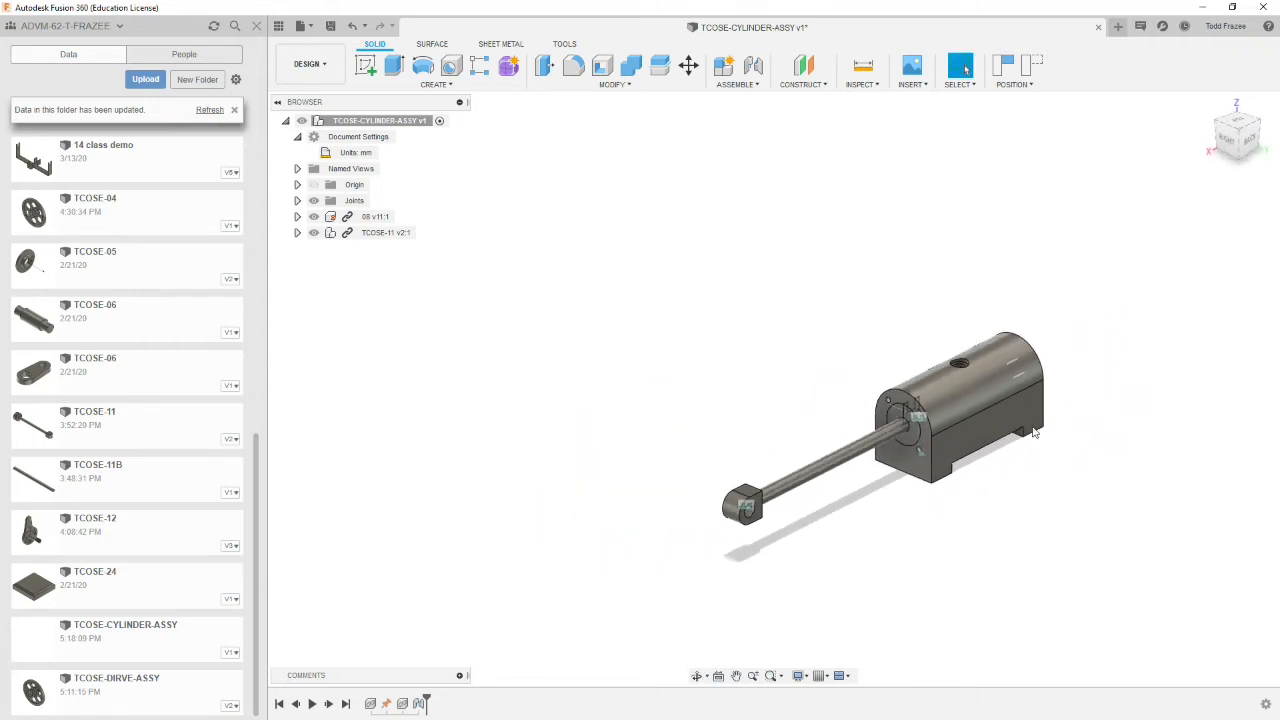
pyautogui.scroll(3, 1044, 450)
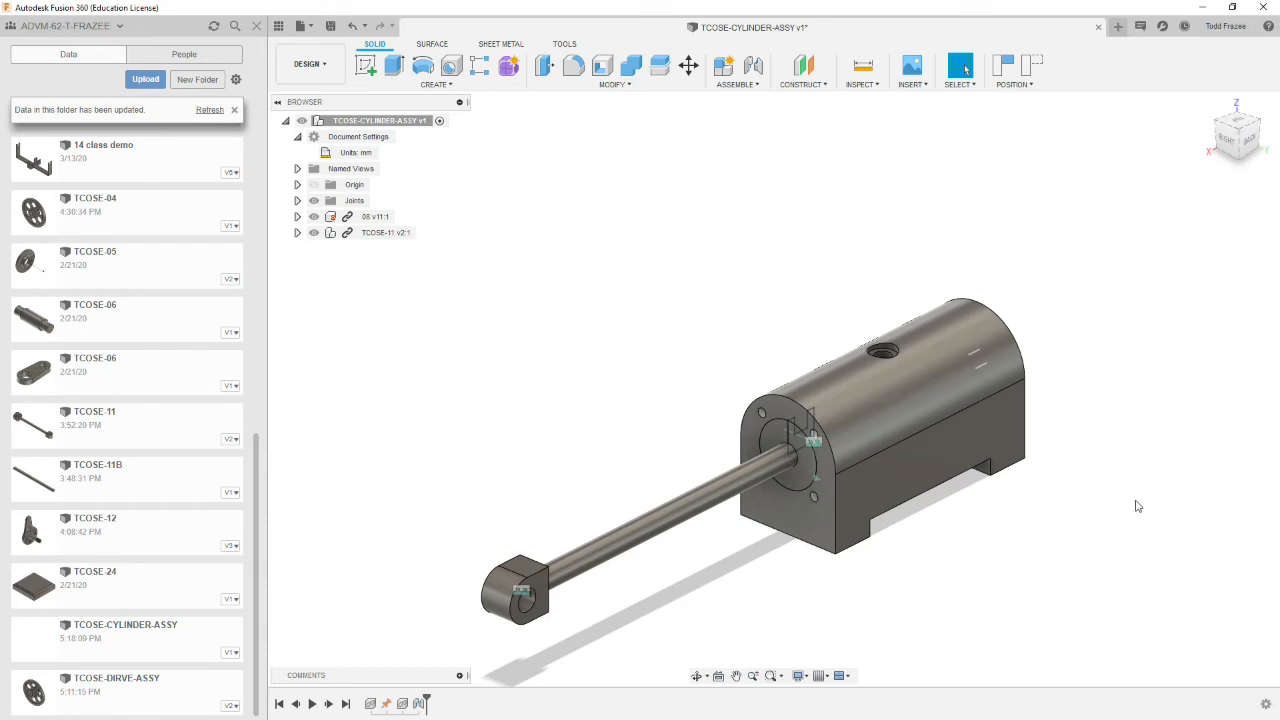
pyautogui.keyDown('shift'); pyautogui.moveTo(1136, 506); pyautogui.dragTo(1040, 506, button='middle'); pyautogui.keyUp('shift')
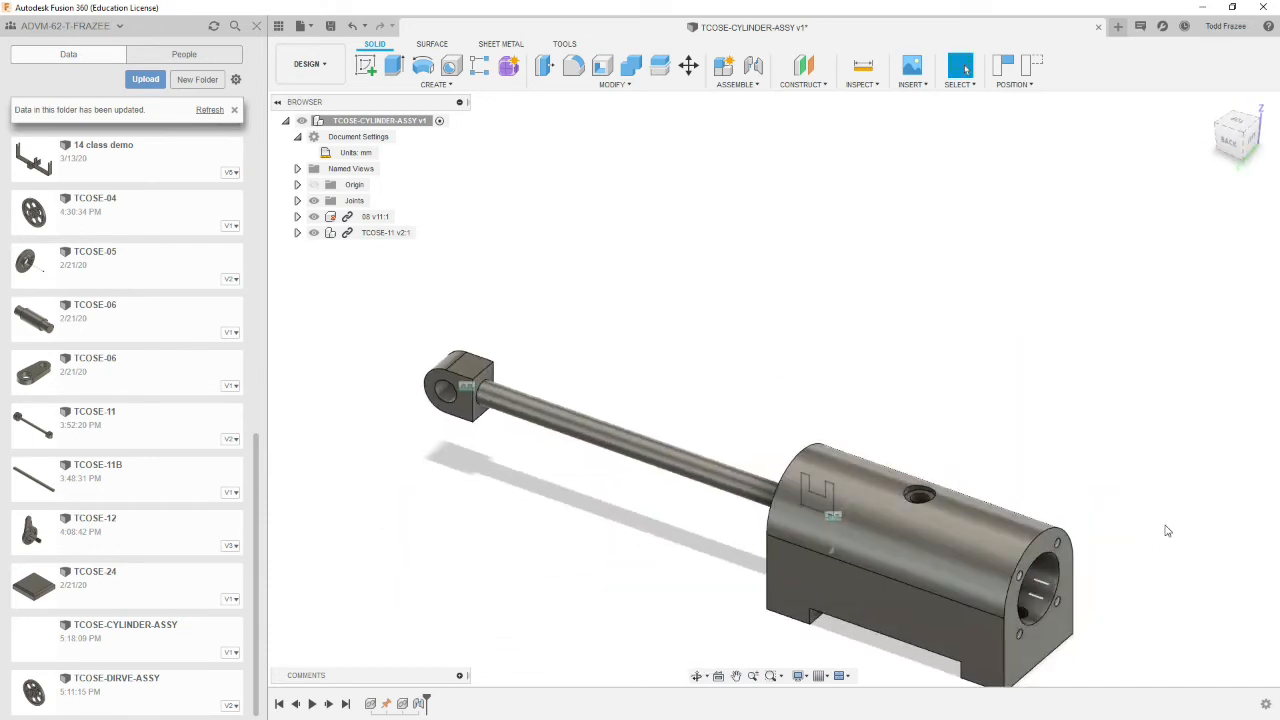
pyautogui.keyDown('shift'); pyautogui.moveTo(1166, 530); pyautogui.dragTo(915, 549, button='middle'); pyautogui.keyUp('shift')
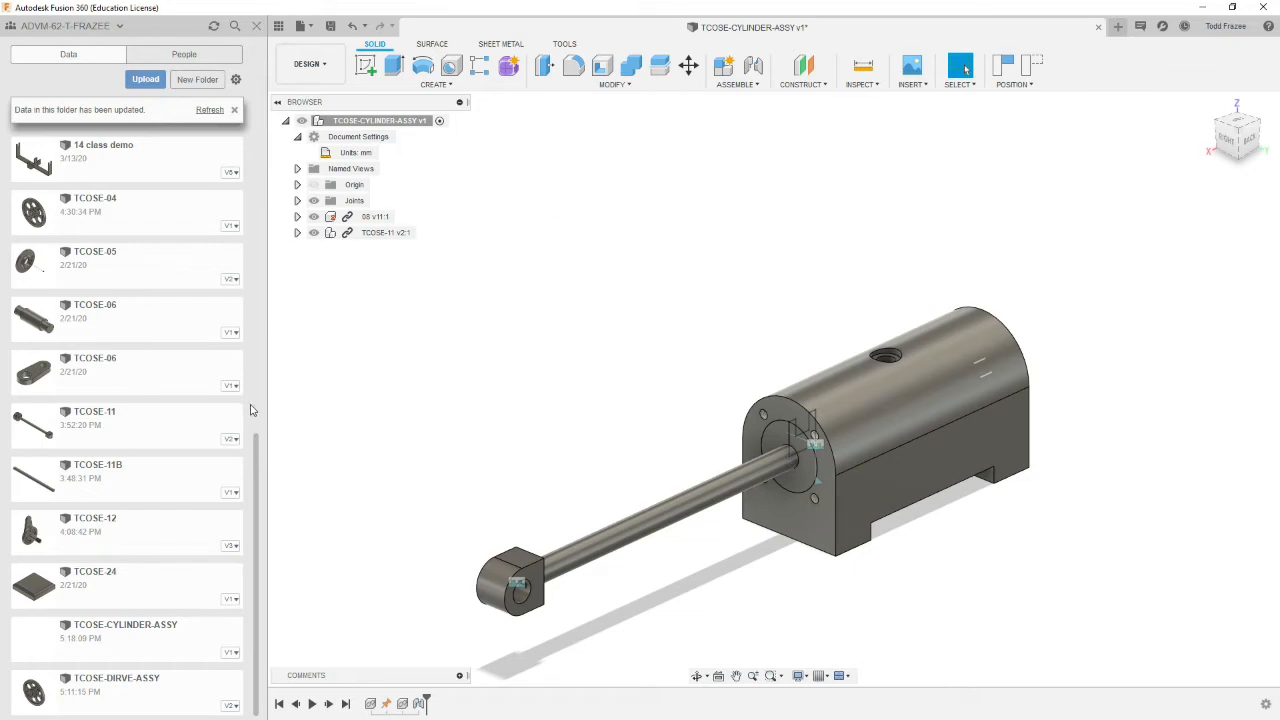
# Step: Insert part 09, moved about 30 mm in X, -46.6 mm in Y and 21.1 mm in Z, and rotated 90 deg about Y
pyautogui.moveTo(257, 460); pyautogui.dragTo(259, 251)
pyautogui.moveTo(80, 292); pyautogui.dragTo(620, 289)
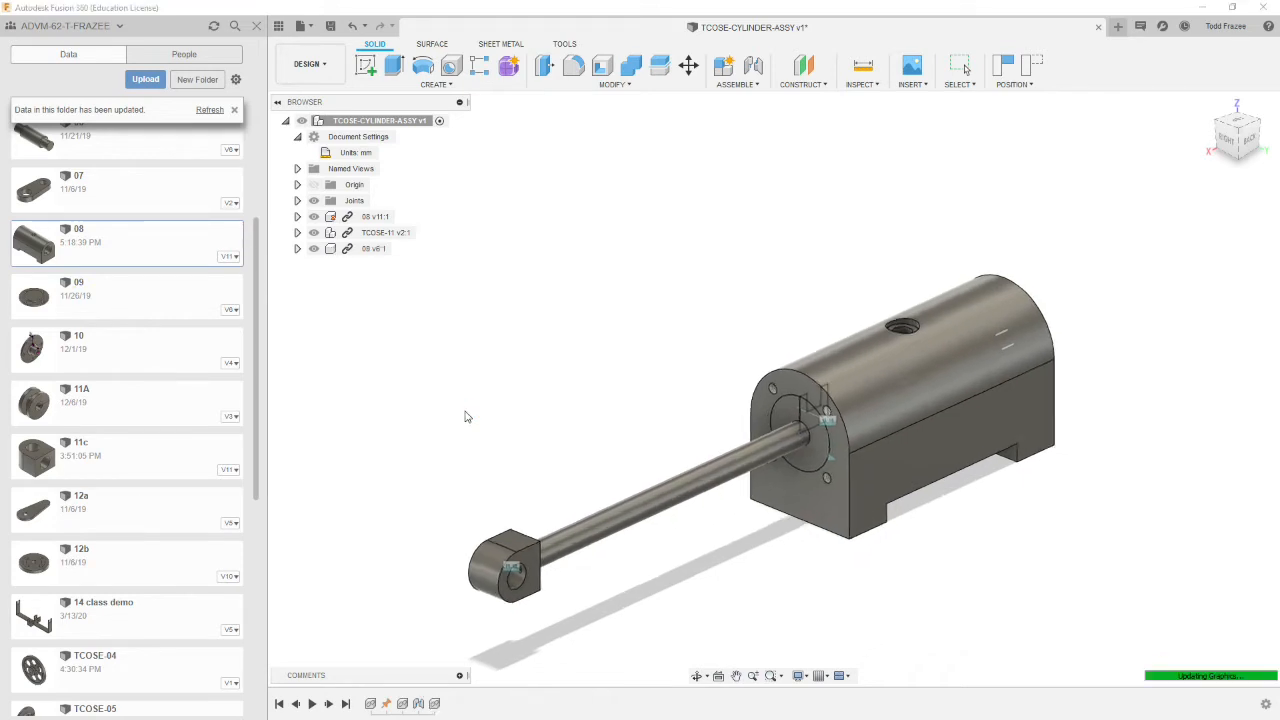
pyautogui.scroll(-2, 976, 386)
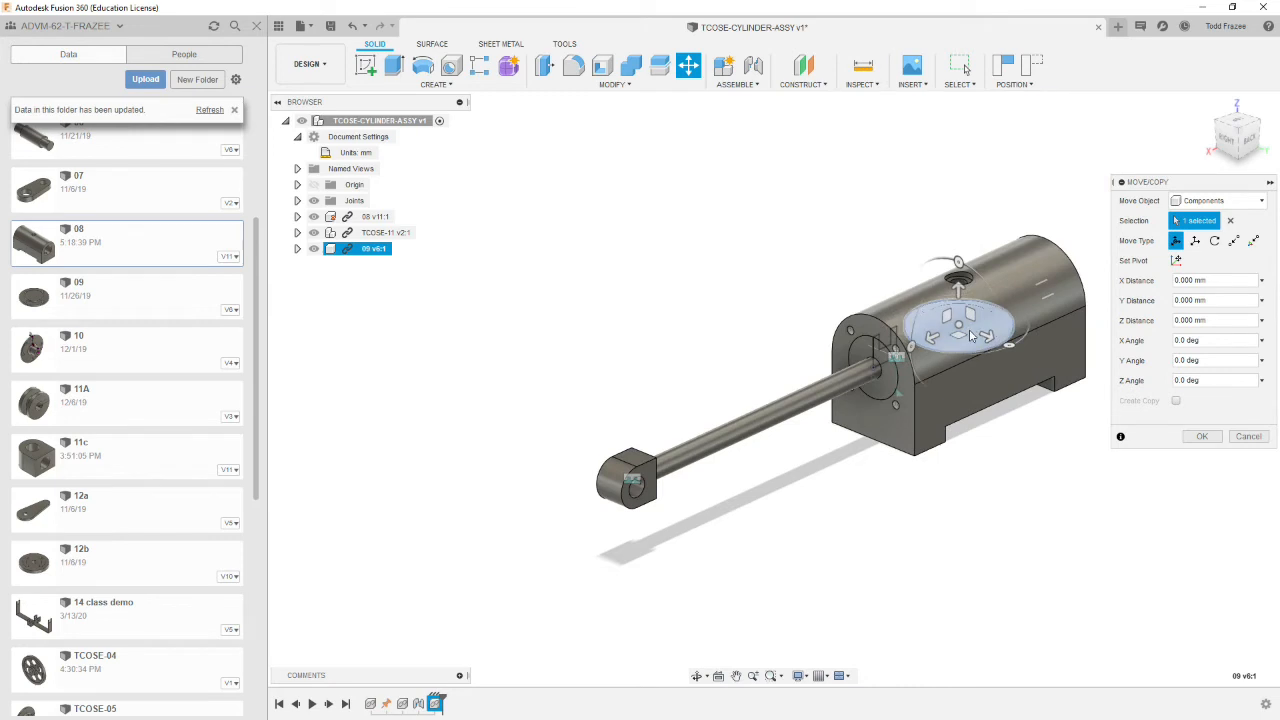
pyautogui.moveTo(960, 328); pyautogui.dragTo(626, 187)
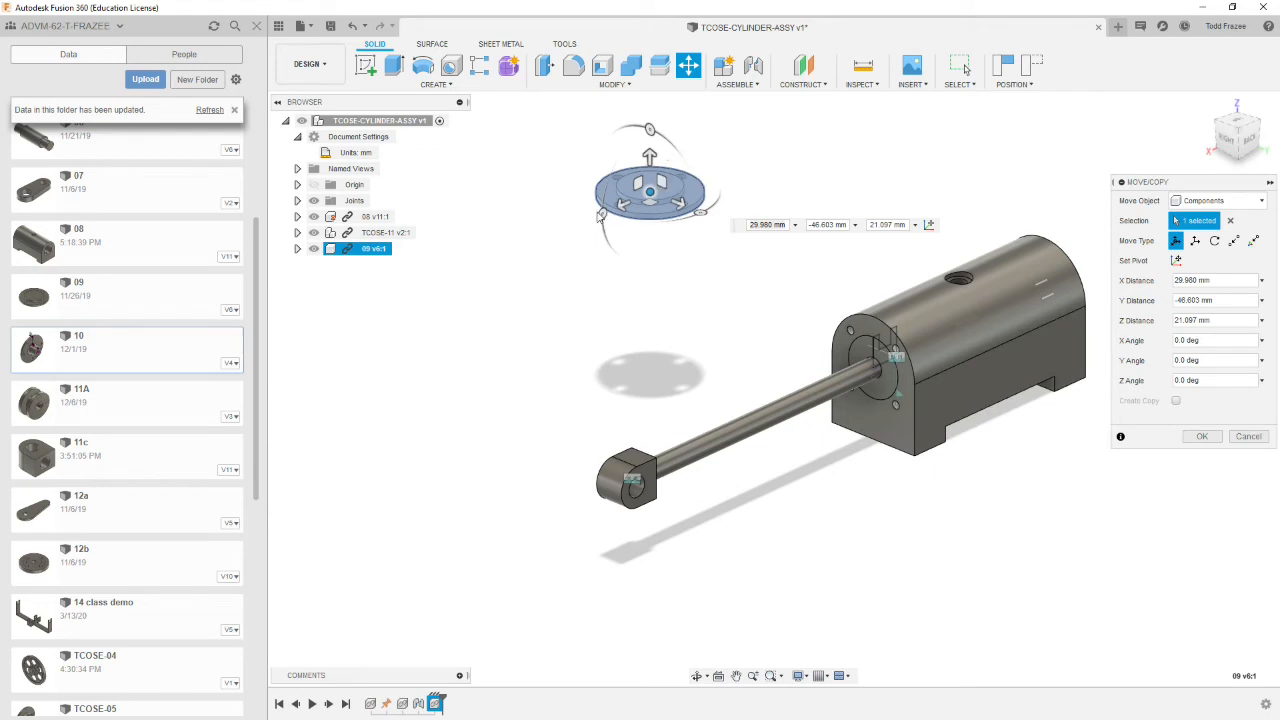
pyautogui.moveTo(600, 216); pyautogui.dragTo(648, 263)
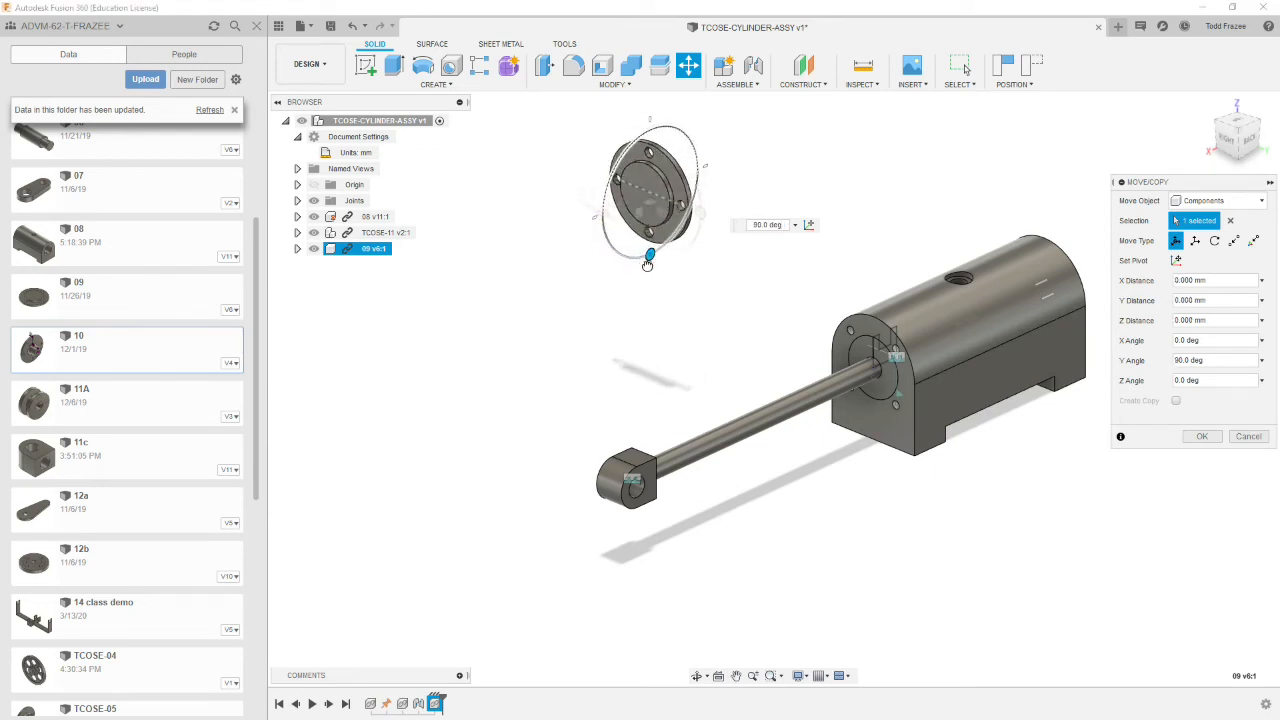
pyautogui.click(1202, 436)
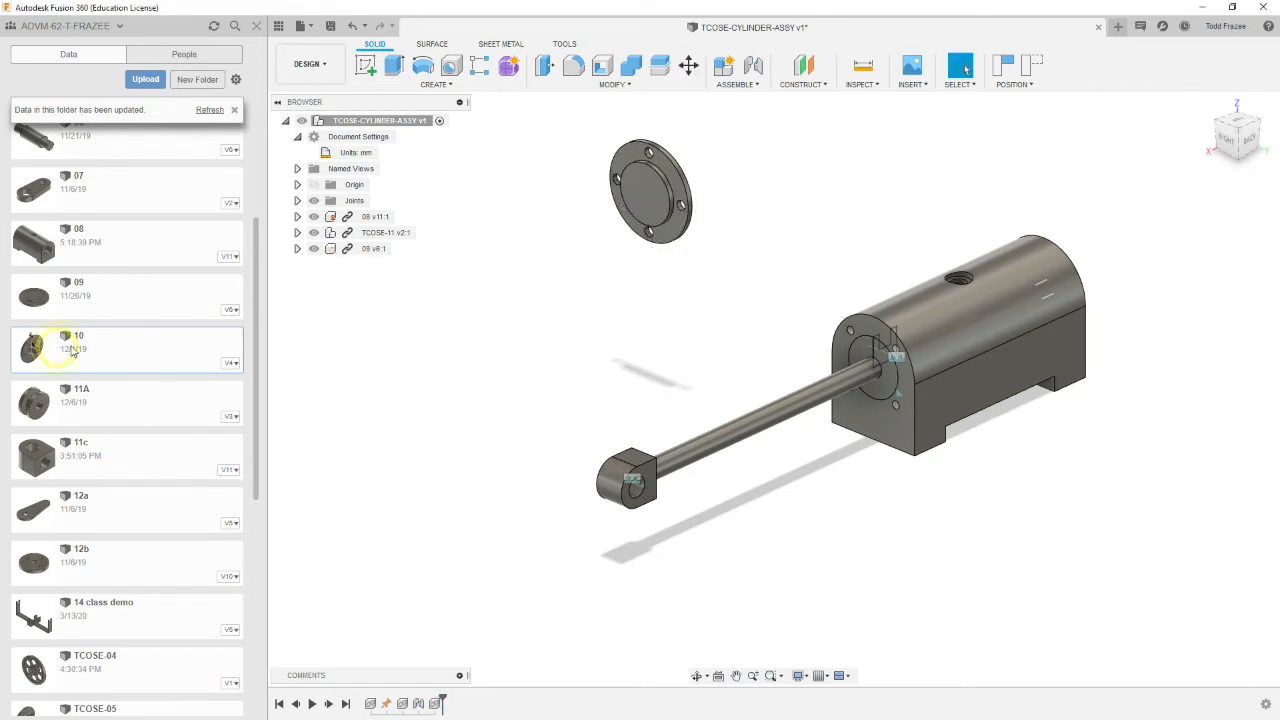
# Step: Insert part 10 from the project data and move it about -121.8 mm in Y and -44.4 mm in Z, clear of the cylinder
pyautogui.moveTo(58, 350); pyautogui.dragTo(632, 440)
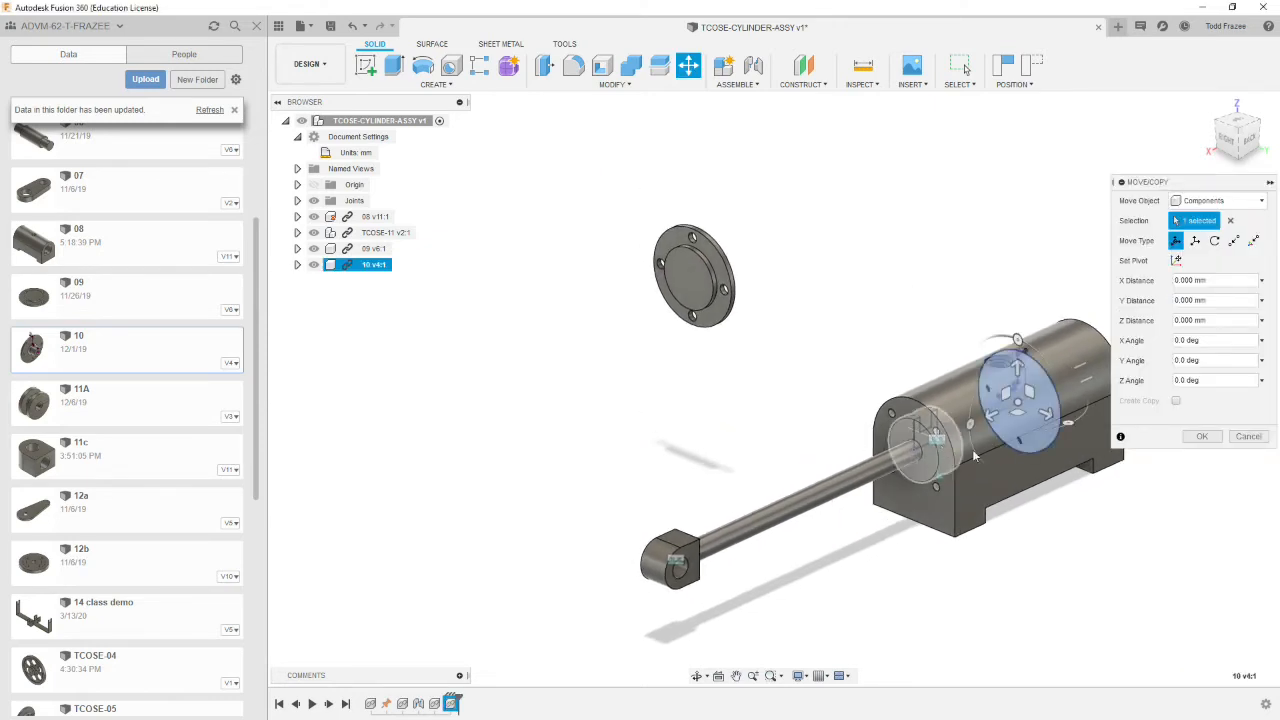
pyautogui.scroll(-2, 1066, 472)
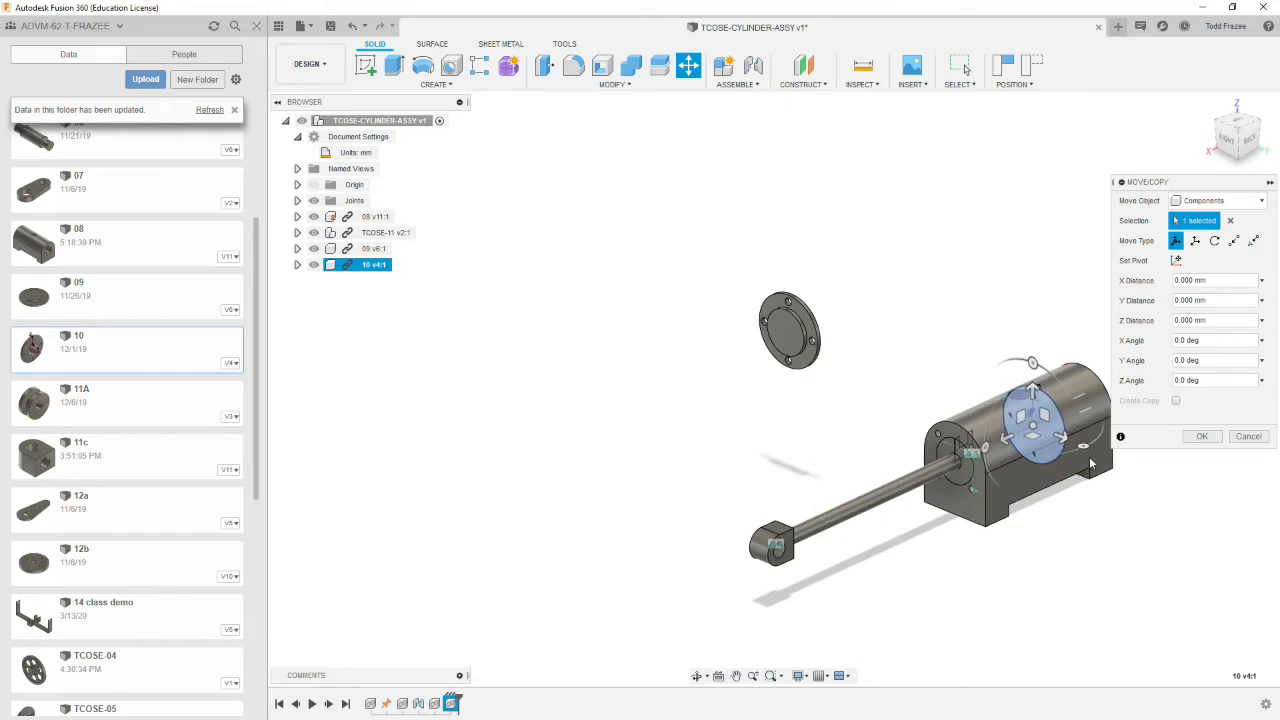
pyautogui.moveTo(1085, 447); pyautogui.dragTo(1114, 459)
pyautogui.moveTo(1046, 418); pyautogui.dragTo(665, 440)
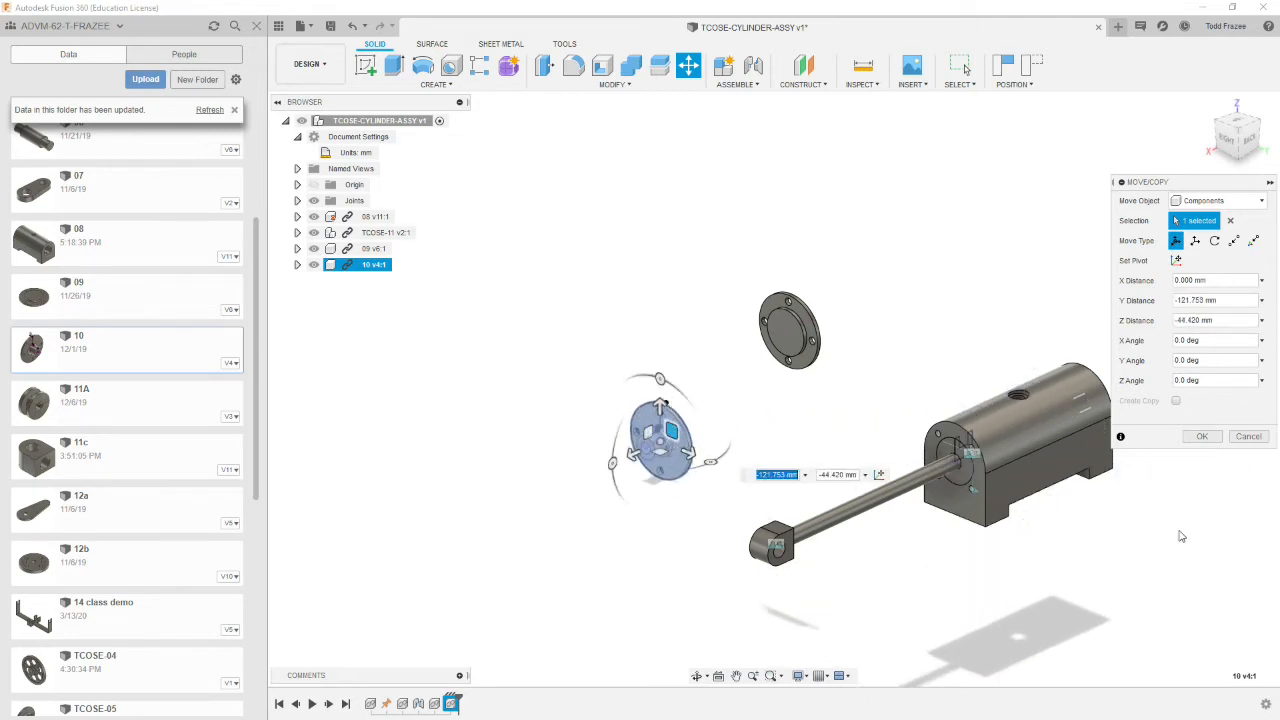
pyautogui.click(1201, 437)
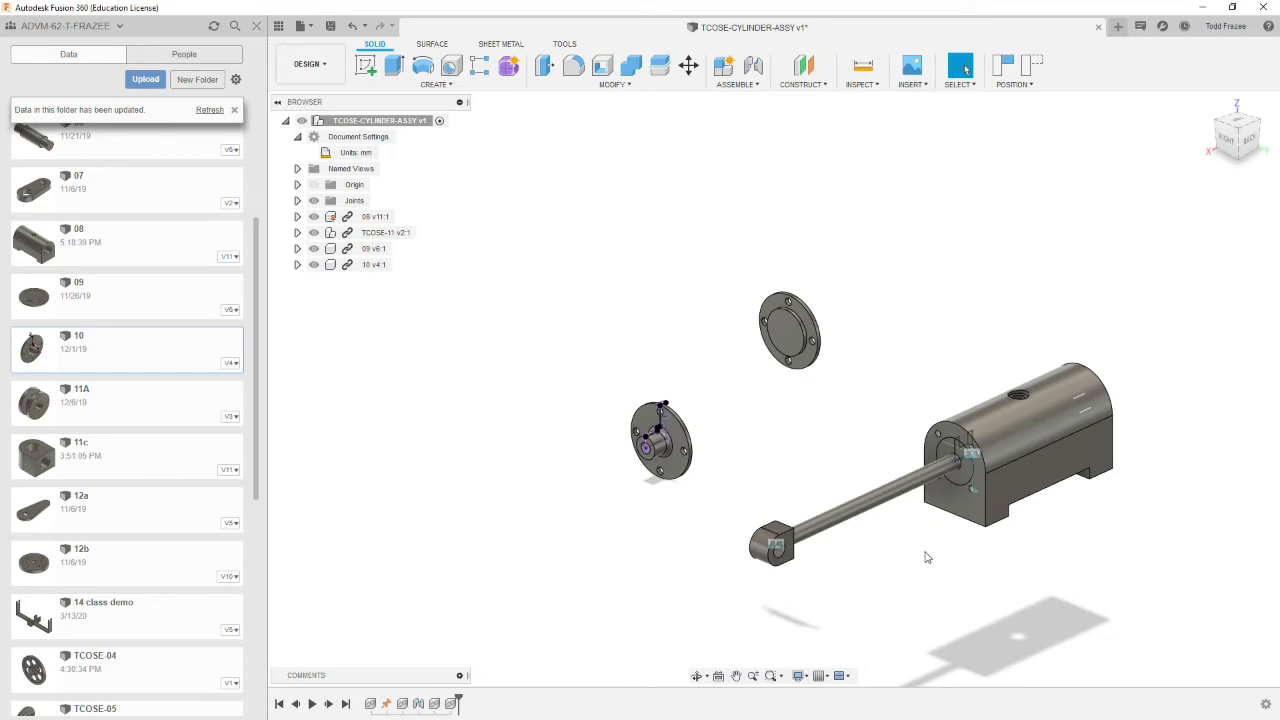
# Step: Start a new joint and capture the current position of the moved components
pyautogui.keyDown('shift'); pyautogui.moveTo(921, 545); pyautogui.dragTo(904, 552, button='middle'); pyautogui.keyUp('shift')
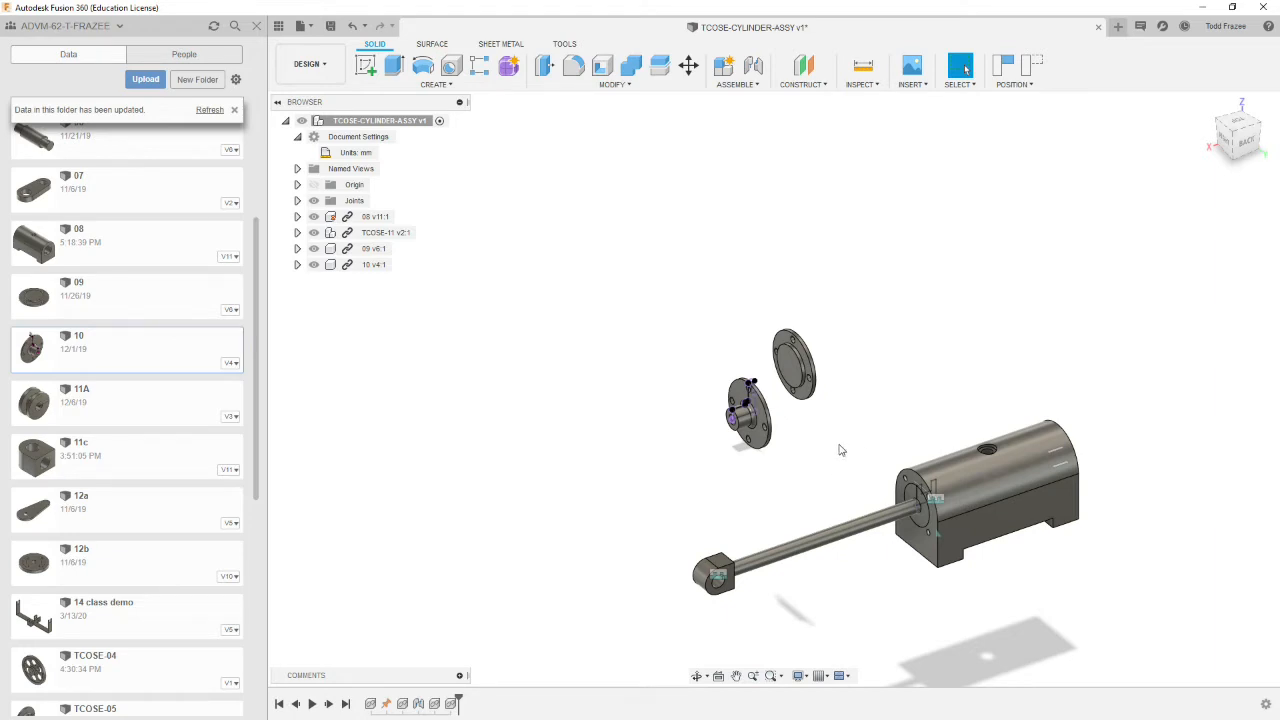
pyautogui.keyDown('shift'); pyautogui.moveTo(860, 440); pyautogui.dragTo(891, 435, button='middle'); pyautogui.keyUp('shift')
pyautogui.keyDown('shift'); pyautogui.moveTo(891, 435); pyautogui.dragTo(877, 449, button='middle'); pyautogui.keyUp('shift')
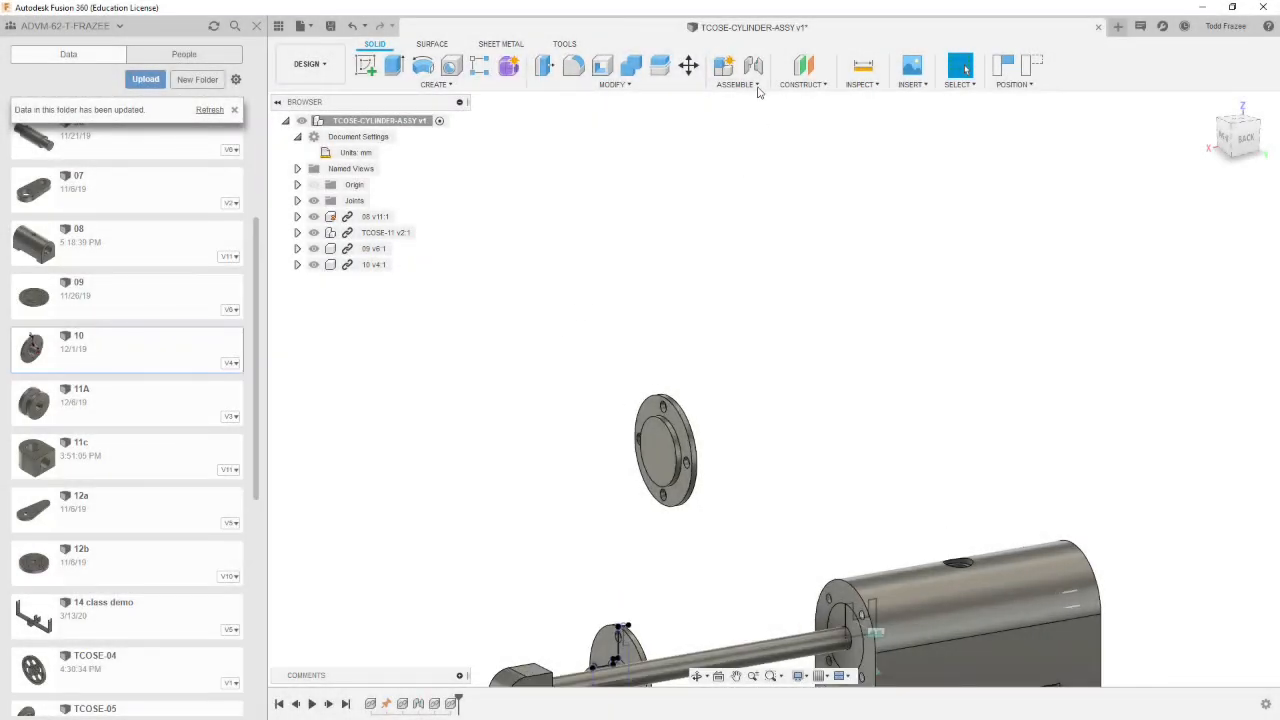
pyautogui.click(754, 68)
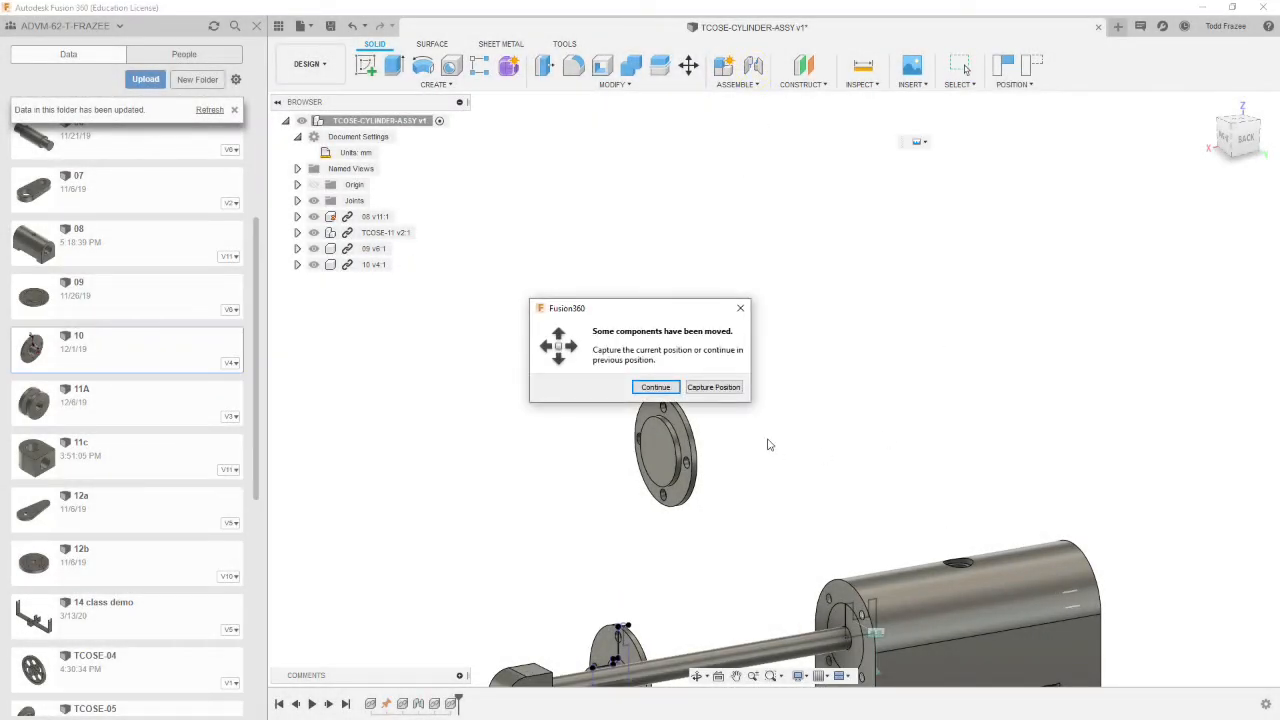
pyautogui.click(726, 388)
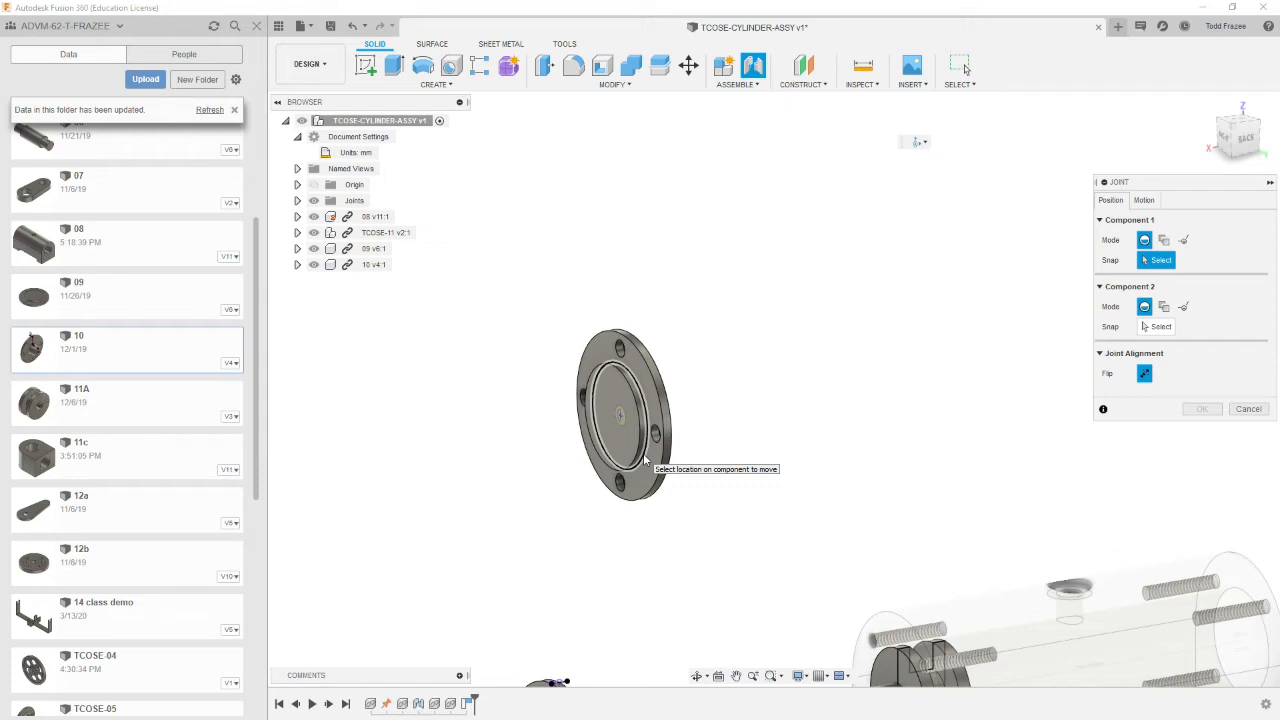
# Step: Join the centre of part 09's raised round face to the bore centre on the 08 body's open end with a rigid joint
pyautogui.click(641, 457)
pyautogui.scroll(-5, 1003, 466)
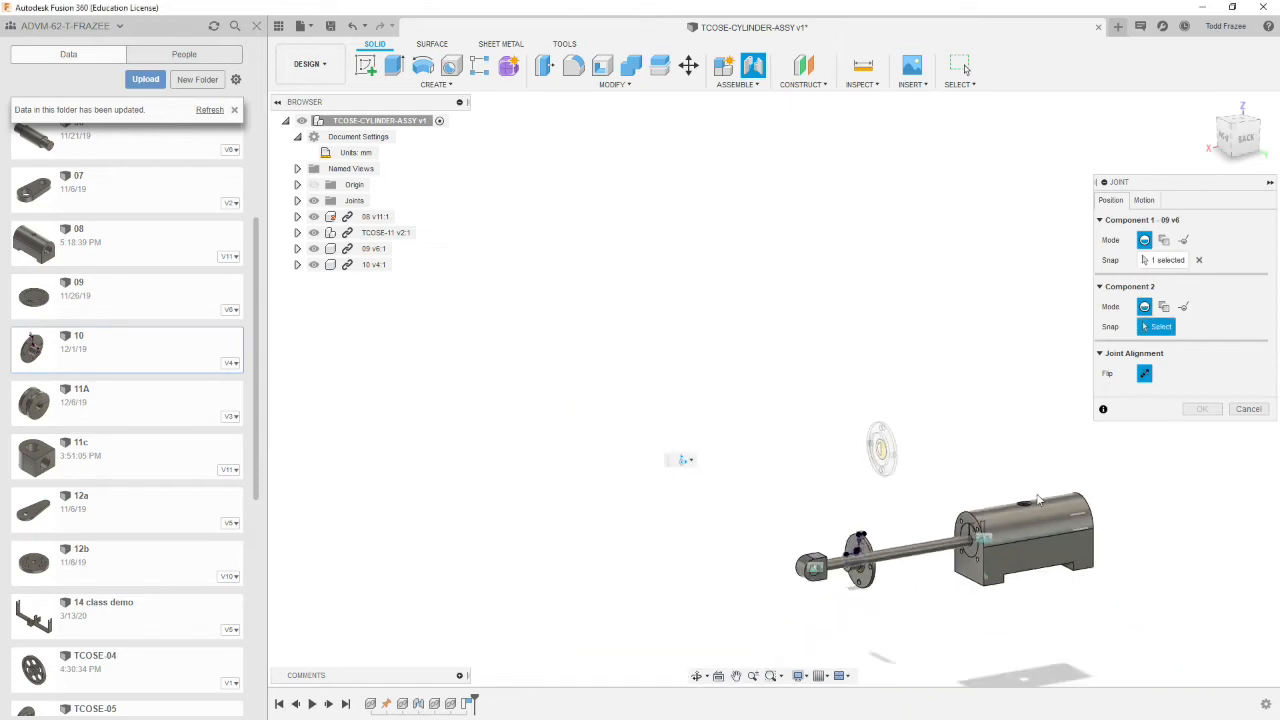
pyautogui.keyDown('shift'); pyautogui.moveTo(1163, 534); pyautogui.dragTo(960, 520, button='middle'); pyautogui.keyUp('shift')
pyautogui.scroll(3, 868, 500)
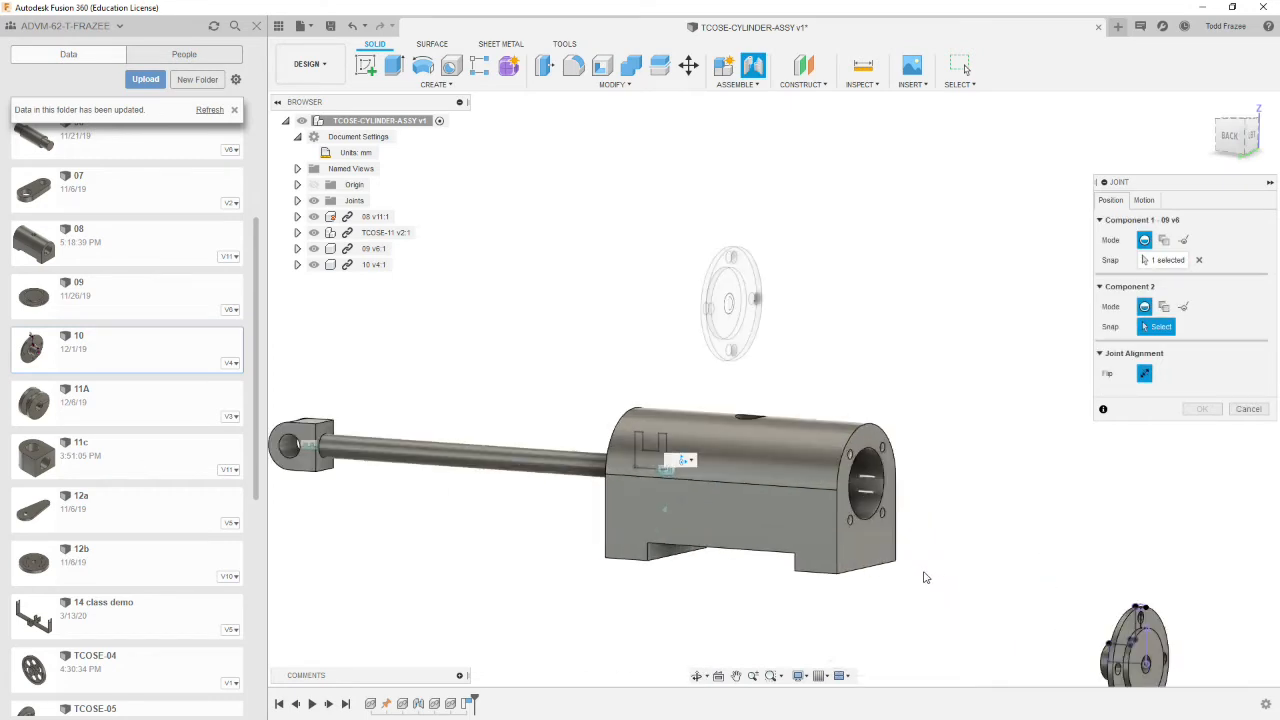
pyautogui.click(866, 486)
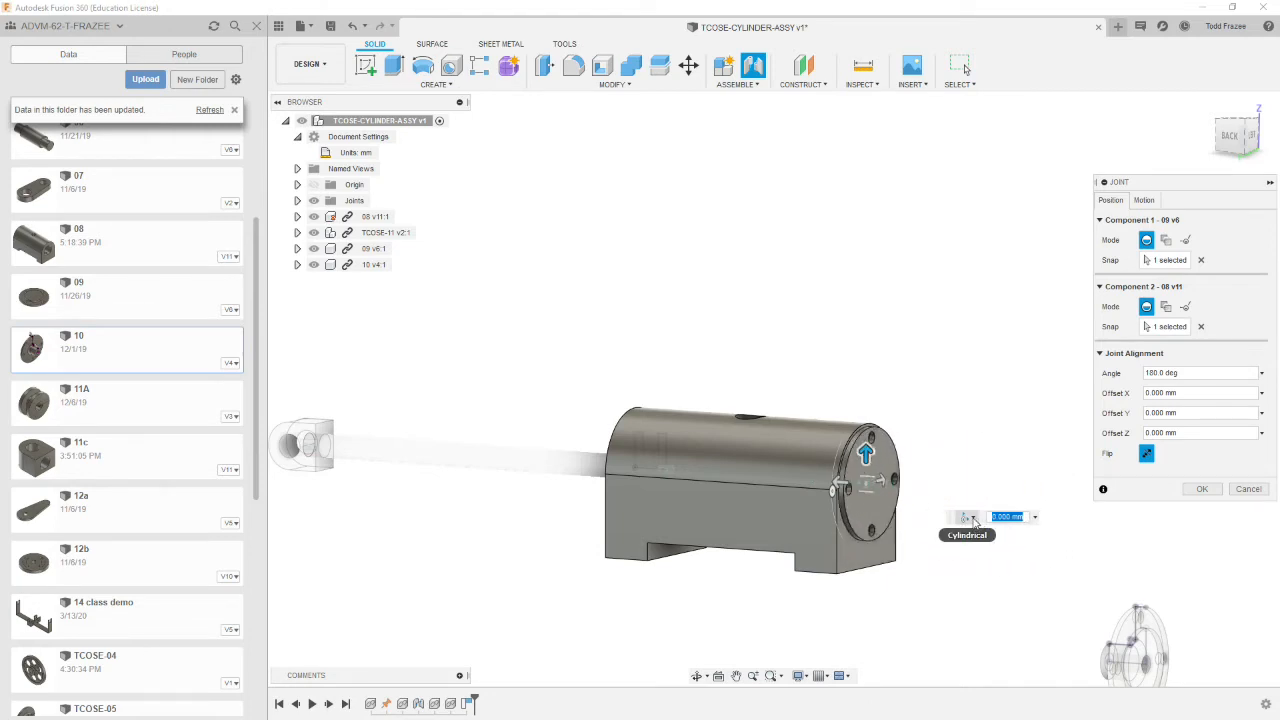
pyautogui.click(973, 518)
pyautogui.click(971, 532)
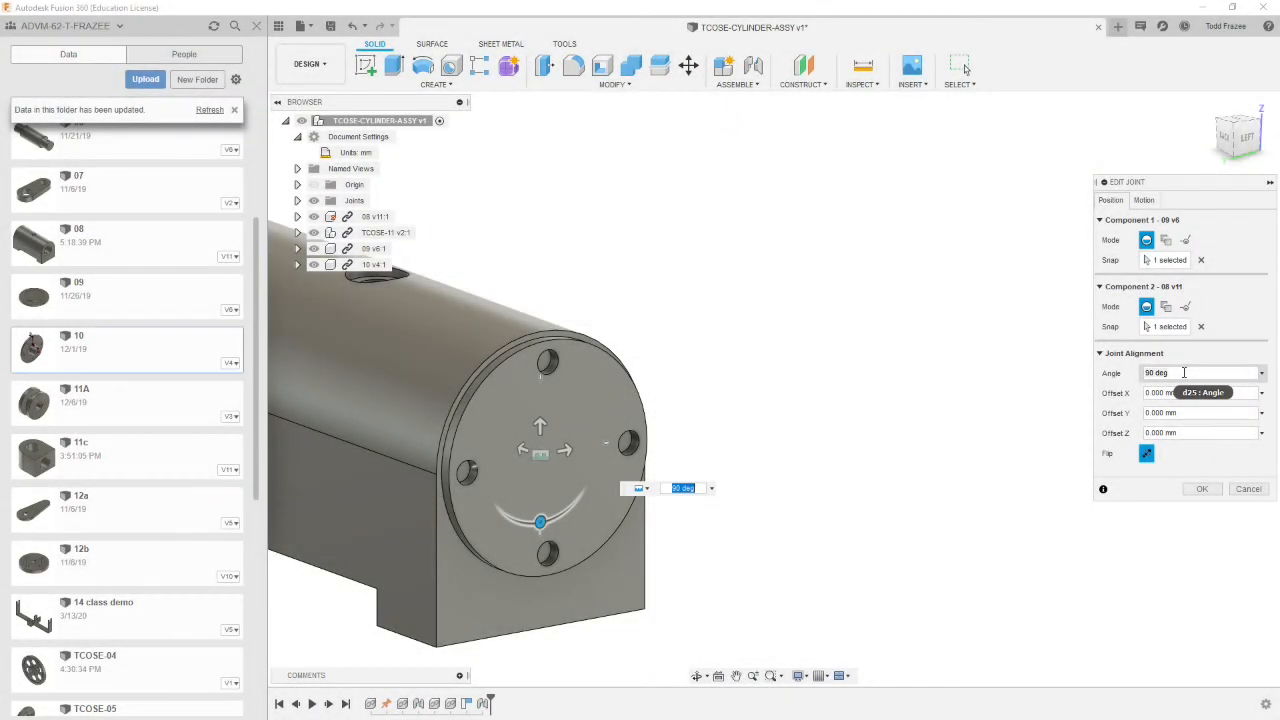
# Step: Set the angle of part 09's rigid joint to 45 deg so its holes line up with those in the cylinder body
pyautogui.write('45')
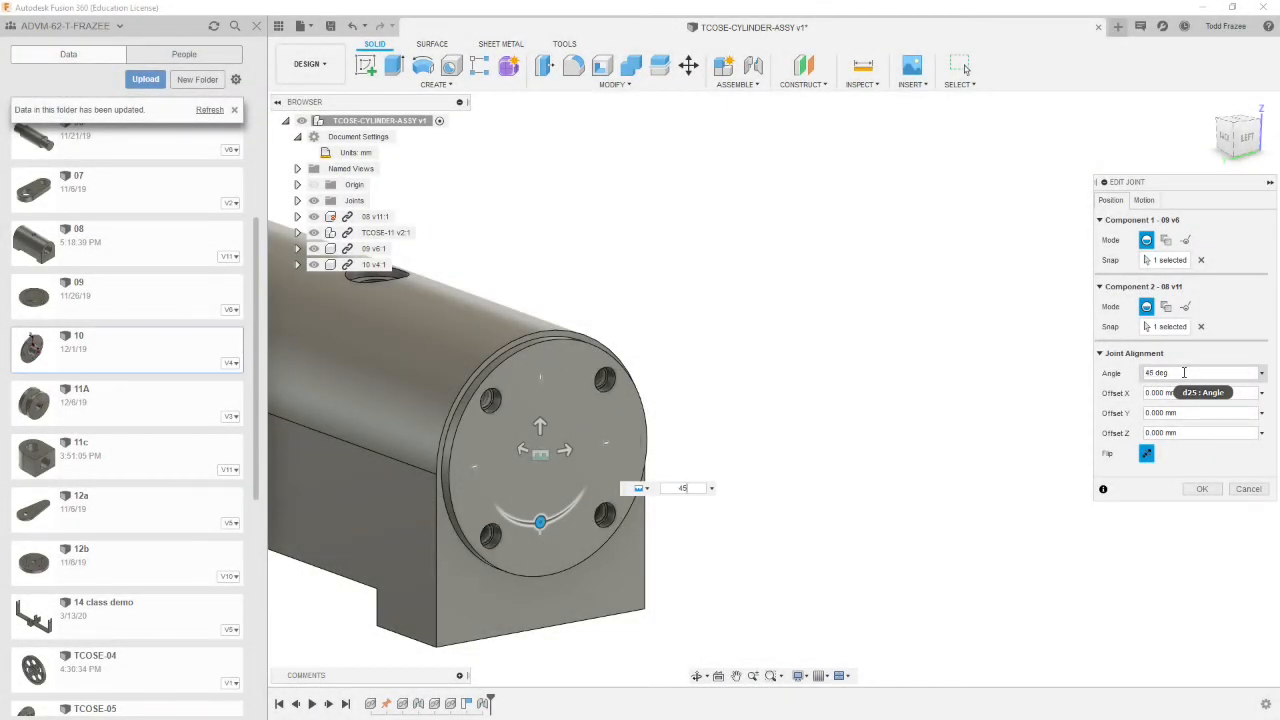
pyautogui.keyDown('shift'); pyautogui.moveTo(886, 429); pyautogui.dragTo(807, 420, button='middle'); pyautogui.keyUp('shift')
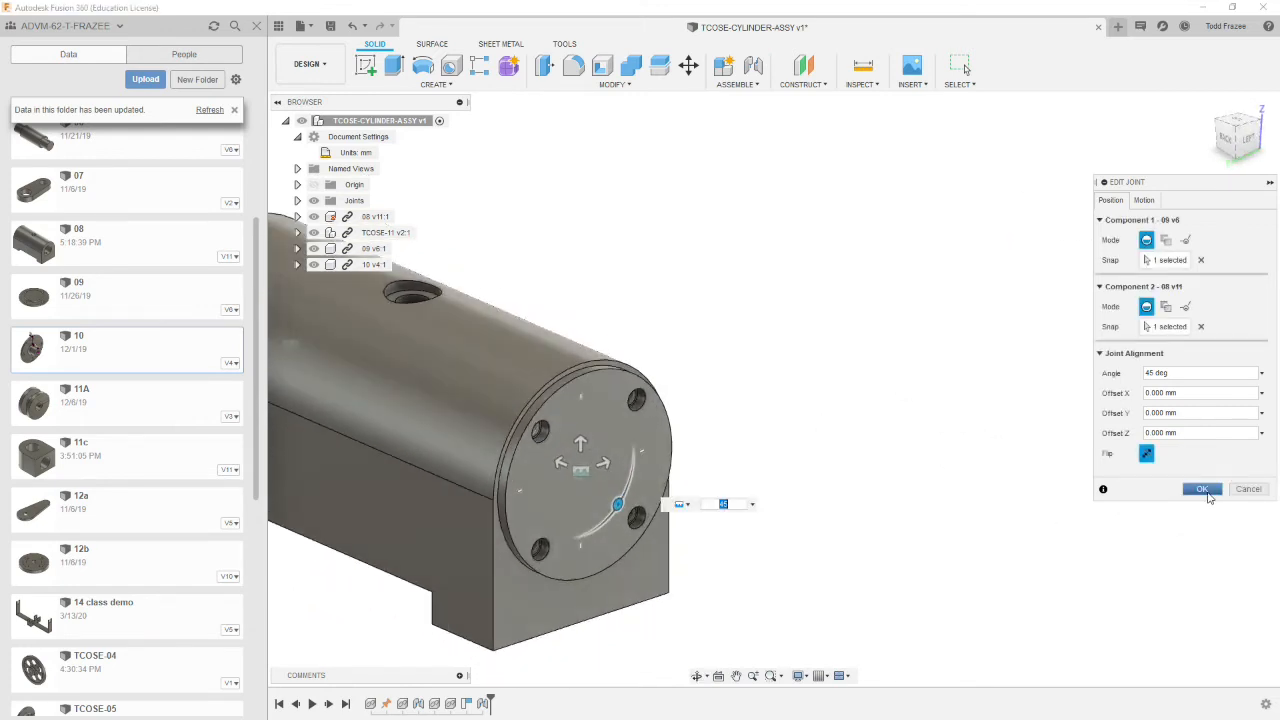
pyautogui.click(1203, 488)
pyautogui.scroll(-6, 833, 532)
pyautogui.keyDown('shift'); pyautogui.moveTo(664, 540); pyautogui.dragTo(753, 559, button='middle'); pyautogui.keyUp('shift')
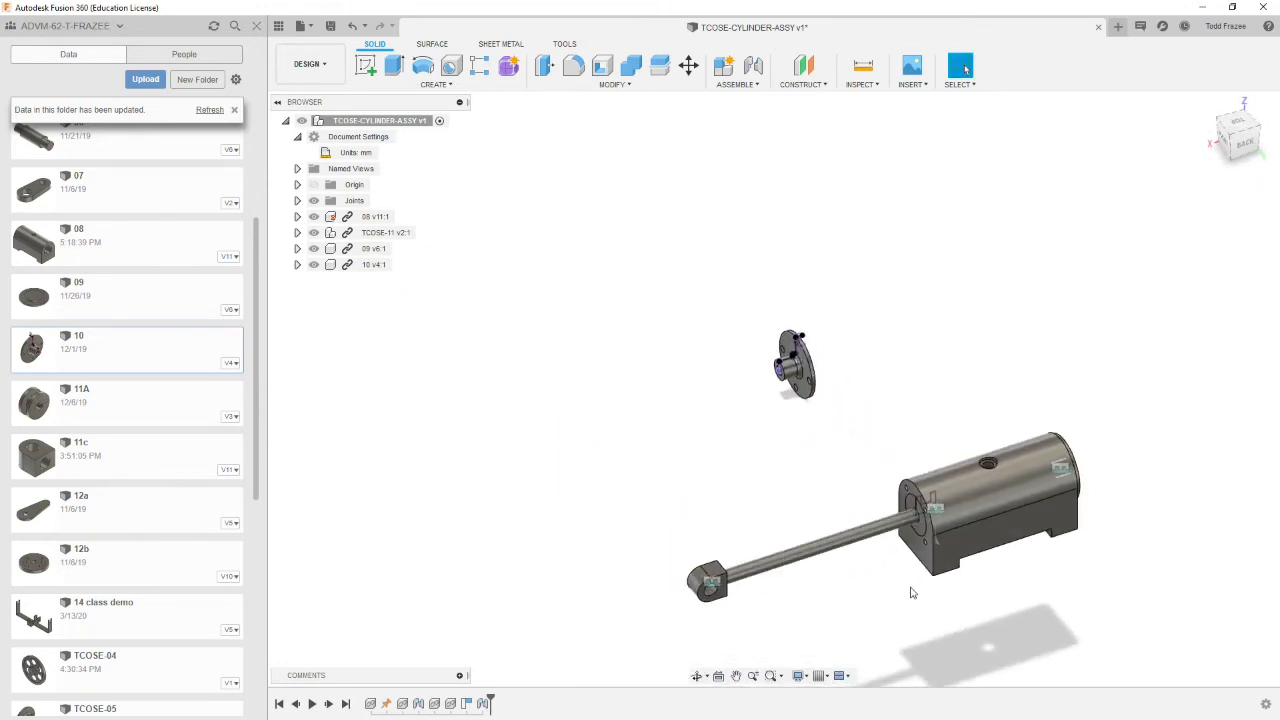
# Step: Join the centre of part 10's flange face, around its raised round boss, to the bore centre on the 08 body's rod end
pyautogui.scroll(-4, 930, 593)
pyautogui.scroll(5, 1006, 606)
pyautogui.keyDown('shift'); pyautogui.moveTo(931, 569); pyautogui.dragTo(959, 590, button='middle'); pyautogui.keyUp('shift')
pyautogui.scroll(2, 880, 495)
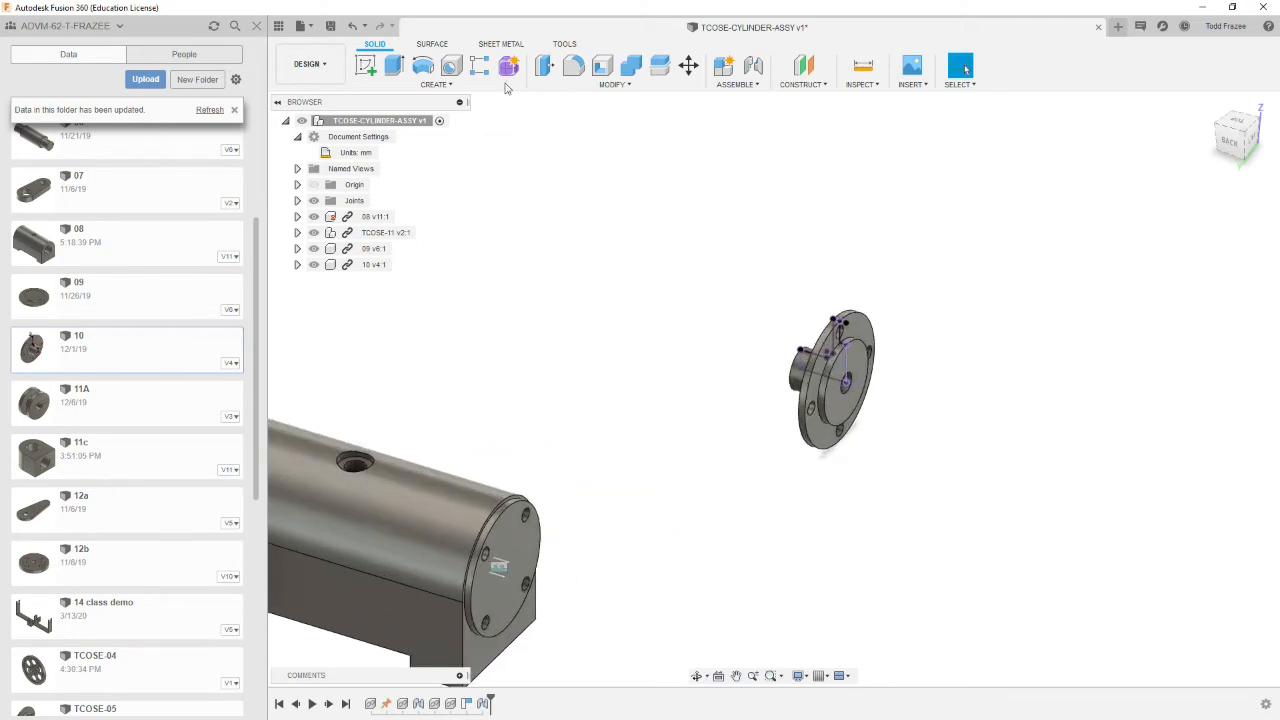
pyautogui.click(753, 65)
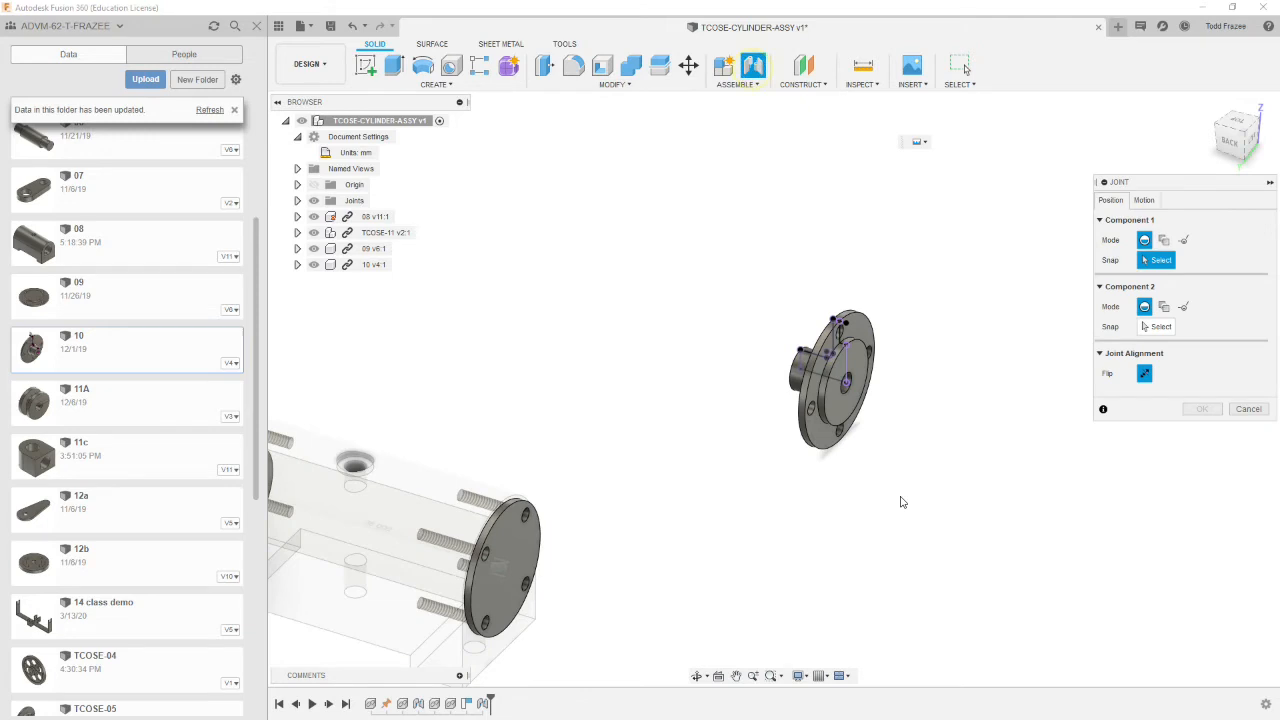
pyautogui.scroll(2, 908, 448)
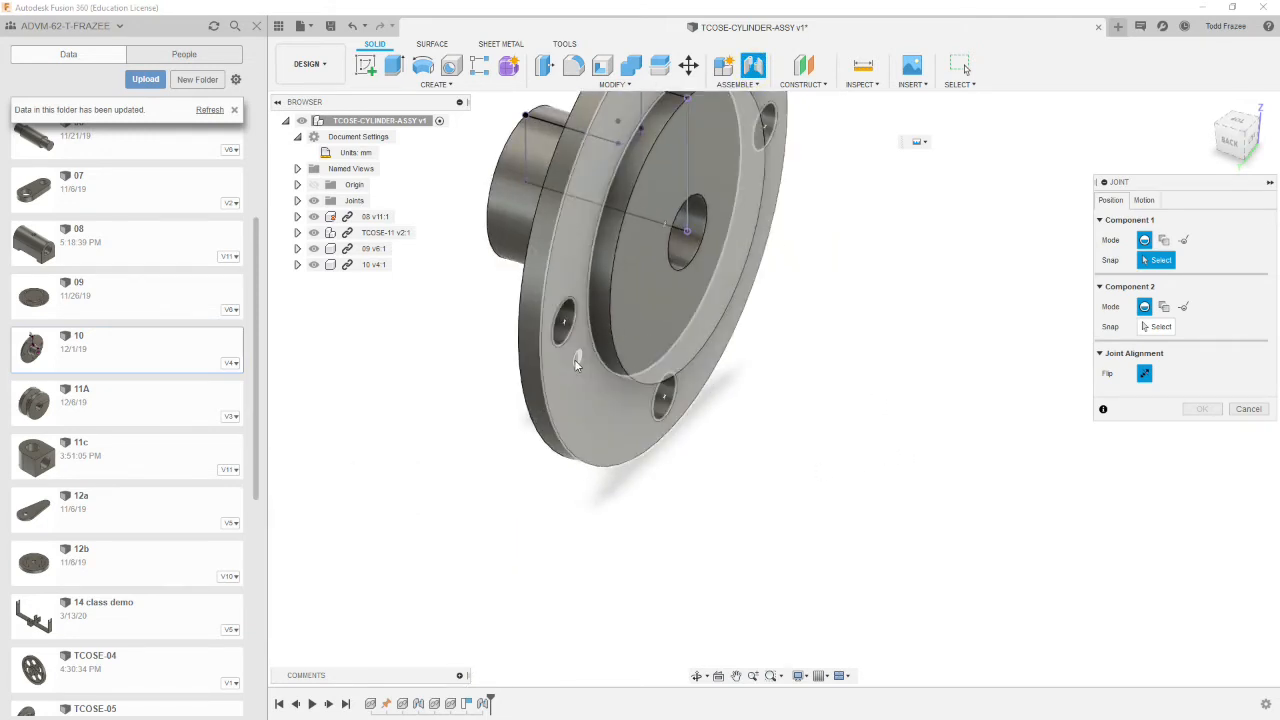
pyautogui.click(591, 347)
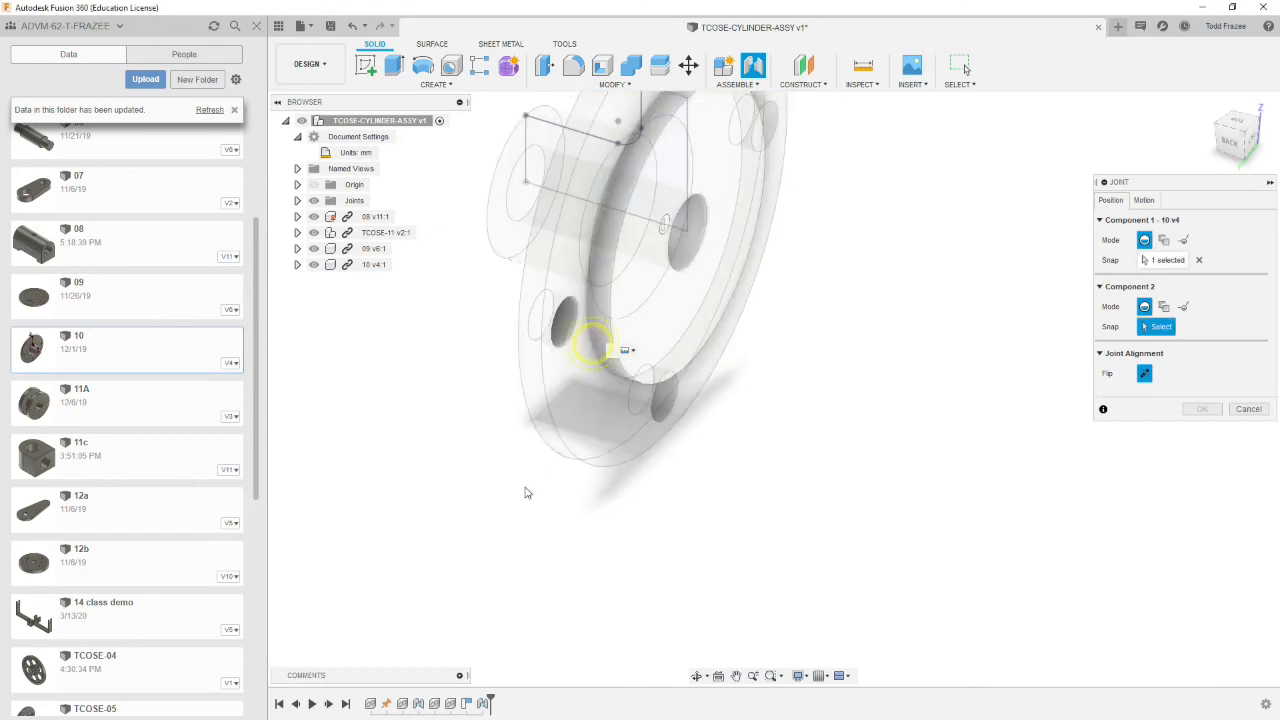
pyautogui.scroll(-3, 520, 492)
pyautogui.scroll(-3, 519, 493)
pyautogui.keyDown('shift'); pyautogui.moveTo(374, 568); pyautogui.dragTo(409, 451, button='middle'); pyautogui.keyUp('shift')
pyautogui.scroll(5, 497, 537)
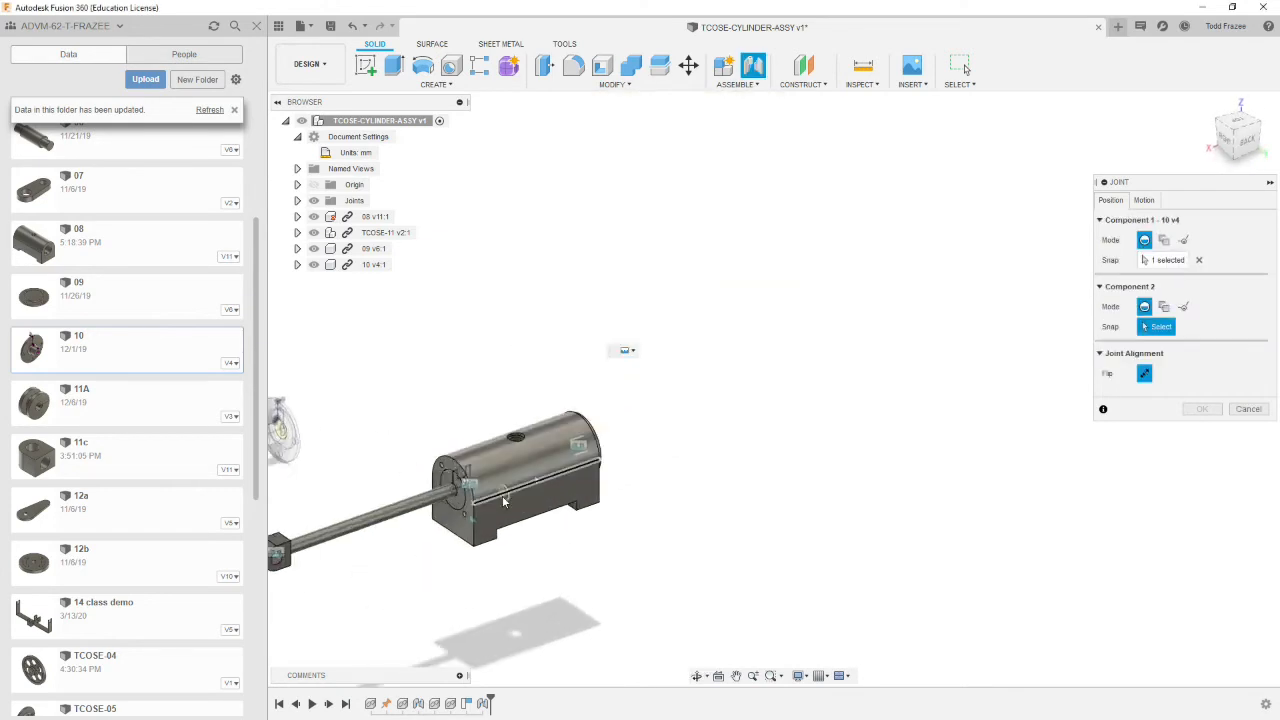
pyautogui.scroll(-5, 497, 537)
pyautogui.scroll(3, 472, 520)
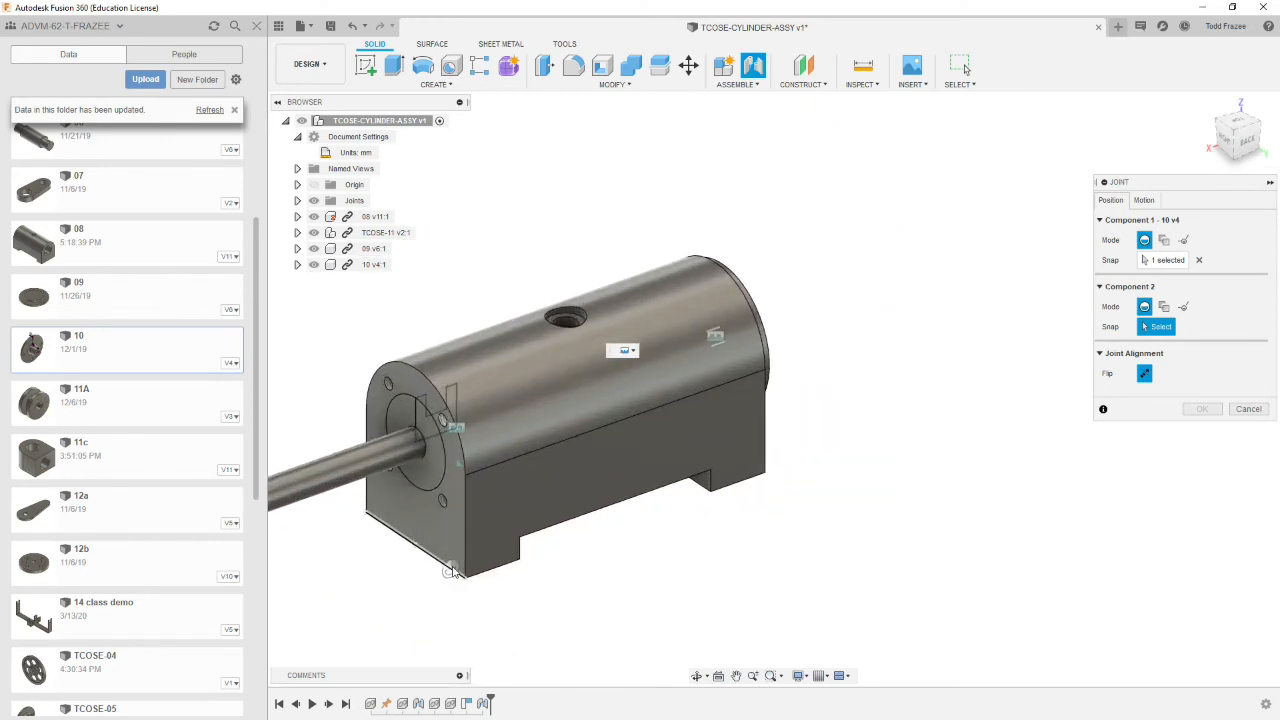
pyautogui.click(446, 483)
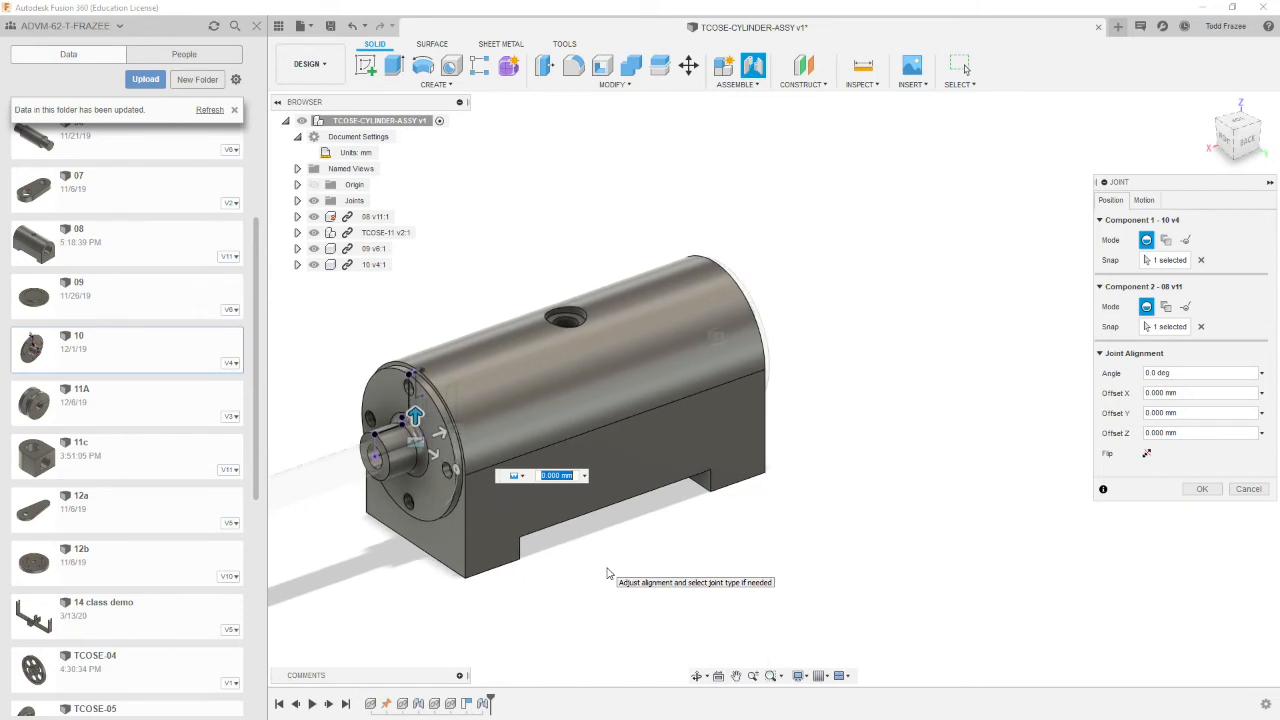
# Step: Set the angle of part 10's joint to 45 deg so its holes line up with those in the cylinder body
pyautogui.click(1180, 374)
pyautogui.tripleClick(1189, 373)
pyautogui.write('45')
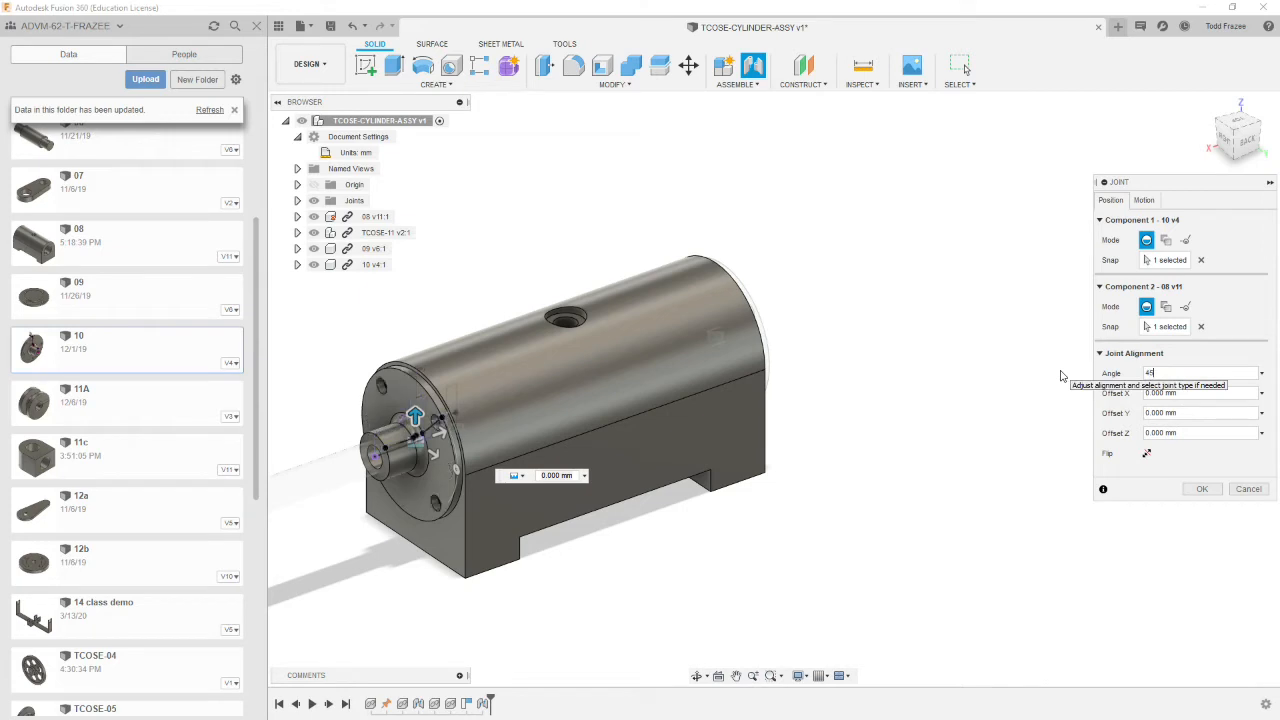
pyautogui.click(1206, 491)
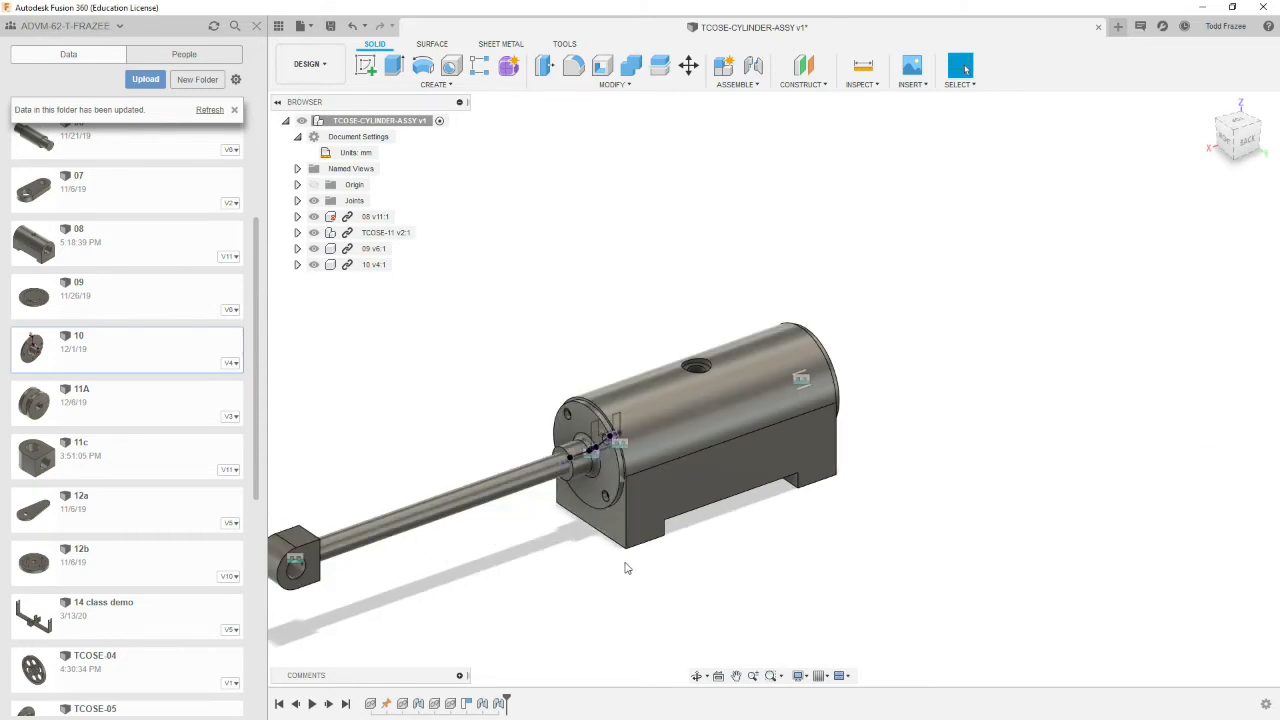
# Step: Slide the piston rod into the cylinder and back out to check its travel through end cover 10
pyautogui.scroll(-4, 482, 496)
pyautogui.scroll(2, 285, 551)
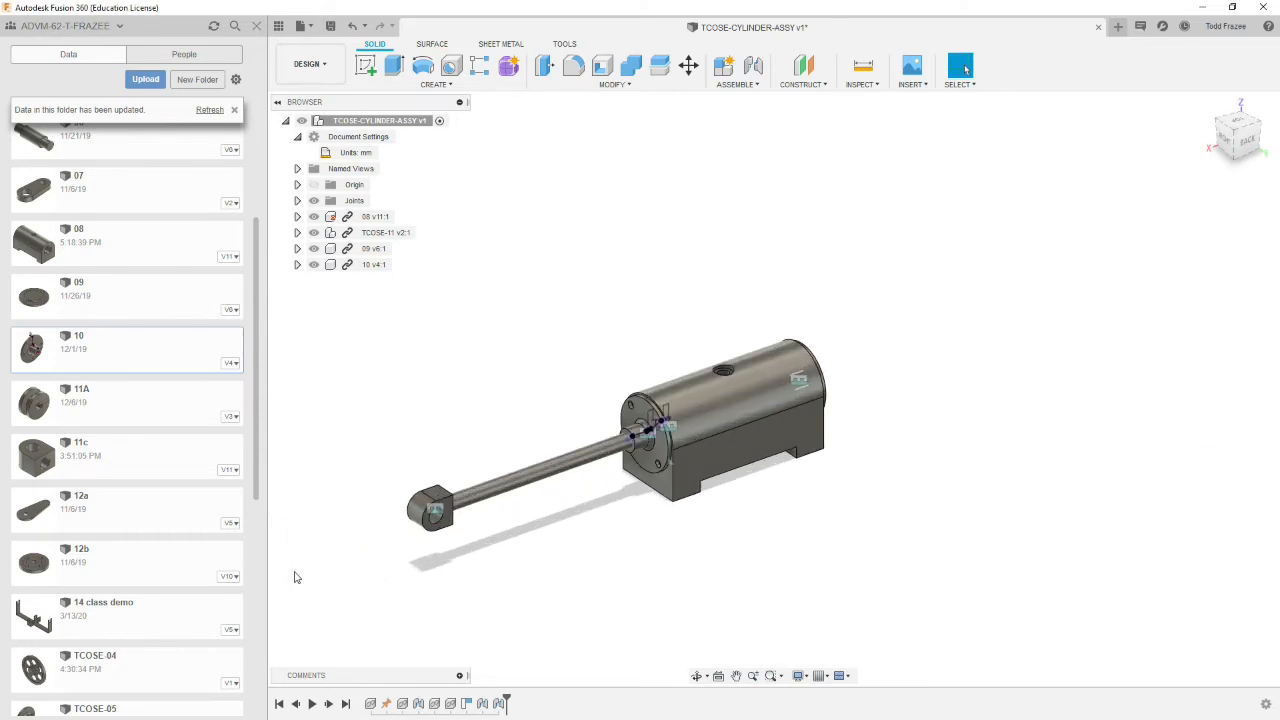
pyautogui.scroll(1, 501, 555)
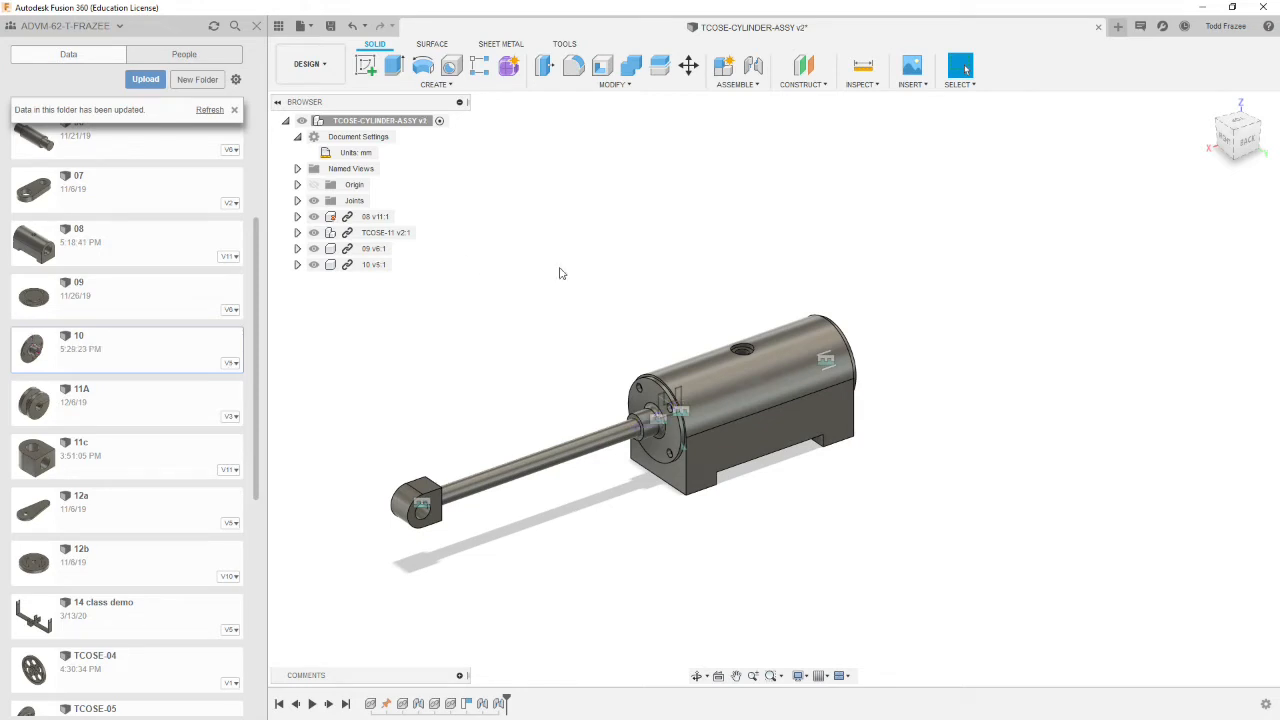
pyautogui.moveTo(433, 515); pyautogui.dragTo(515, 505)
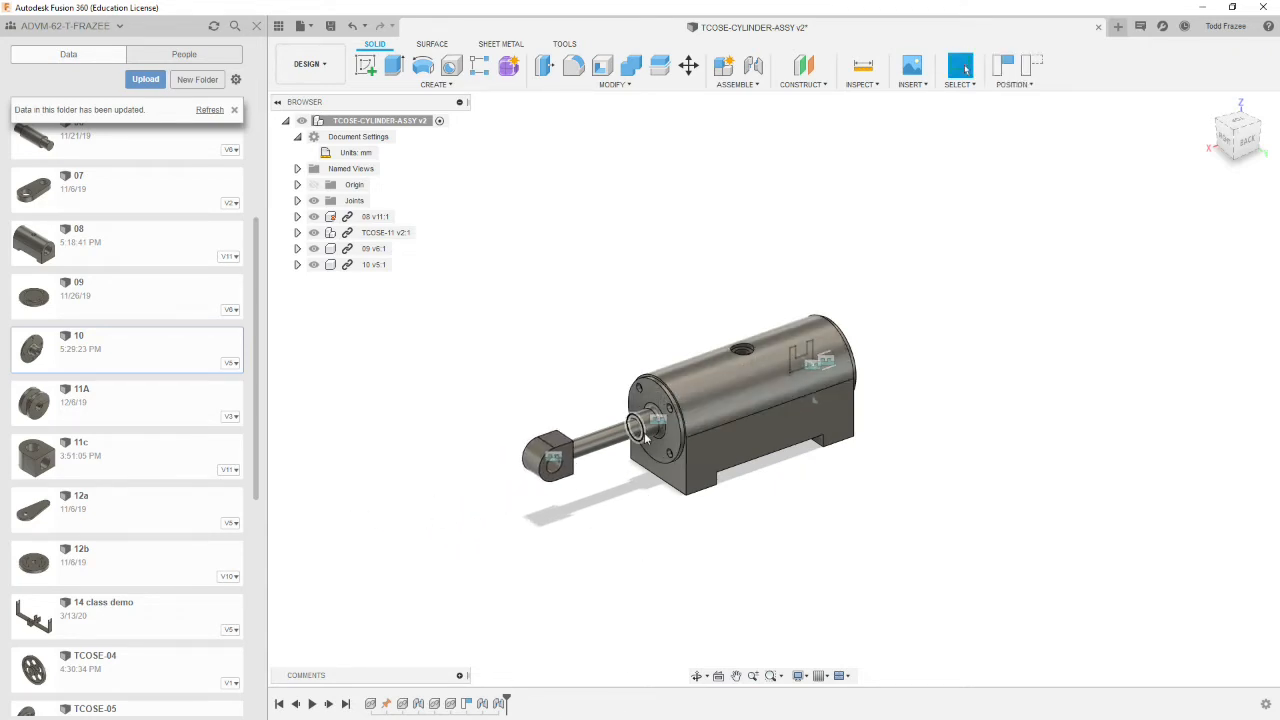
pyautogui.moveTo(567, 453); pyautogui.dragTo(476, 485)
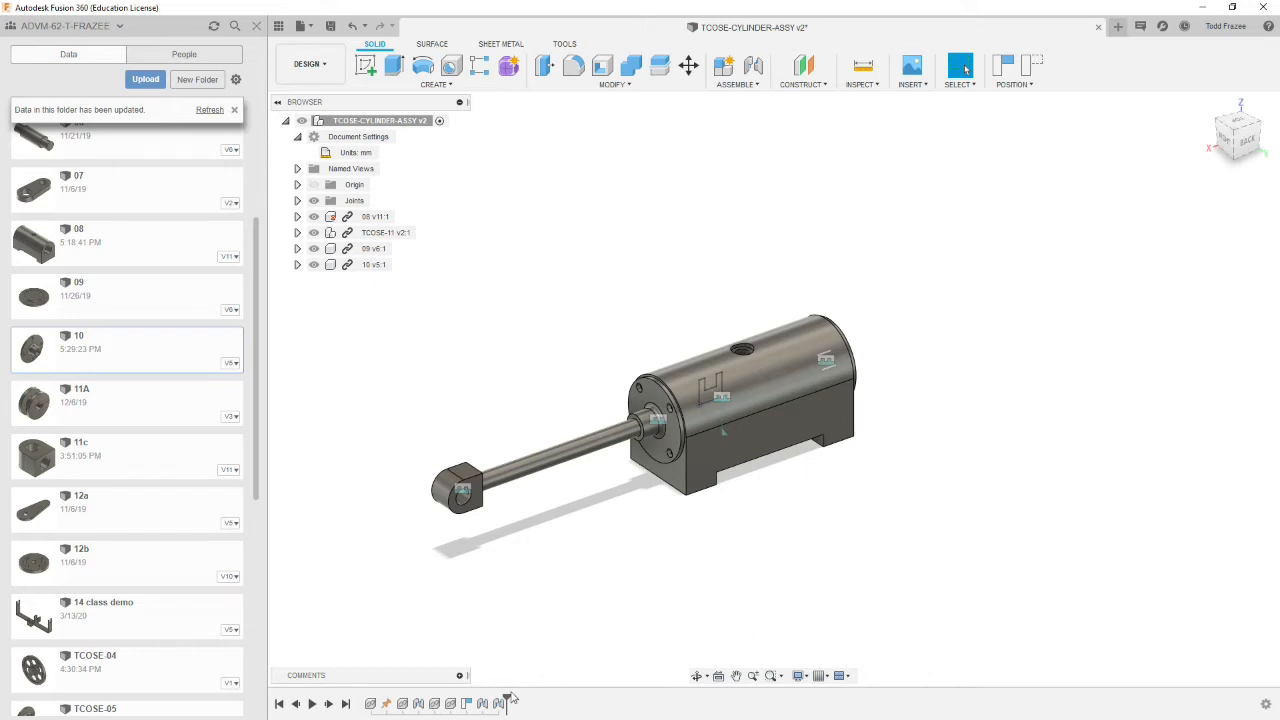
# Step: Edit the joint limits of the piston rod's cylindrical joint and set the slide minimum to 1 mm
pyautogui.click(524, 474)
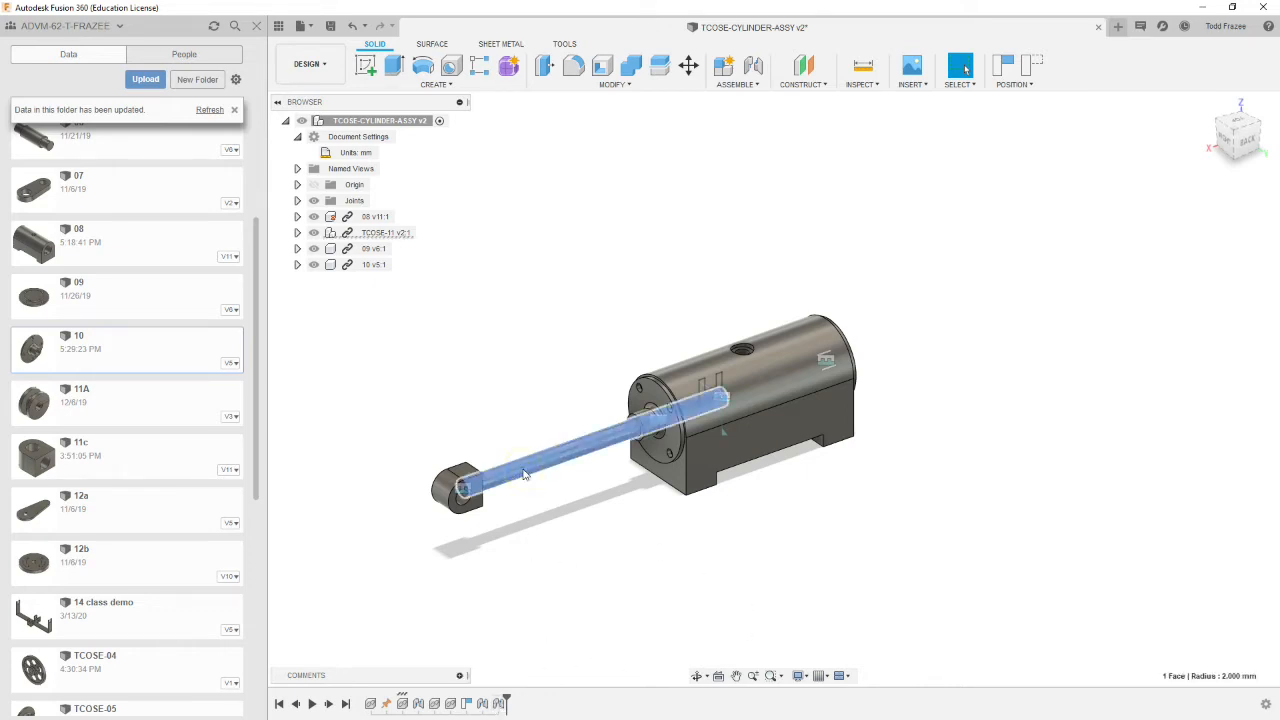
pyautogui.click(419, 706)
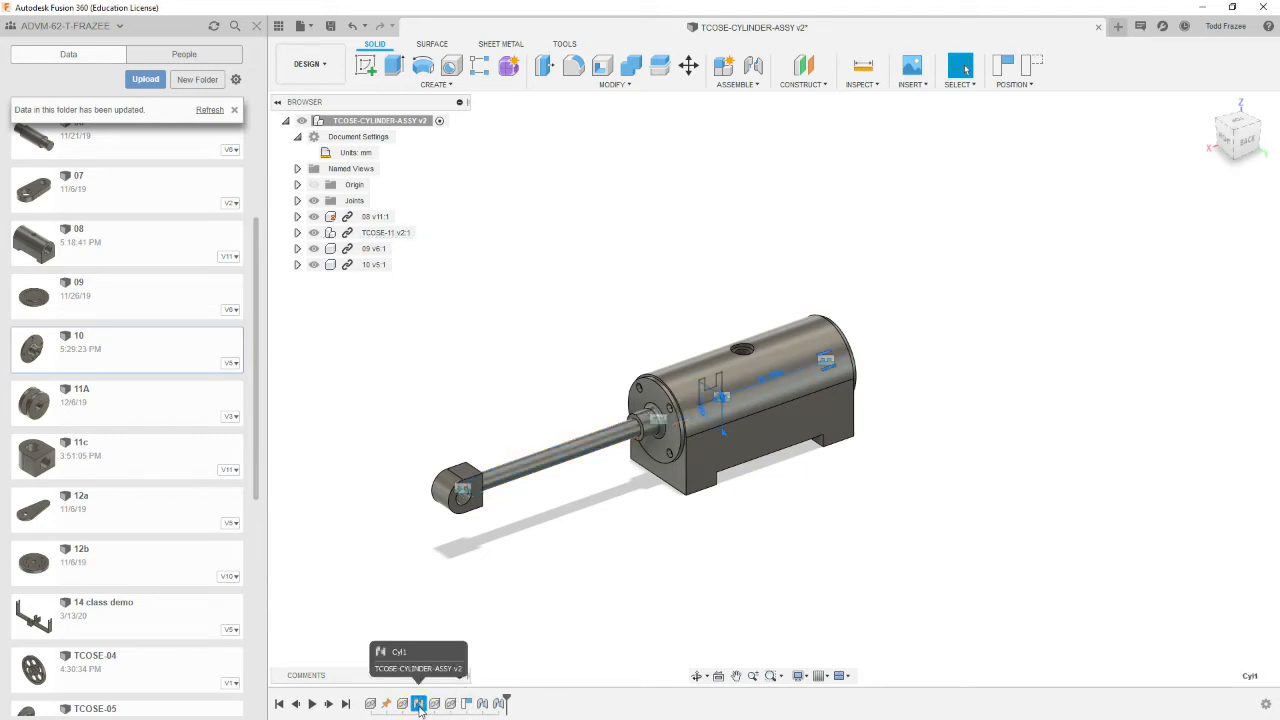
pyautogui.click(507, 471)
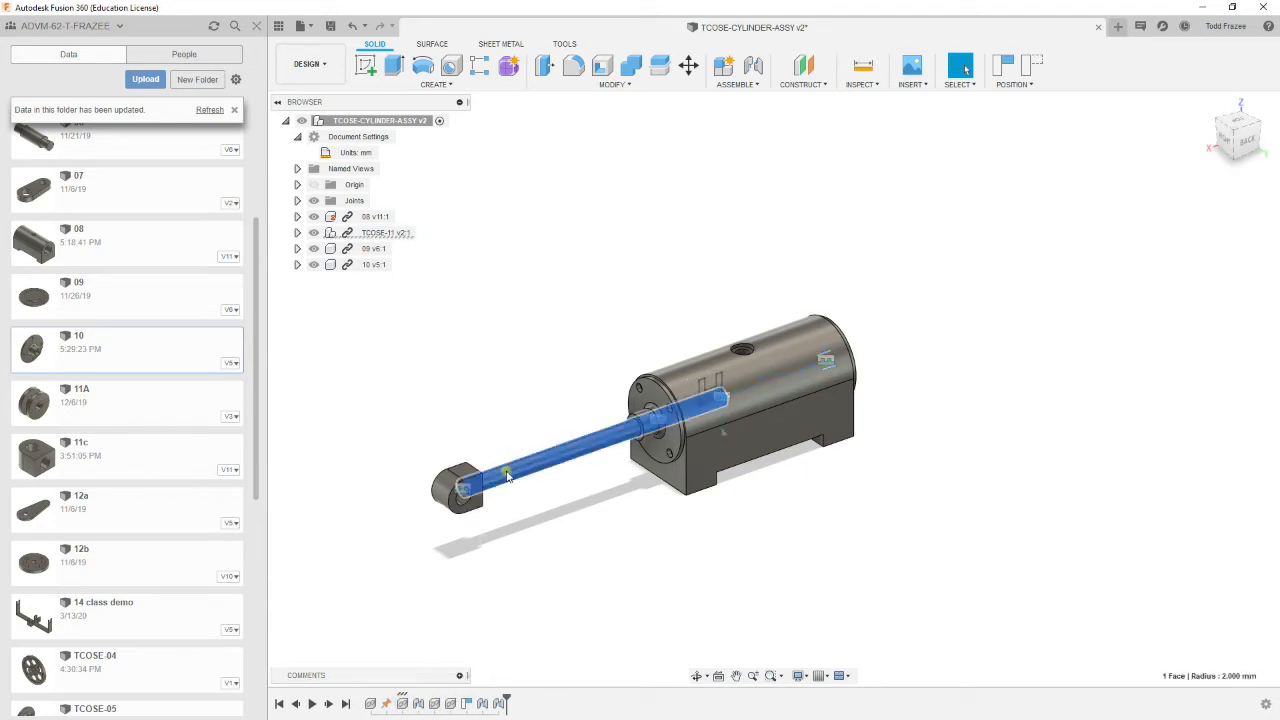
pyautogui.click(419, 704)
pyautogui.rightClick(419, 704)
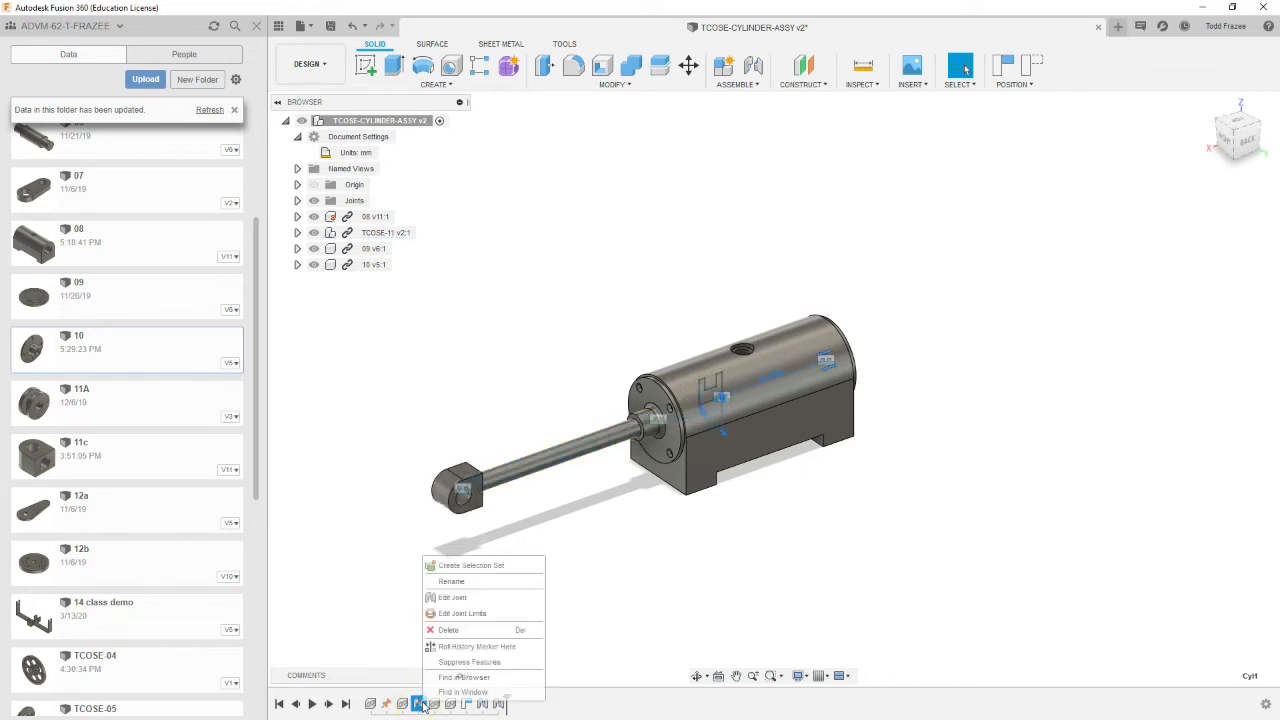
pyautogui.click(461, 614)
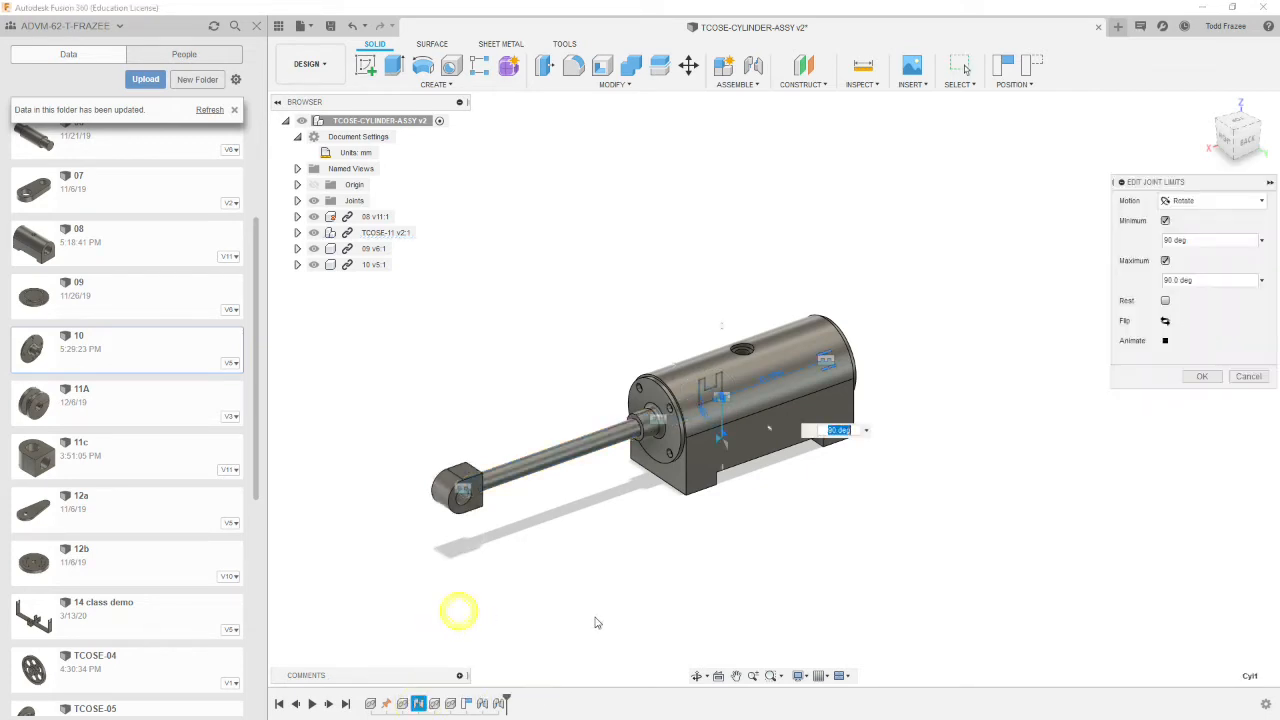
pyautogui.click(1262, 204)
pyautogui.click(1178, 228)
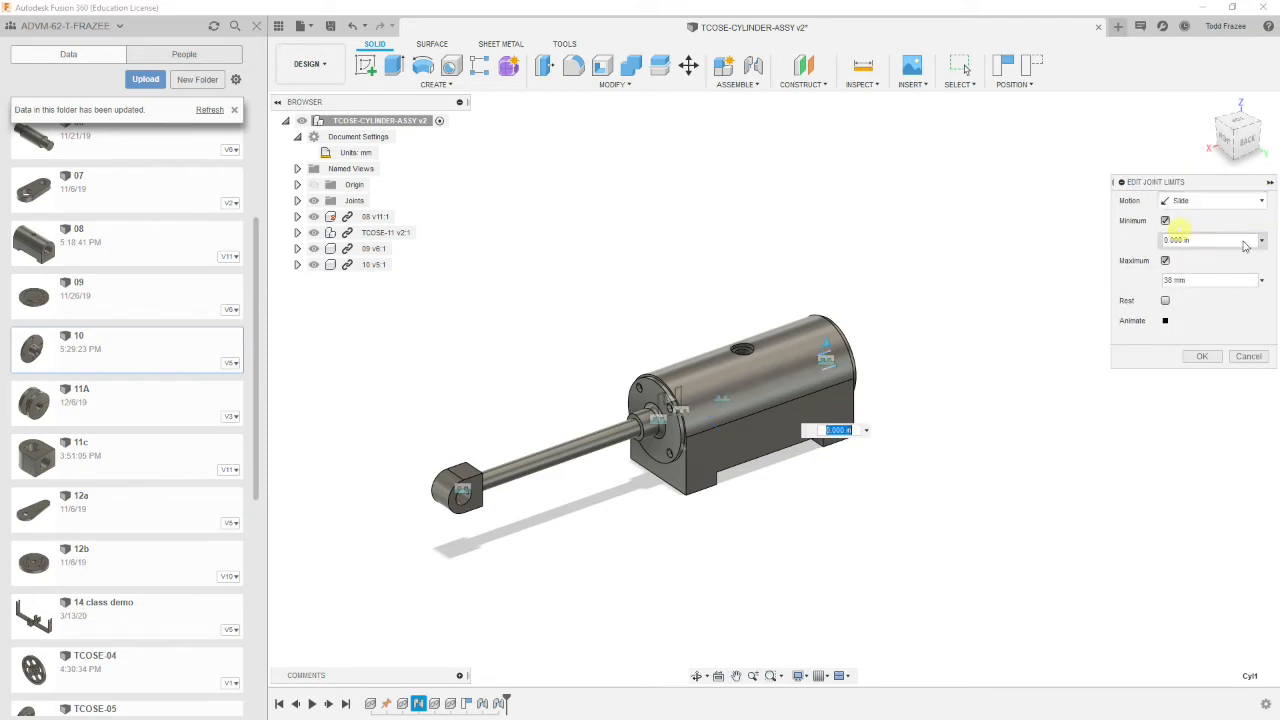
pyautogui.moveTo(1224, 184); pyautogui.dragTo(1036, 165)
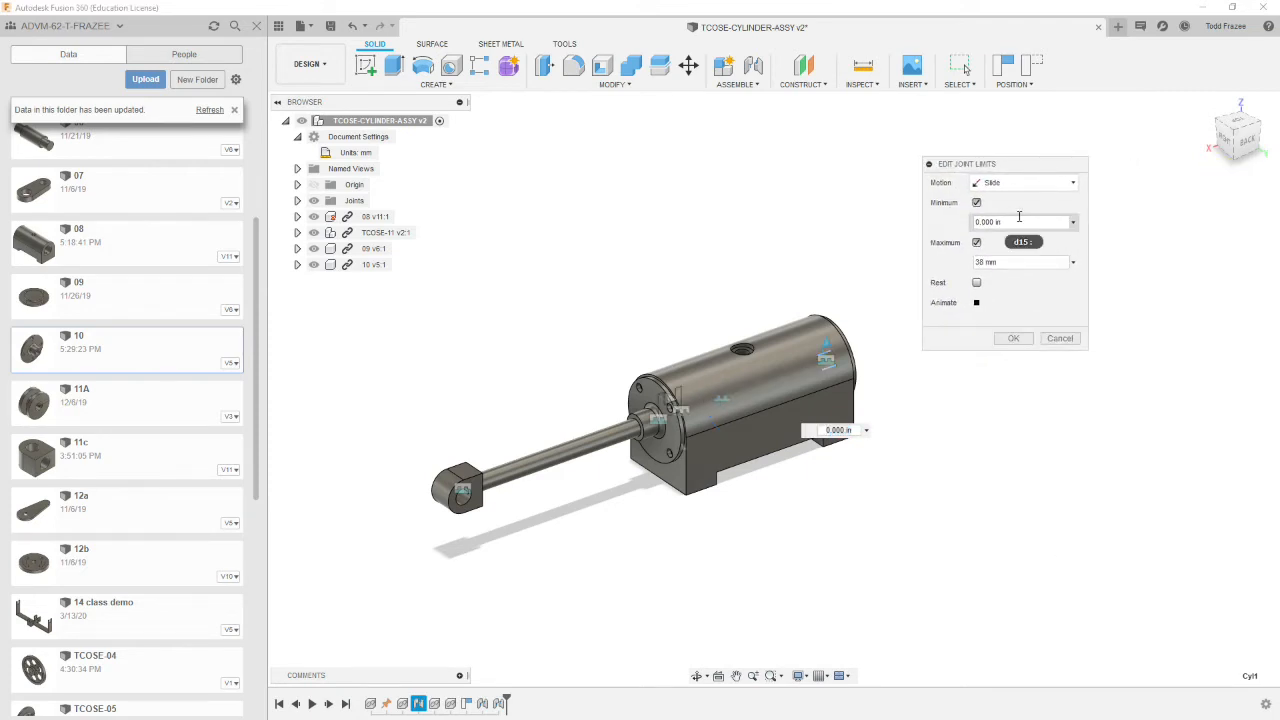
pyautogui.click(1019, 223)
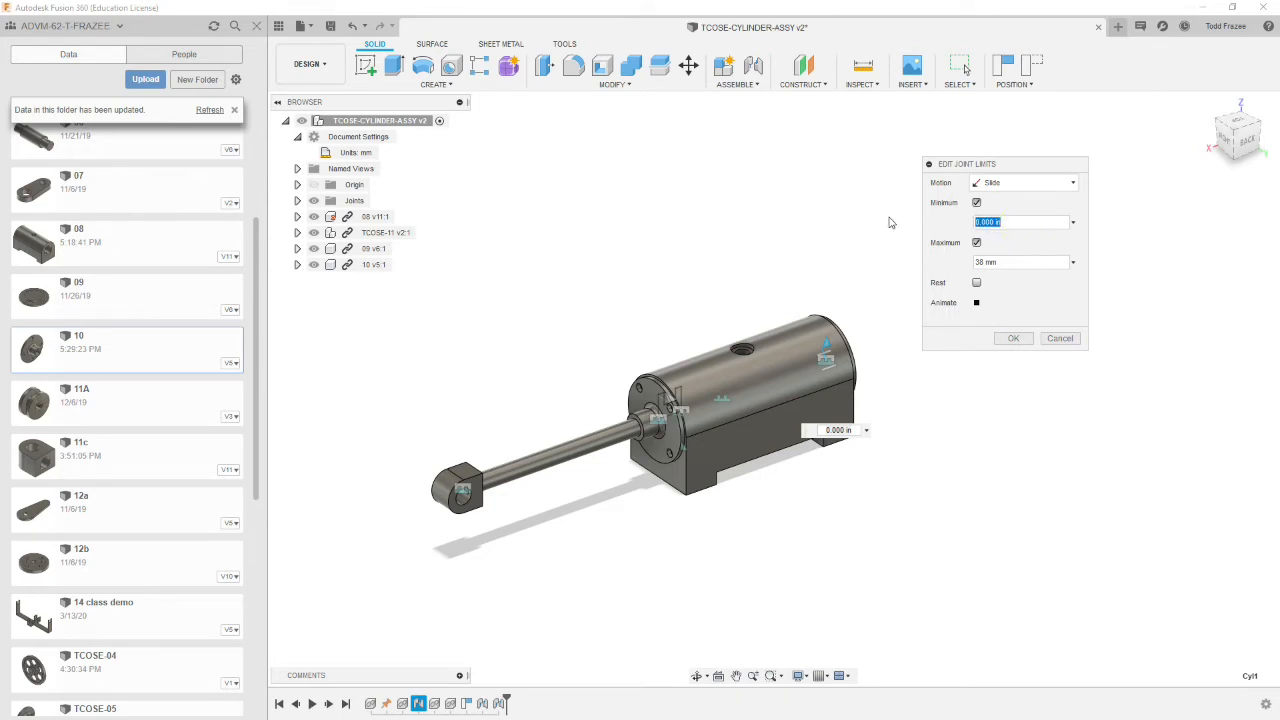
pyautogui.write('1mm')
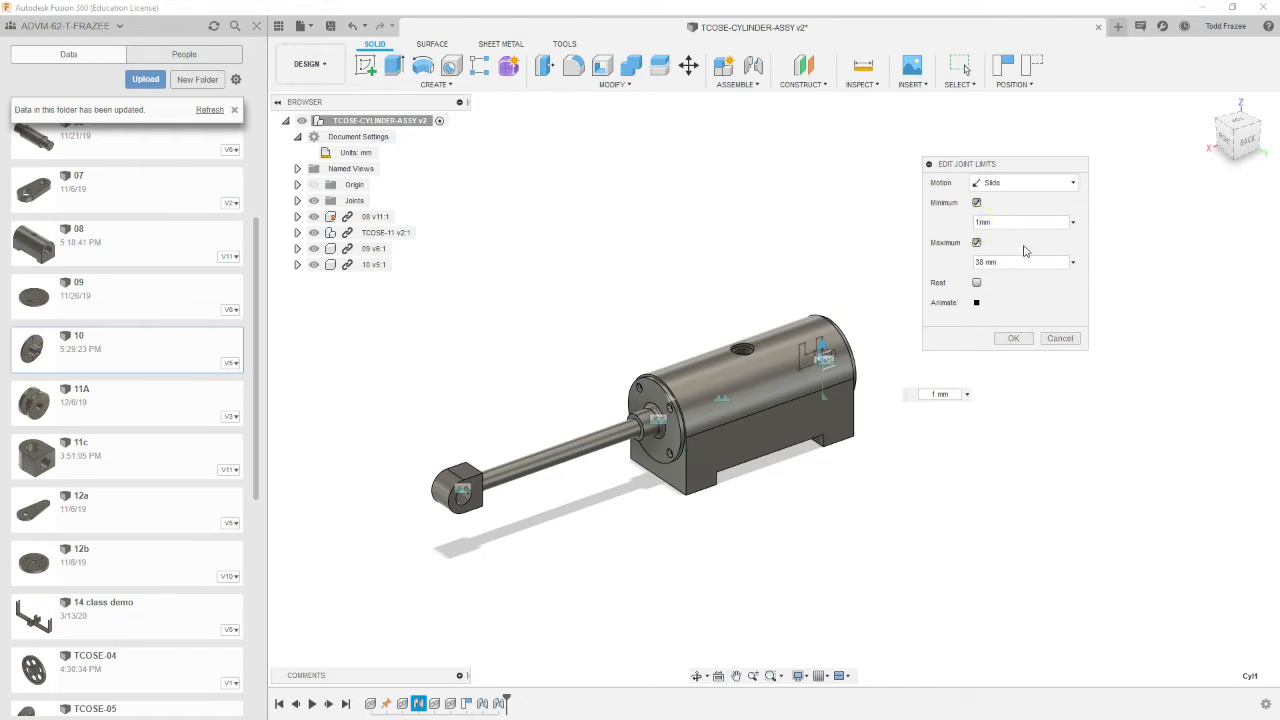
# Step: Set the slide maximum of the piston rod's joint to 37 mm and apply the limits
pyautogui.click(1025, 259)
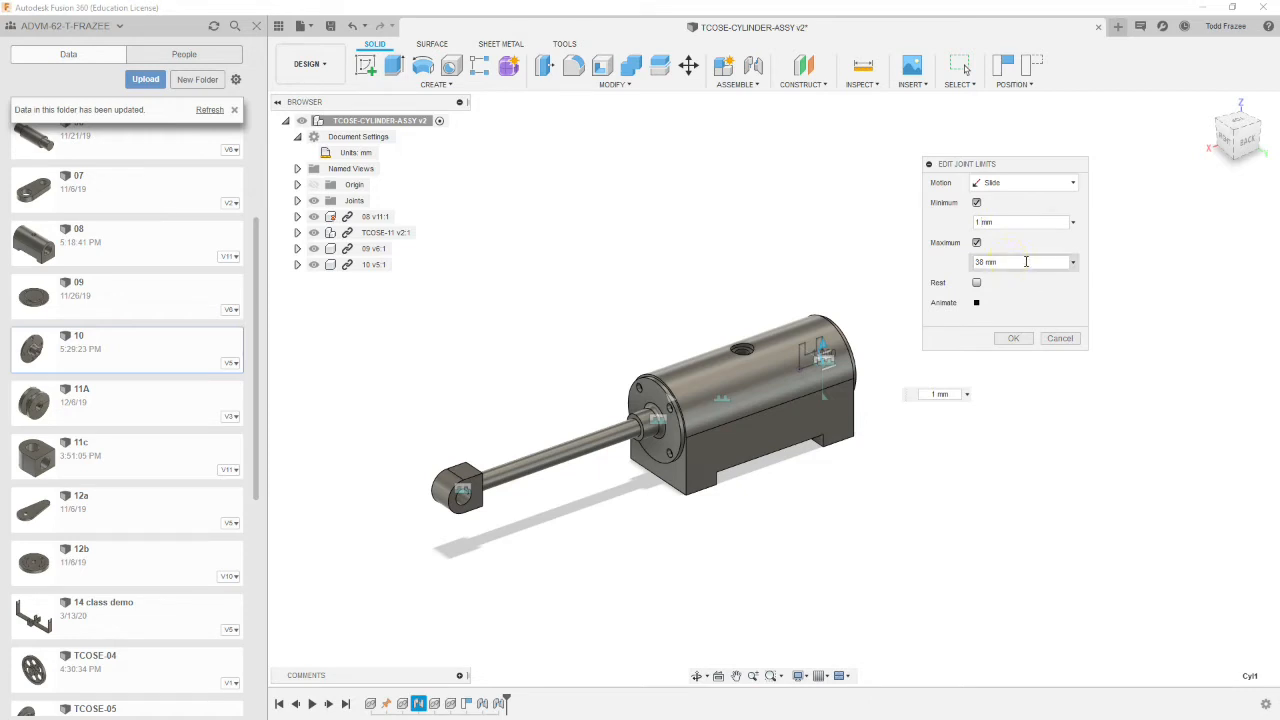
pyautogui.click(985, 261)
pyautogui.write('37')
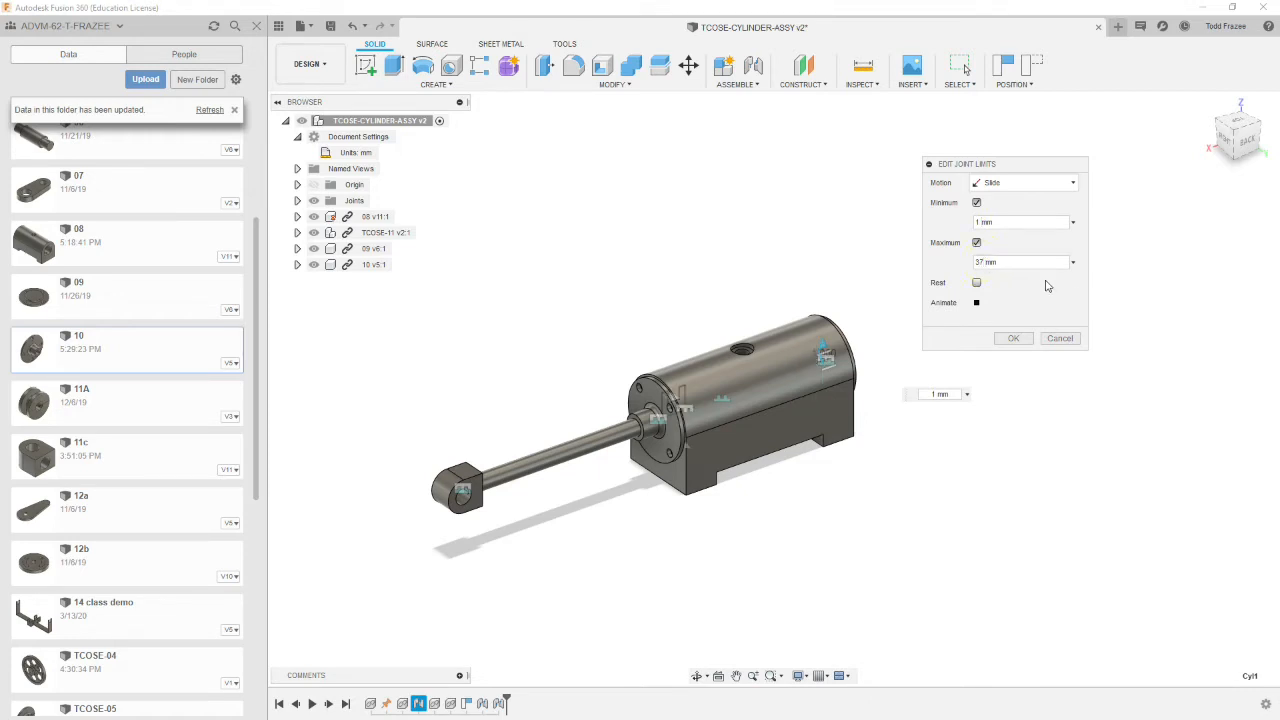
pyautogui.click(1013, 338)
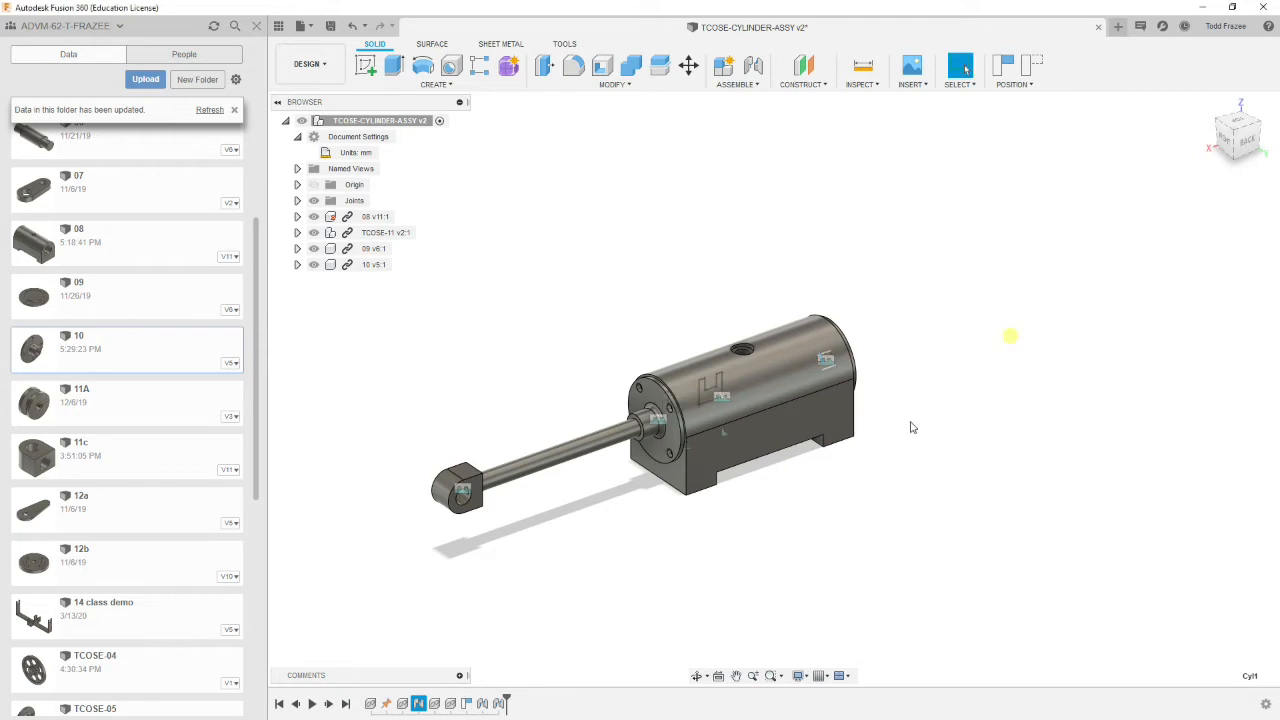
# Step: Slide the piston rod to test its limited travel, collapse the component tree and view the cylinder's underside
pyautogui.moveTo(479, 486); pyautogui.dragTo(590, 405)
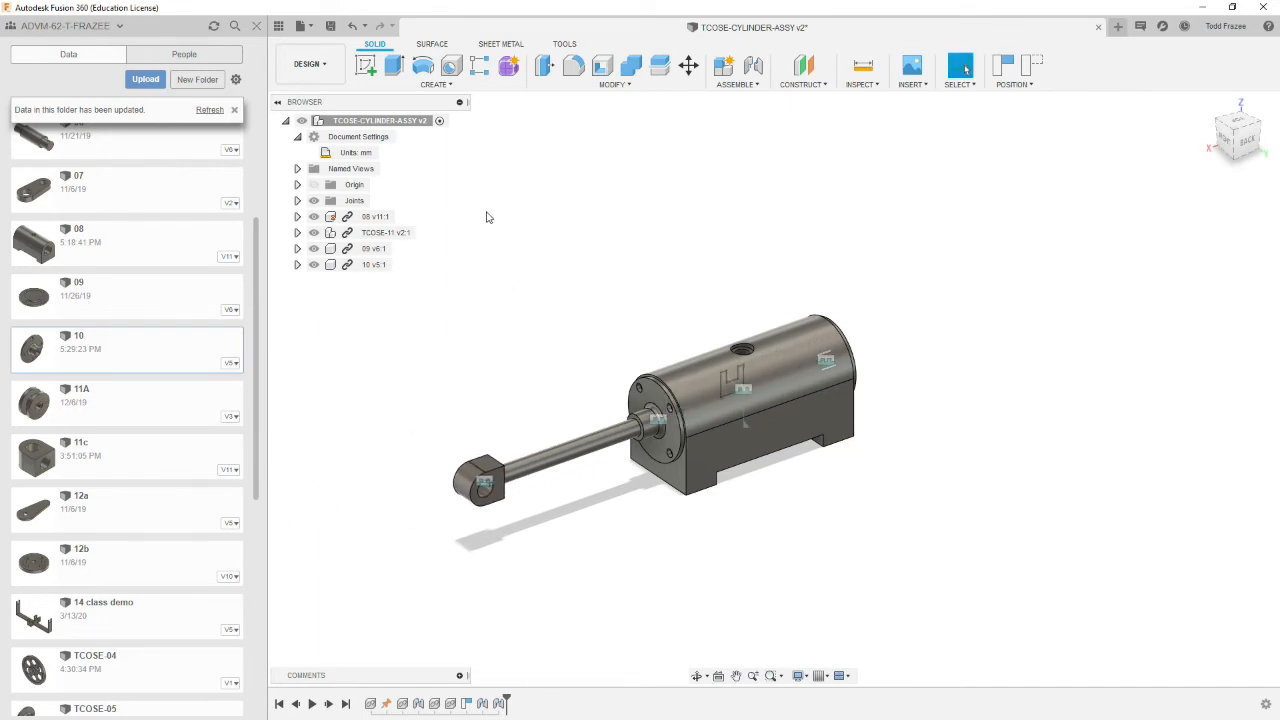
pyautogui.click(285, 120)
pyautogui.keyDown('shift'); pyautogui.moveTo(611, 286); pyautogui.dragTo(583, 237, button='middle'); pyautogui.keyUp('shift')
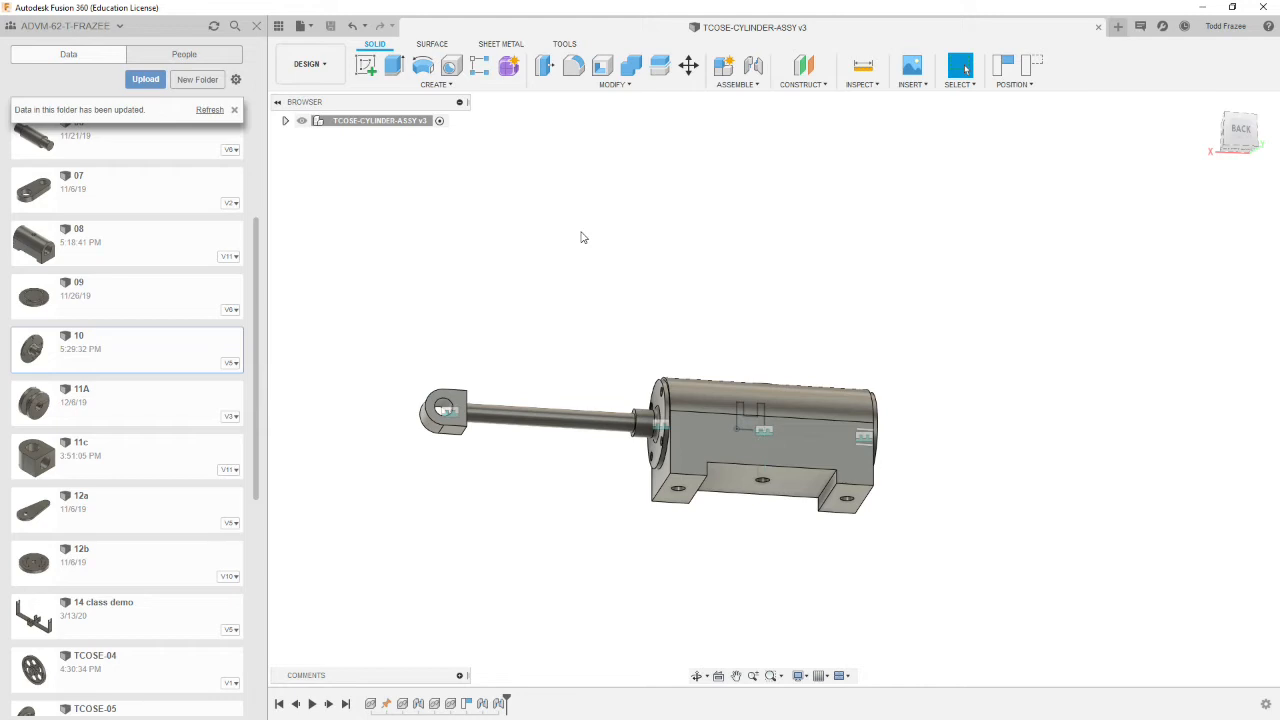
# Step: Open the McMaster-Carr component catalog for insertion and search it for pins
pyautogui.click(925, 86)
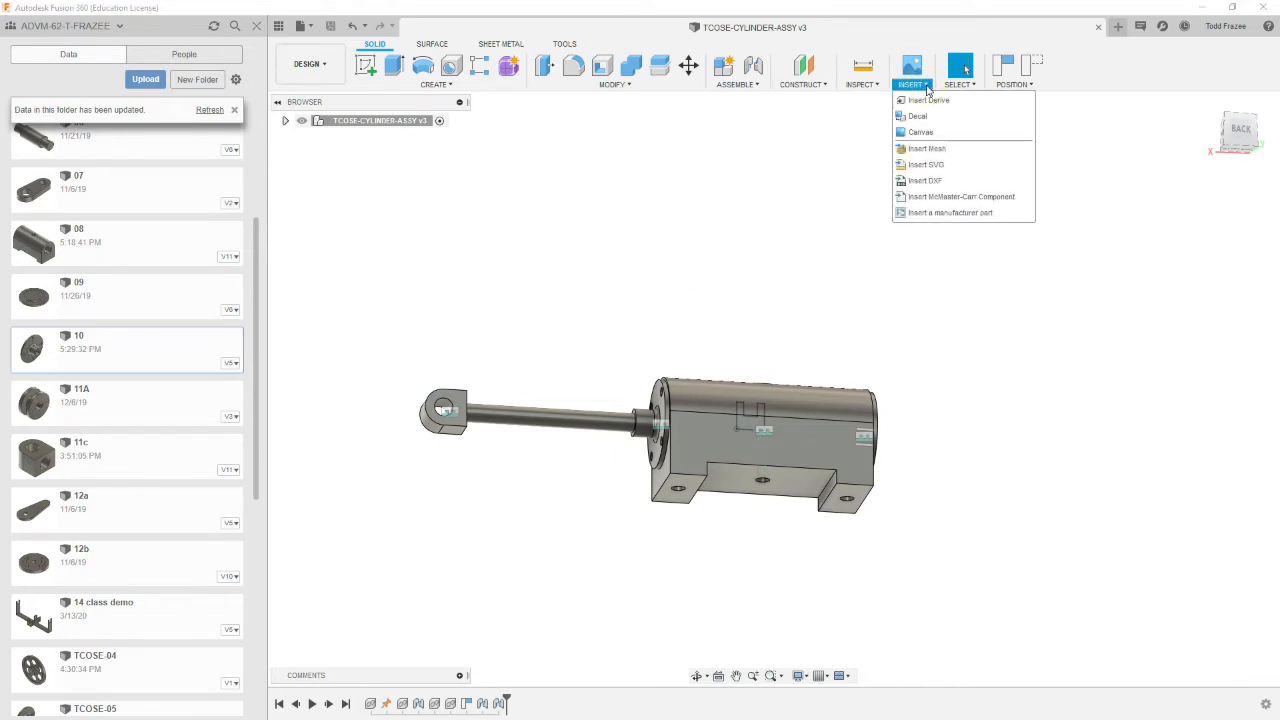
pyautogui.click(989, 199)
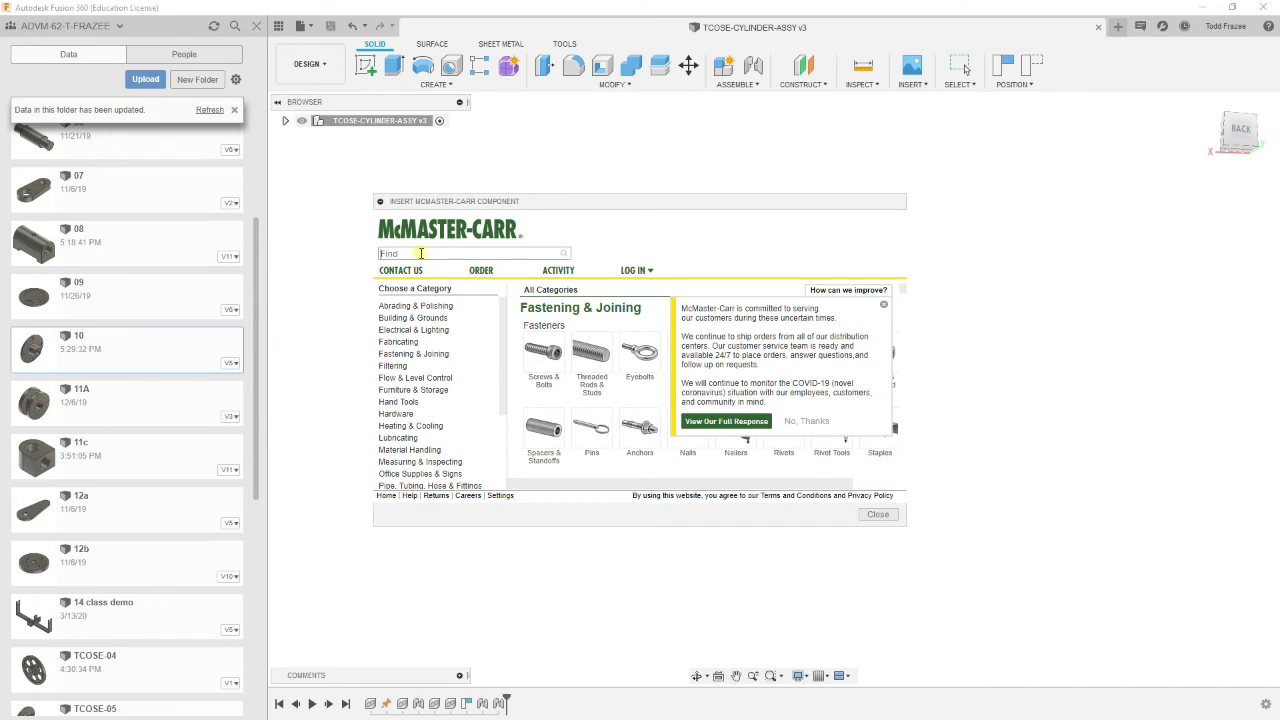
pyautogui.press('Down')
pyautogui.press('Return')
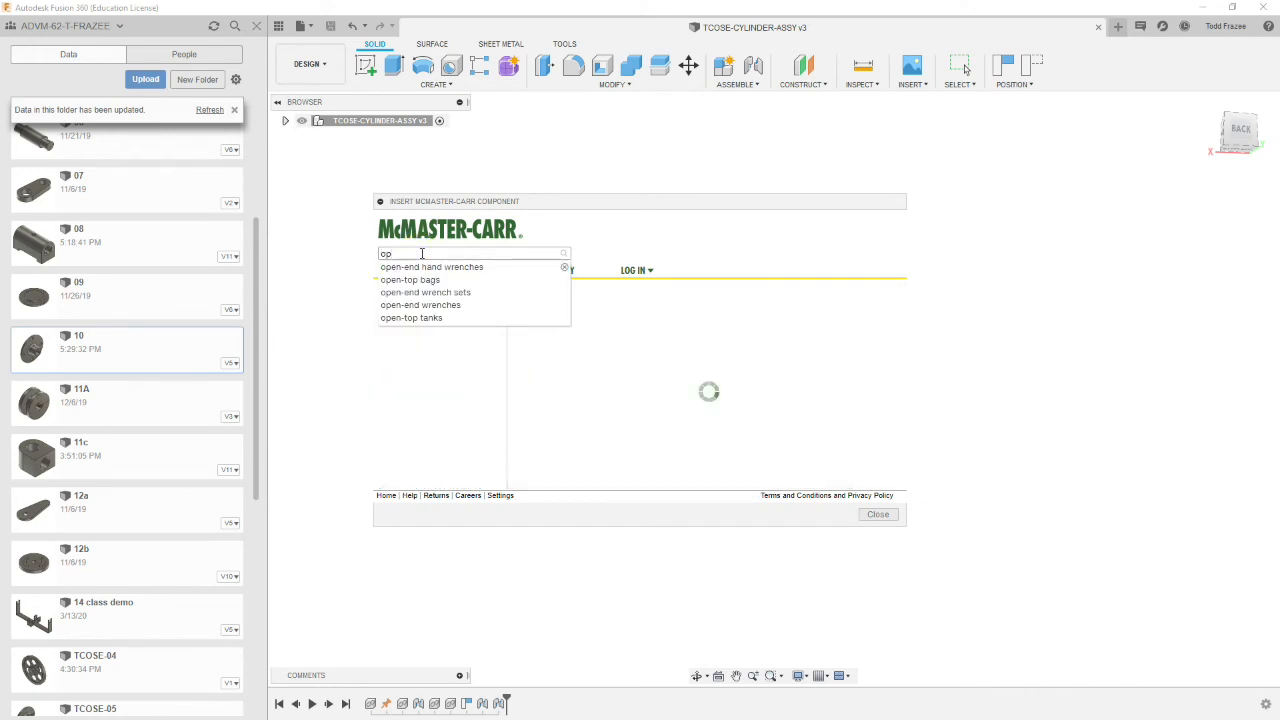
pyautogui.write('pins')
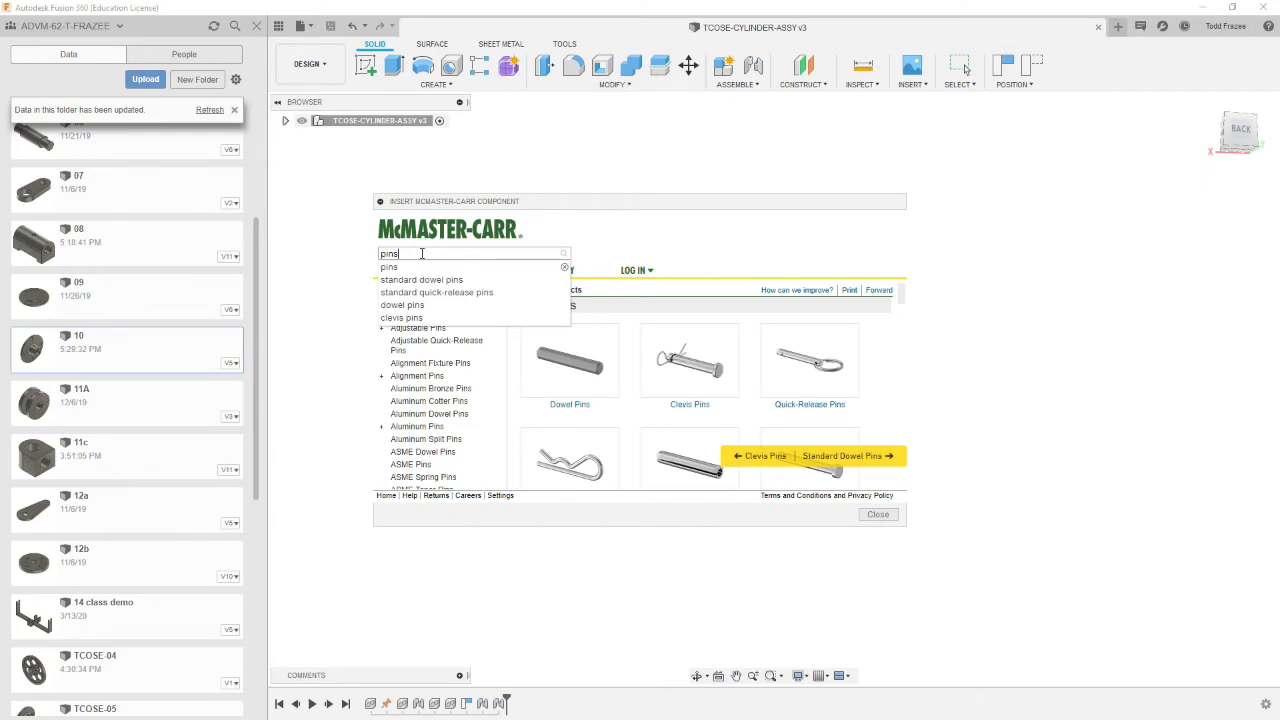
pyautogui.press('Return')
# Step: Narrow the catalog to dowel pins with pin type Dowel, metric measurement and a 3 mm diameter
pyautogui.click(560, 365)
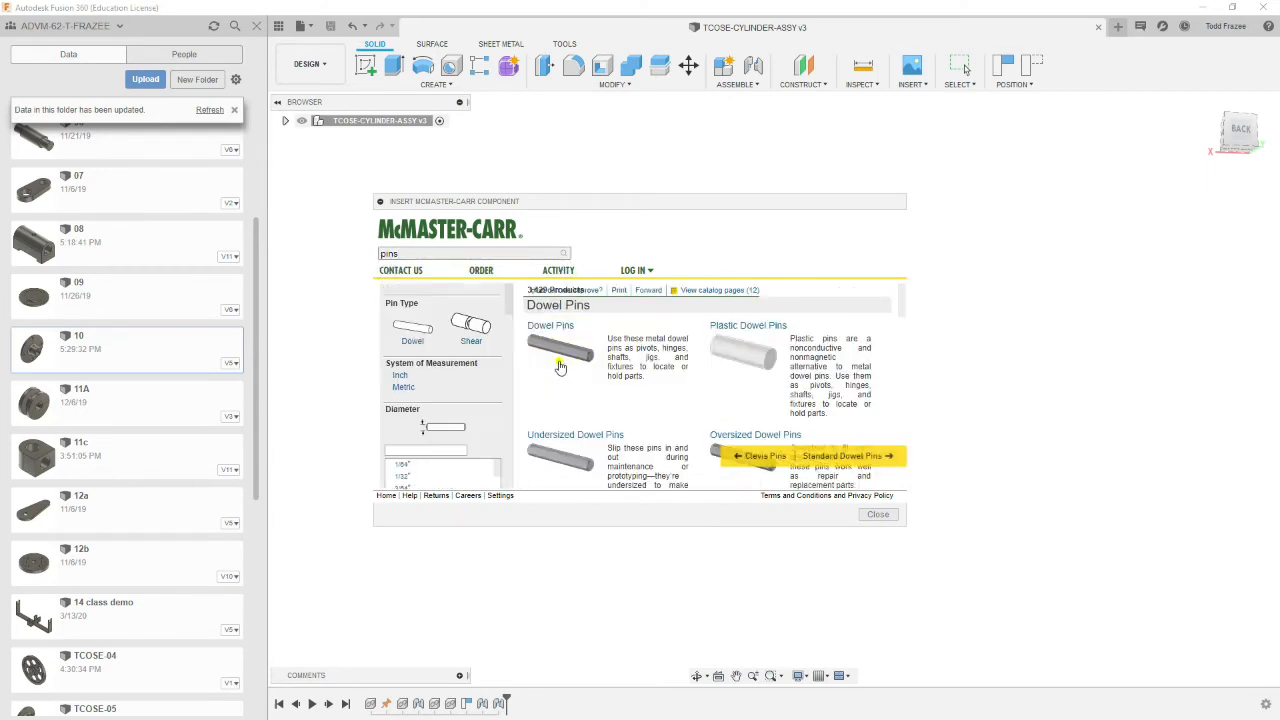
pyautogui.click(412, 328)
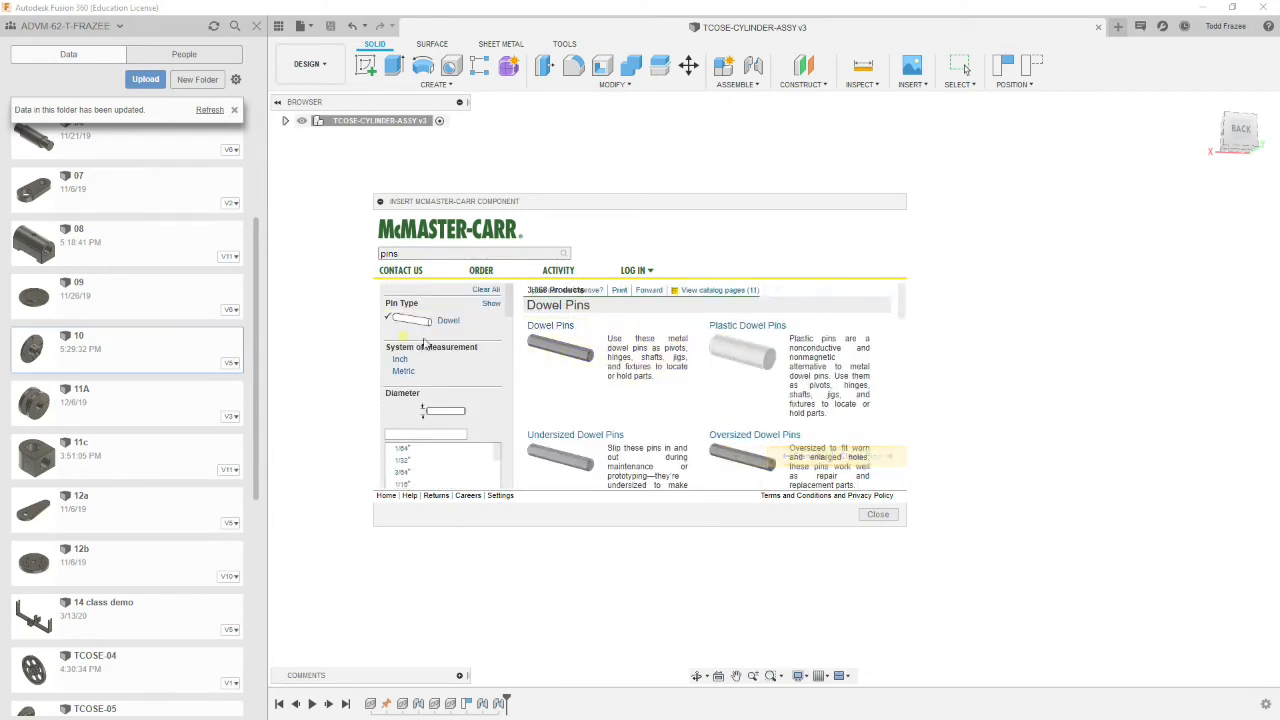
pyautogui.click(403, 371)
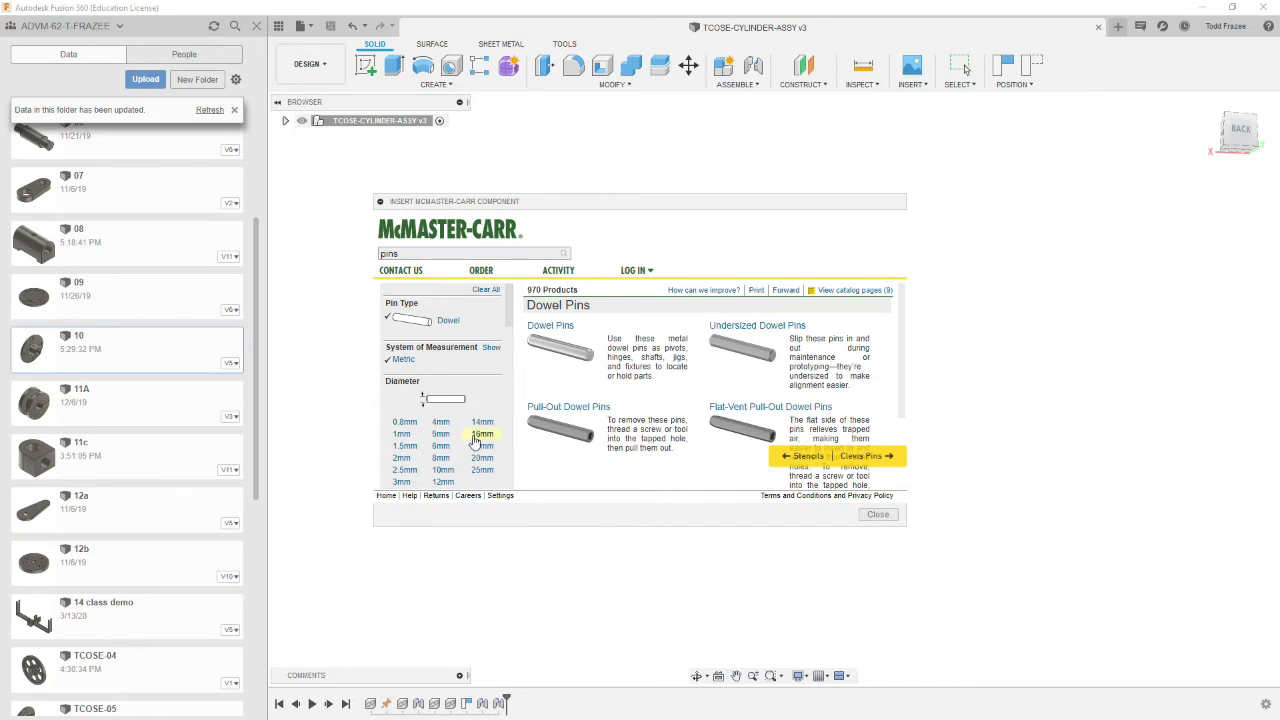
pyautogui.click(408, 481)
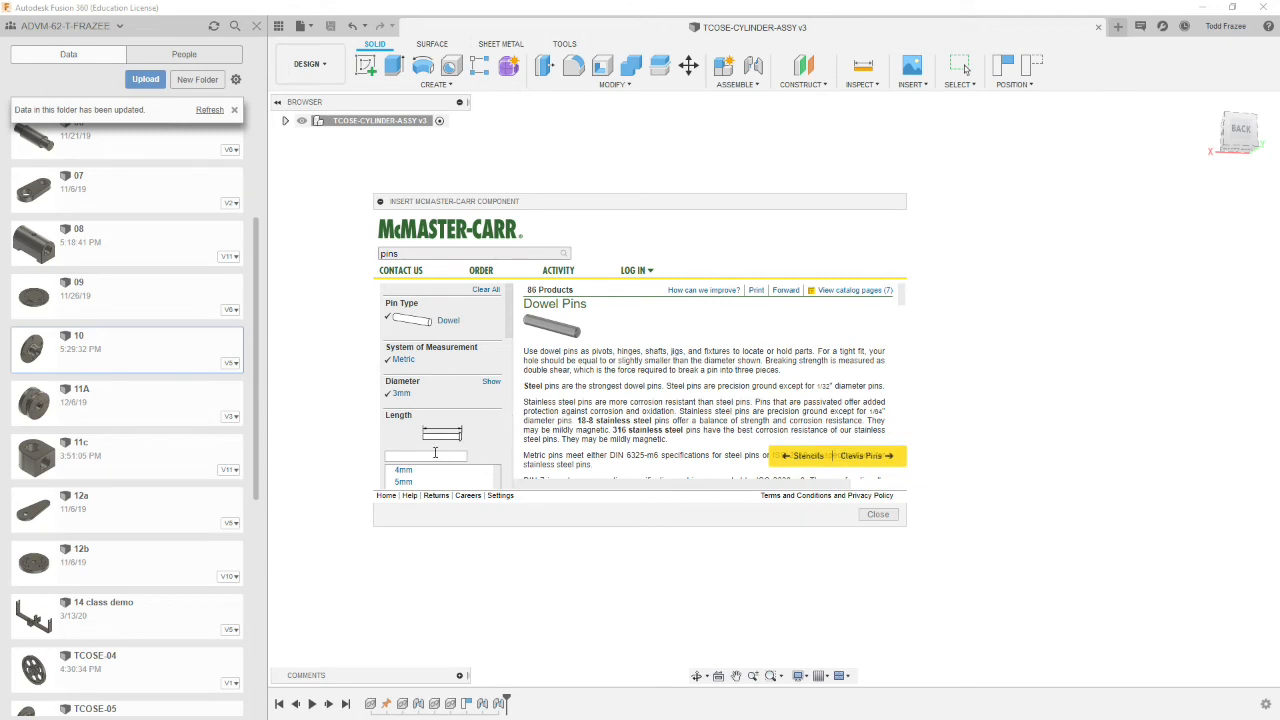
# Step: Narrow the dowel pins to 12 mm length, chamfered end shape and standard tolerance rating
pyautogui.scroll(-2, 490, 463)
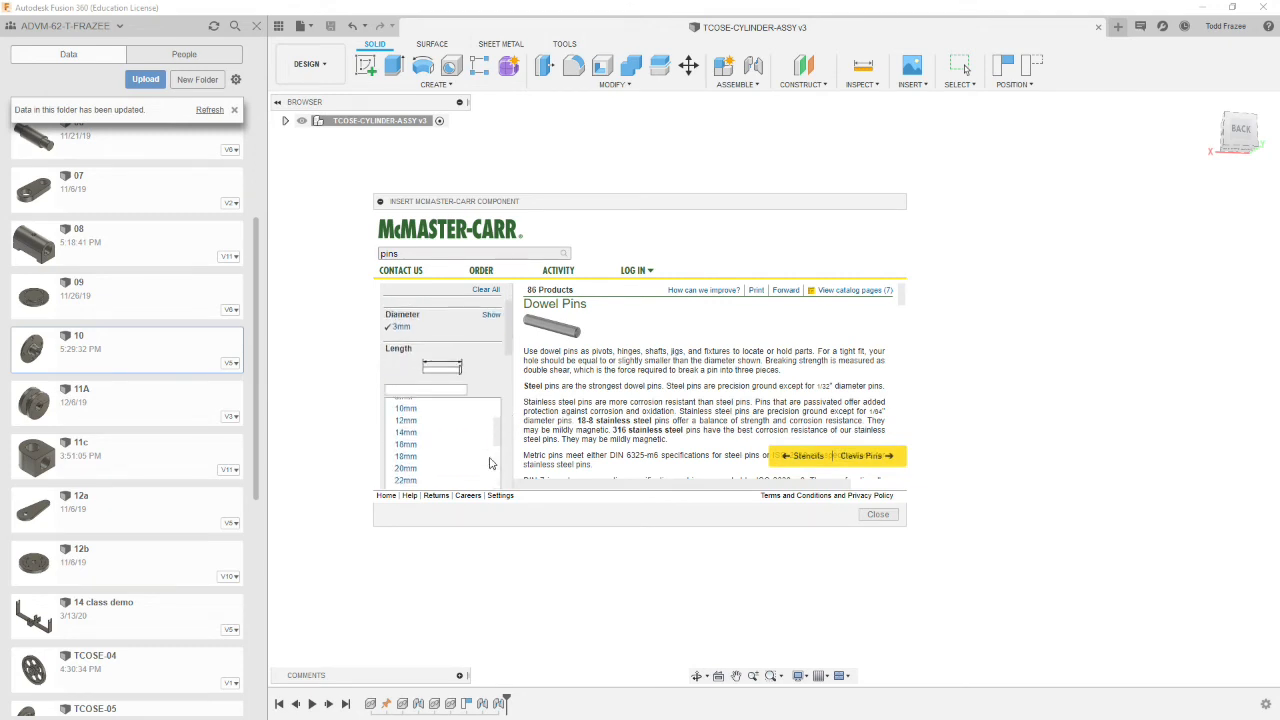
pyautogui.click(421, 424)
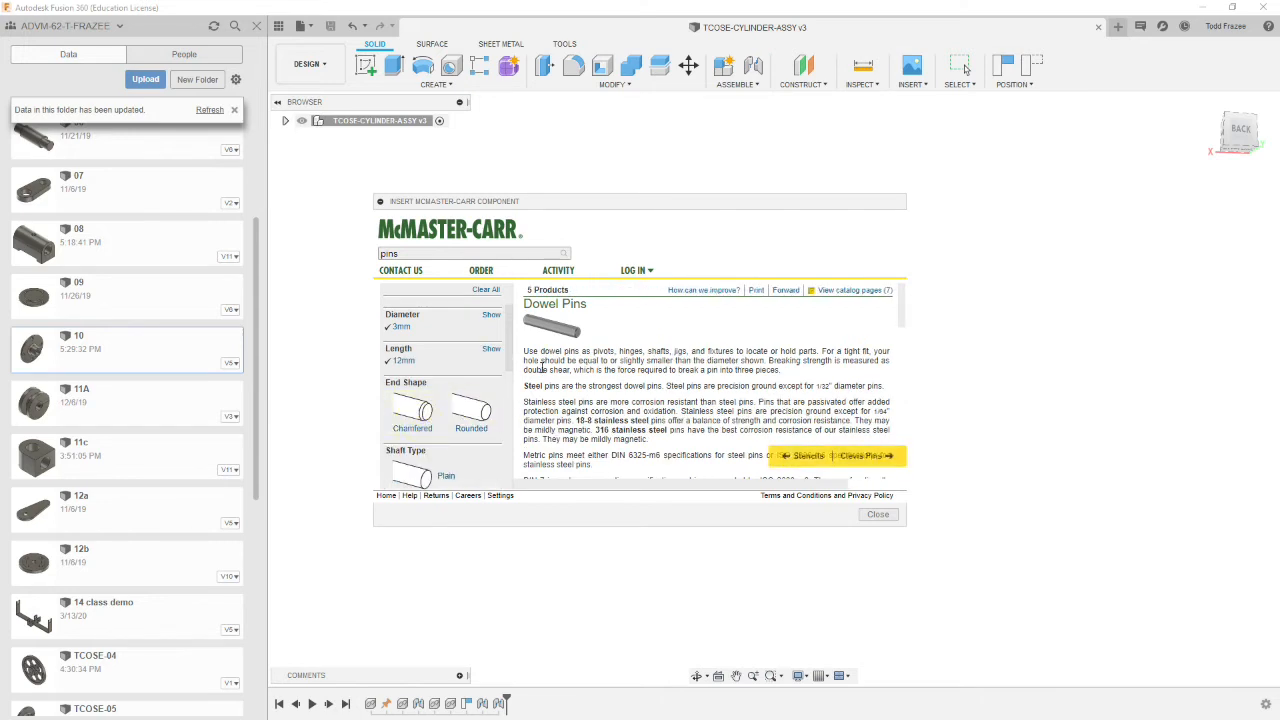
pyautogui.click(413, 412)
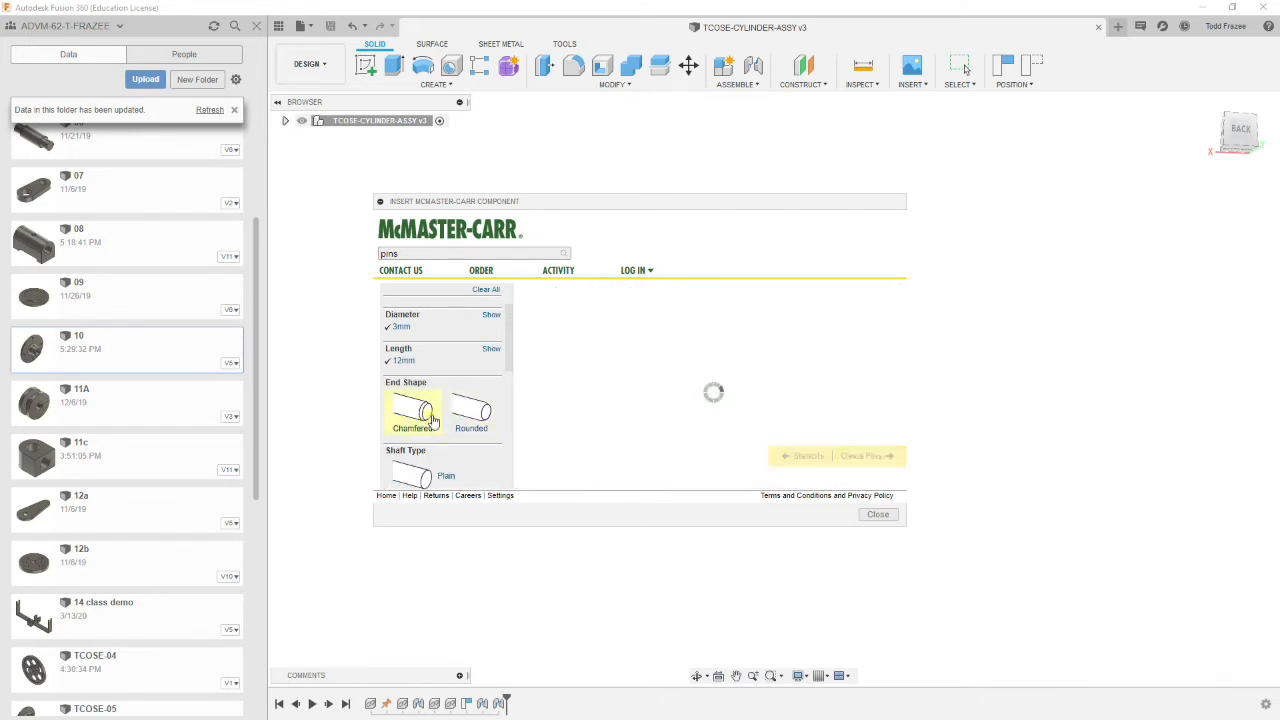
pyautogui.scroll(-3, 508, 342)
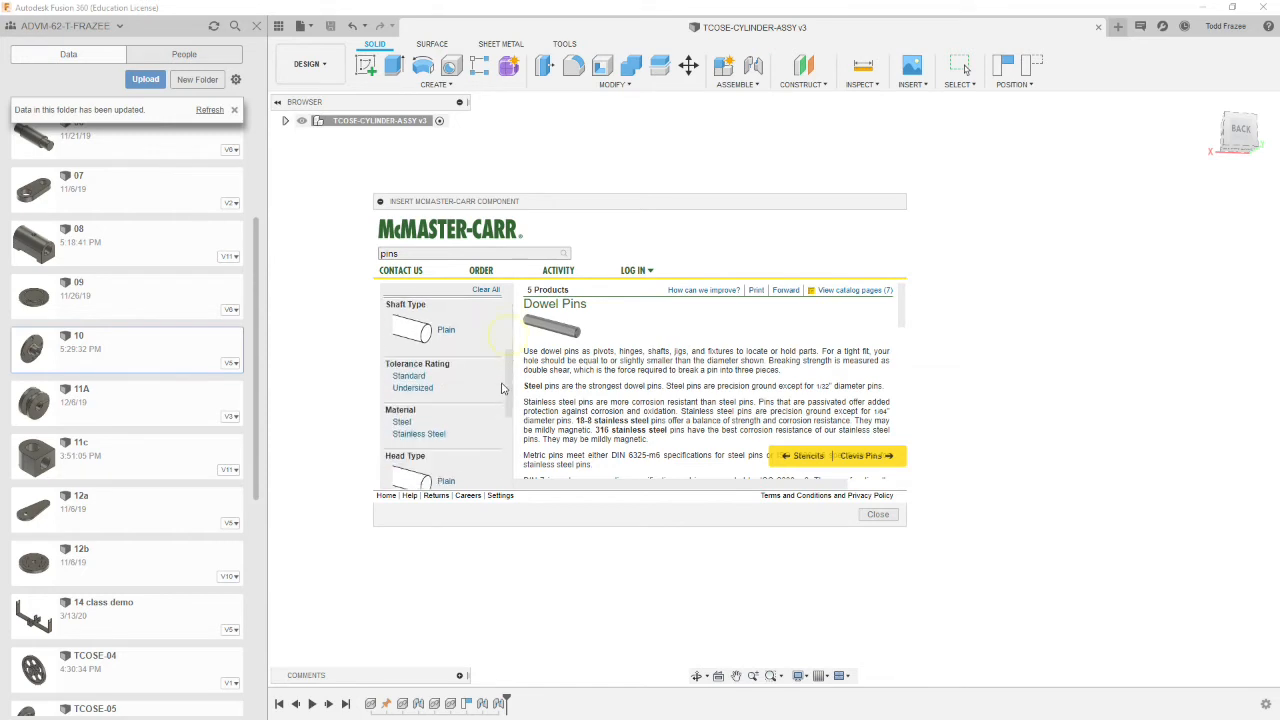
pyautogui.click(447, 355)
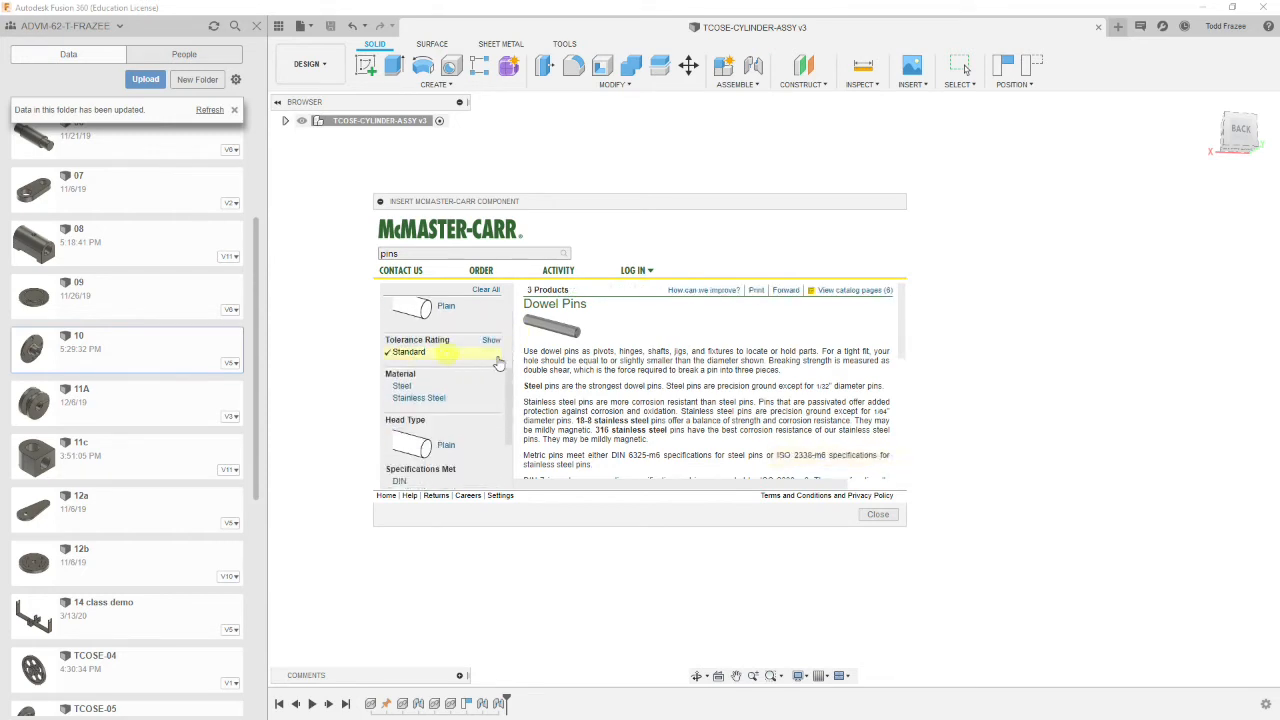
# Step: Narrow the results to 316 stainless steel material and plain head type
pyautogui.click(420, 398)
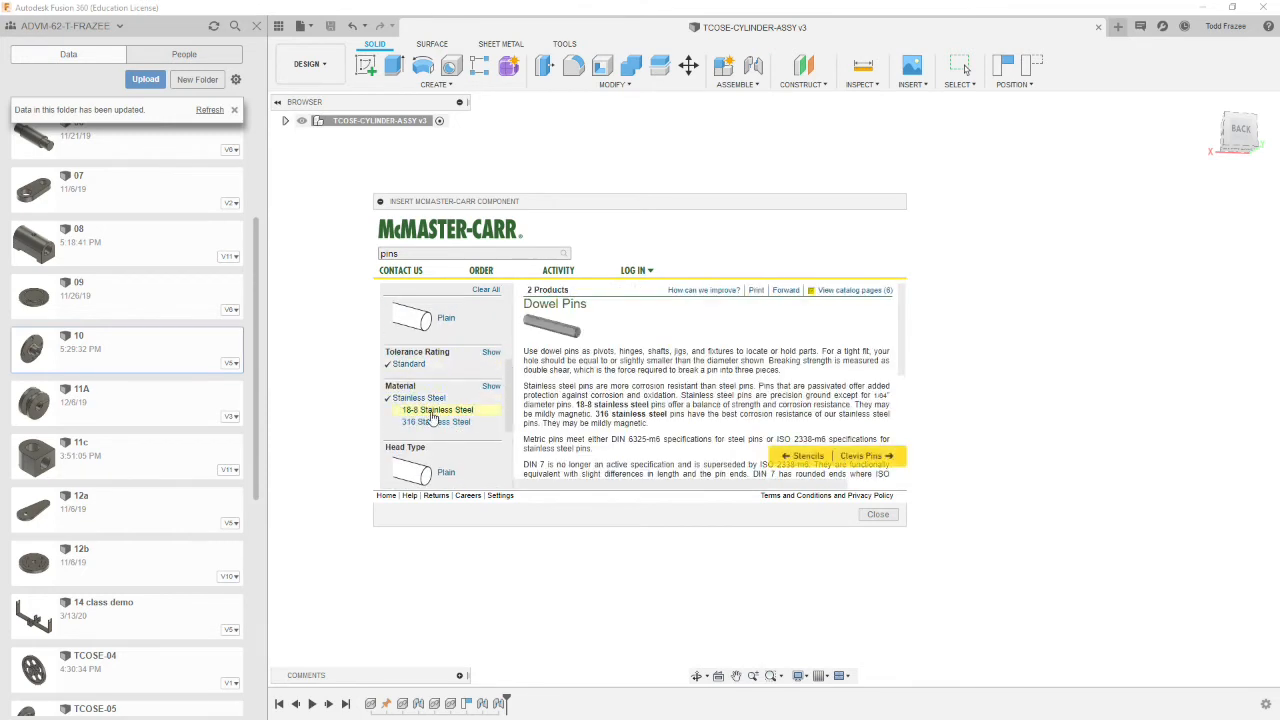
pyautogui.click(436, 421)
pyautogui.scroll(-3, 510, 372)
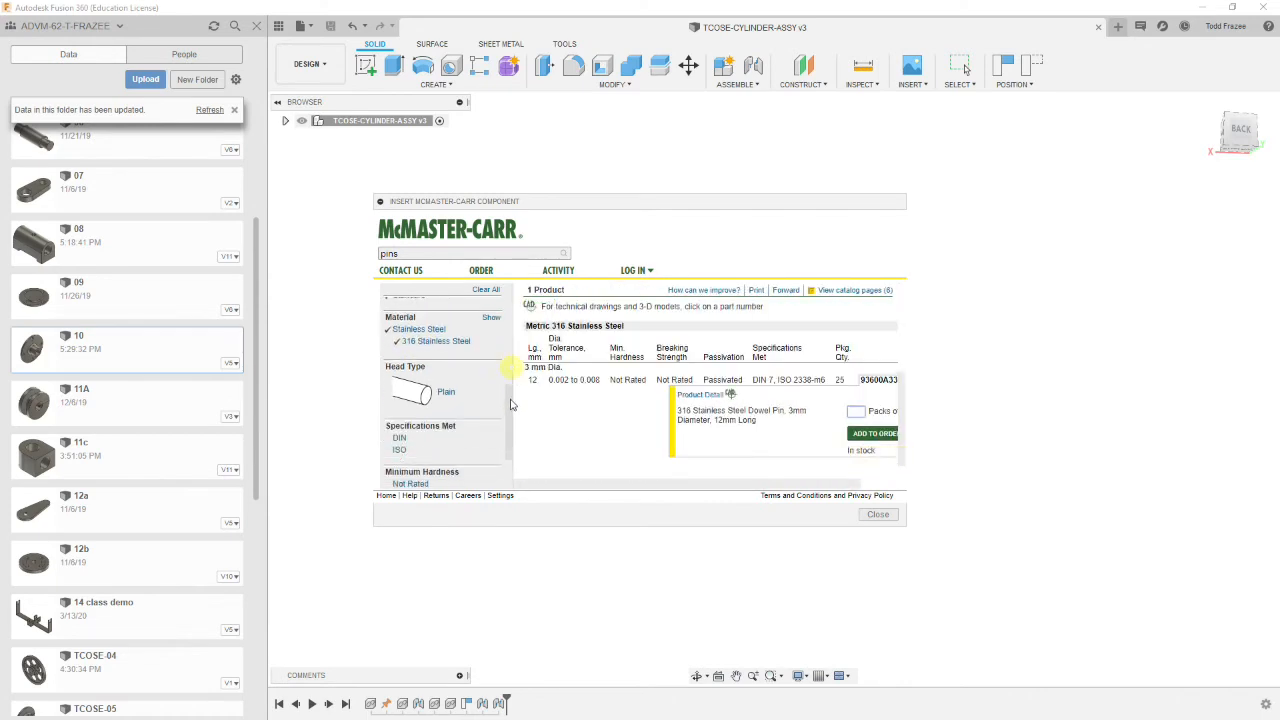
pyautogui.click(446, 349)
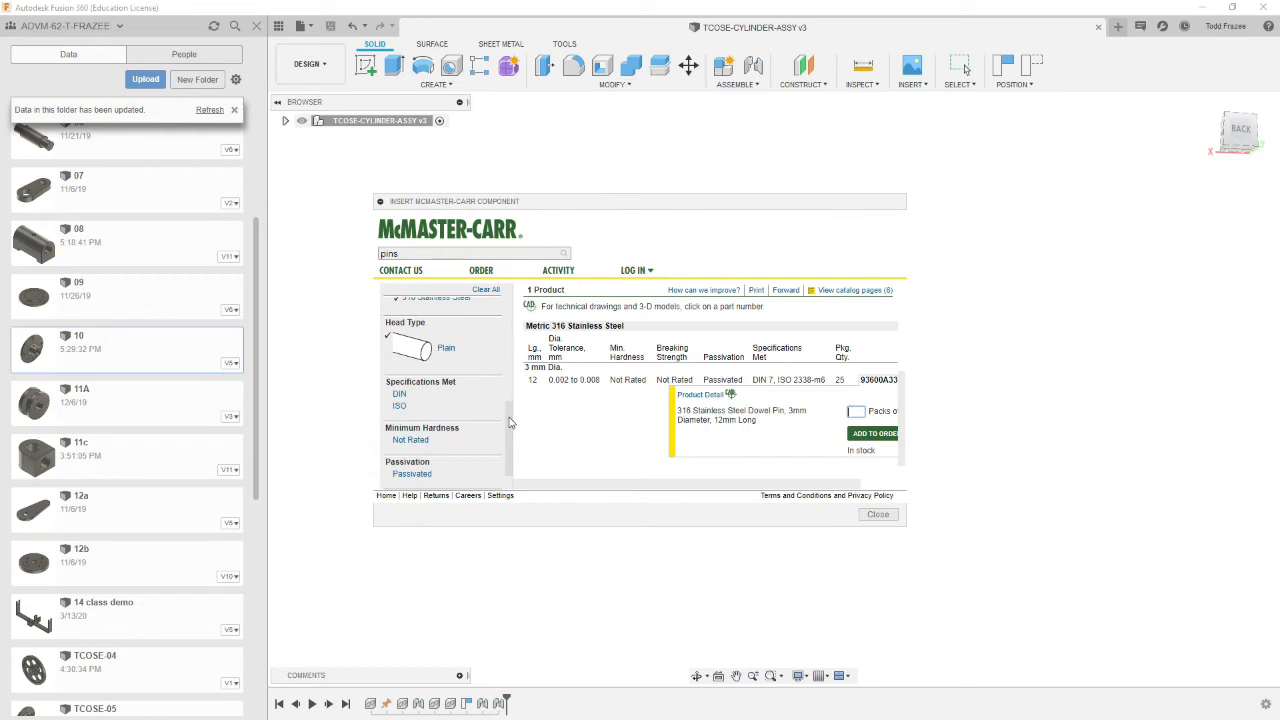
# Step: Insert the 3 mm by 12 mm dowel pin as a 3-D SAT model, moved about -47.7 mm in X and -43.6 mm in Z
pyautogui.click(731, 395)
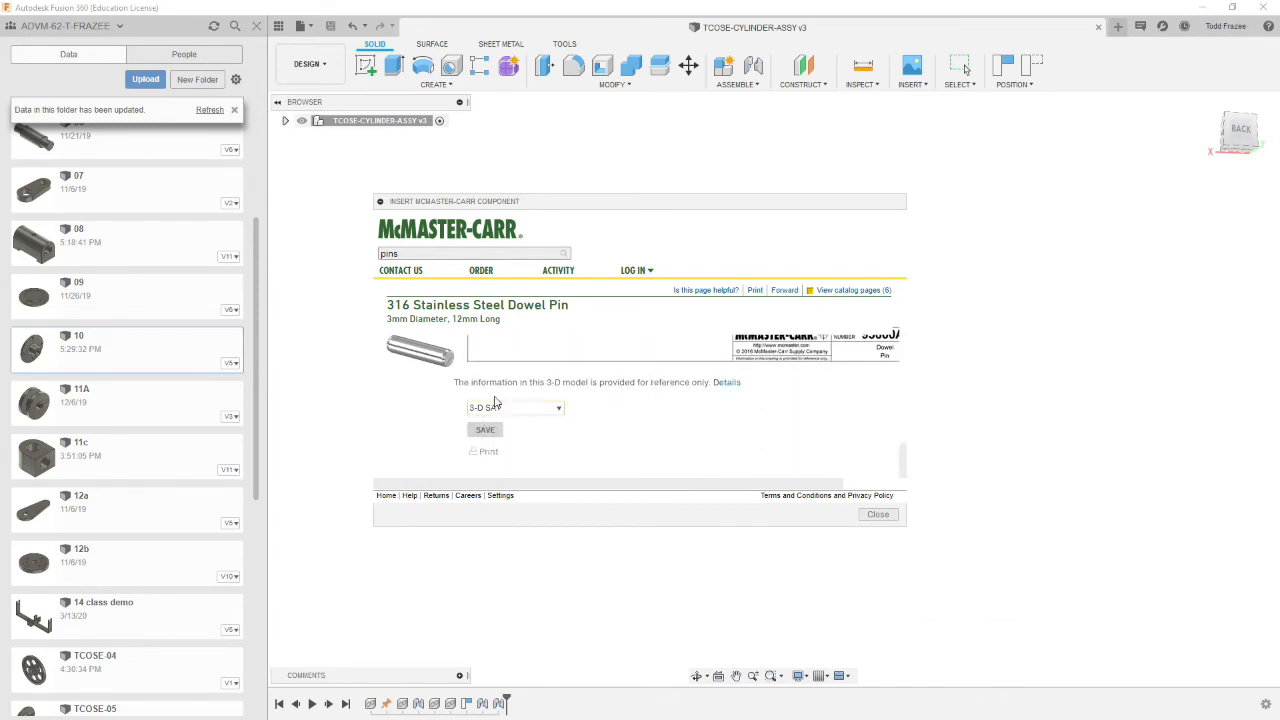
pyautogui.click(559, 410)
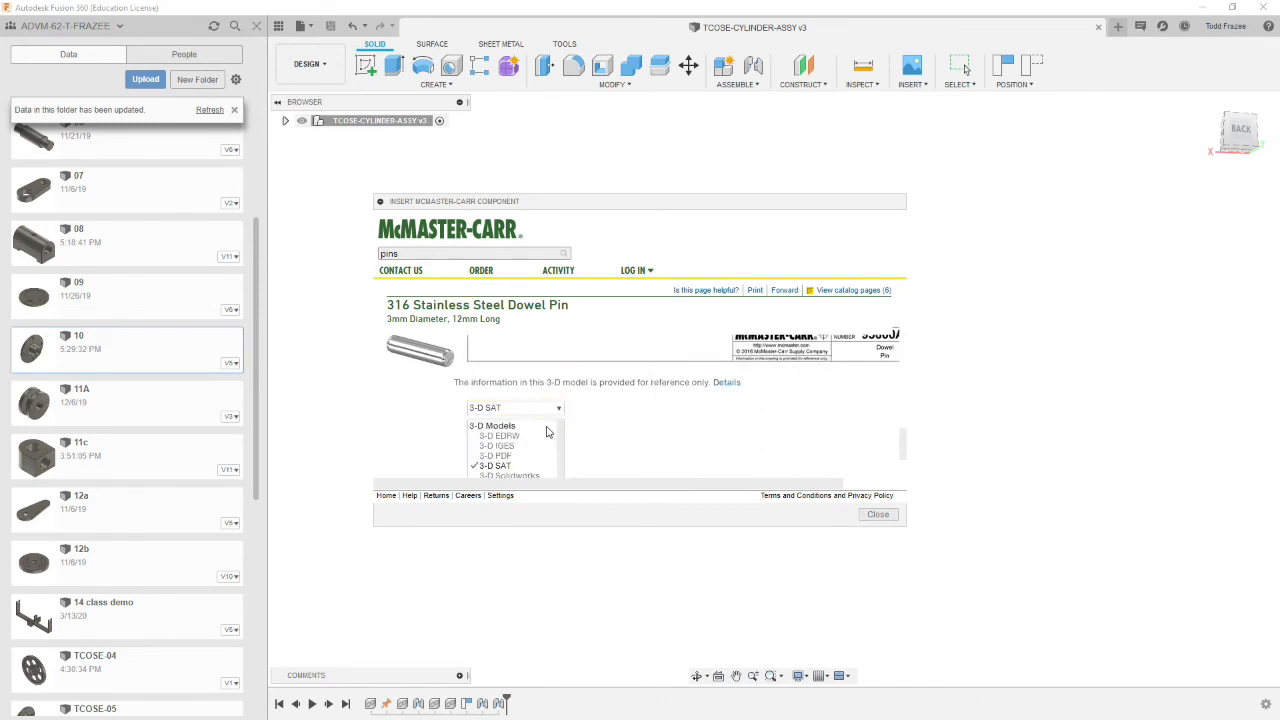
pyautogui.click(500, 466)
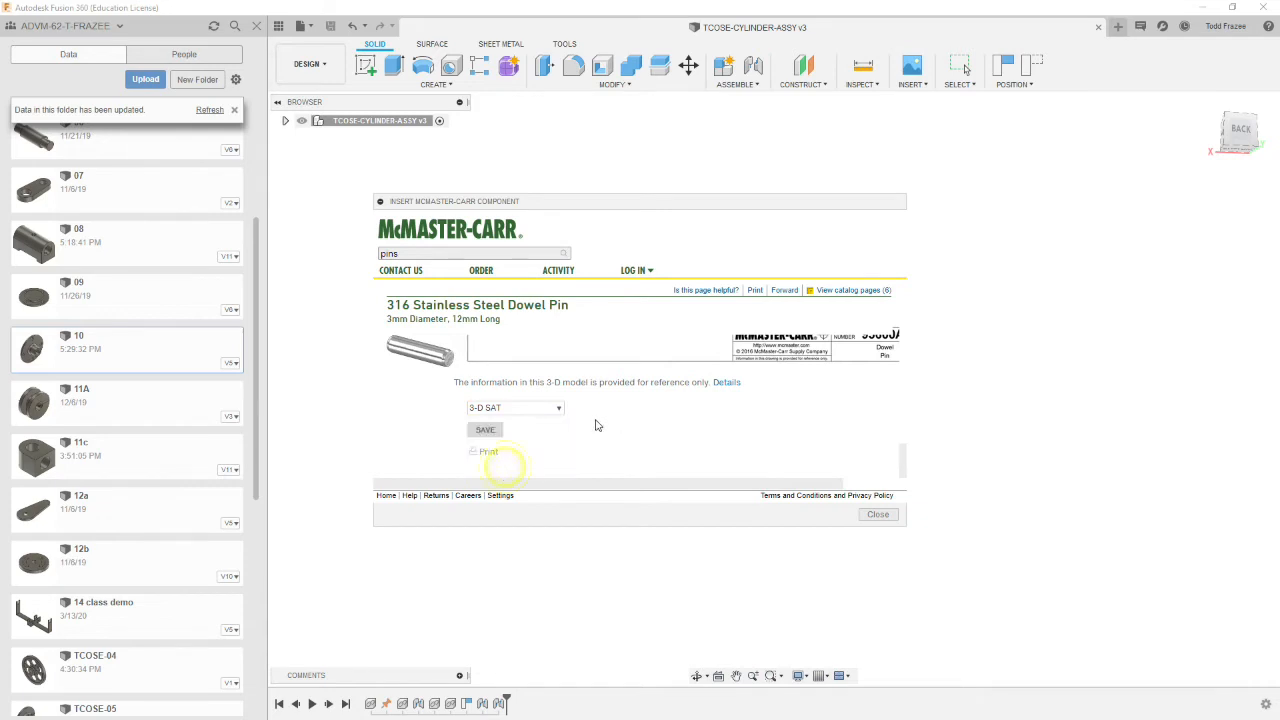
pyautogui.click(483, 430)
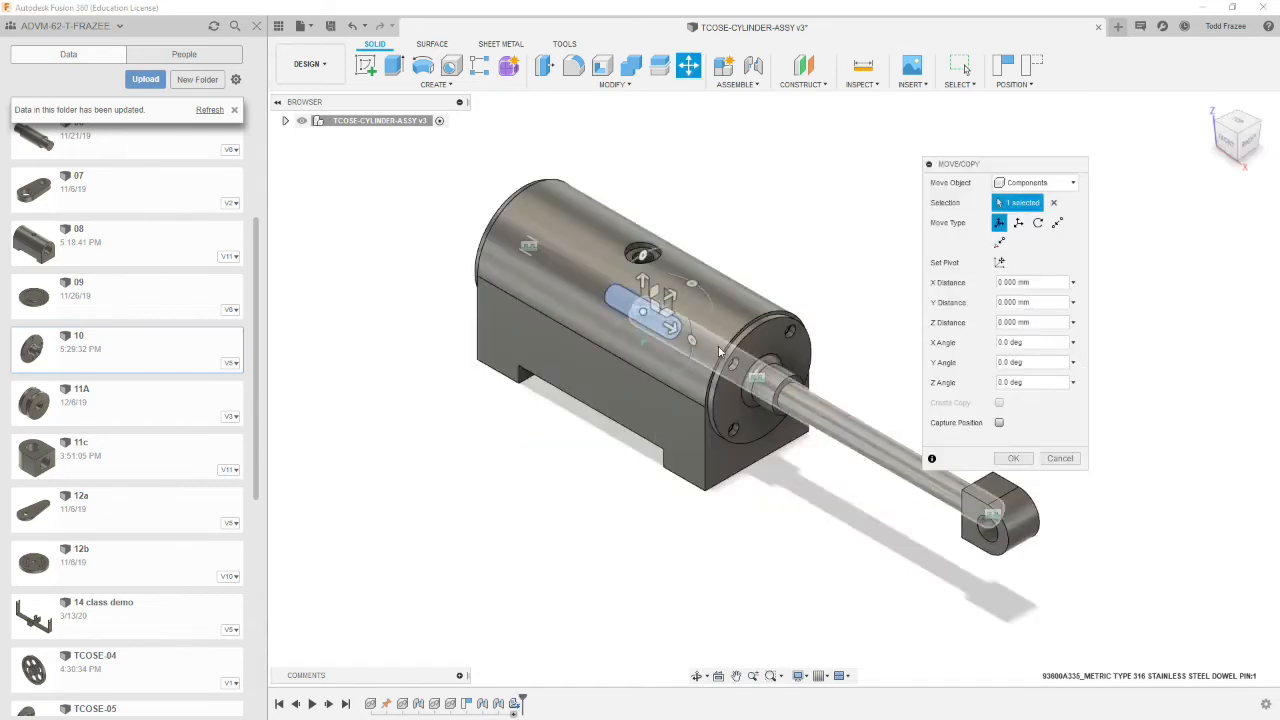
pyautogui.moveTo(667, 313); pyautogui.dragTo(407, 426)
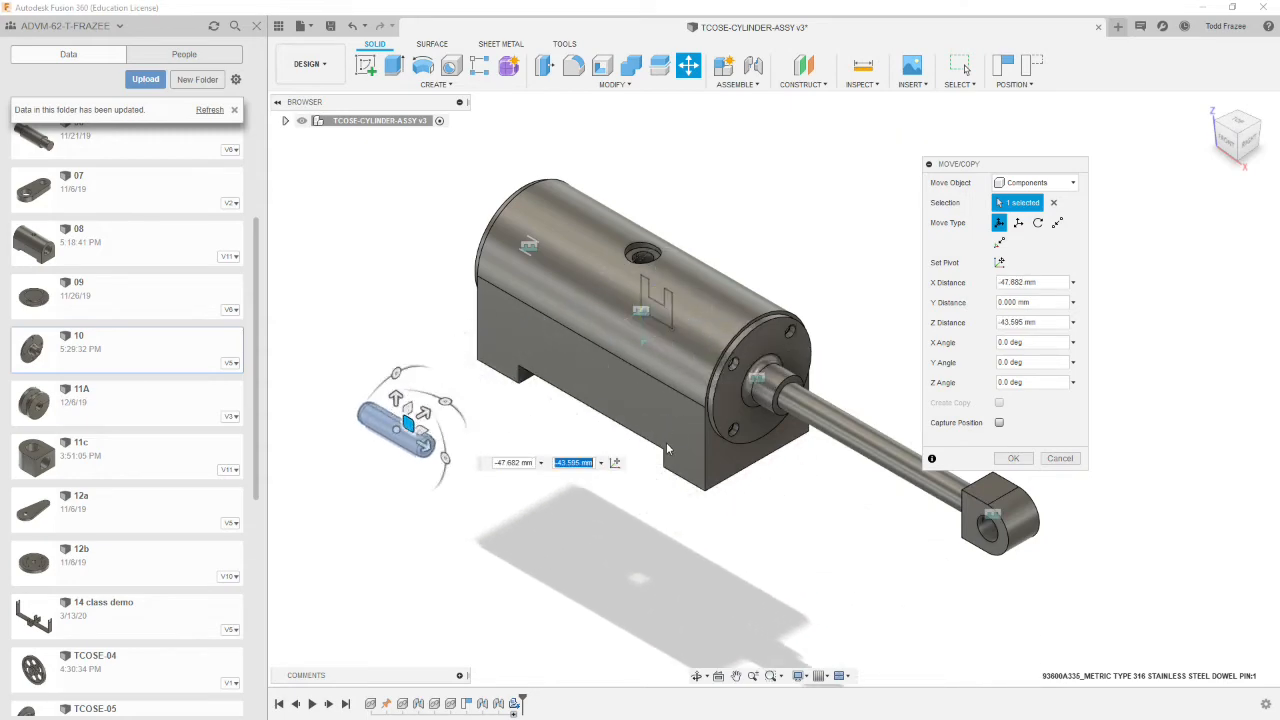
pyautogui.click(1013, 458)
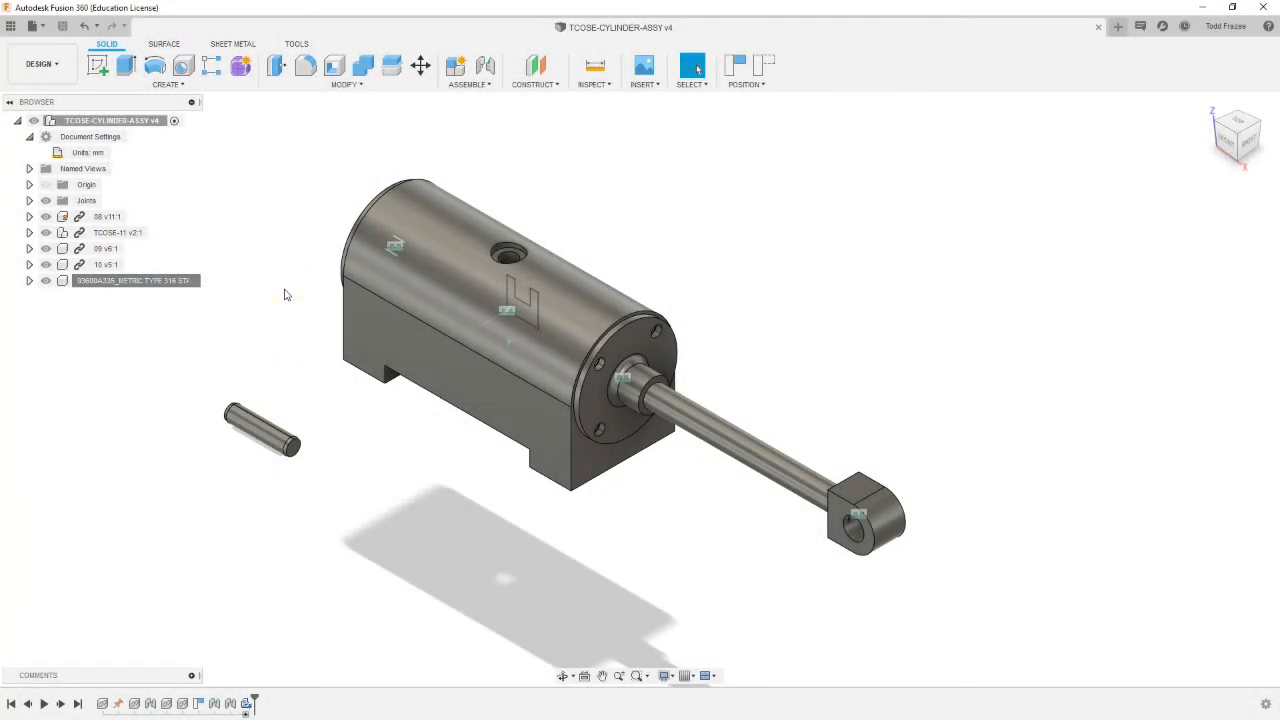
# Step: Open the dowel pin's base feature for editing and start a sketch on the pin's end face
pyautogui.rightClick(255, 428)
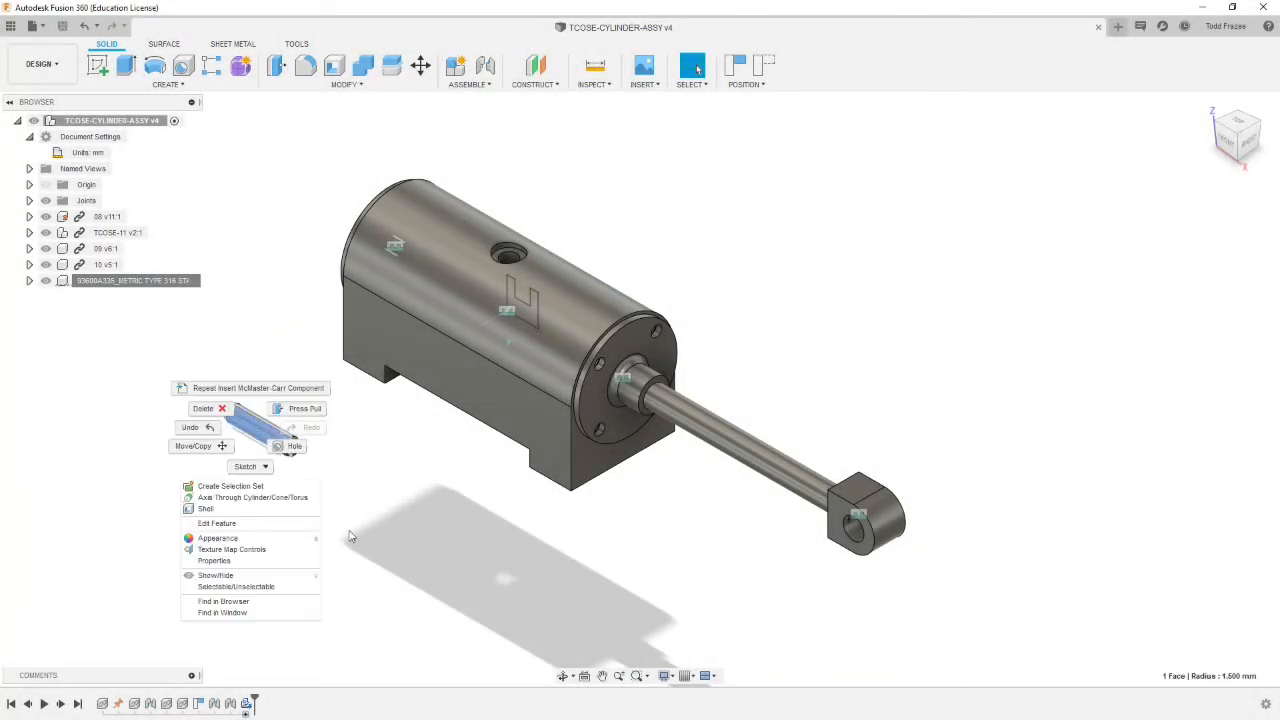
pyautogui.click(235, 523)
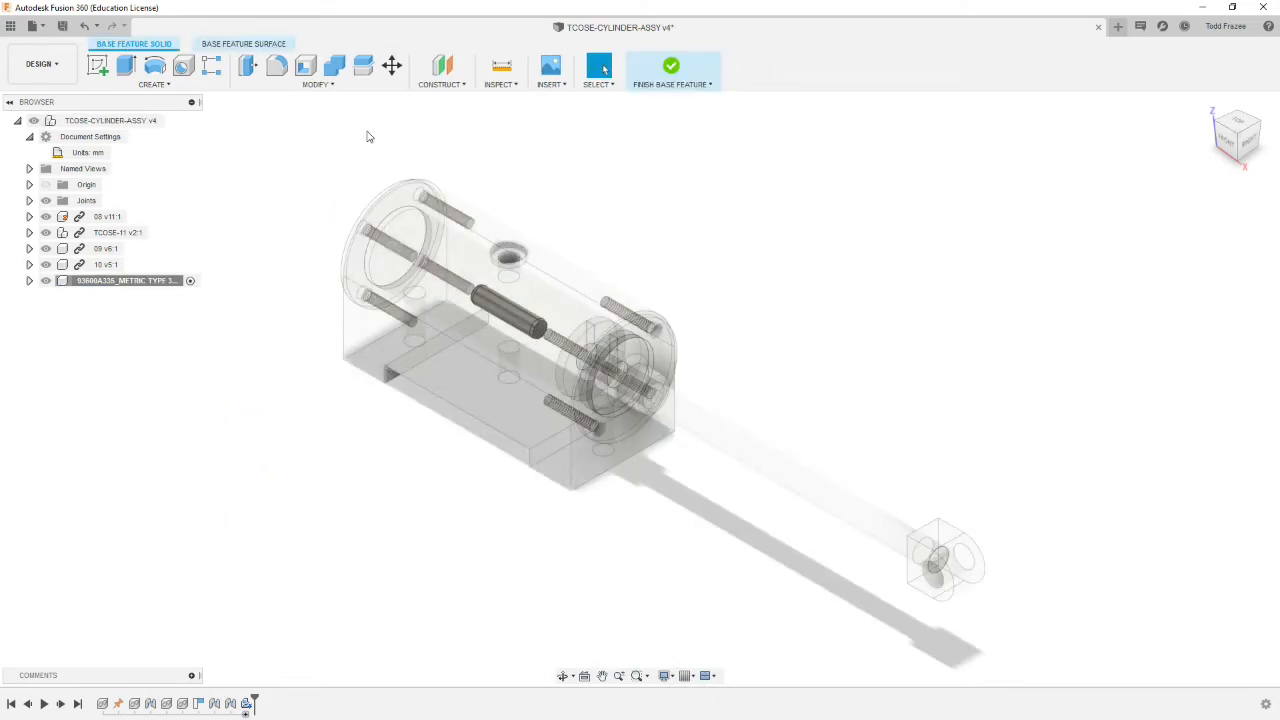
pyautogui.click(97, 65)
pyautogui.scroll(10, 562, 340)
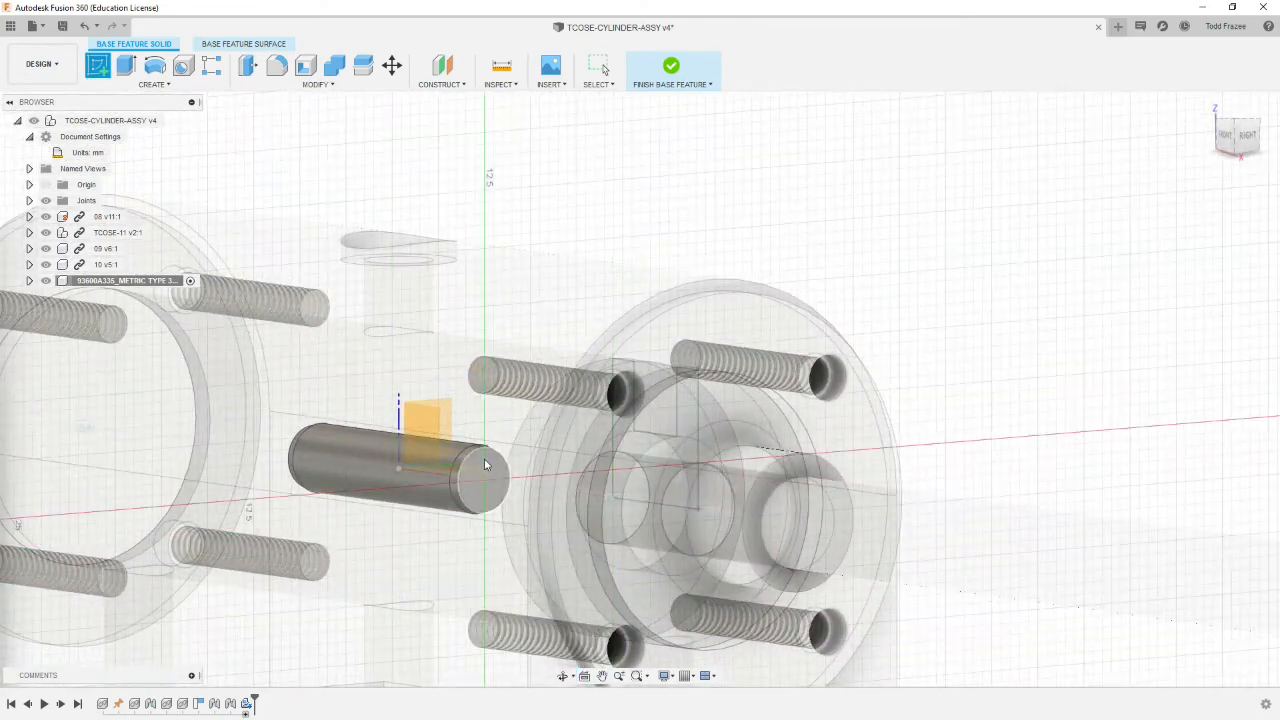
pyautogui.click(479, 470)
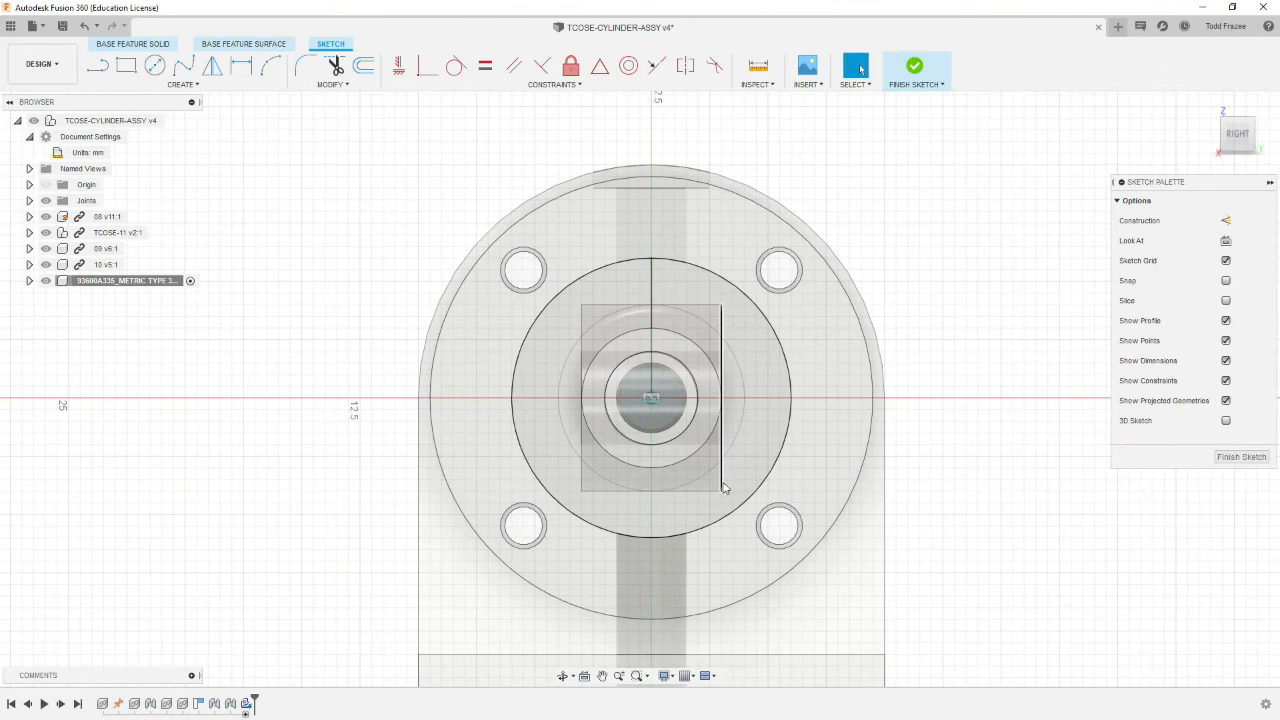
# Step: Sketch a circle centred on the pin's end face, dimension its diameter at 6.621 mm and finish the sketch
pyautogui.keyDown('shift'); pyautogui.moveTo(809, 457); pyautogui.dragTo(960, 415, button='middle'); pyautogui.keyUp('shift')
pyautogui.scroll(-1, 961, 415)
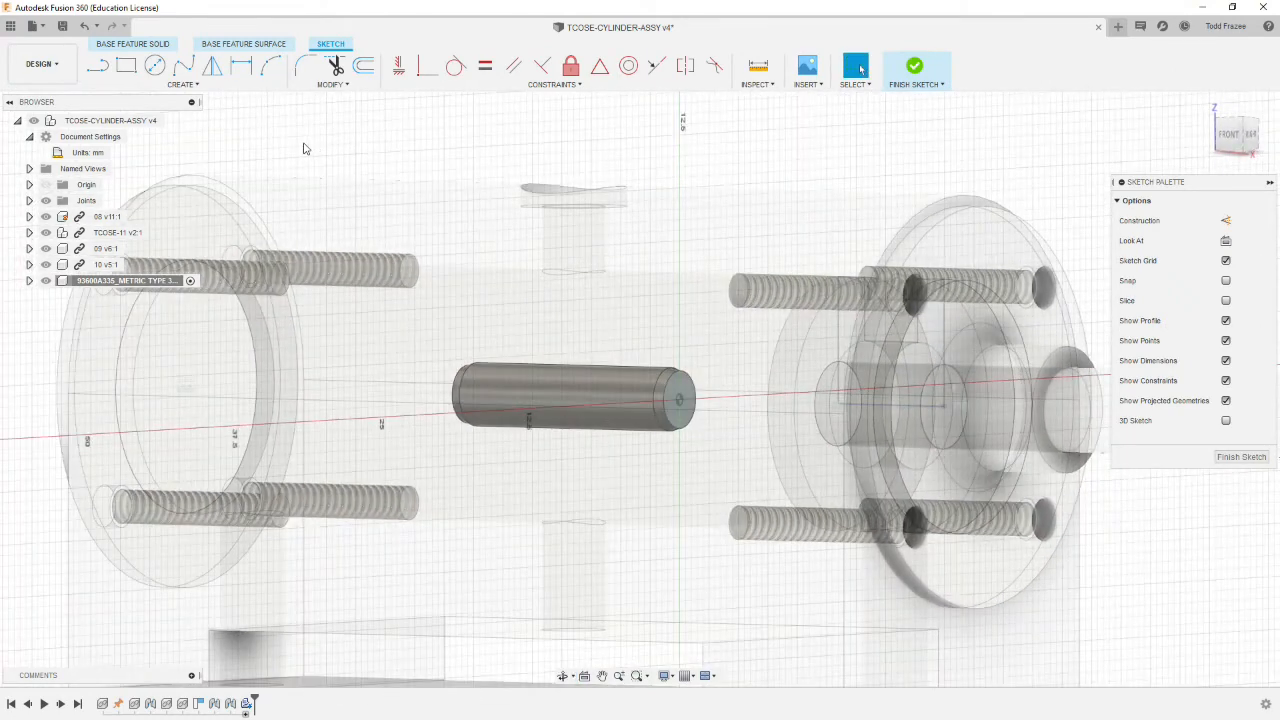
pyautogui.click(160, 68)
pyautogui.click(680, 399)
pyautogui.click(713, 441)
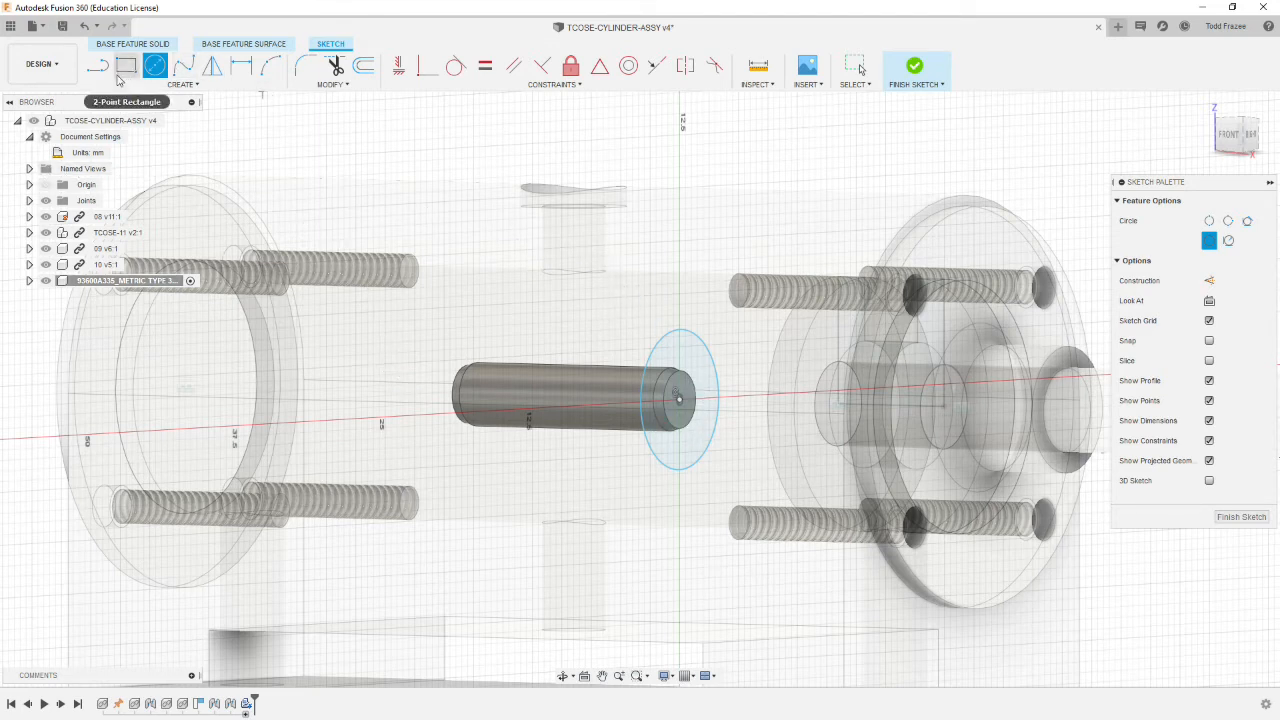
pyautogui.click(241, 65)
pyautogui.click(688, 338)
pyautogui.click(668, 283)
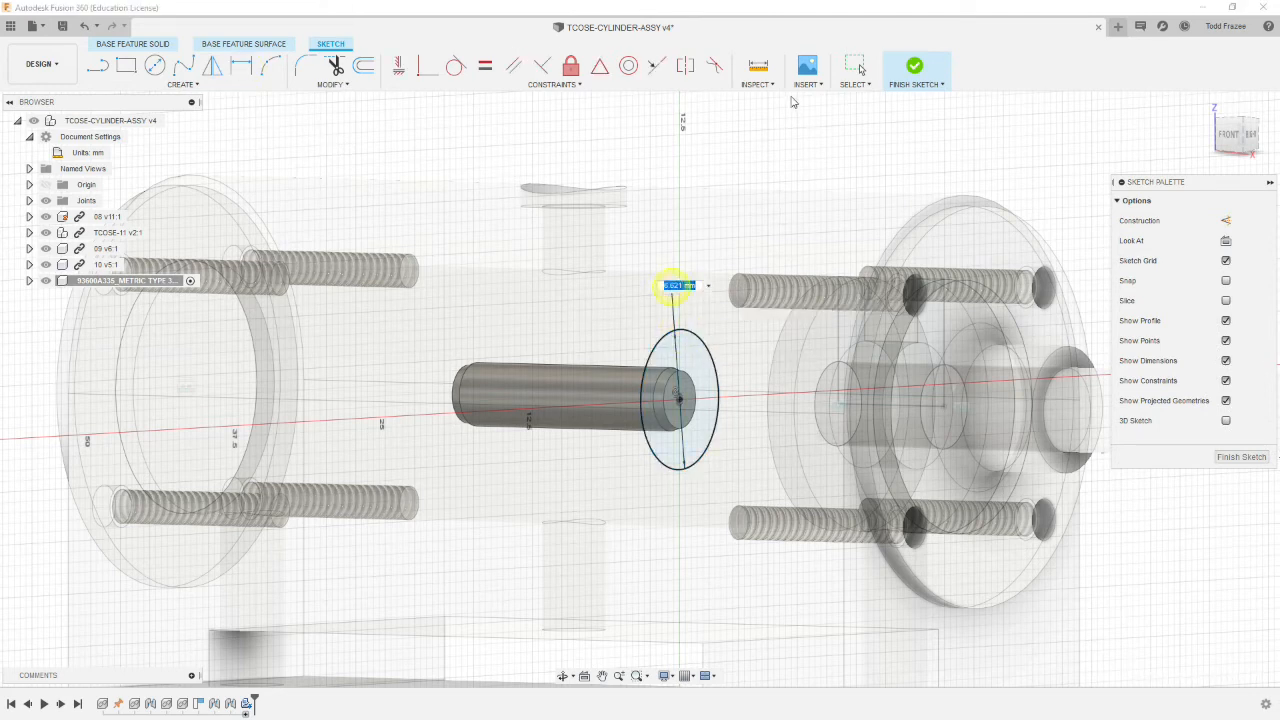
pyautogui.press('Return')
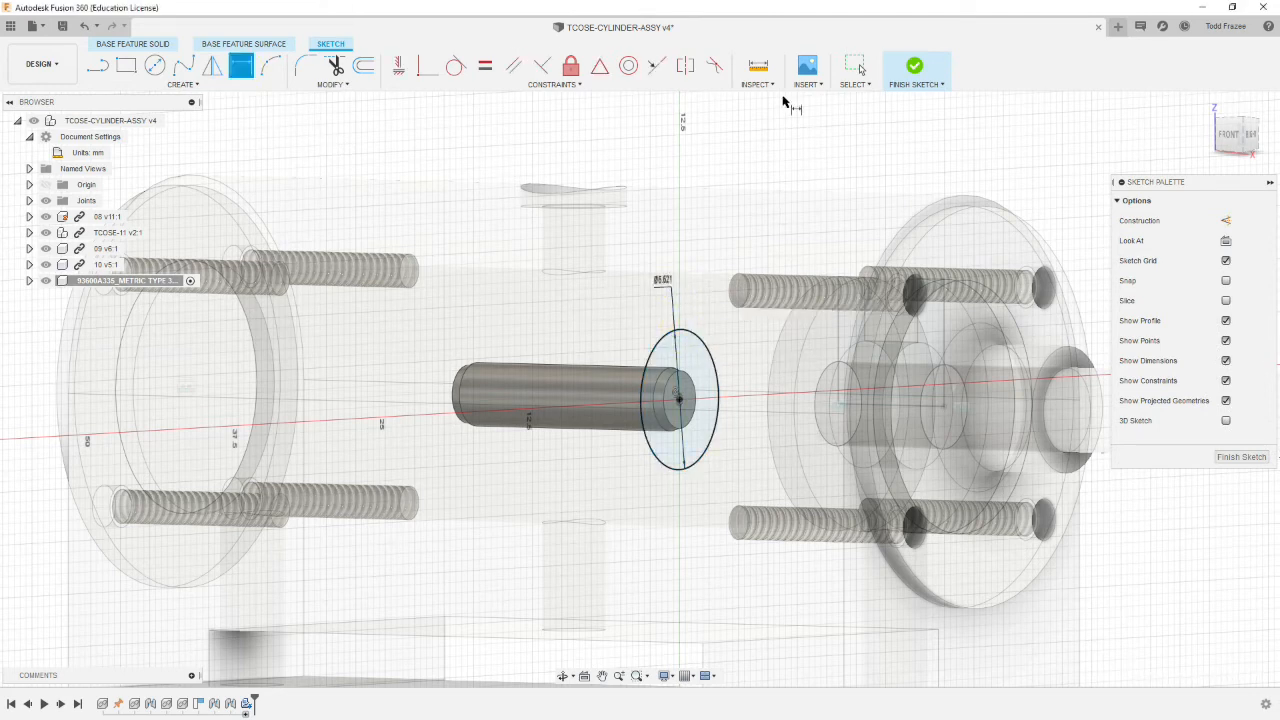
pyautogui.click(1241, 457)
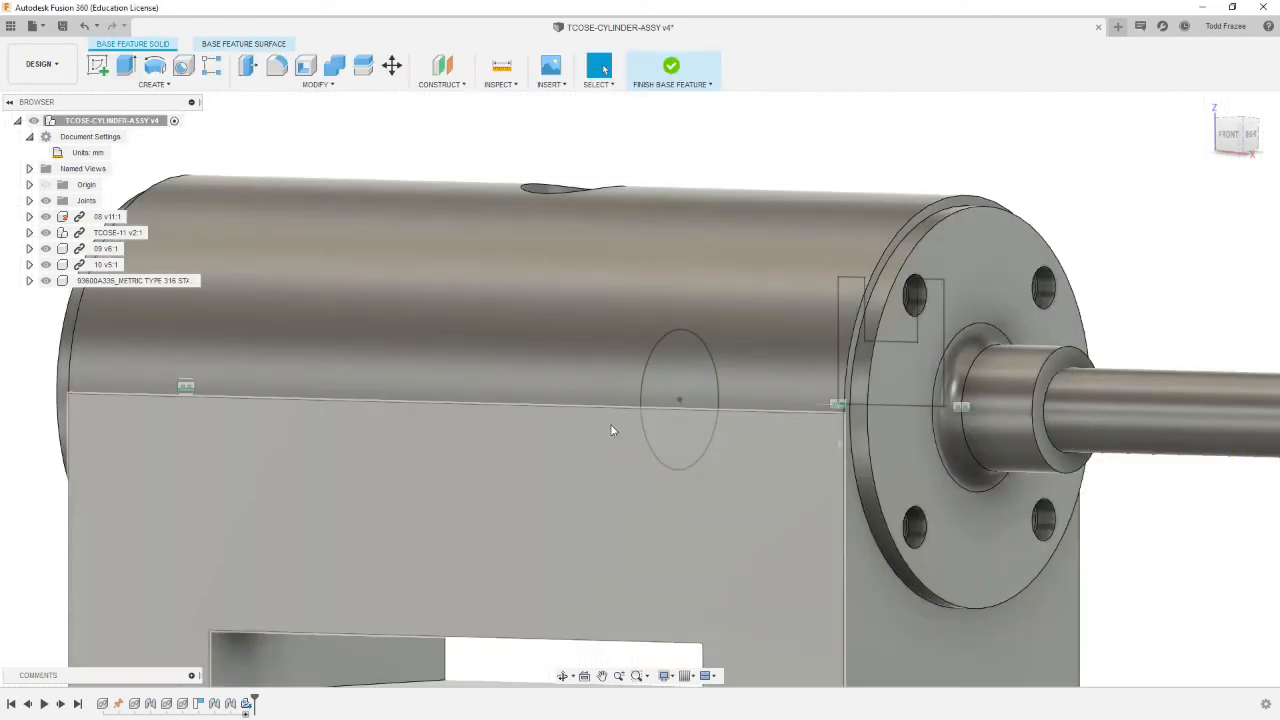
# Step: Start an Extrude and hide components 08, TCOSE-11, 09 and 10 to expose the pin
pyautogui.scroll(-3, 611, 428)
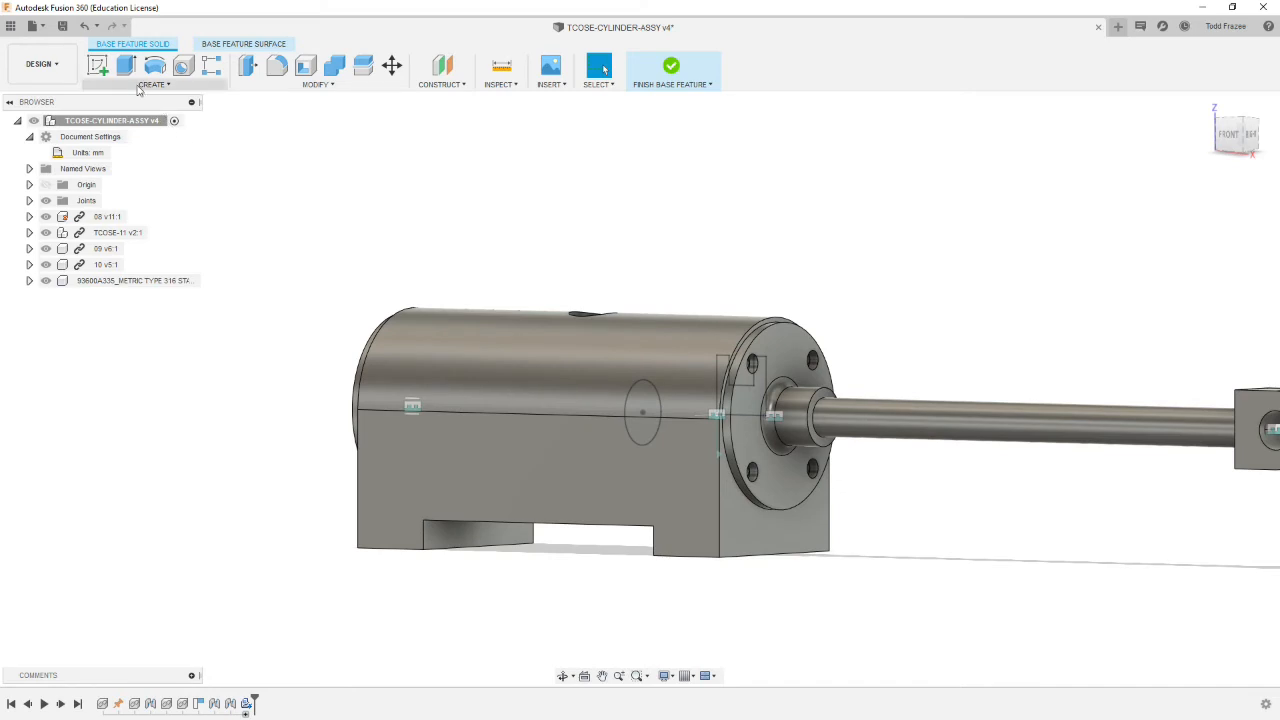
pyautogui.click(125, 70)
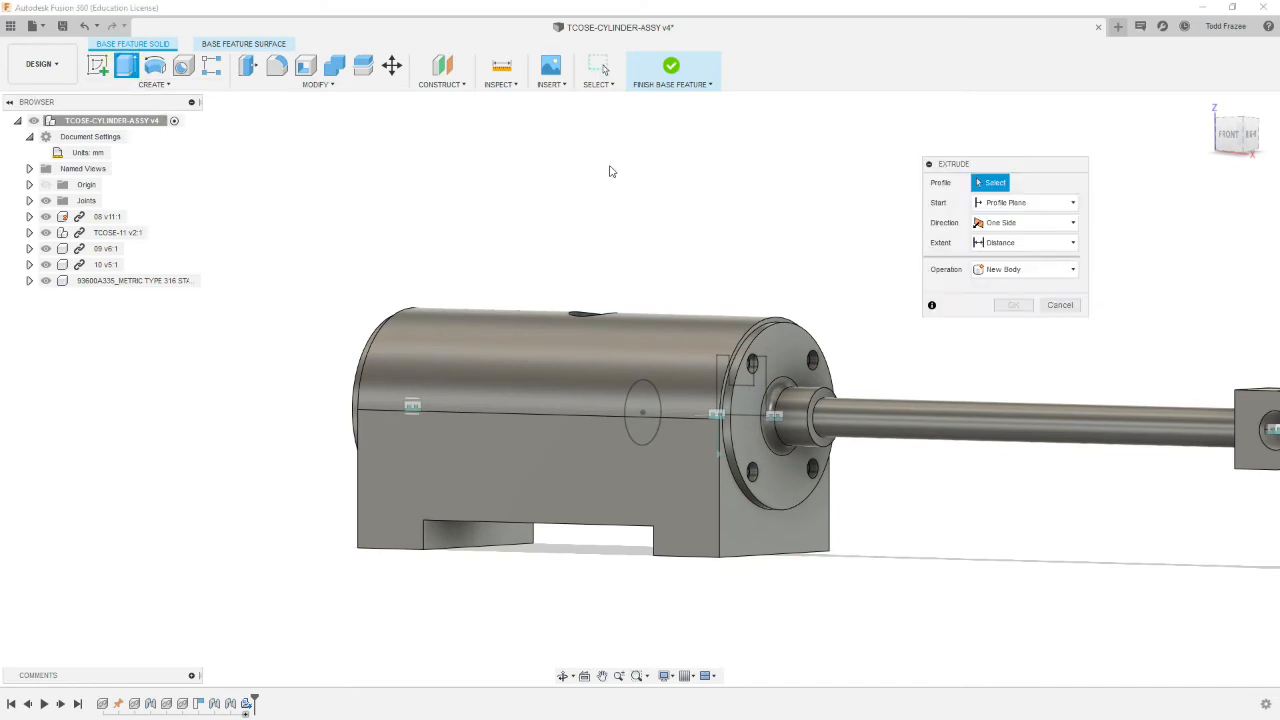
pyautogui.click(46, 217)
pyautogui.click(46, 233)
pyautogui.click(46, 249)
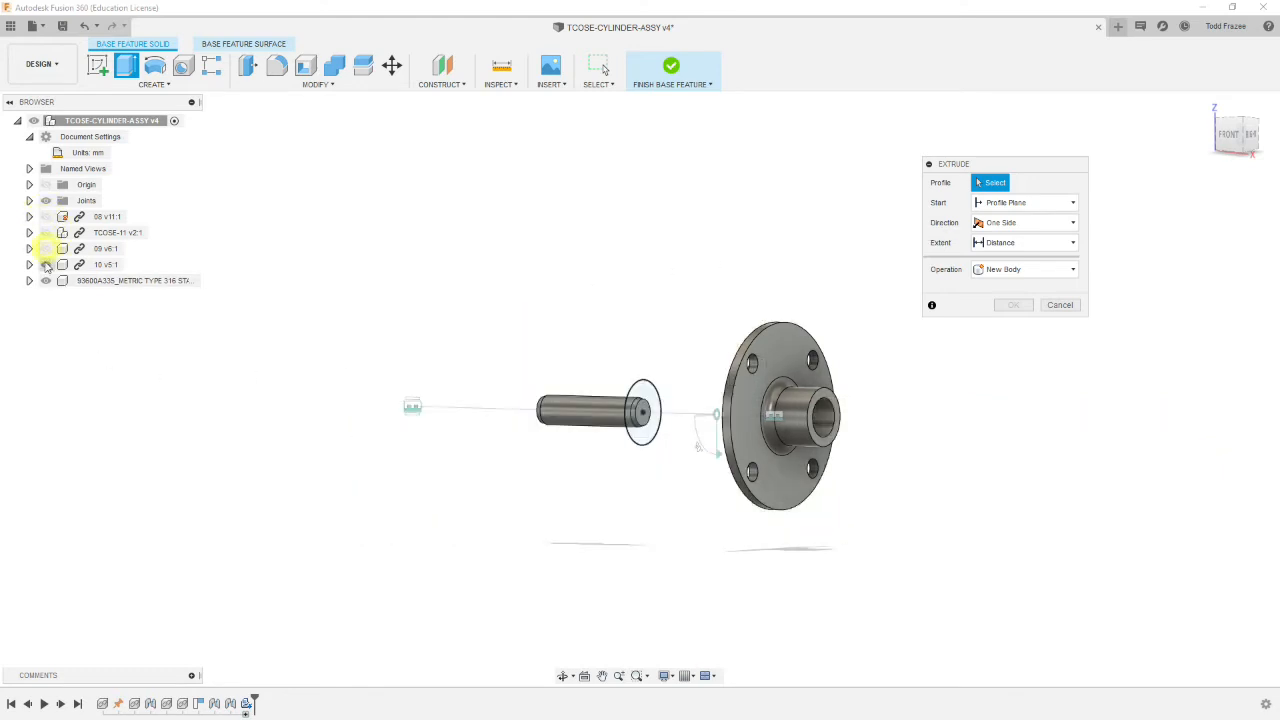
pyautogui.click(46, 265)
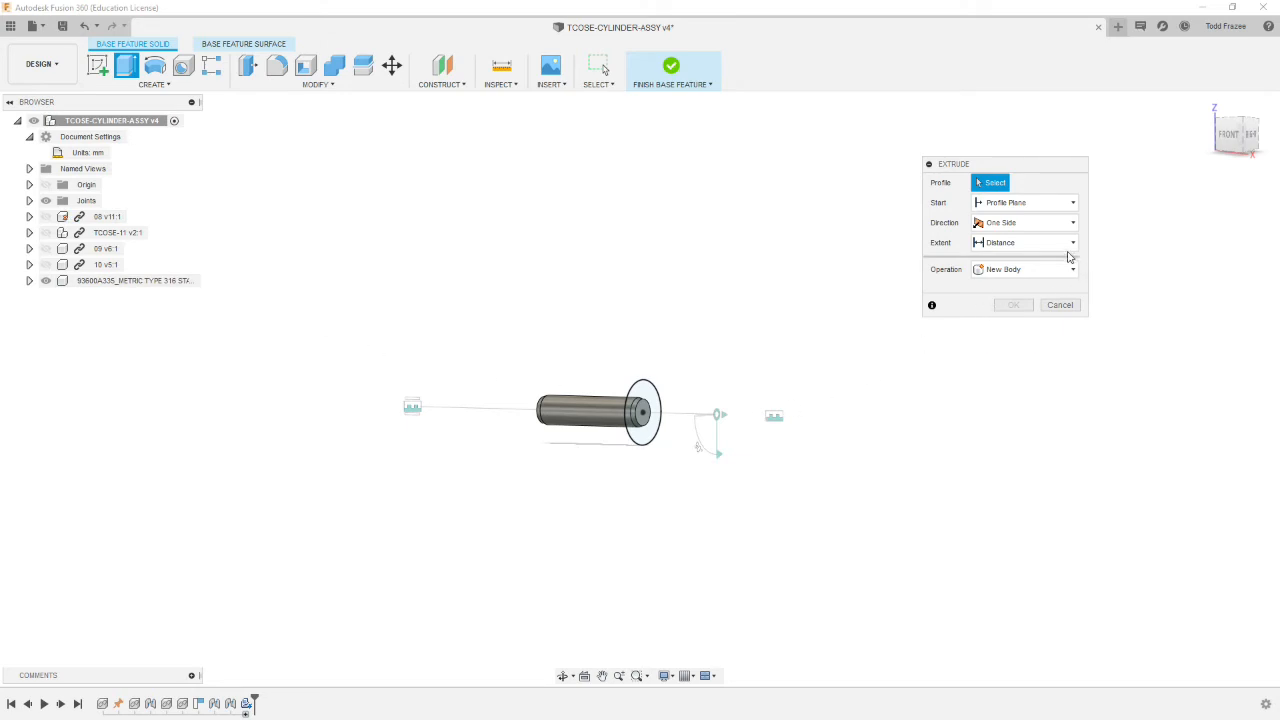
# Step: Cut both circle profiles -1 mm into the pin to remove its chamfered end, and finish the base feature
pyautogui.click(650, 405)
pyautogui.click(641, 413)
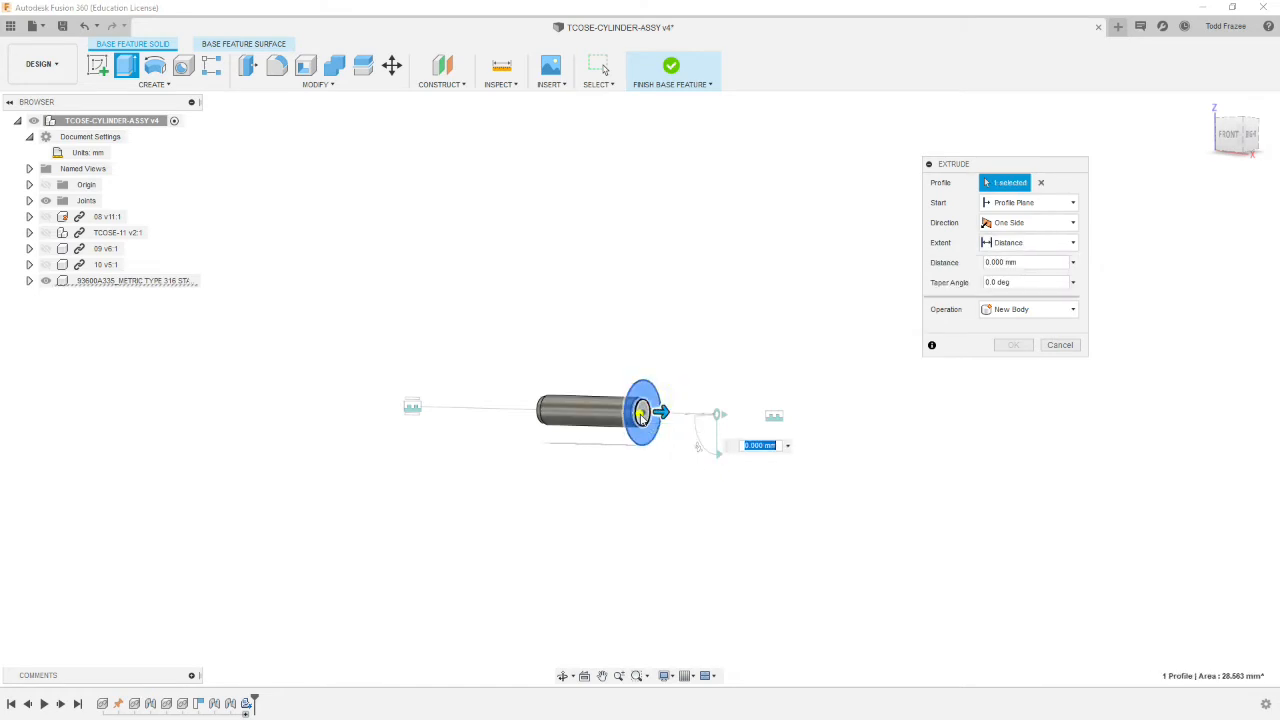
pyautogui.click(1045, 262)
pyautogui.press('BackSpace')
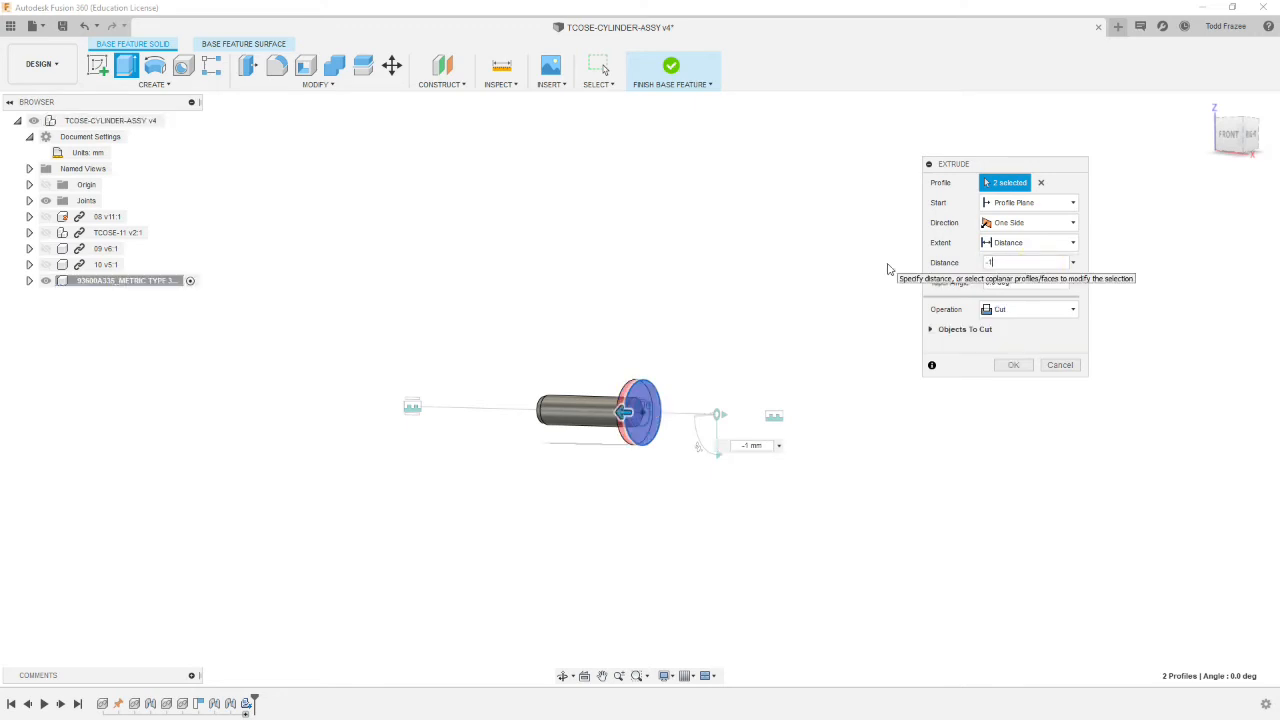
pyautogui.click(1013, 365)
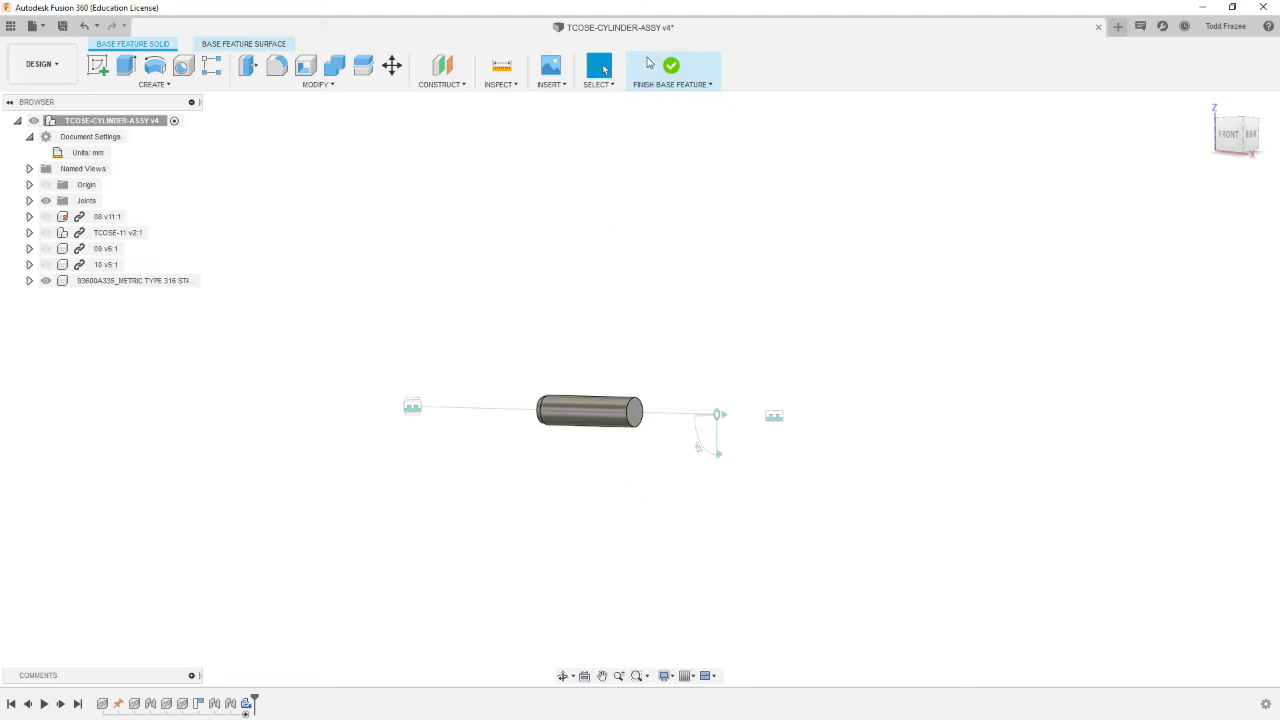
pyautogui.click(711, 87)
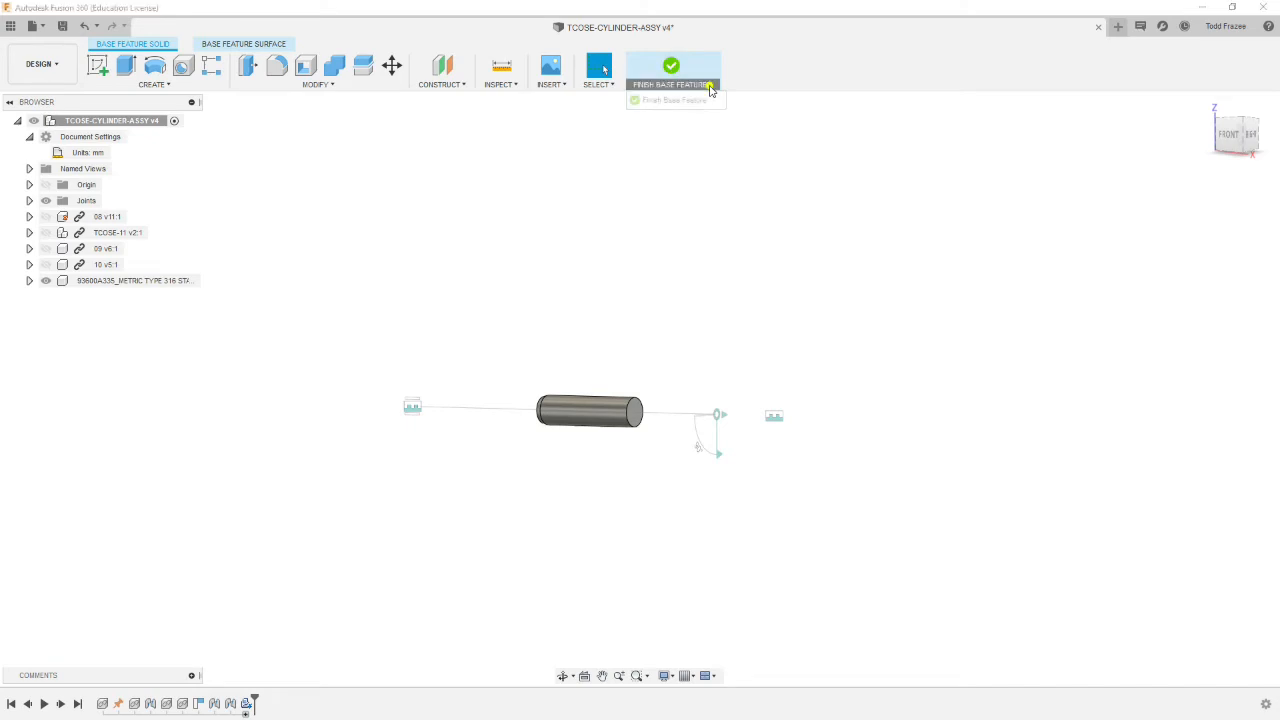
pyautogui.click(706, 86)
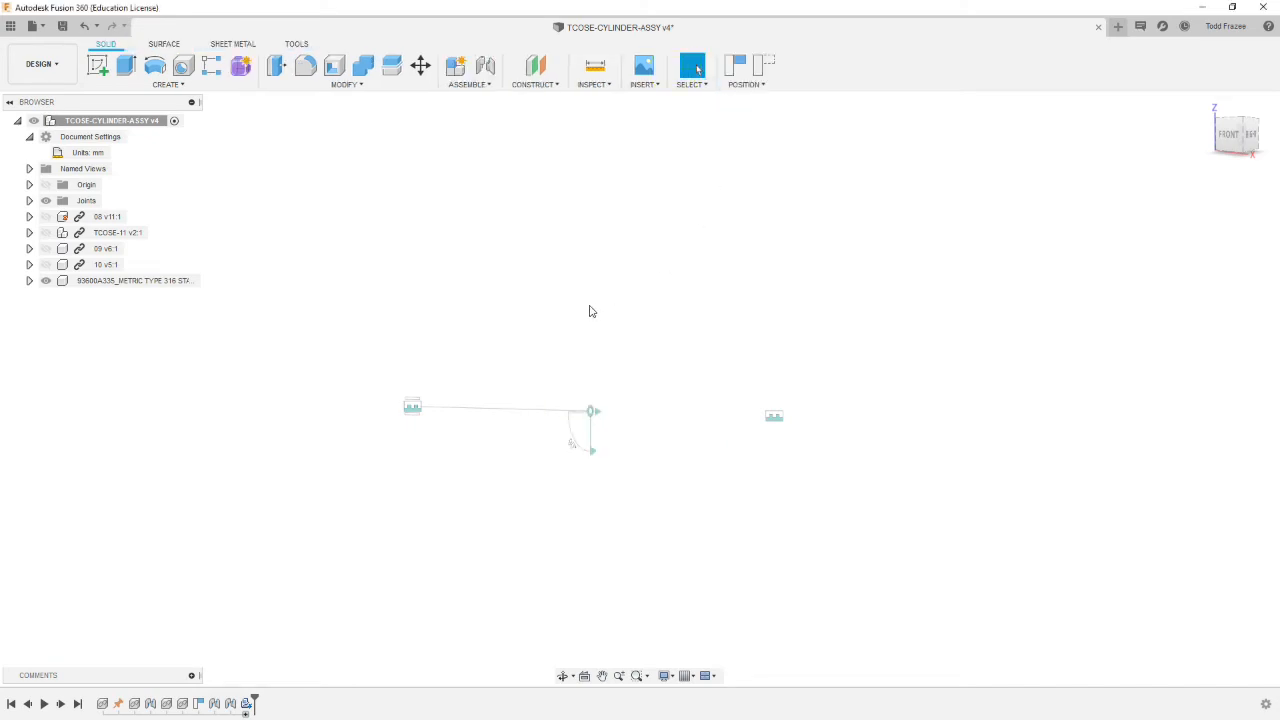
# Step: Show components 08, TCOSE-11, 09 and 10 again and view the cylinder's underside beside the pin
pyautogui.scroll(-5, 588, 312)
pyautogui.scroll(-1, 588, 317)
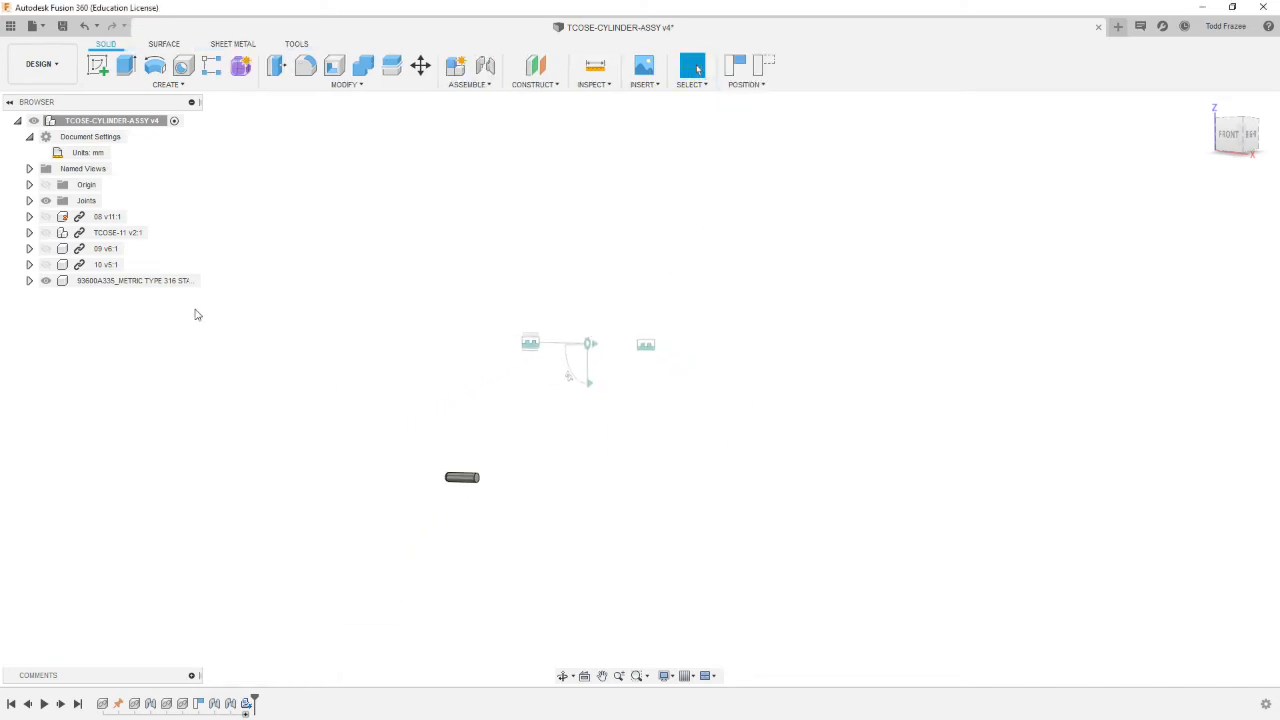
pyautogui.click(45, 216)
pyautogui.click(45, 232)
pyautogui.click(45, 248)
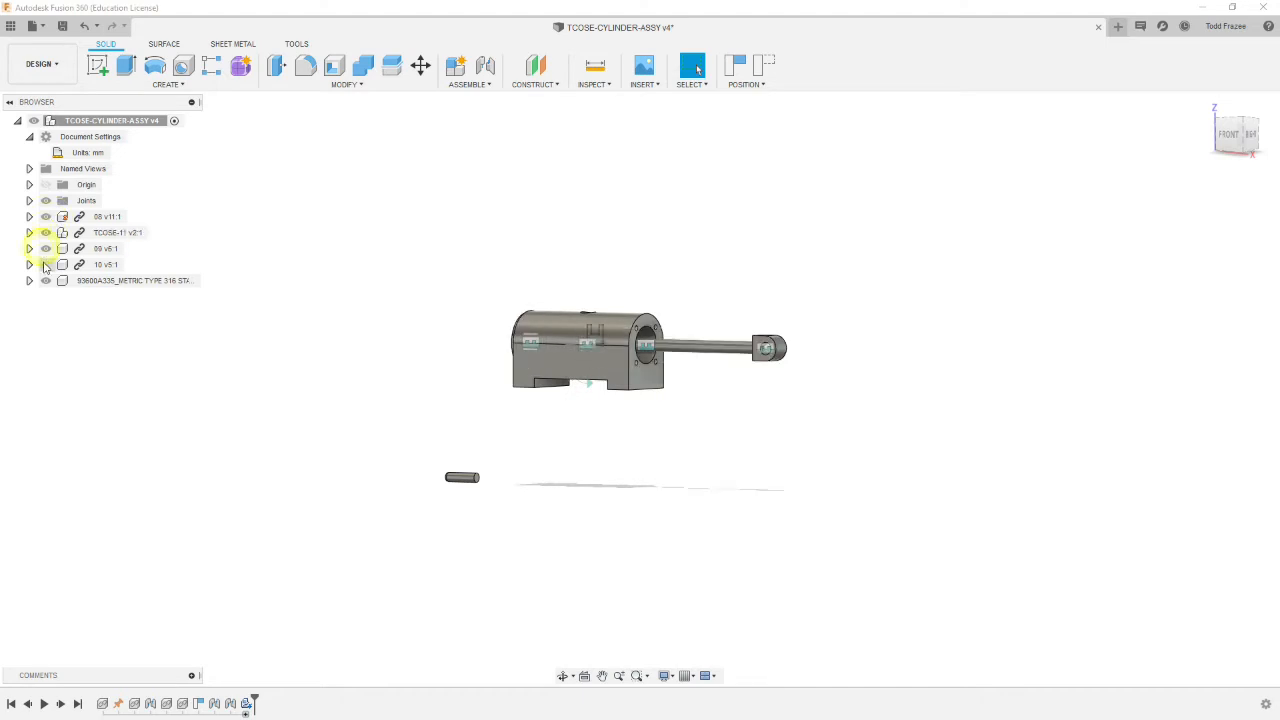
pyautogui.click(45, 264)
pyautogui.keyDown('shift'); pyautogui.moveTo(546, 470); pyautogui.dragTo(557, 494, button='middle'); pyautogui.keyUp('shift')
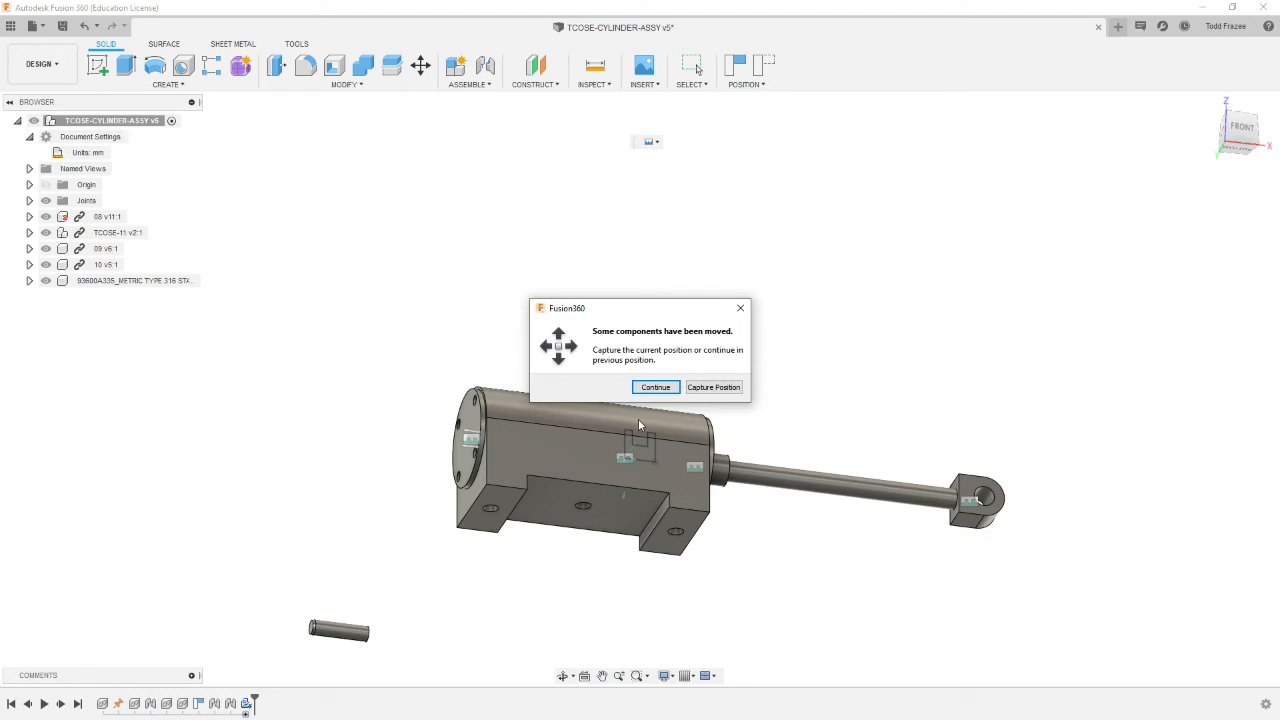
# Step: Capture the components' current position and join the pin's cut end to the middle hole under the cylinder body, flipping the alignment
pyautogui.click(713, 387)
pyautogui.keyDown('shift'); pyautogui.moveTo(465, 609); pyautogui.dragTo(434, 594, button='middle'); pyautogui.keyUp('shift')
pyautogui.scroll(-5, 434, 606)
pyautogui.scroll(5, 421, 667)
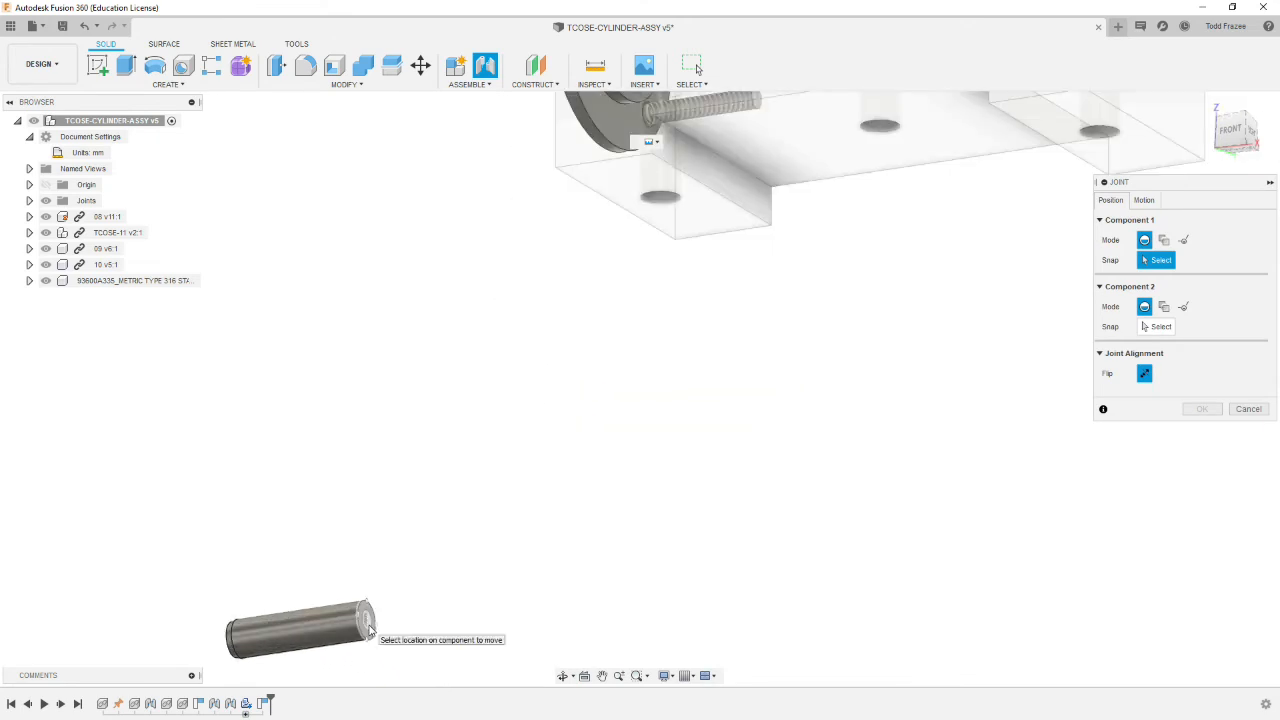
pyautogui.click(368, 625)
pyautogui.scroll(-3, 729, 526)
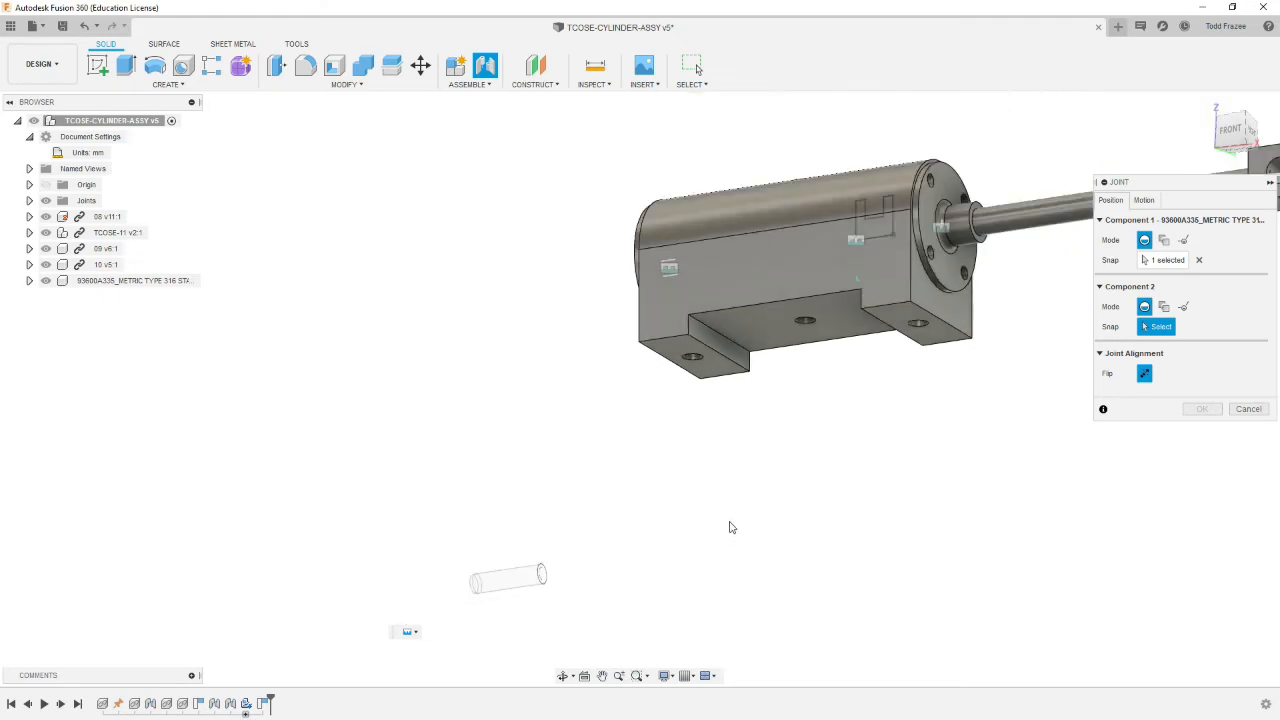
pyautogui.scroll(4, 840, 376)
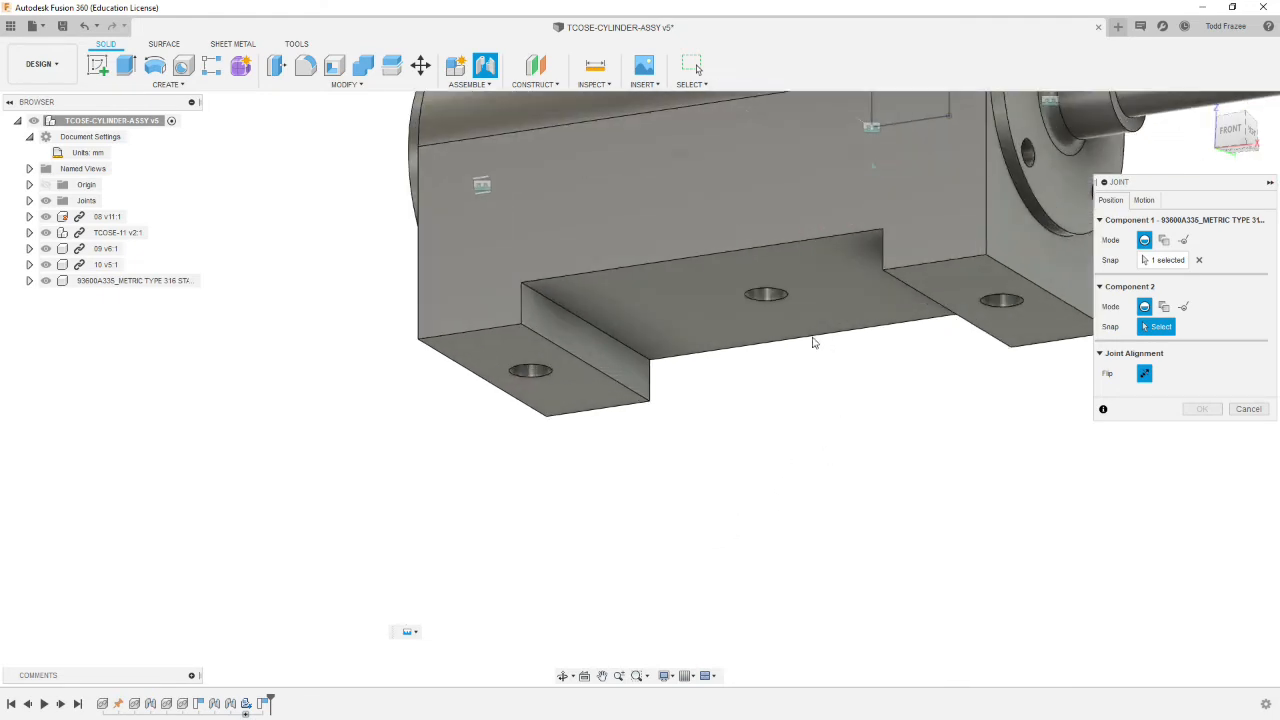
pyautogui.click(768, 298)
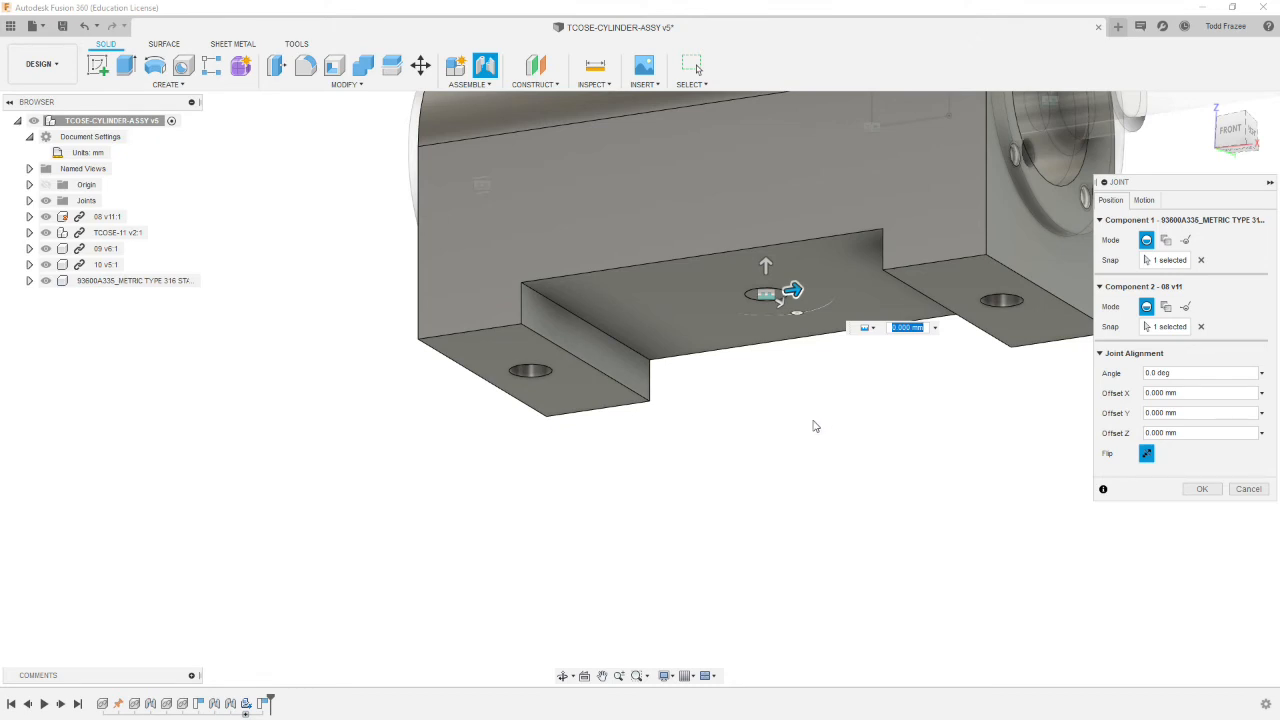
pyautogui.click(1147, 454)
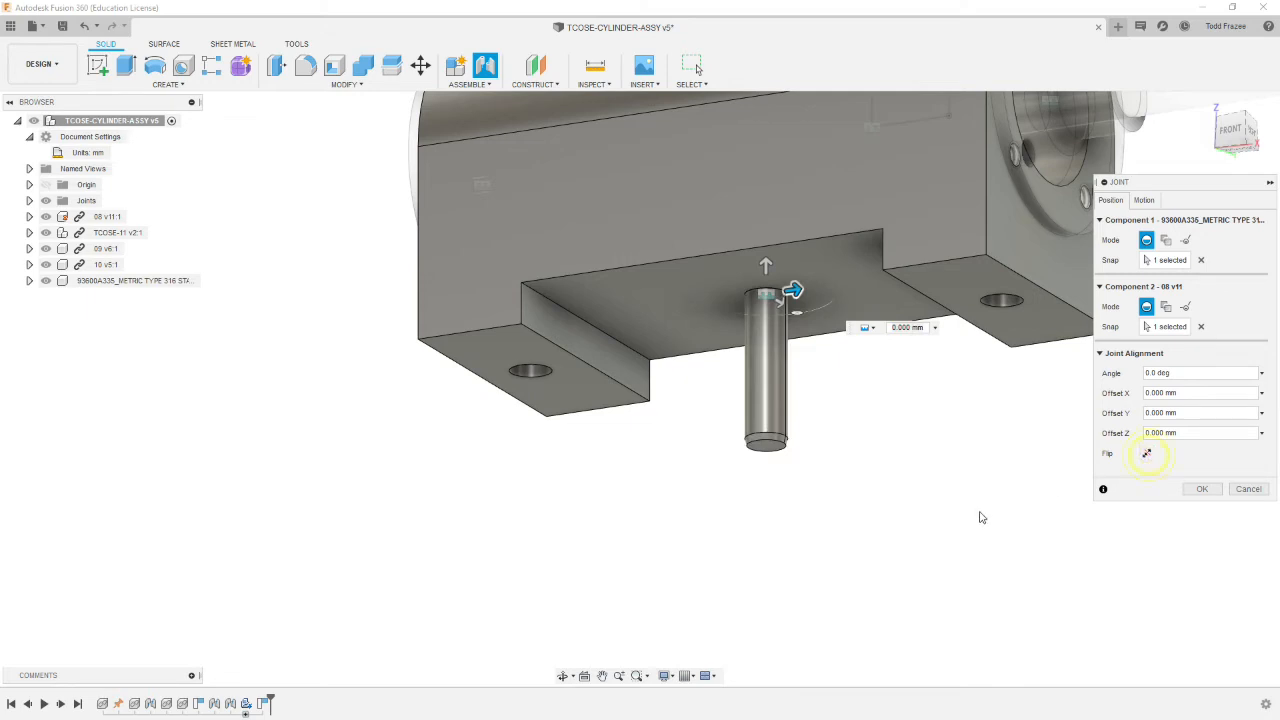
# Step: Set the pin joint's Z offset to 5 mm, check the pin's end inside the bore and finish the joint
pyautogui.moveTo(879, 402)
pyautogui.keyDown('shift'); pyautogui.mouseDown(button='middle')
pyautogui.moveTo(916, 396)
pyautogui.moveTo(966, 418)
pyautogui.moveTo(971, 443)
pyautogui.moveTo(917, 406)
pyautogui.moveTo(891, 400)
pyautogui.moveTo(893, 412)
pyautogui.mouseUp(button='middle'); pyautogui.keyUp('shift')
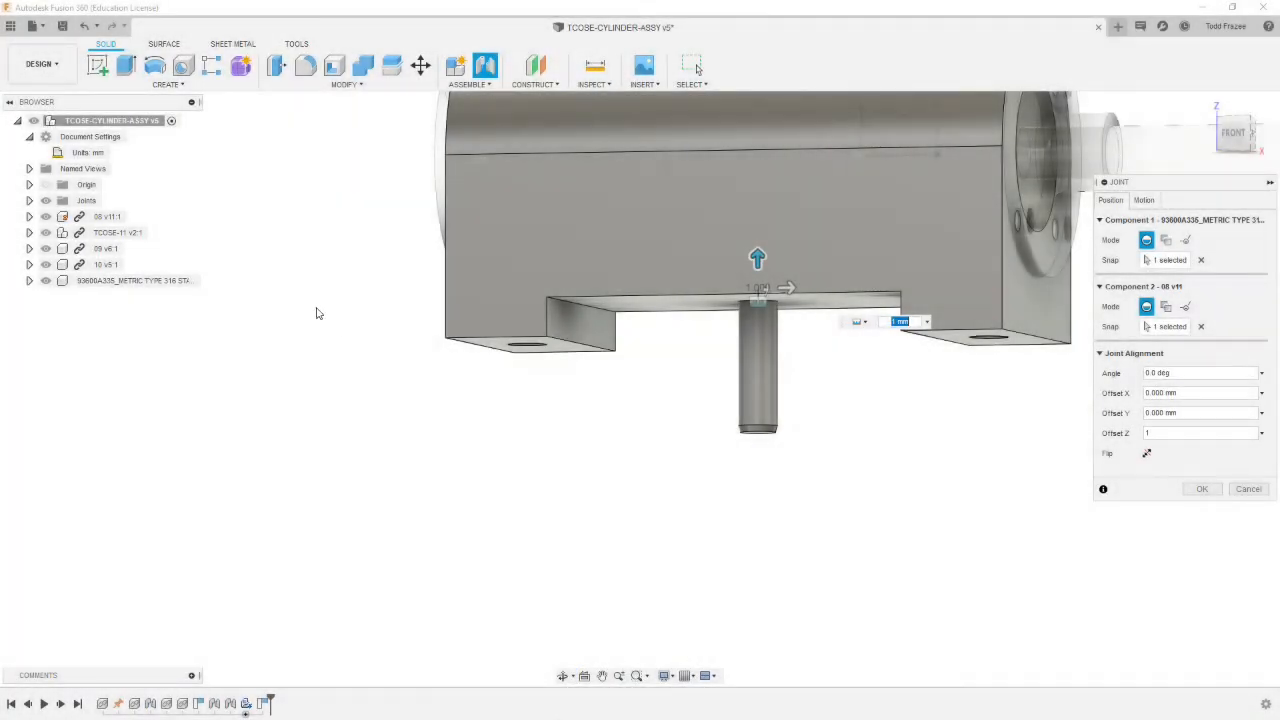
pyautogui.keyDown('shift'); pyautogui.moveTo(319, 314); pyautogui.dragTo(380, 304, button='middle'); pyautogui.keyUp('shift')
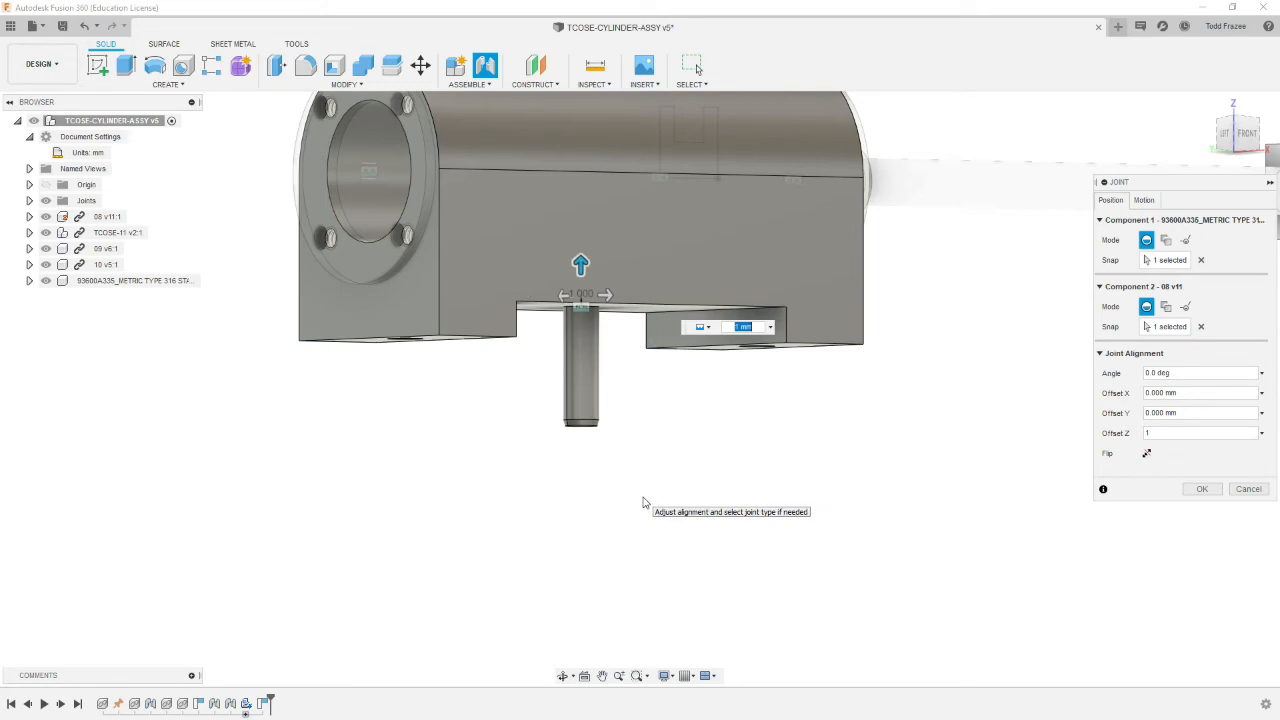
pyautogui.write('5')
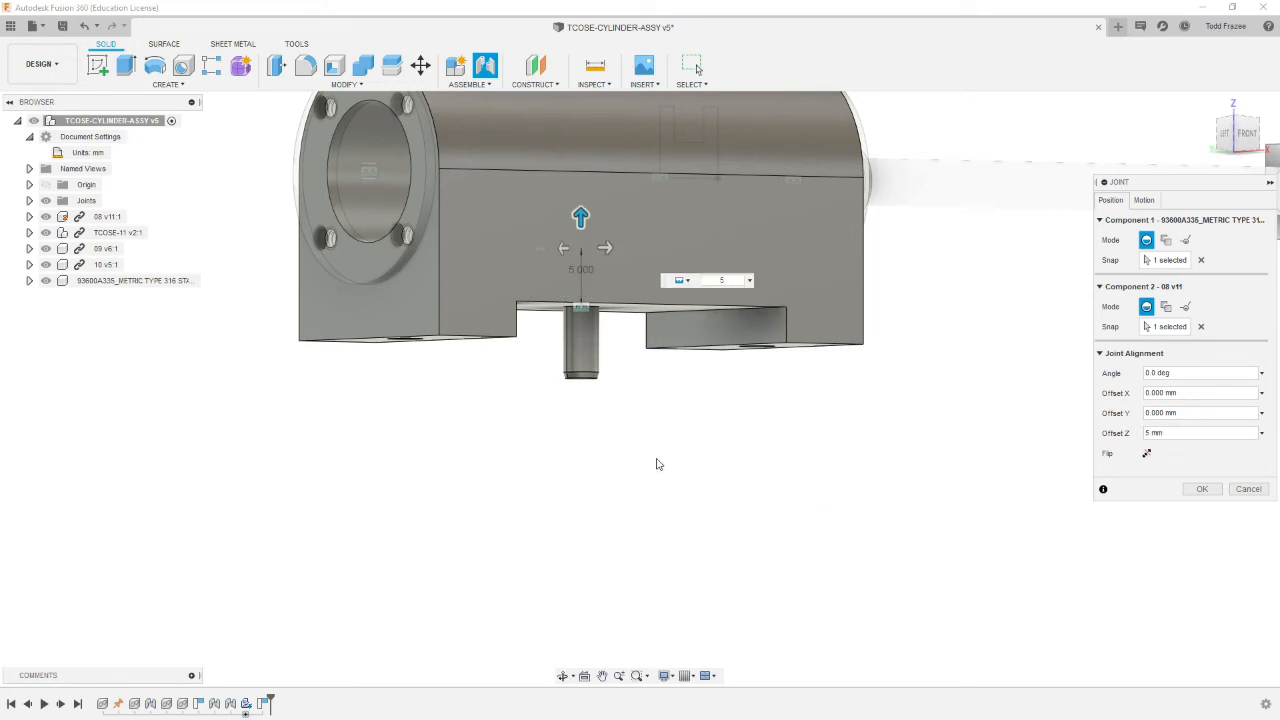
pyautogui.keyDown('shift'); pyautogui.moveTo(768, 427); pyautogui.dragTo(834, 443, button='middle'); pyautogui.keyUp('shift')
pyautogui.scroll(8, 703, 299)
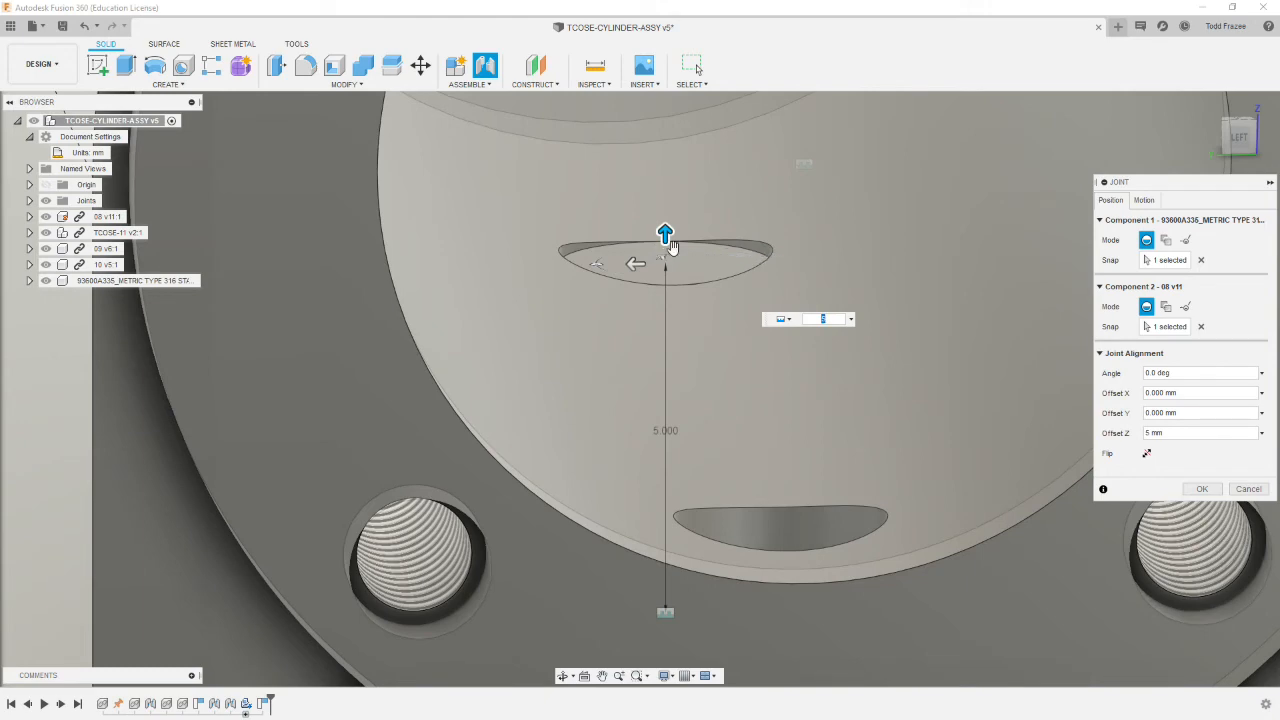
pyautogui.scroll(-10, 817, 397)
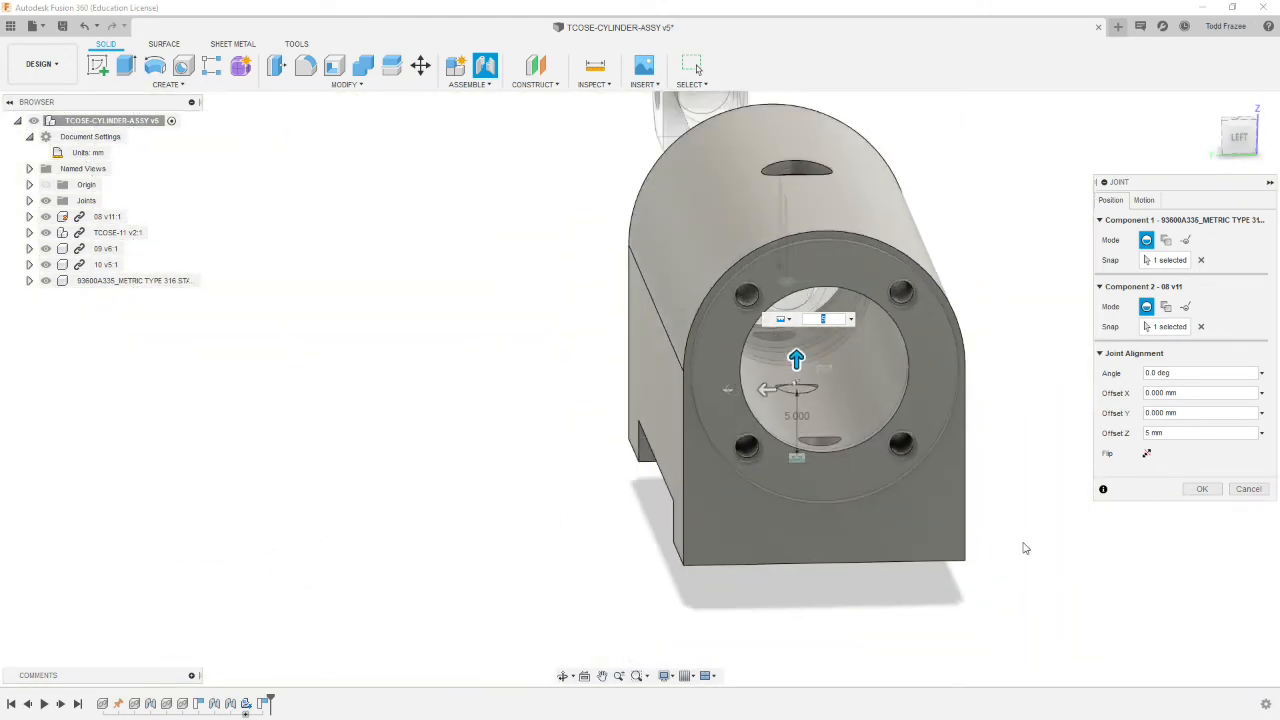
pyautogui.keyDown('shift'); pyautogui.moveTo(943, 543); pyautogui.dragTo(1058, 528, button='middle'); pyautogui.keyUp('shift')
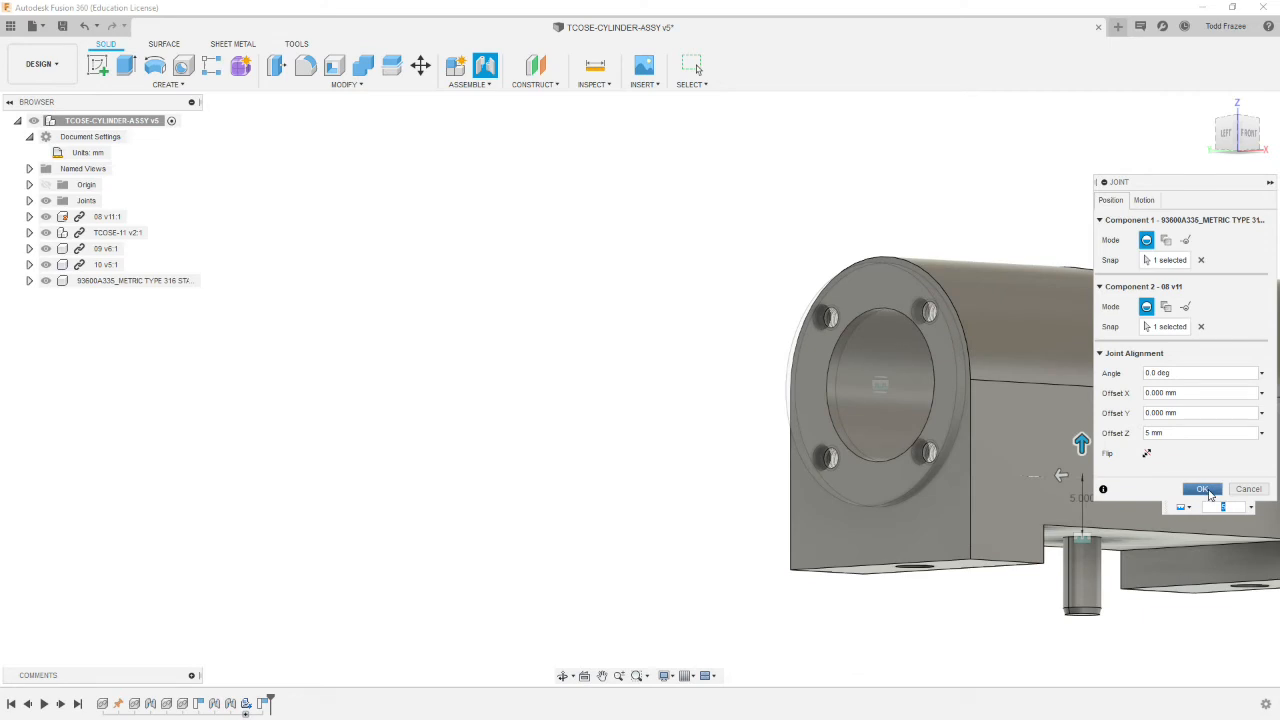
pyautogui.click(1205, 489)
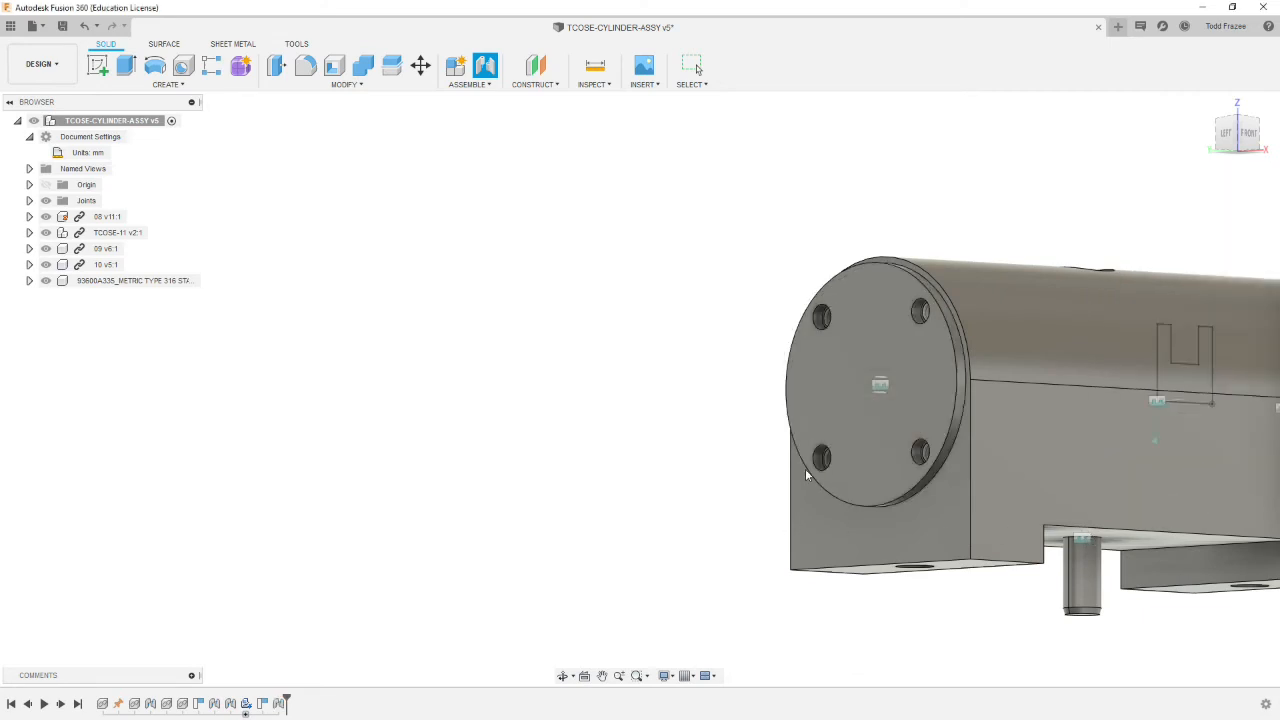
# Step: Open the McMaster-Carr component catalogue, dismiss its notice and search for threaded studs
pyautogui.scroll(-5, 752, 492)
pyautogui.scroll(3, 1117, 546)
pyautogui.keyDown('shift'); pyautogui.moveTo(1143, 563); pyautogui.dragTo(837, 441, button='middle'); pyautogui.keyUp('shift')
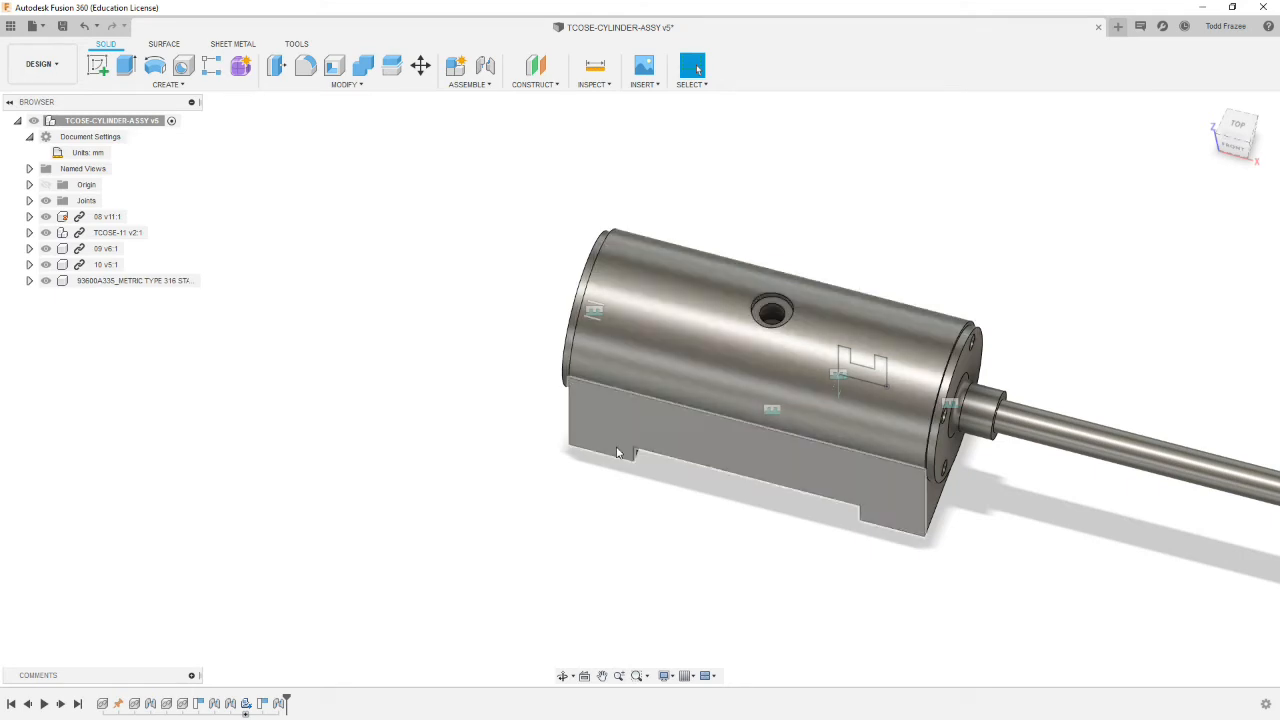
pyautogui.keyDown('shift'); pyautogui.moveTo(575, 475); pyautogui.dragTo(527, 463, button='middle'); pyautogui.keyUp('shift')
pyautogui.click(508, 486)
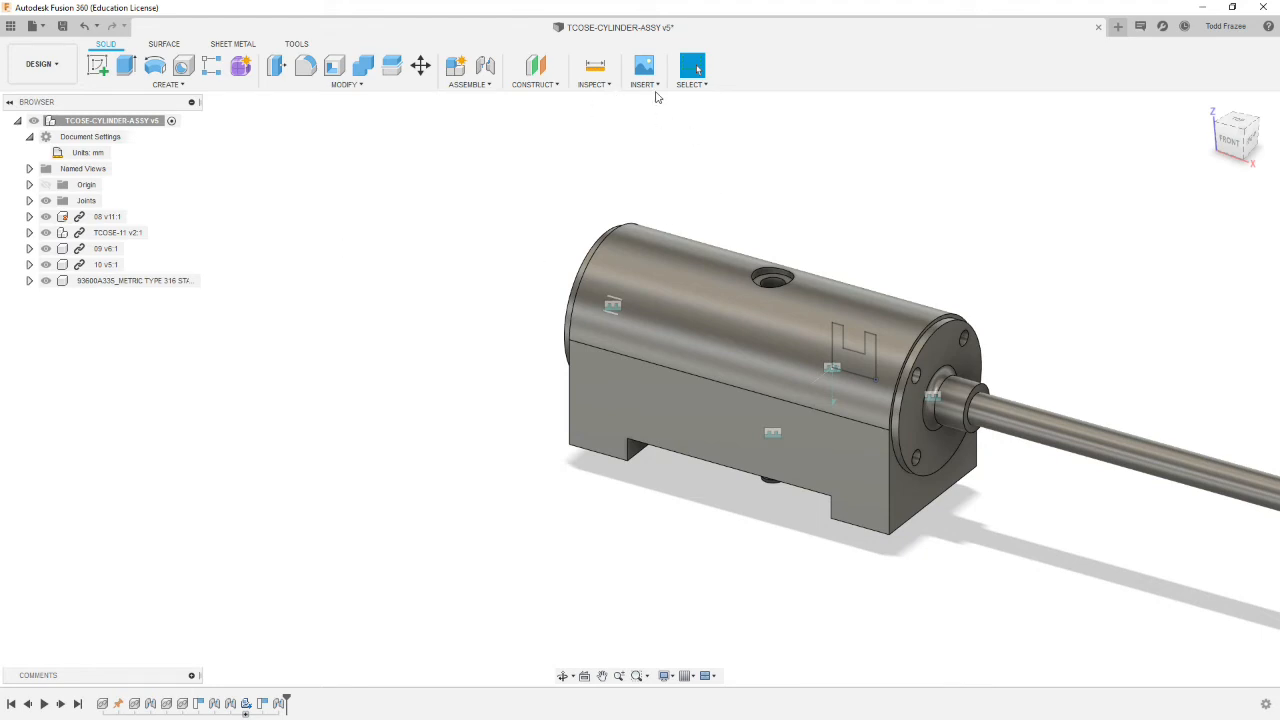
pyautogui.click(655, 89)
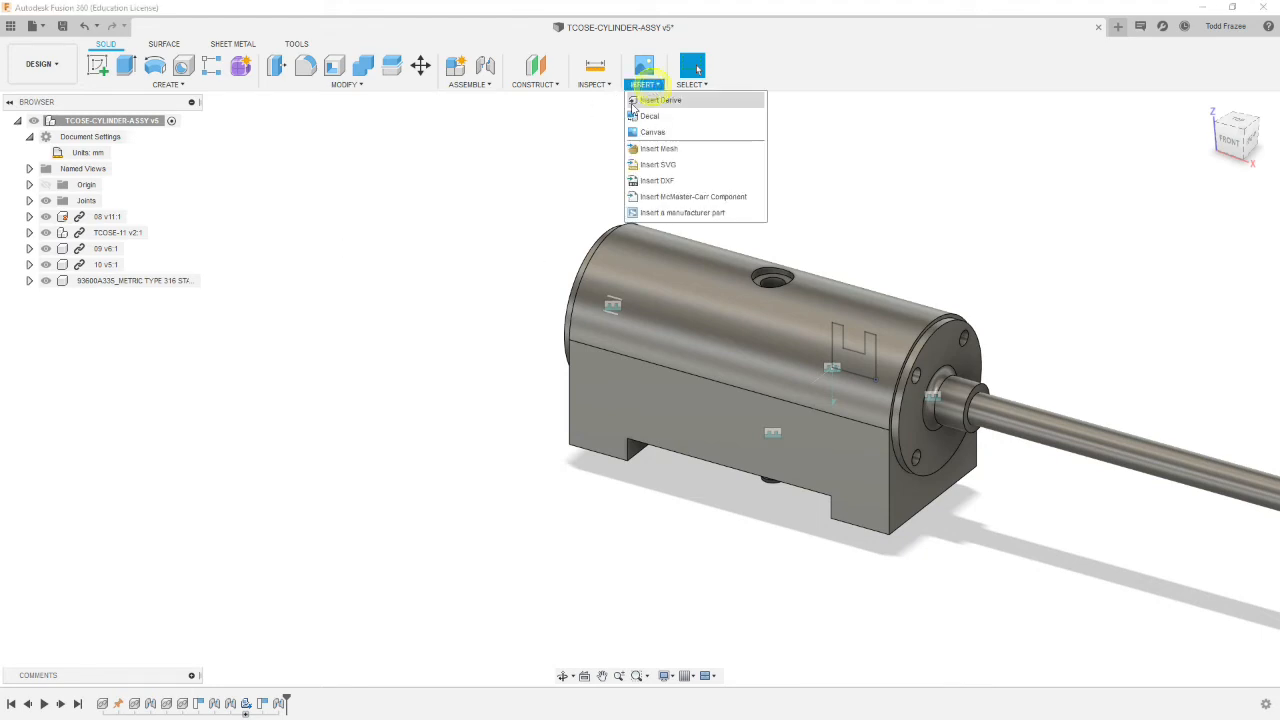
pyautogui.click(696, 195)
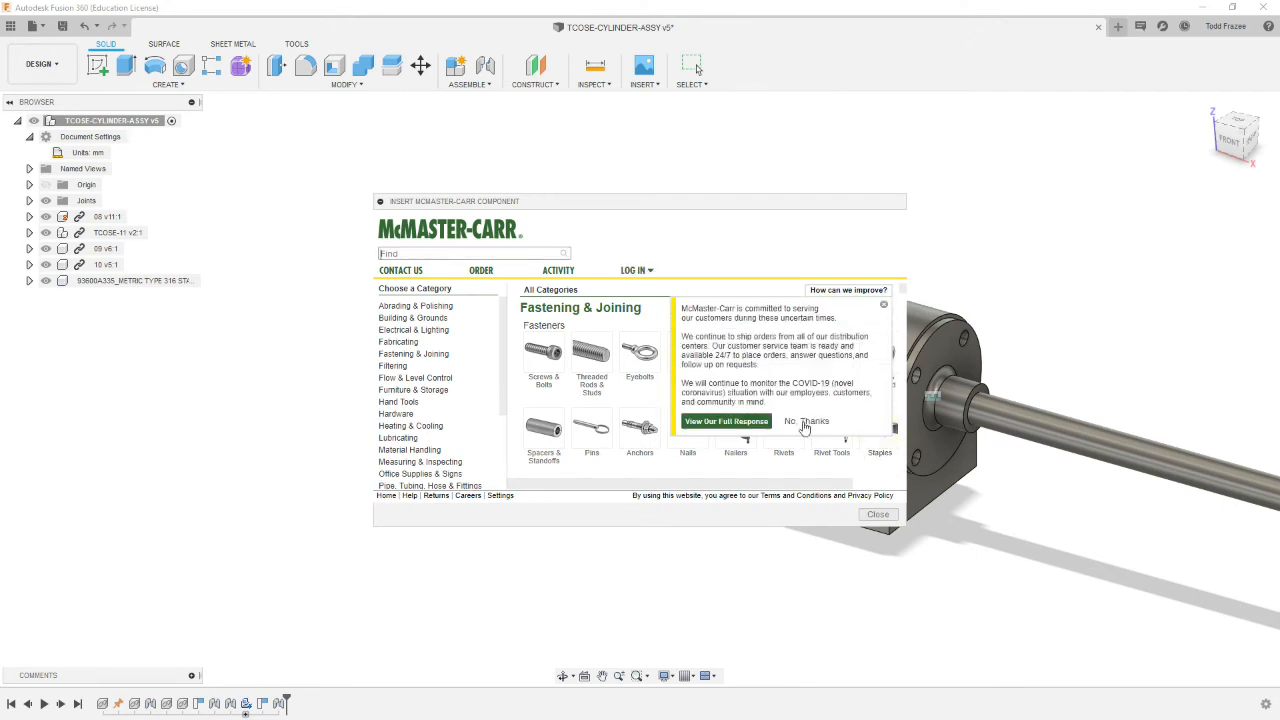
pyautogui.click(805, 425)
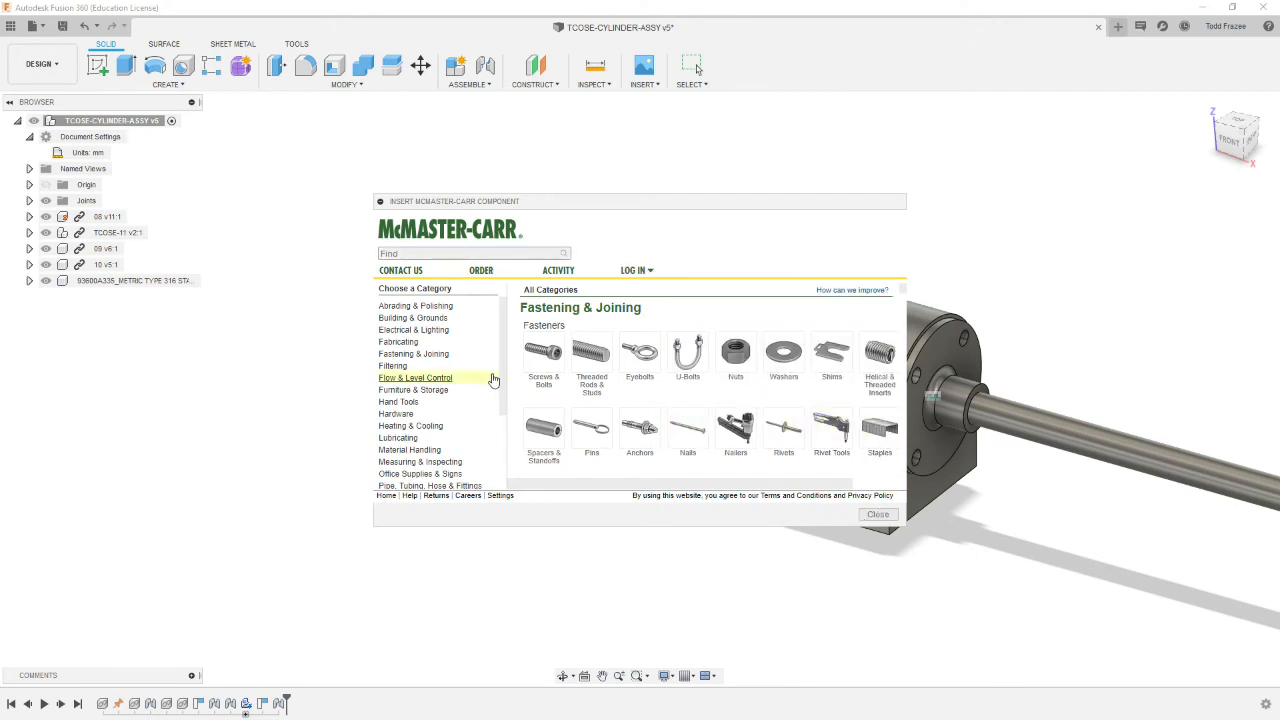
pyautogui.click(385, 253)
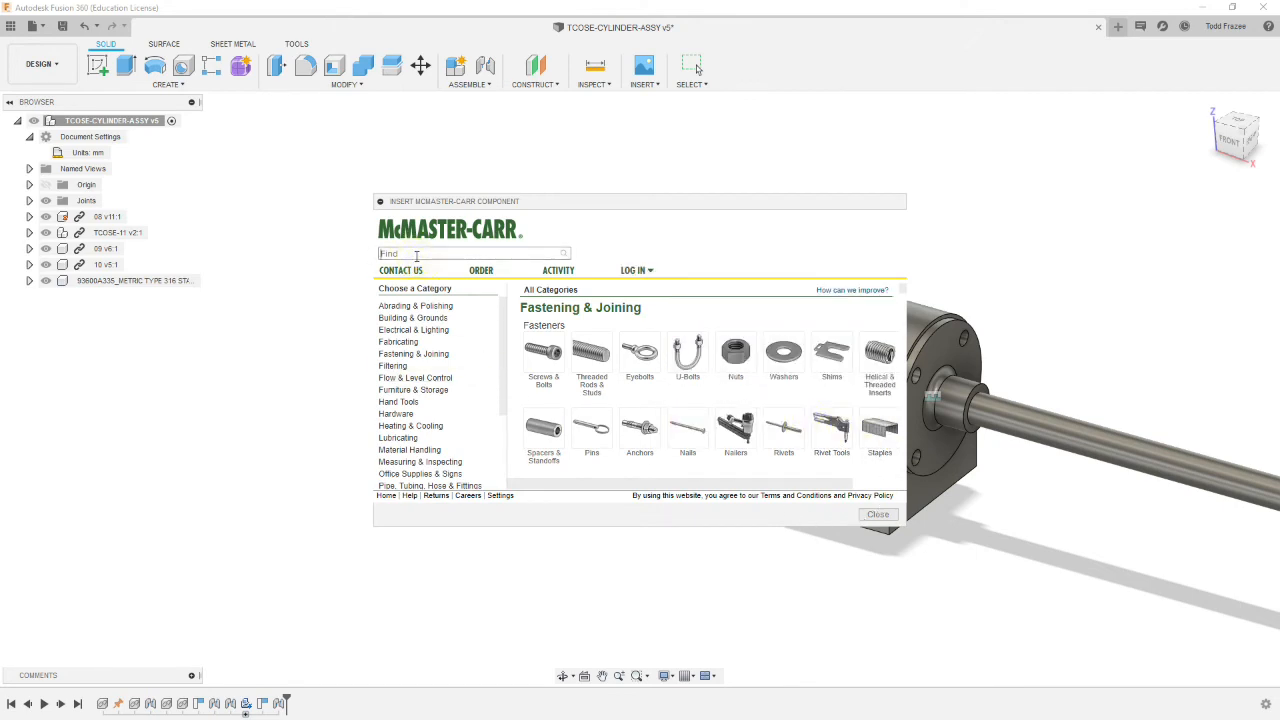
pyautogui.write('stud')
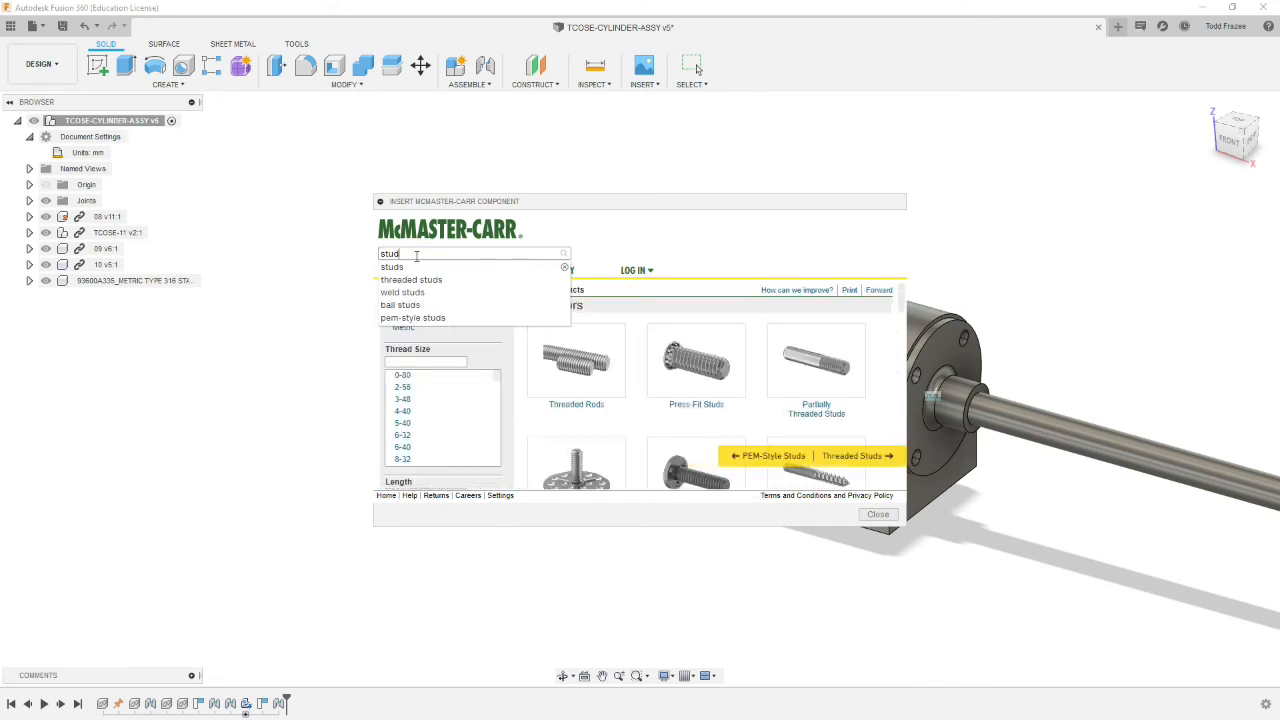
pyautogui.click(424, 280)
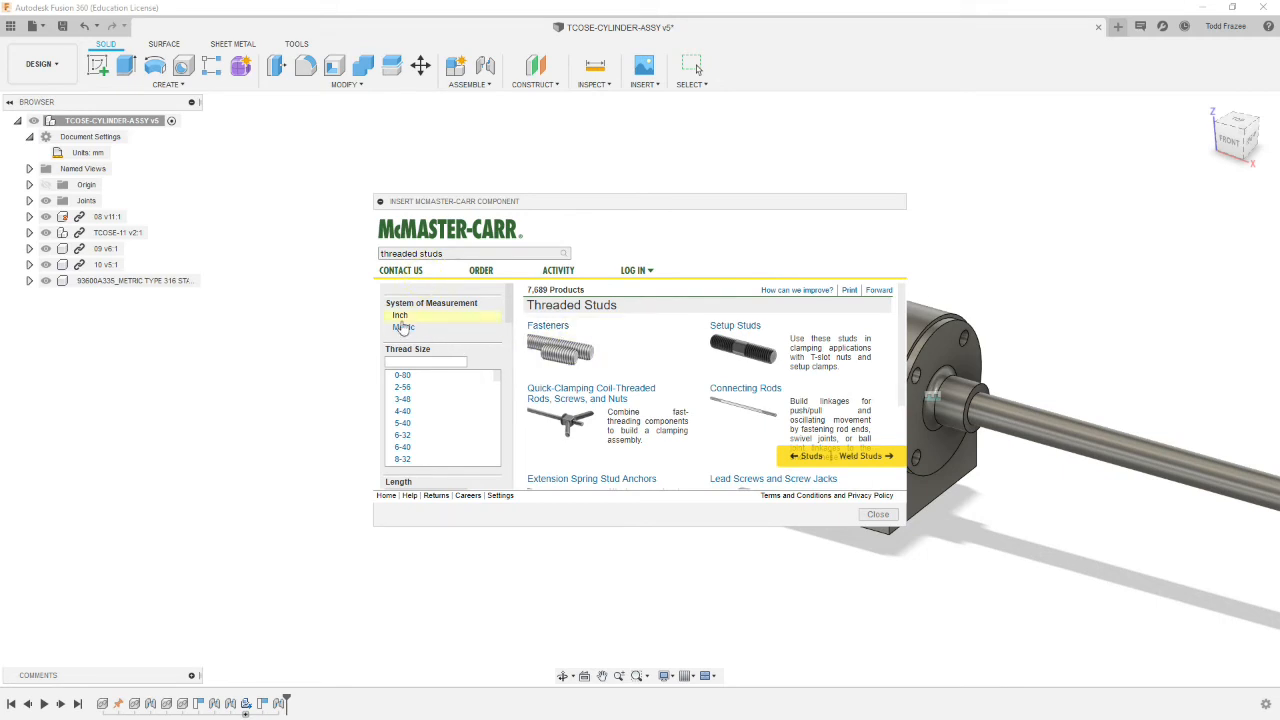
# Step: Filter the threaded studs to metric, M3 thread size, threaded on one end, 0.5 mm pitch and steel
pyautogui.click(403, 328)
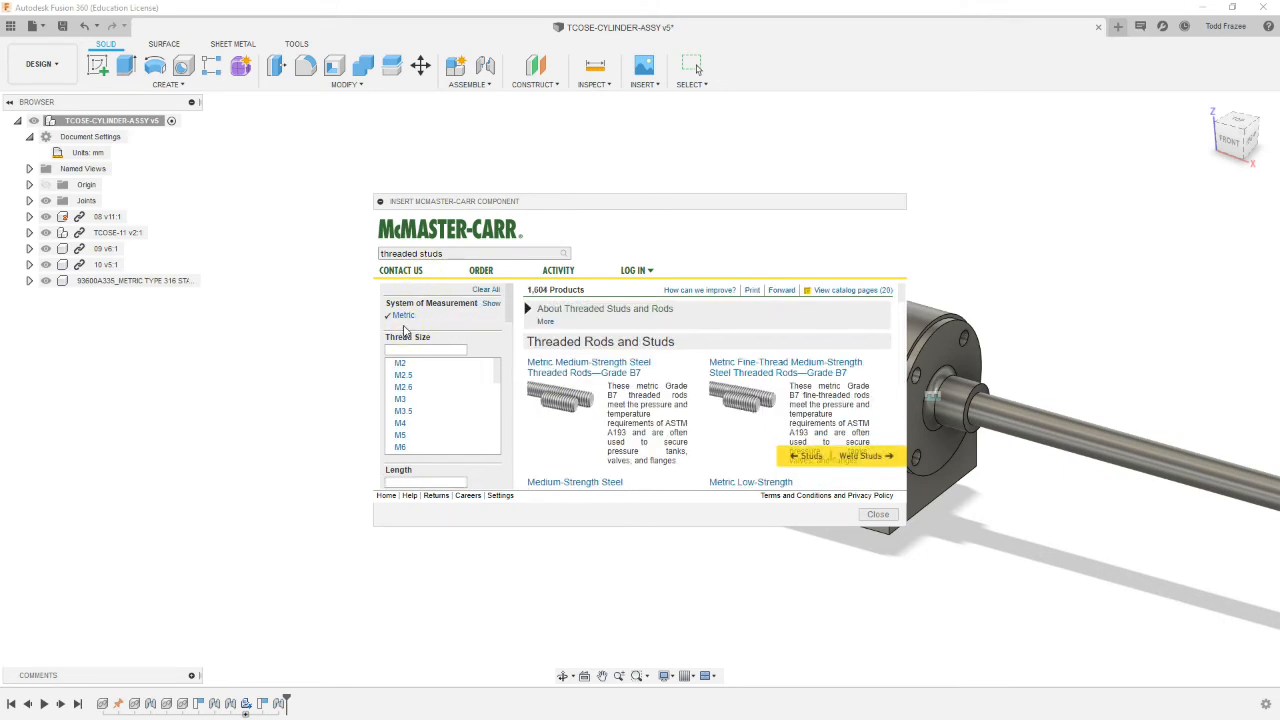
pyautogui.click(408, 399)
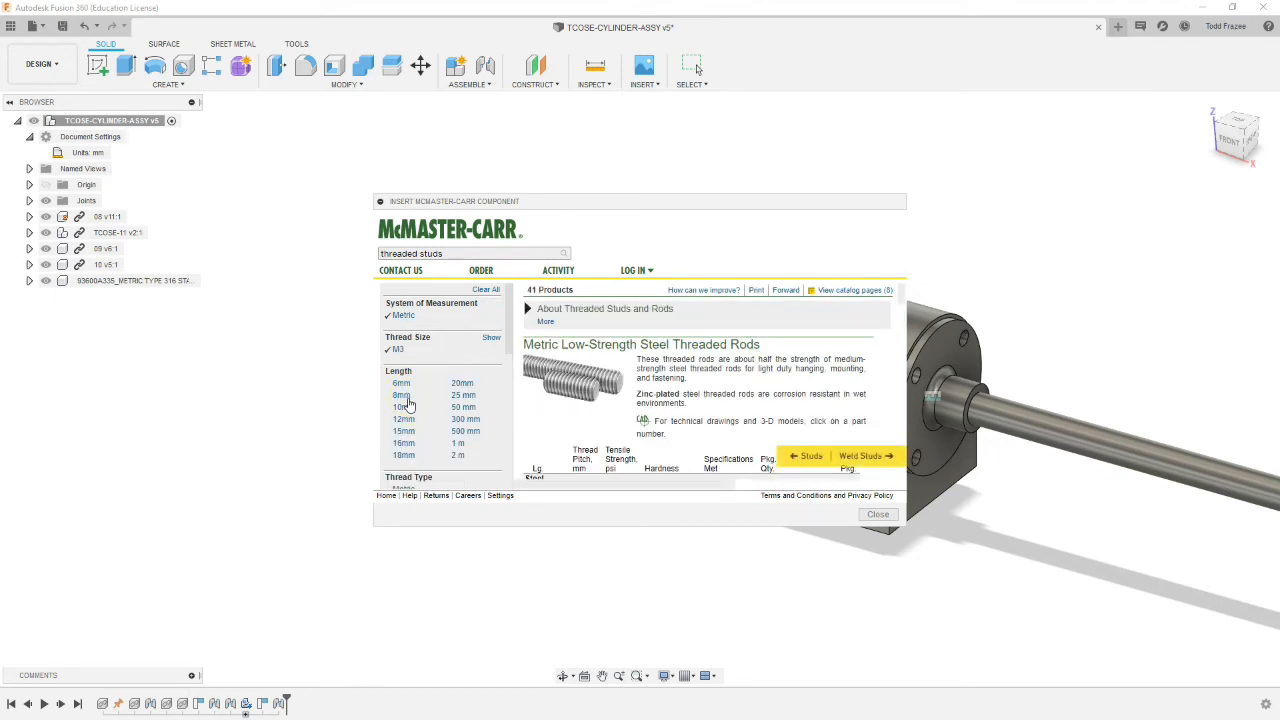
pyautogui.scroll(-3, 430, 395)
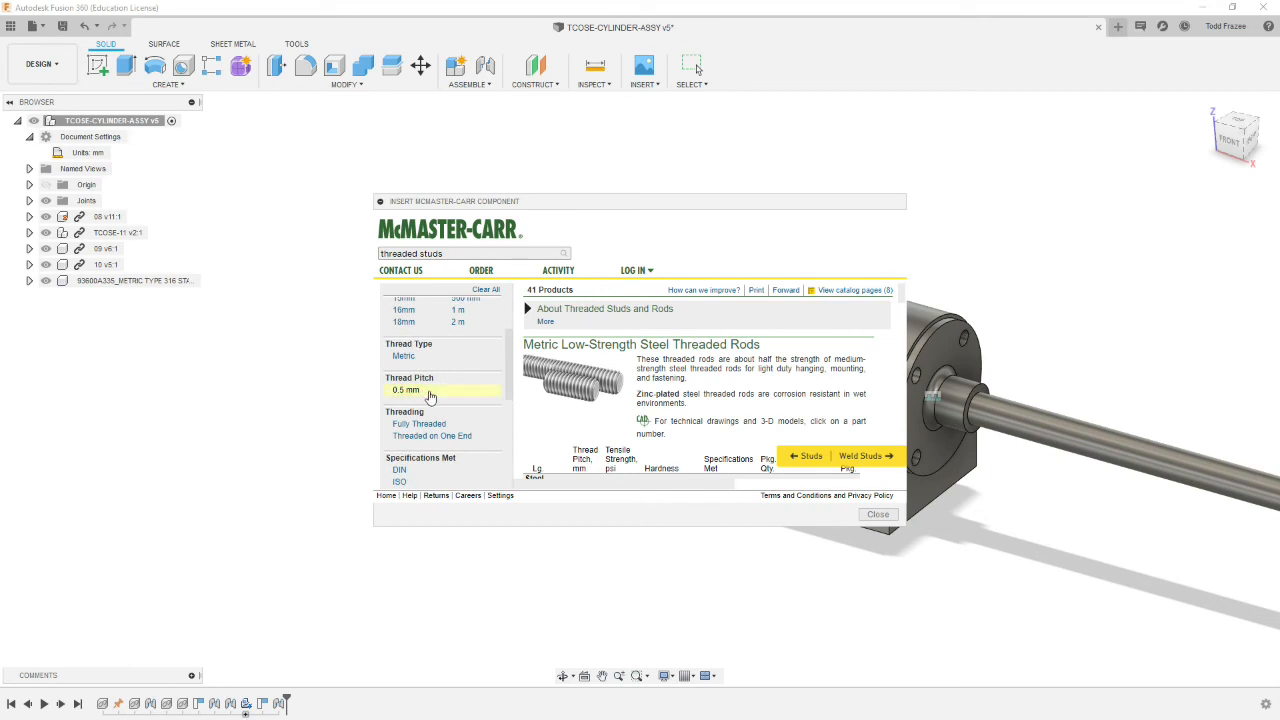
pyautogui.scroll(-2, 474, 399)
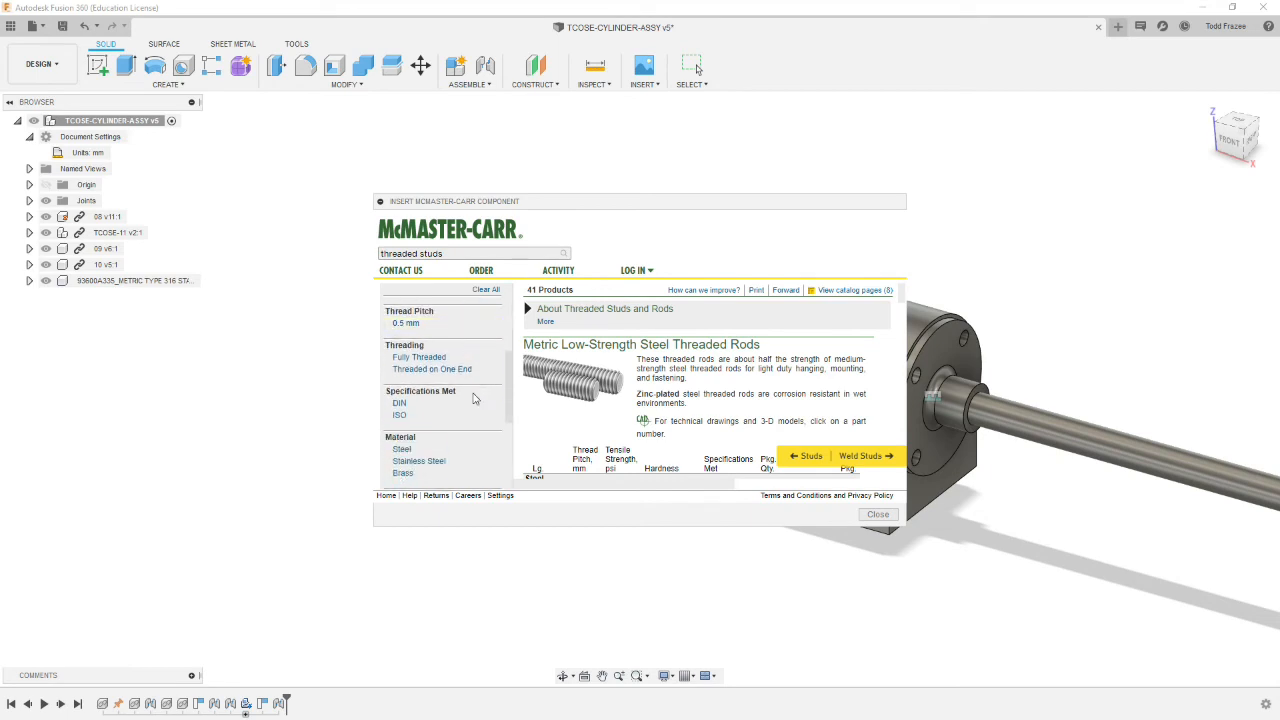
pyautogui.click(446, 370)
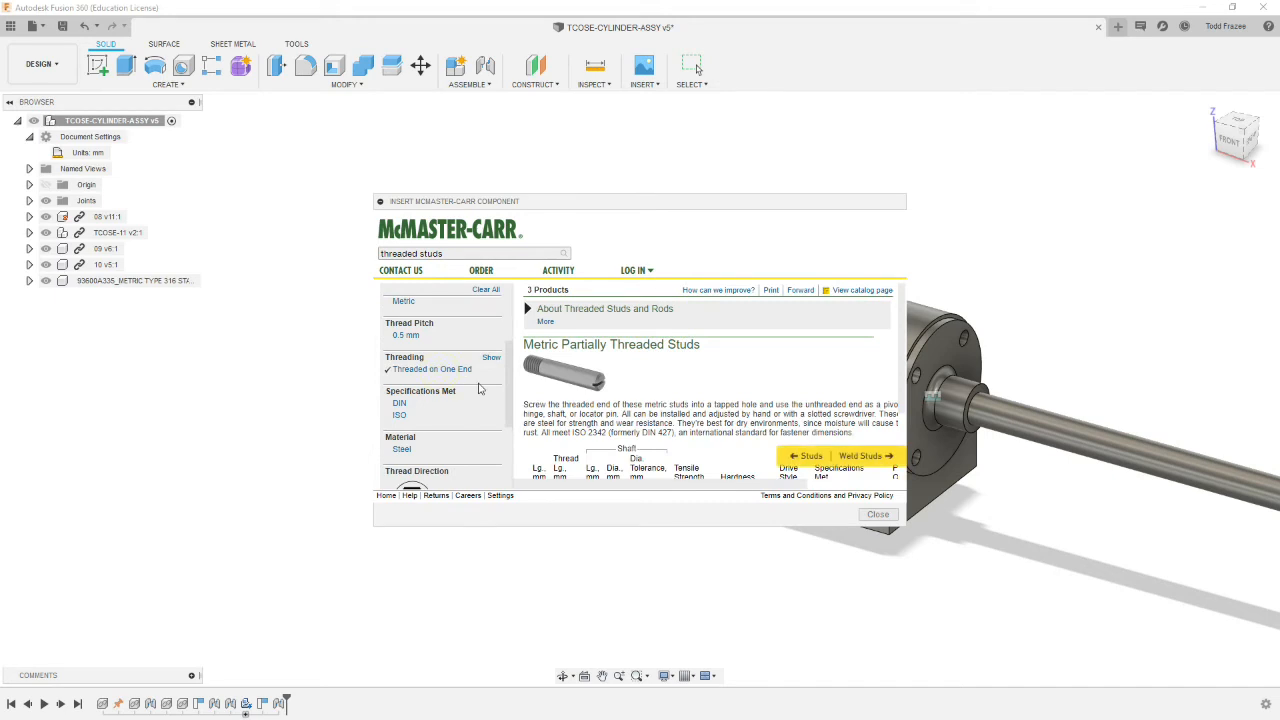
pyautogui.click(430, 336)
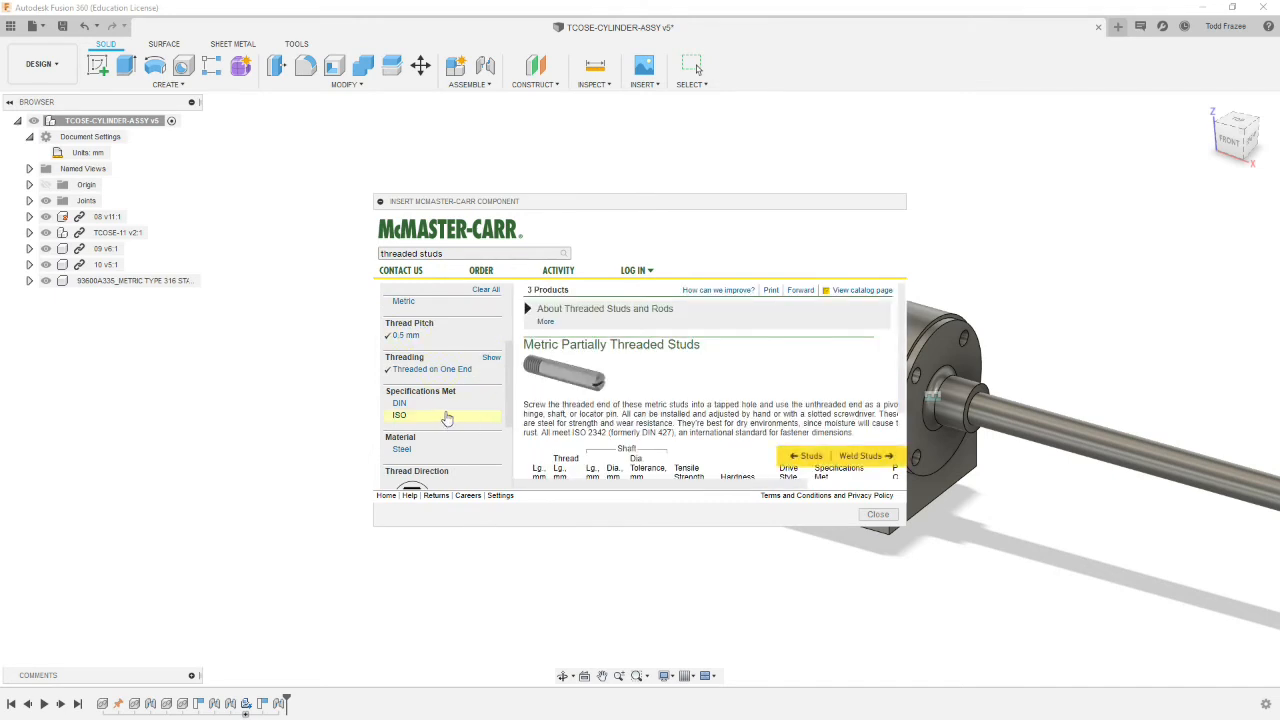
pyautogui.scroll(-2, 447, 418)
pyautogui.click(402, 383)
pyautogui.scroll(-1, 484, 396)
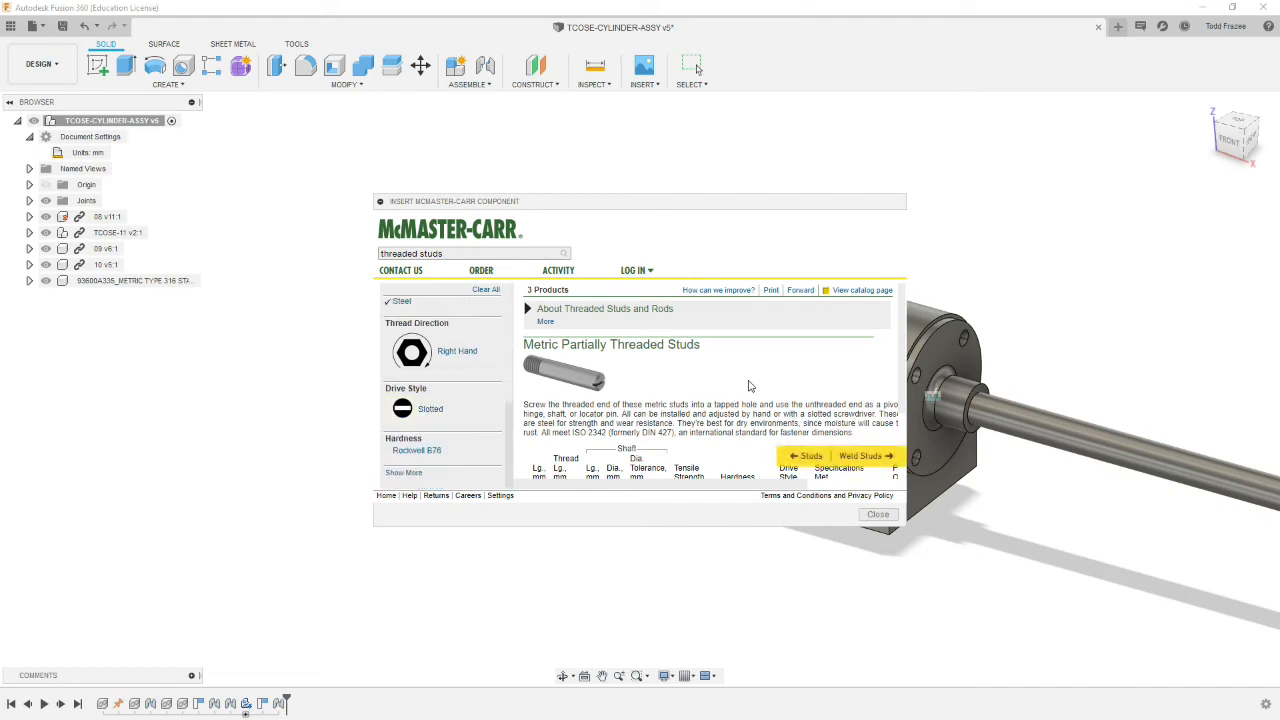
# Step: Insert the 12 mm long M3 partially threaded steel stud 97493A113 from the filtered catalogue results
pyautogui.scroll(-1, 748, 386)
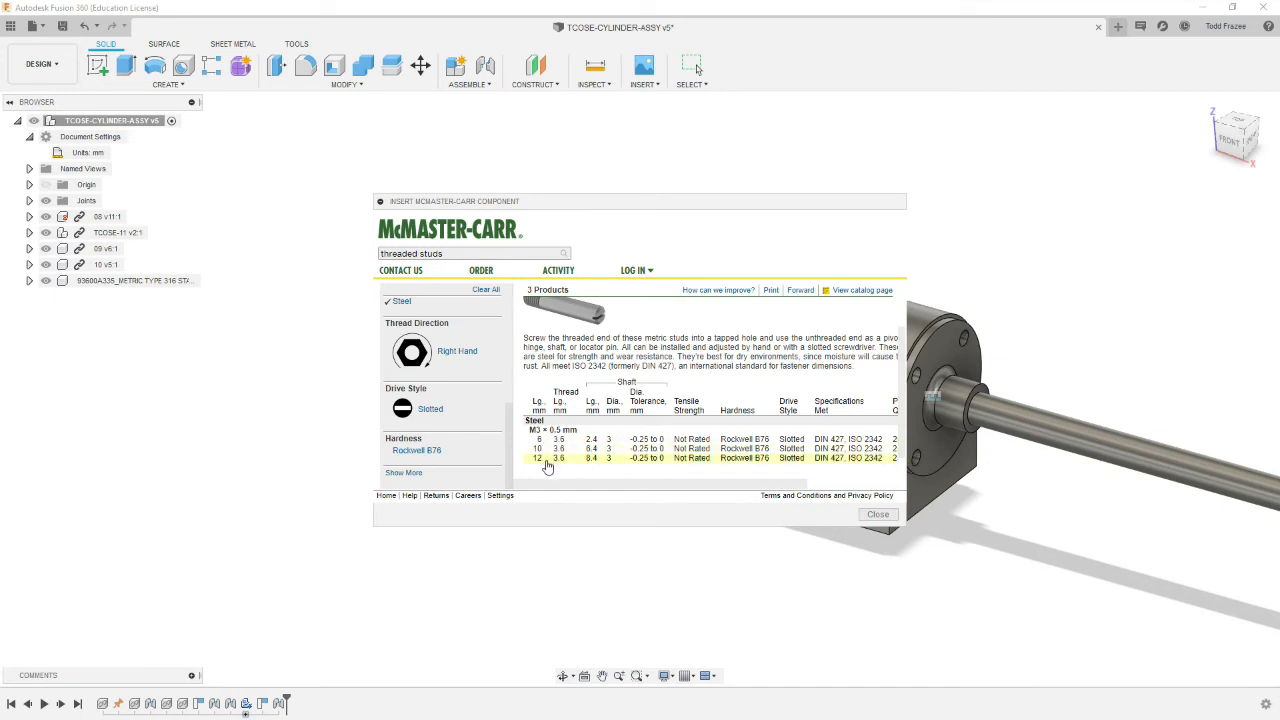
pyautogui.scroll(-1, 547, 467)
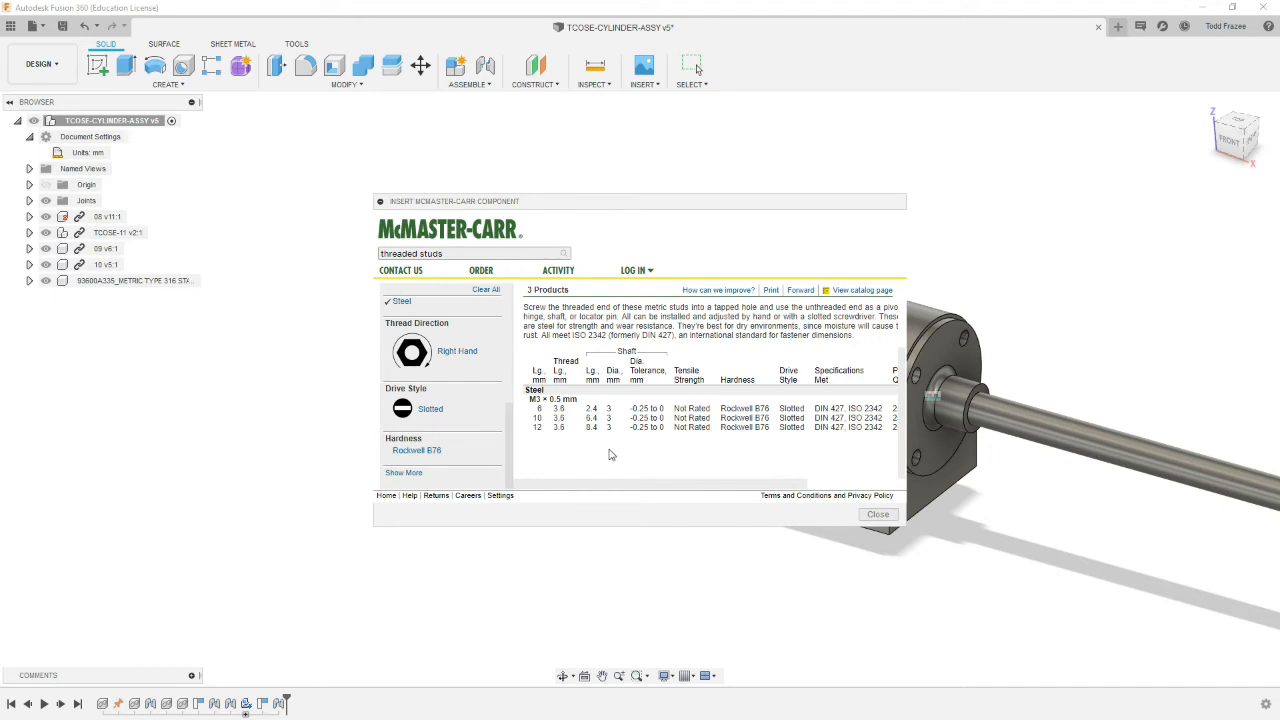
pyautogui.scroll(3, 468, 410)
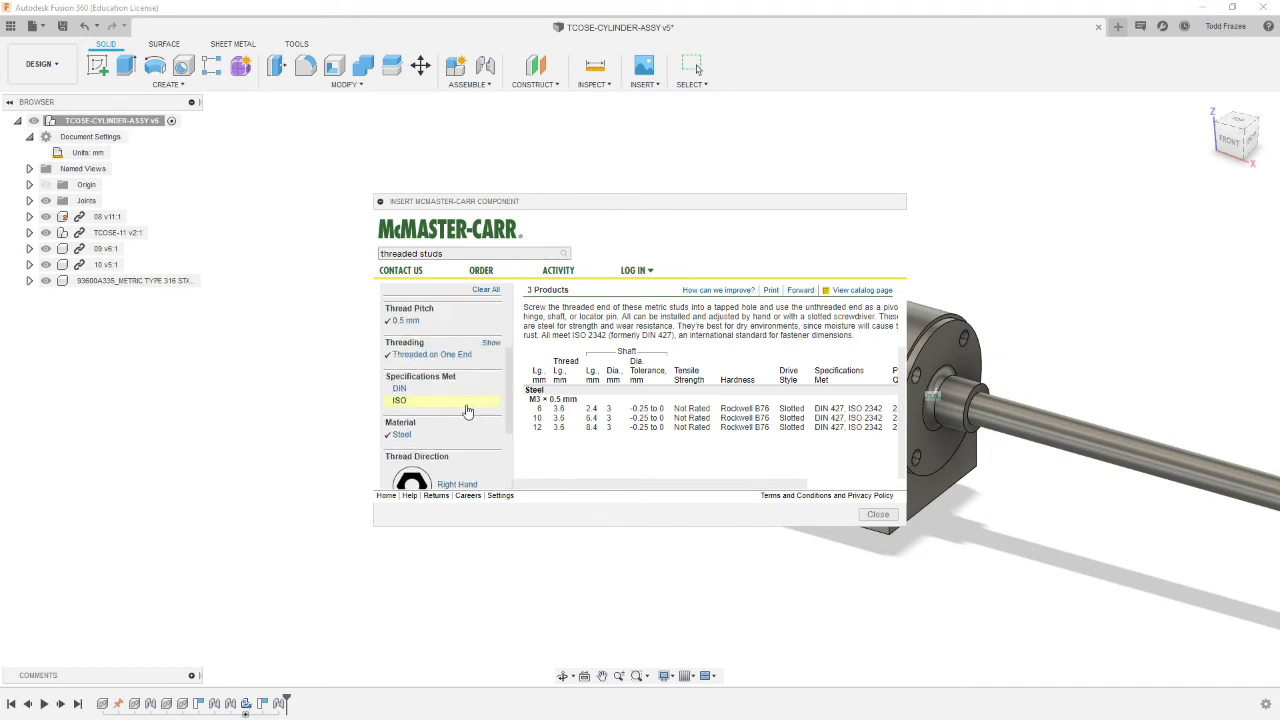
pyautogui.scroll(3, 740, 405)
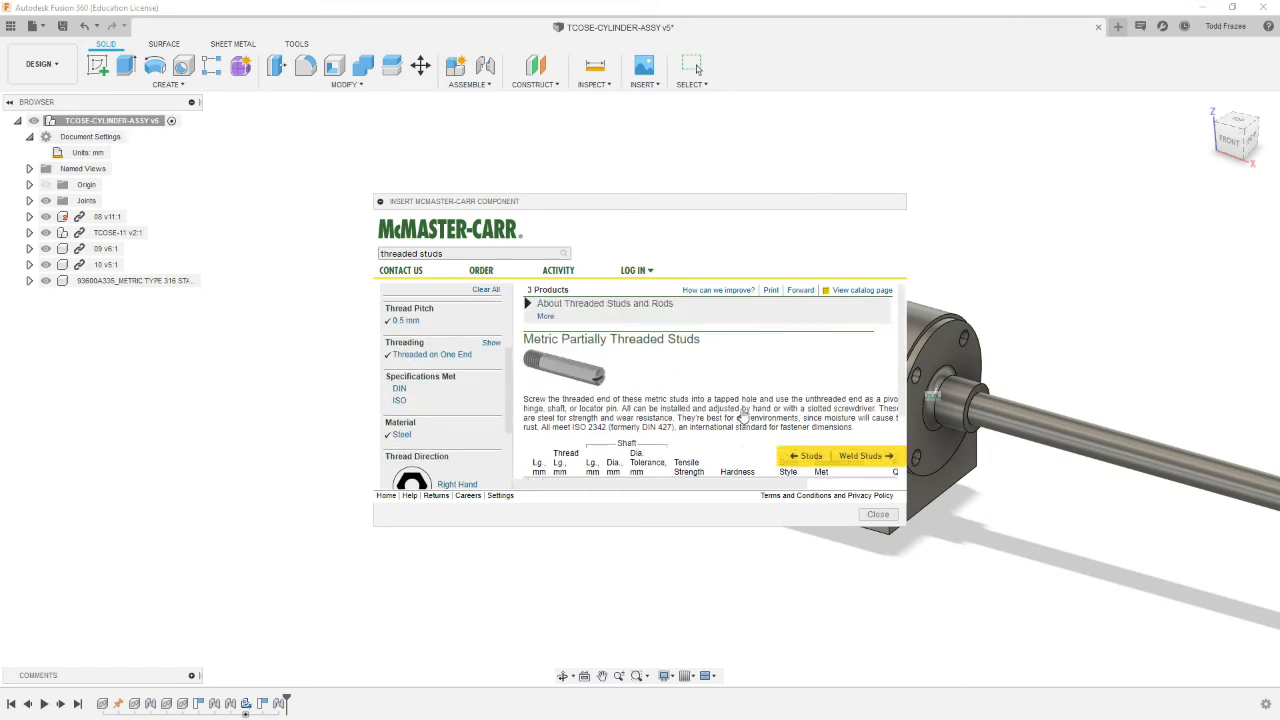
pyautogui.scroll(-3, 743, 405)
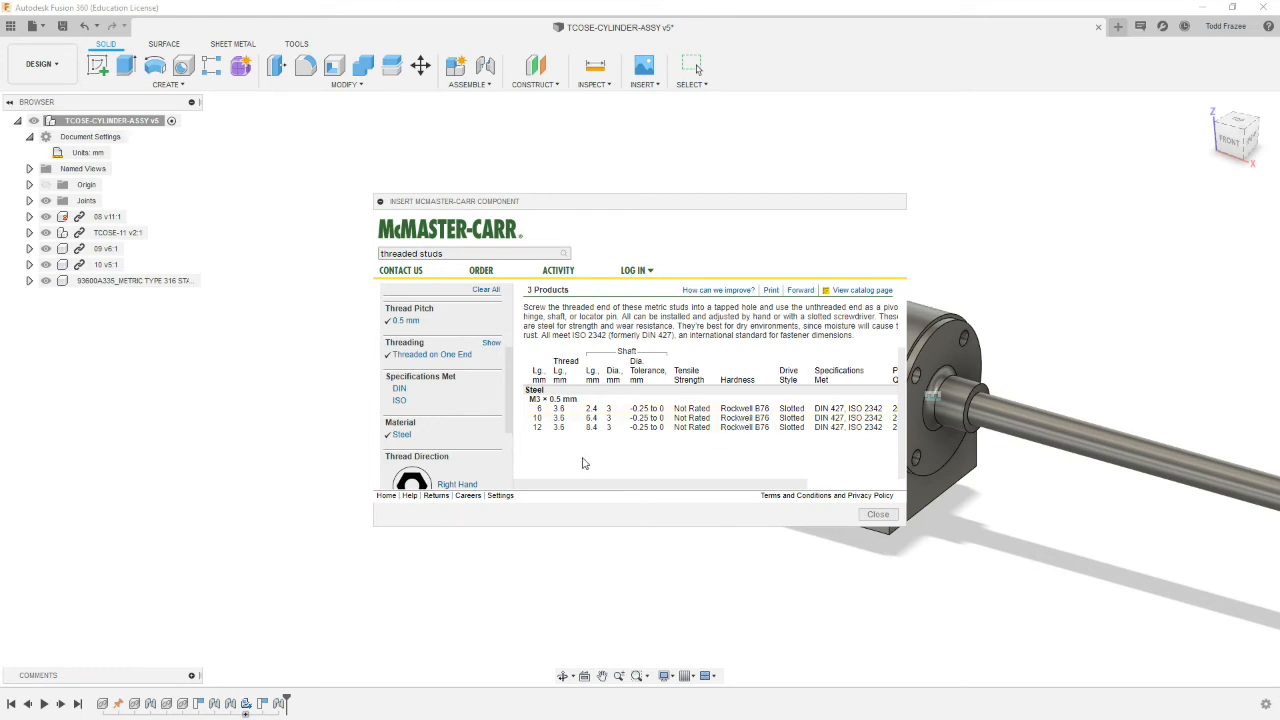
pyautogui.moveTo(772, 488); pyautogui.dragTo(900, 489)
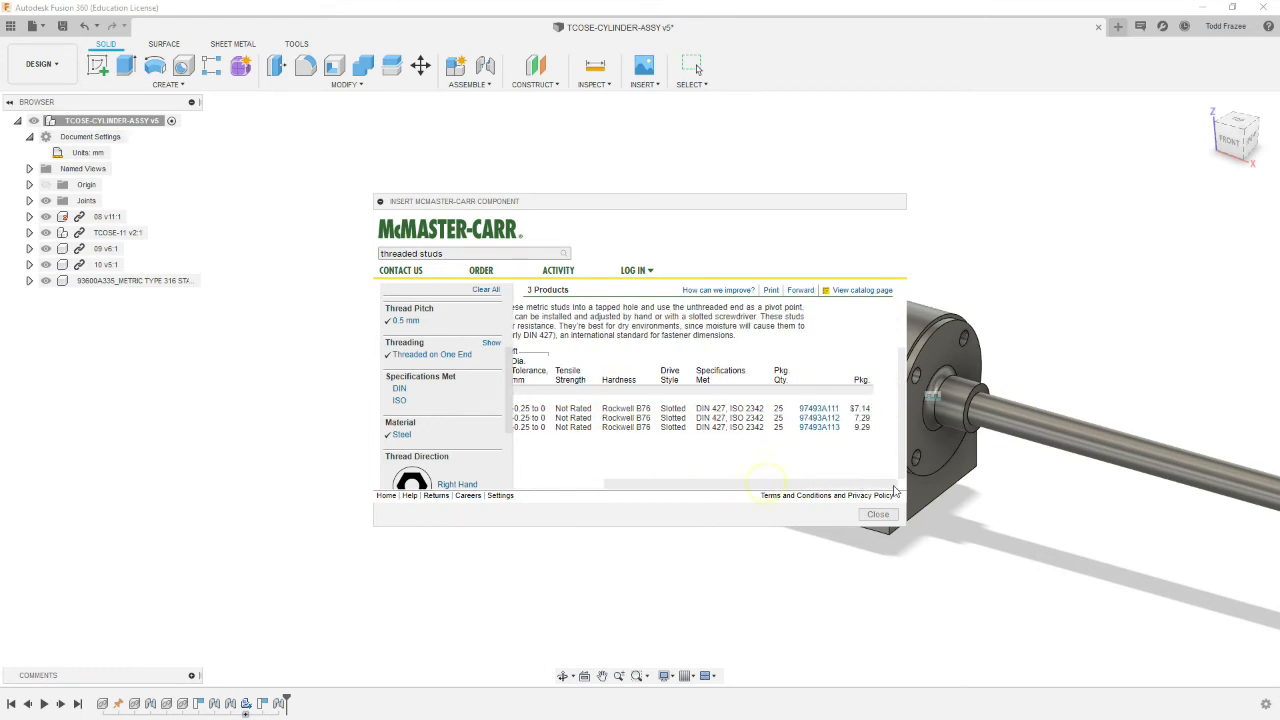
pyautogui.click(819, 428)
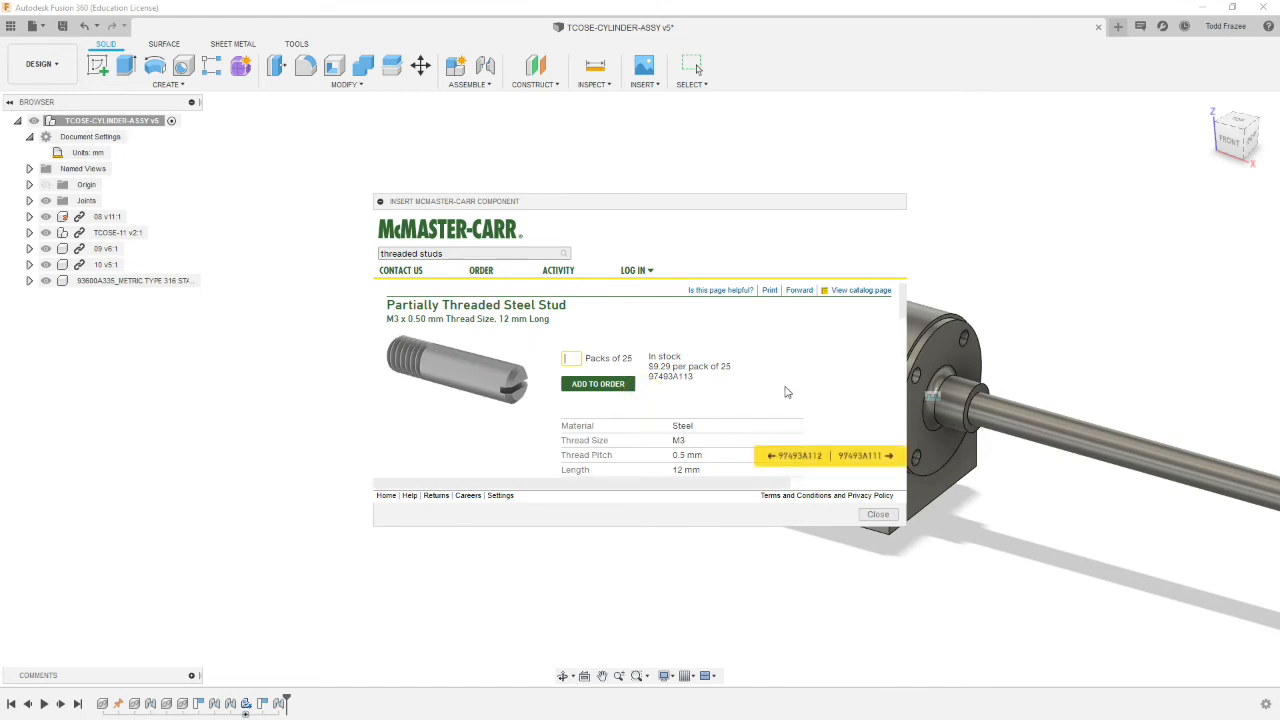
pyautogui.scroll(-10, 715, 398)
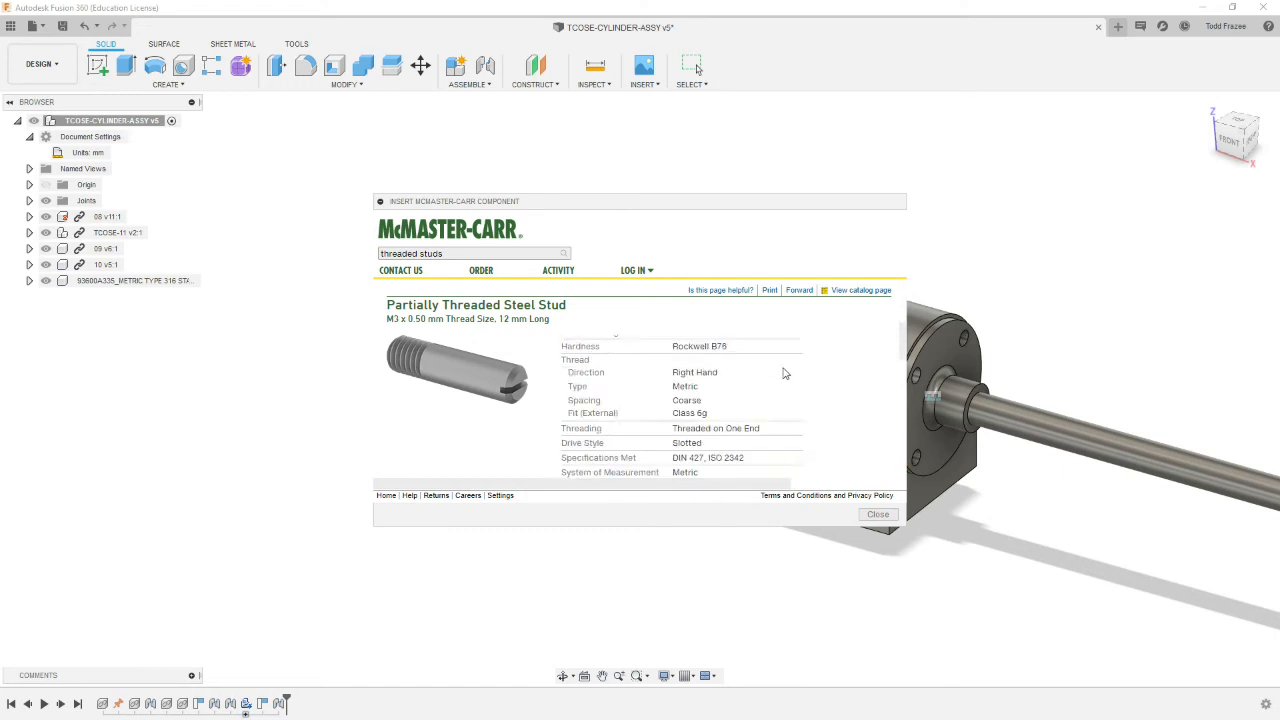
pyautogui.click(559, 429)
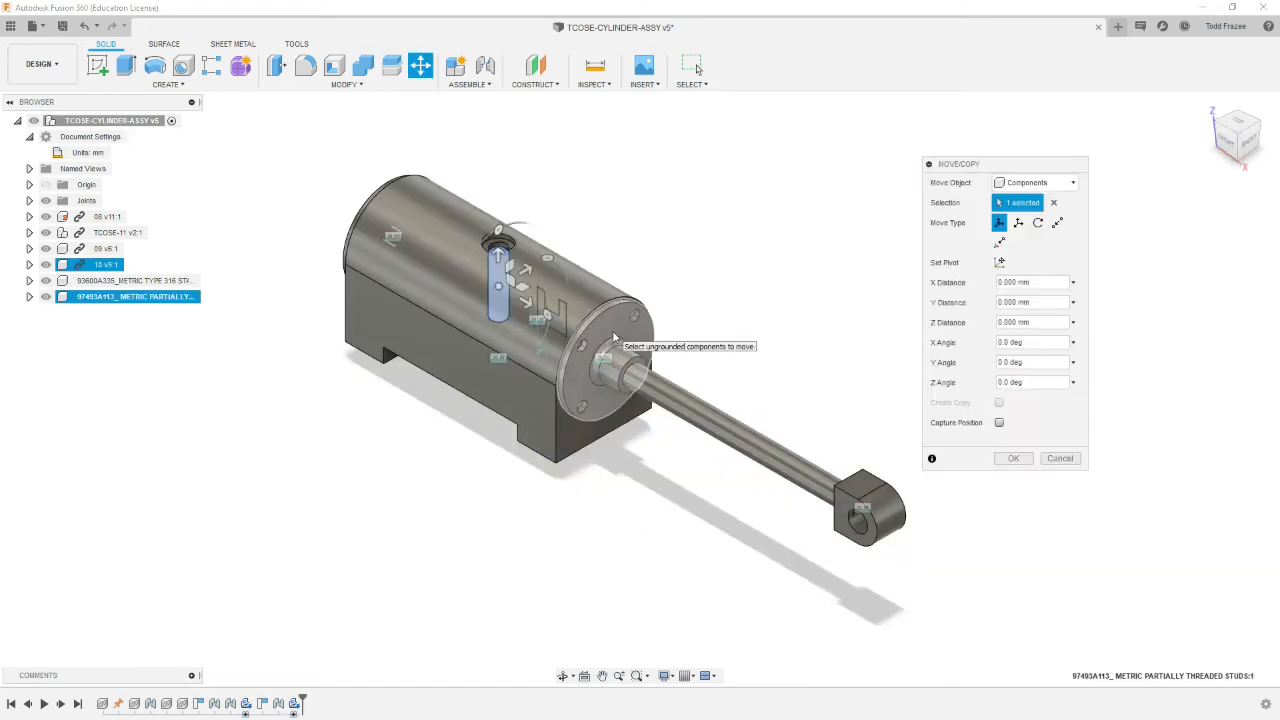
# Step: Move the stud clear of the cylinder, about 51.6 mm in X and 39.6 mm in Z, and rotate it -180° about Y
pyautogui.moveTo(512, 282); pyautogui.dragTo(760, 206)
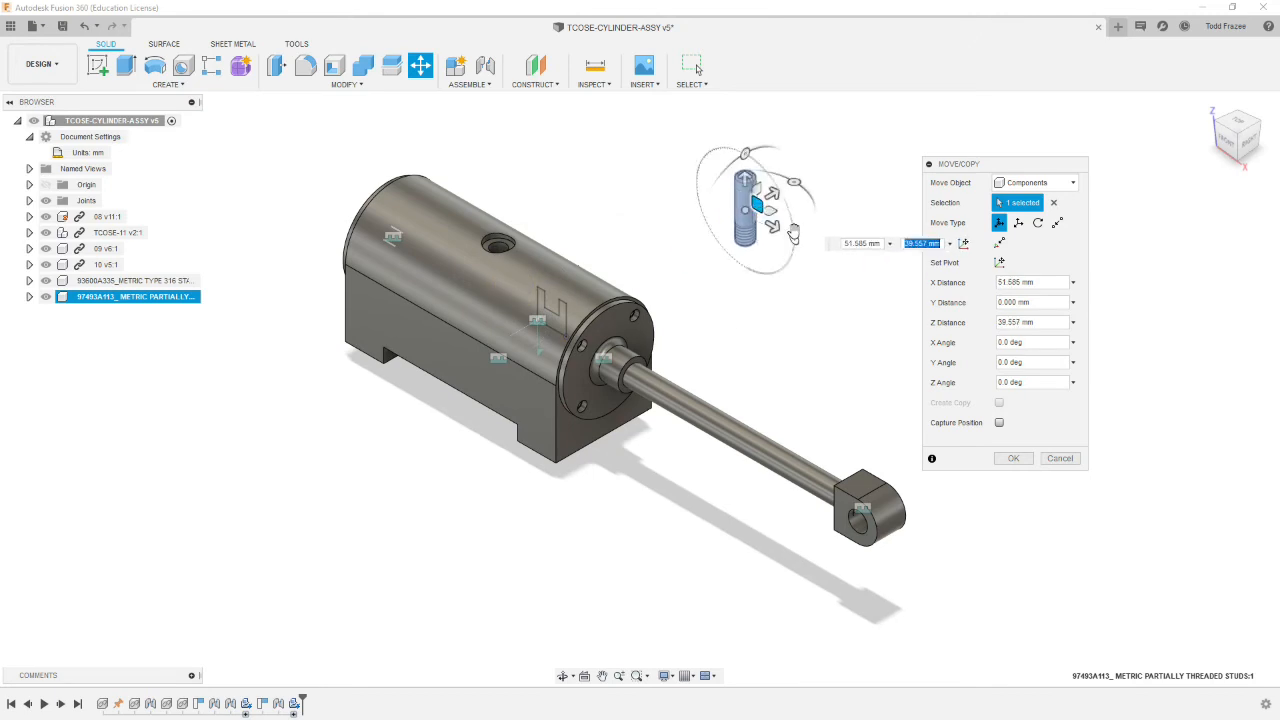
pyautogui.moveTo(795, 240); pyautogui.dragTo(651, 156)
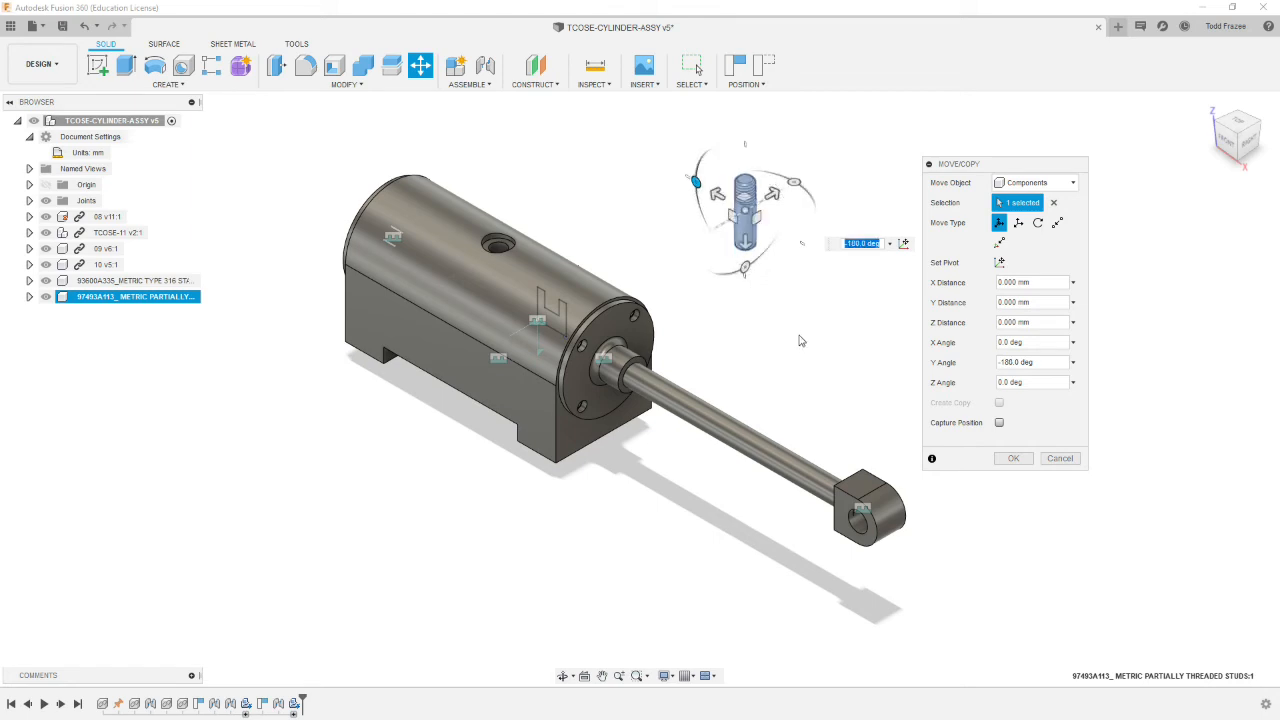
pyautogui.click(1012, 458)
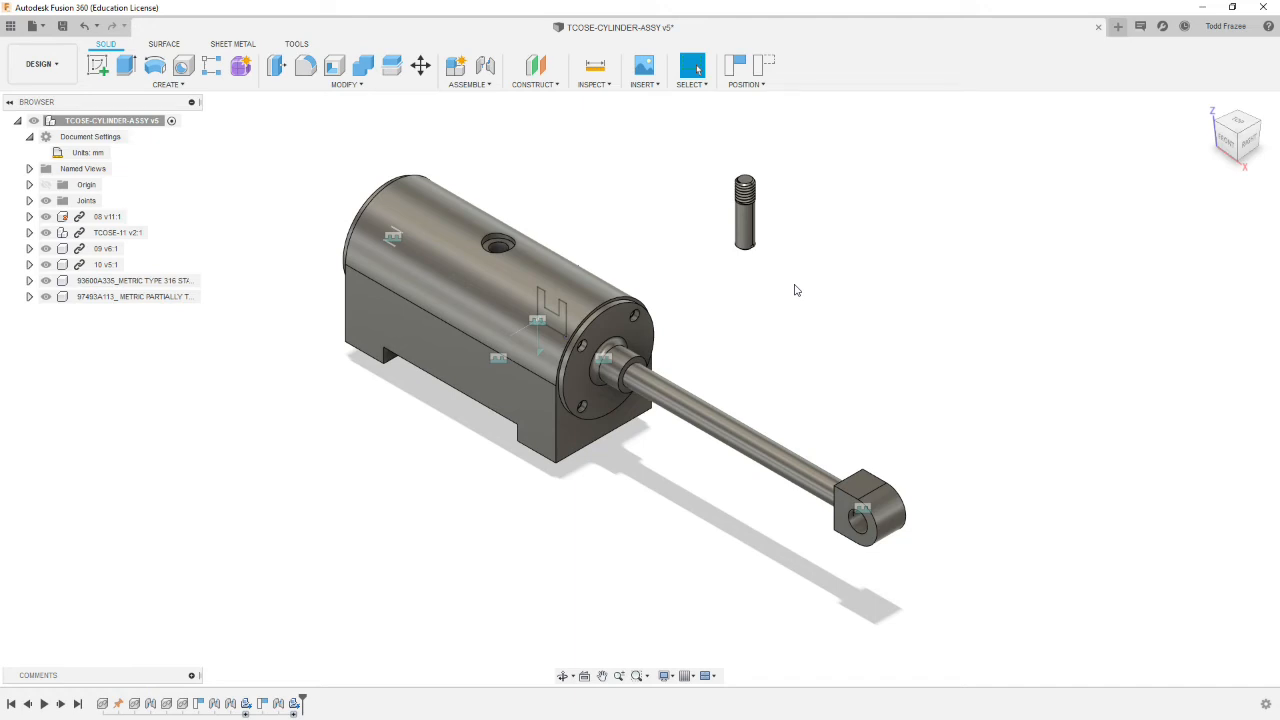
# Step: Capture the components' current position and join the stud's slotted end to the small bore inside the hole atop the cylinder body
pyautogui.scroll(3, 505, 248)
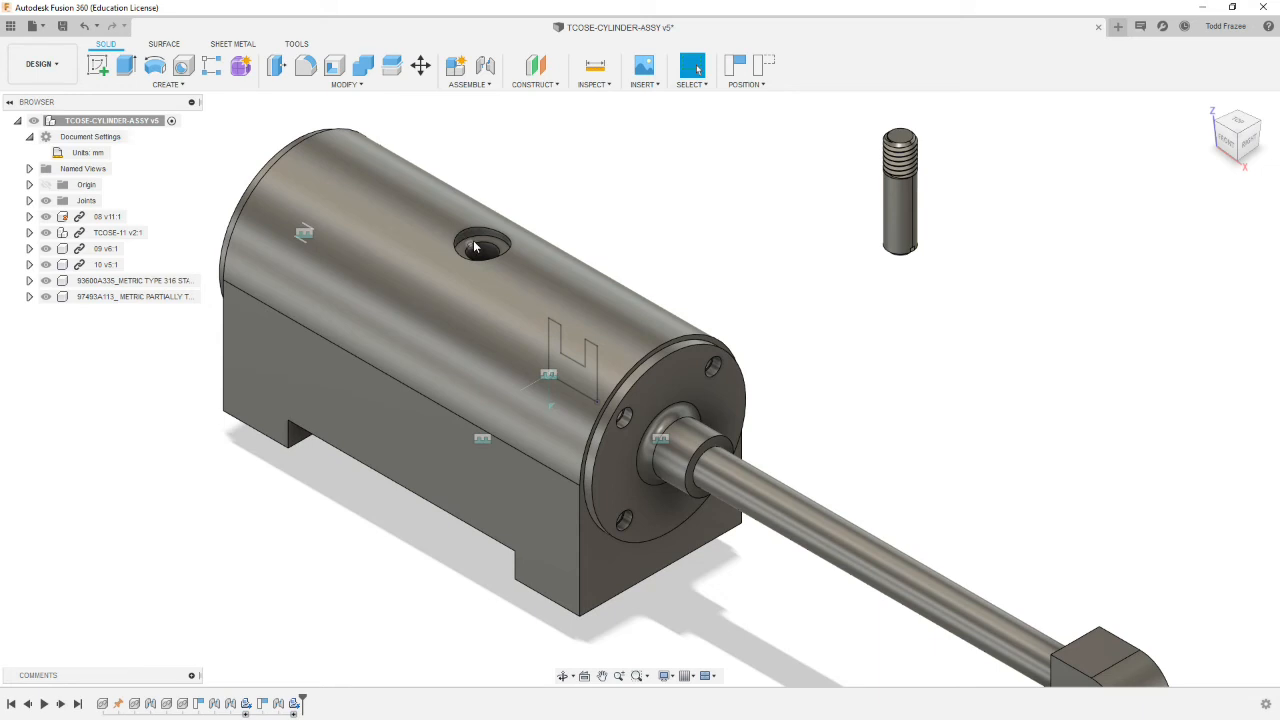
pyautogui.scroll(10, 476, 250)
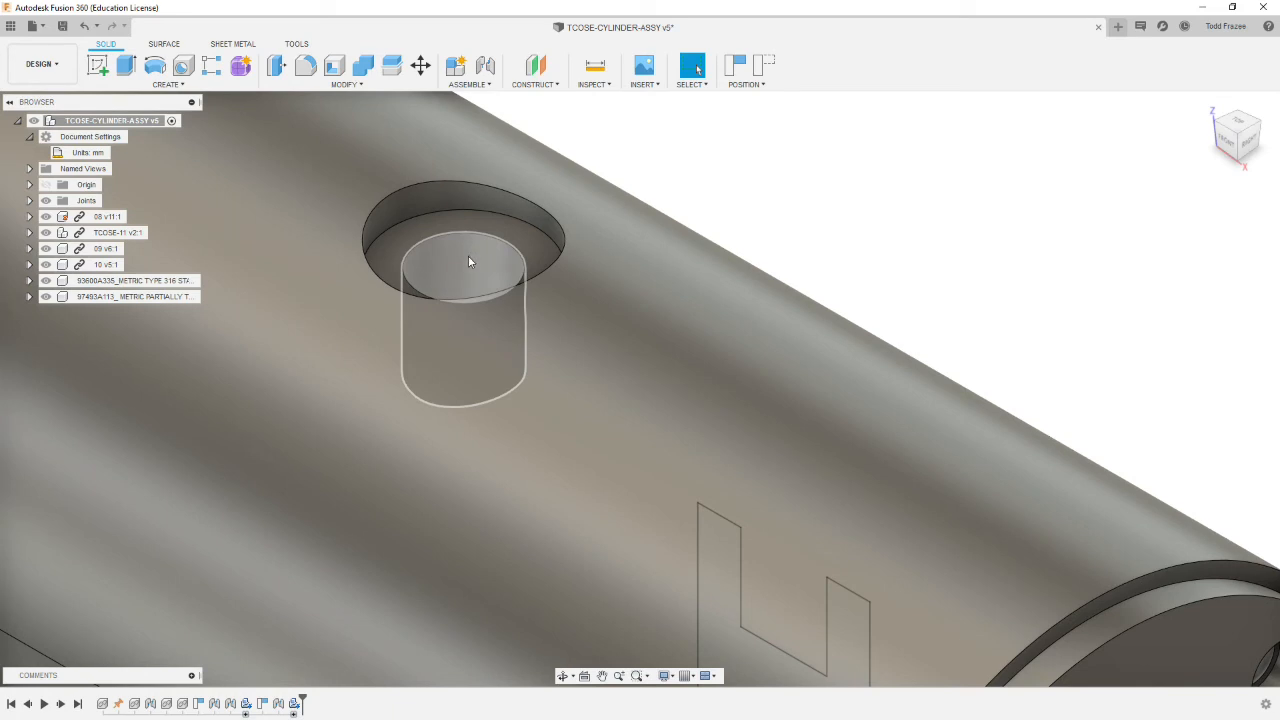
pyautogui.scroll(-10, 470, 259)
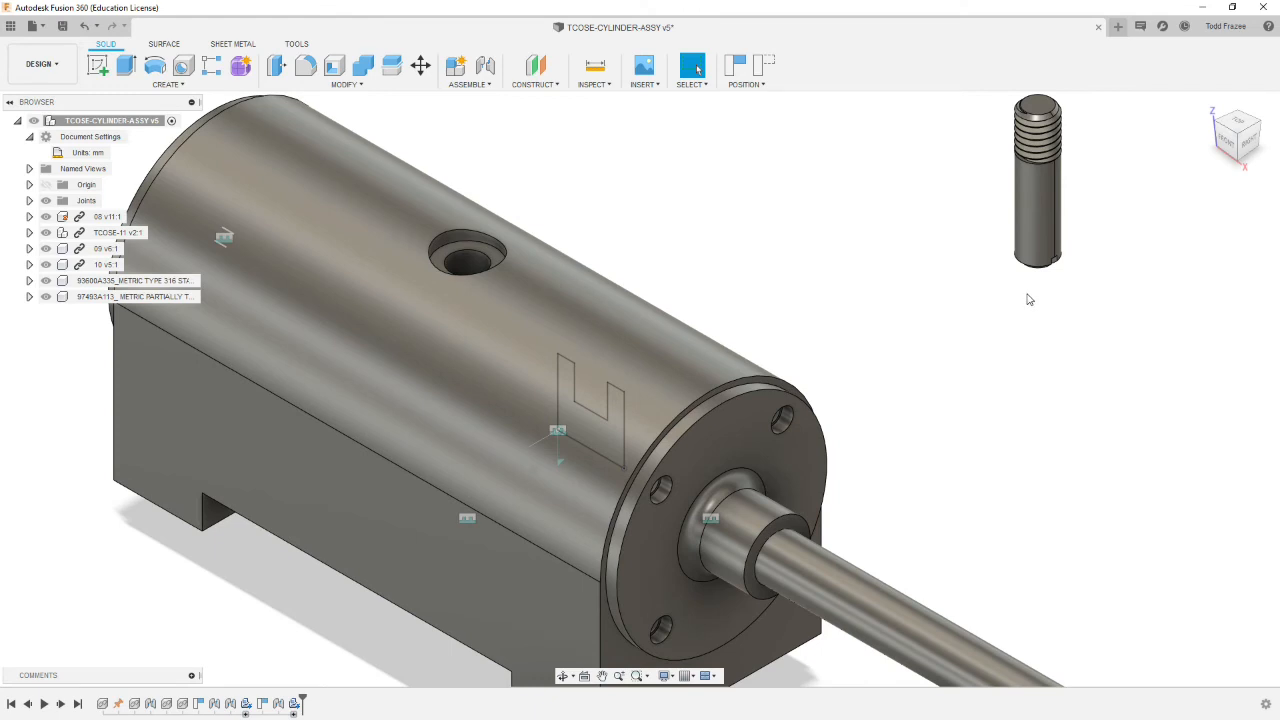
pyautogui.click(486, 67)
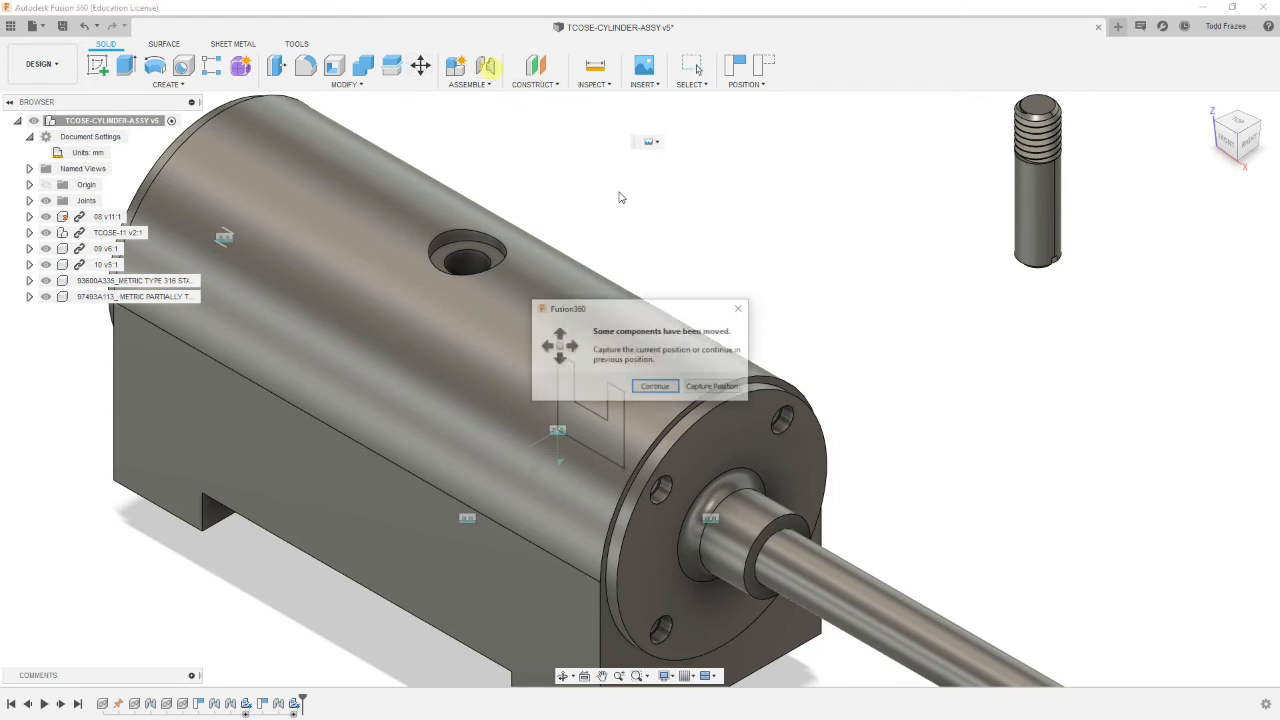
pyautogui.click(722, 388)
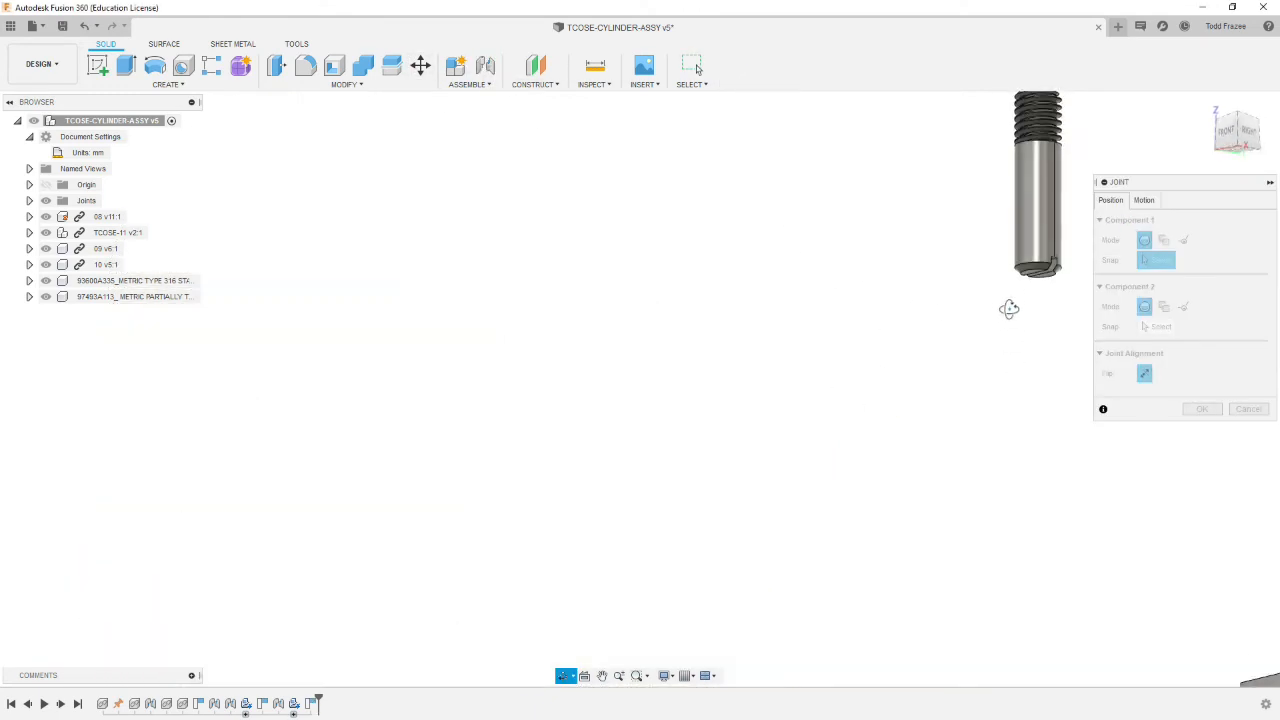
pyautogui.keyDown('shift'); pyautogui.moveTo(1009, 309); pyautogui.dragTo(1008, 276, button='middle'); pyautogui.keyUp('shift')
pyautogui.scroll(5, 1058, 284)
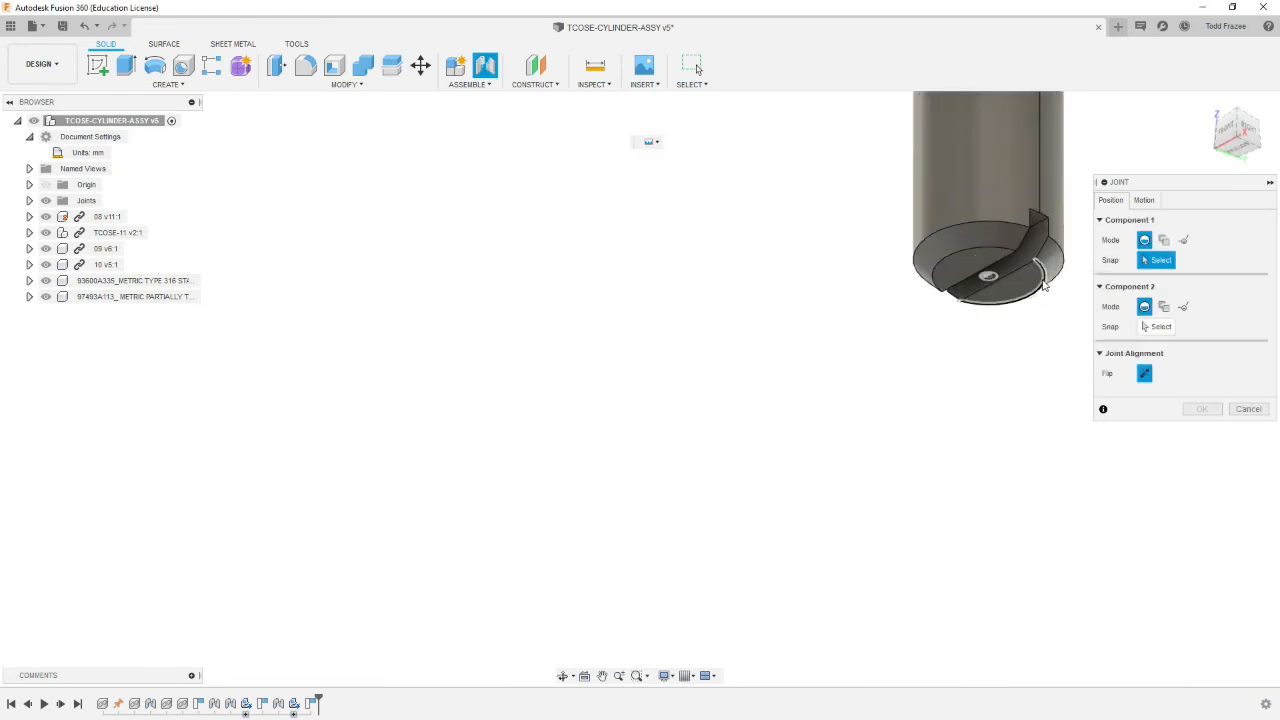
pyautogui.click(1043, 284)
pyautogui.scroll(-8, 740, 368)
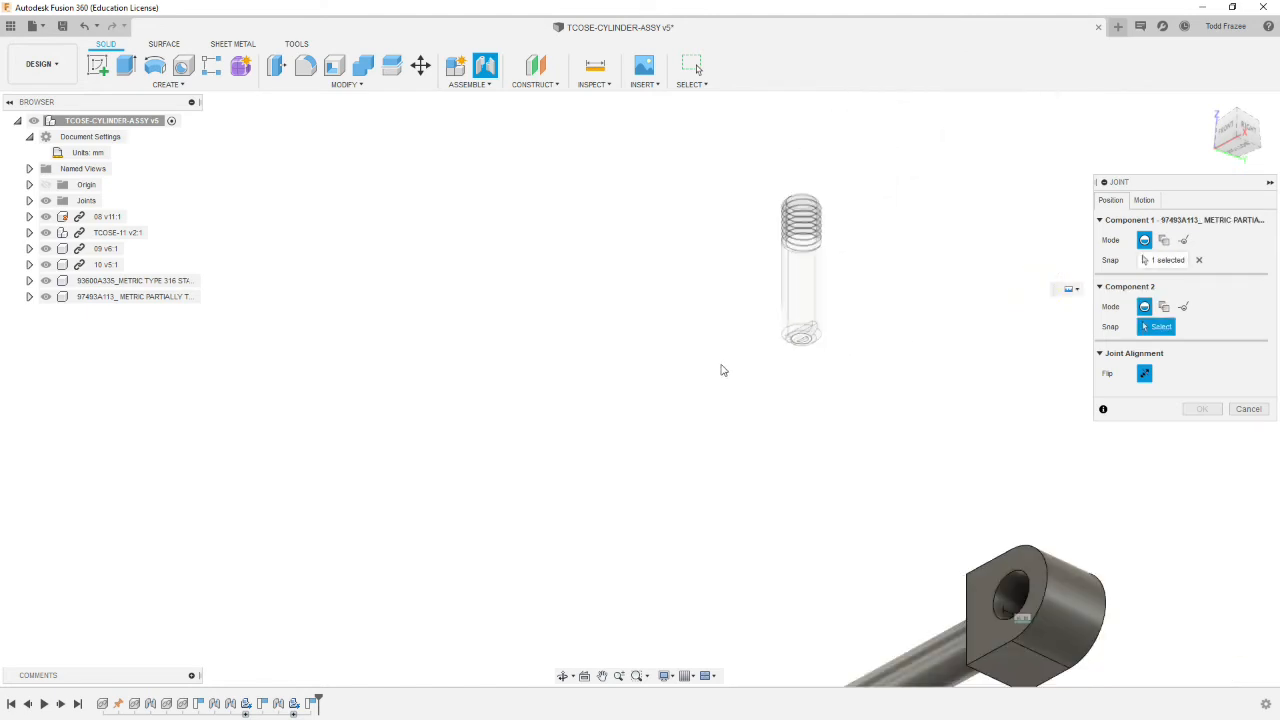
pyautogui.keyDown('shift'); pyautogui.moveTo(640, 384); pyautogui.dragTo(567, 443, button='middle'); pyautogui.keyUp('shift')
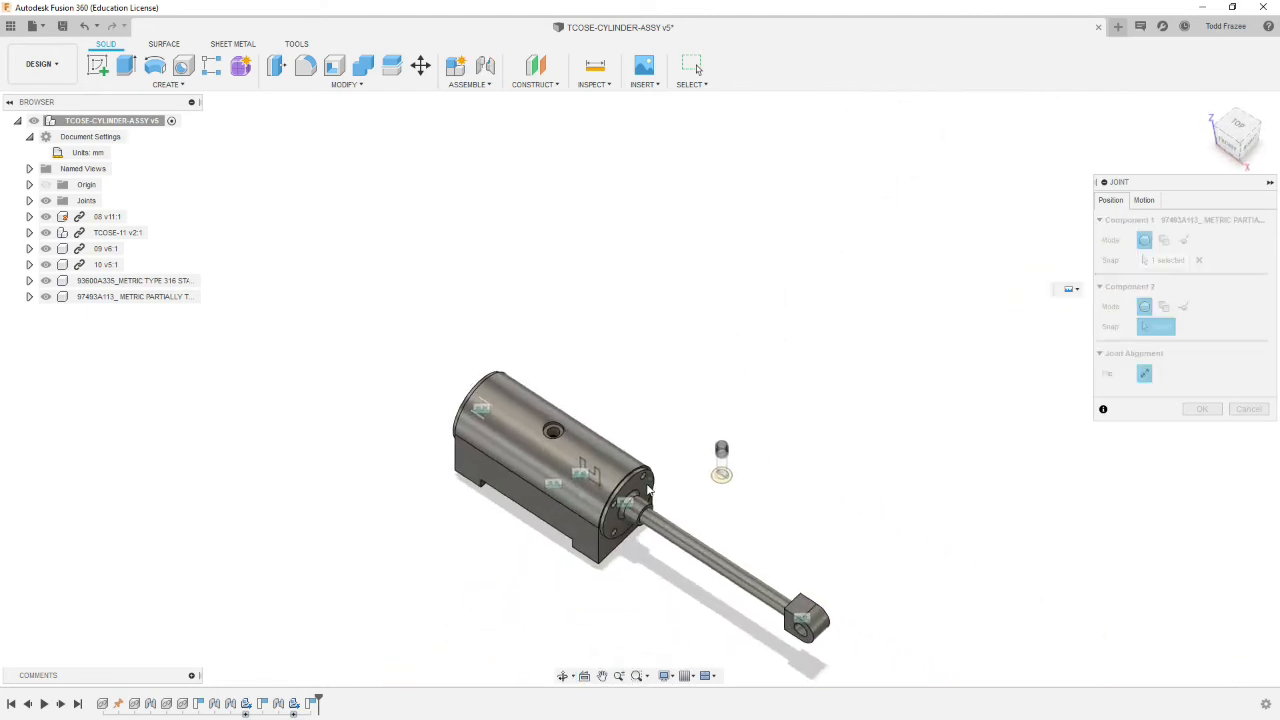
pyautogui.scroll(8, 567, 443)
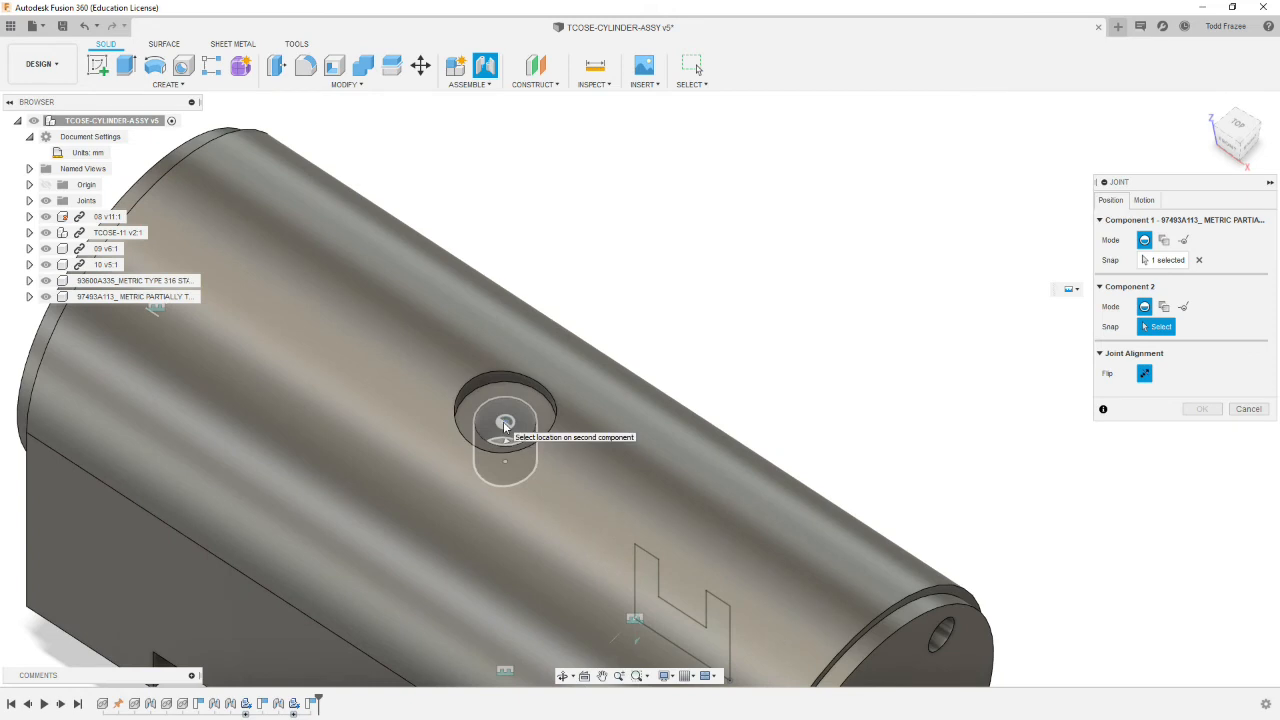
pyautogui.click(505, 426)
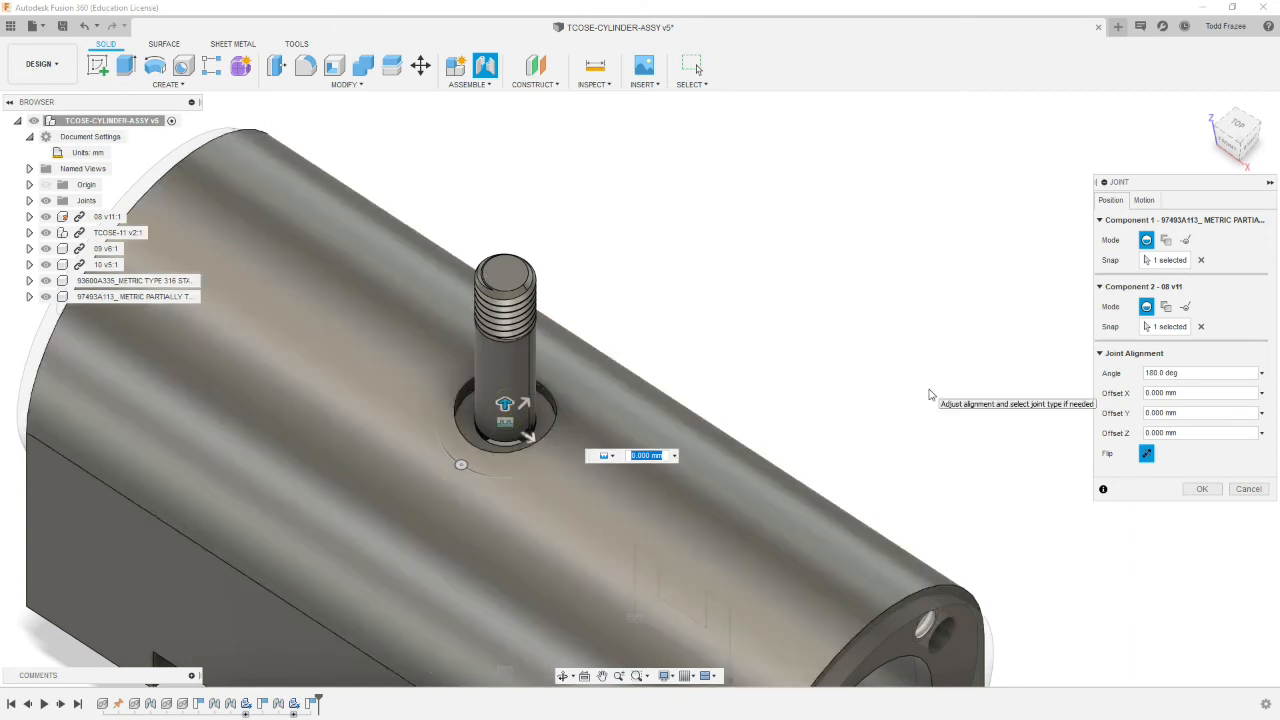
# Step: Set the stud joint's Z offset to -2 mm, check how the stud sits in the hole and finish the joint
pyautogui.write('-2')
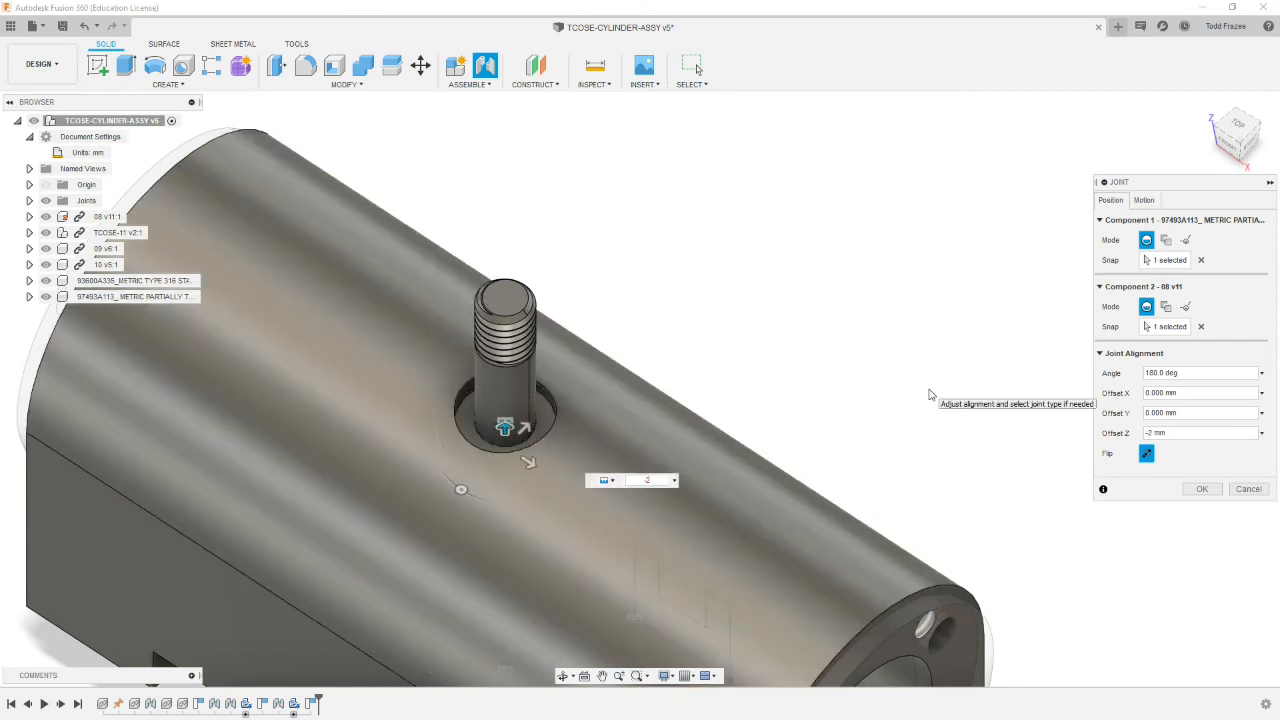
pyautogui.scroll(-5, 763, 360)
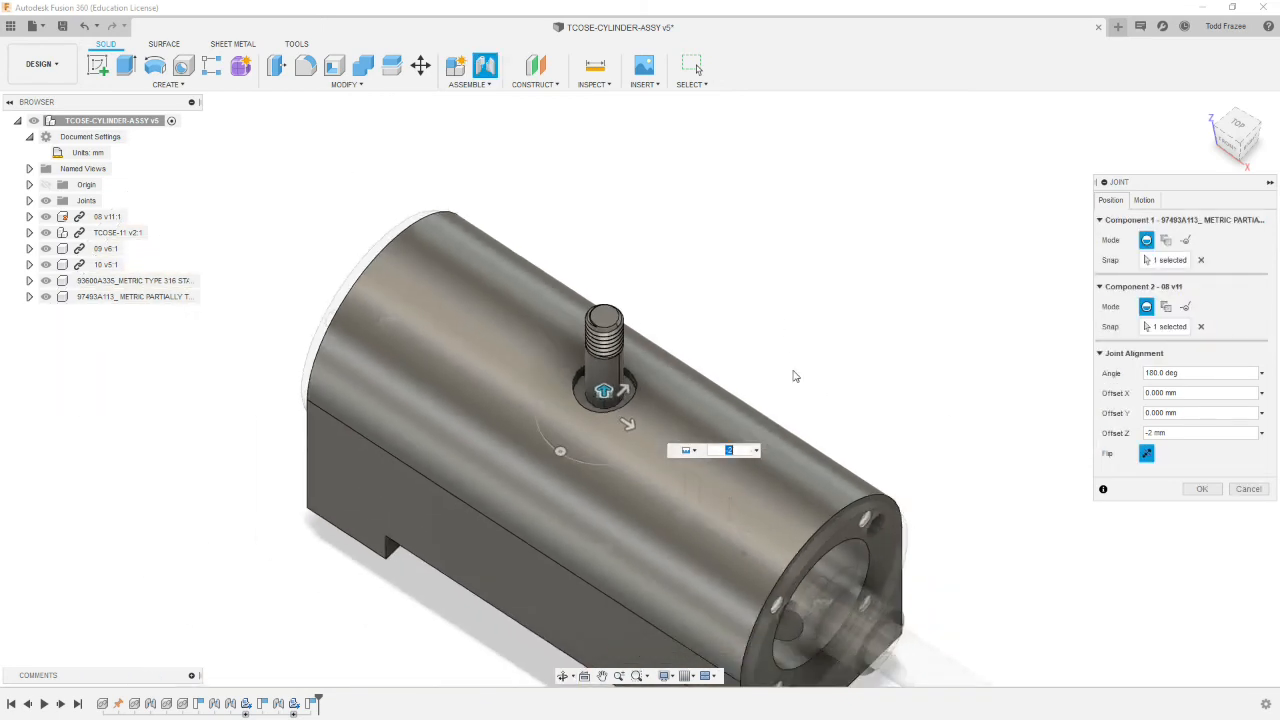
pyautogui.keyDown('shift'); pyautogui.moveTo(804, 420); pyautogui.dragTo(808, 386, button='middle'); pyautogui.keyUp('shift')
pyautogui.keyDown('shift'); pyautogui.moveTo(851, 456); pyautogui.dragTo(840, 480, button='middle'); pyautogui.keyUp('shift')
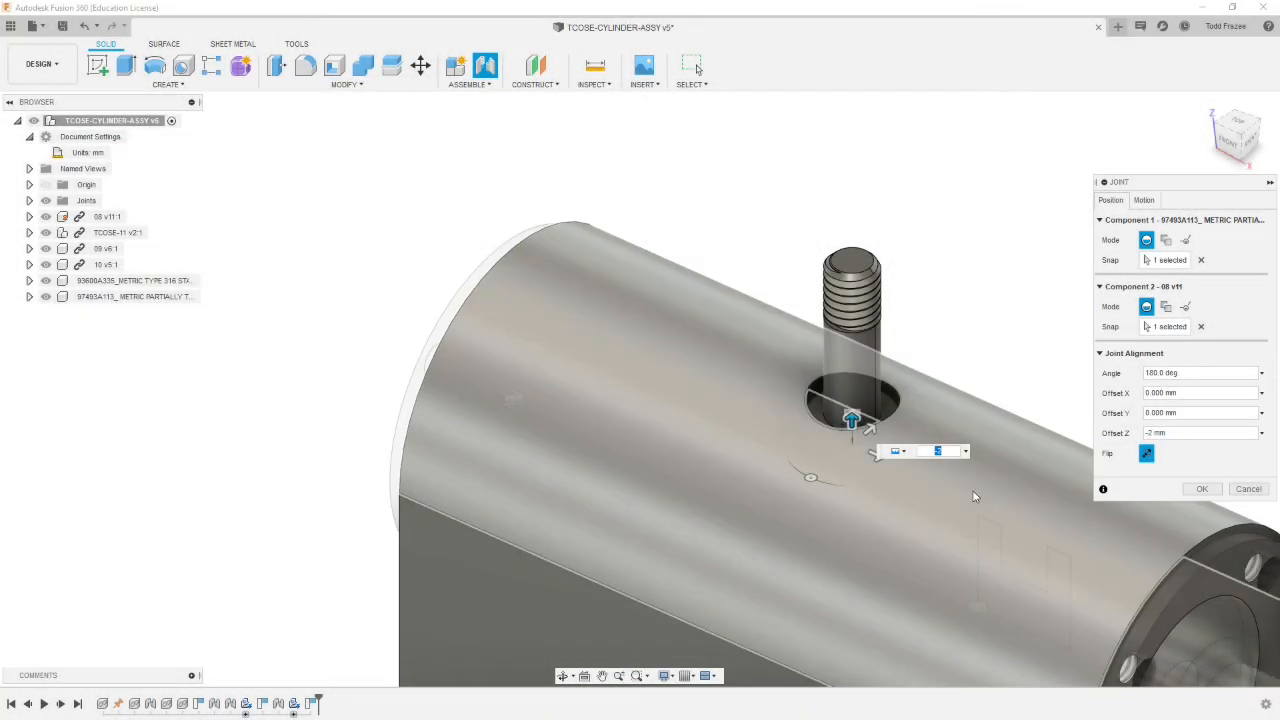
pyautogui.scroll(-7, 968, 486)
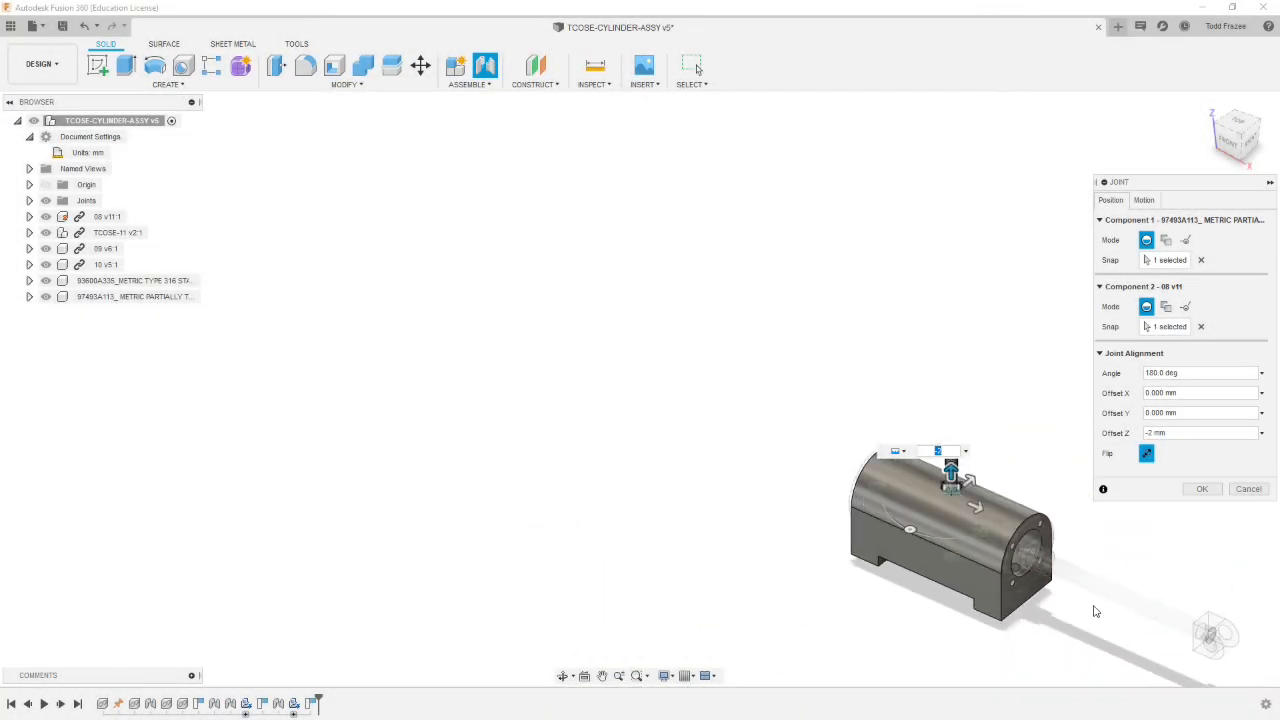
pyautogui.scroll(3, 1106, 626)
pyautogui.scroll(1, 1039, 618)
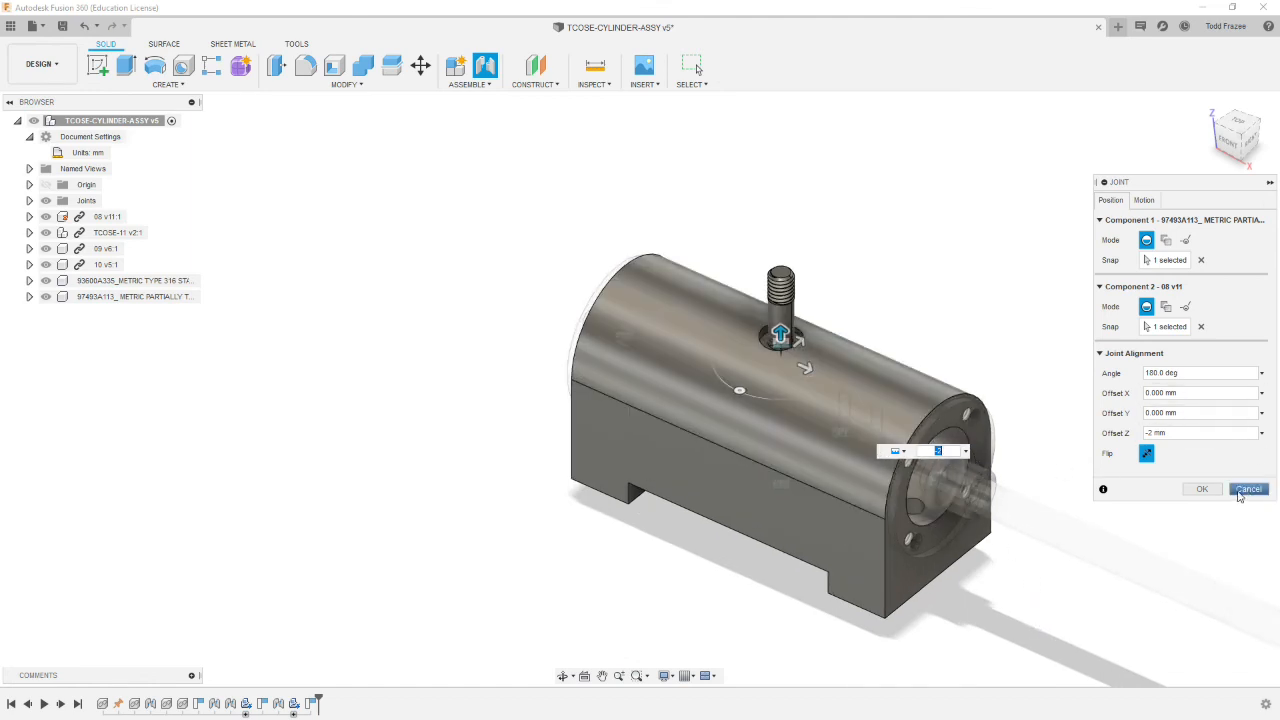
pyautogui.click(1204, 492)
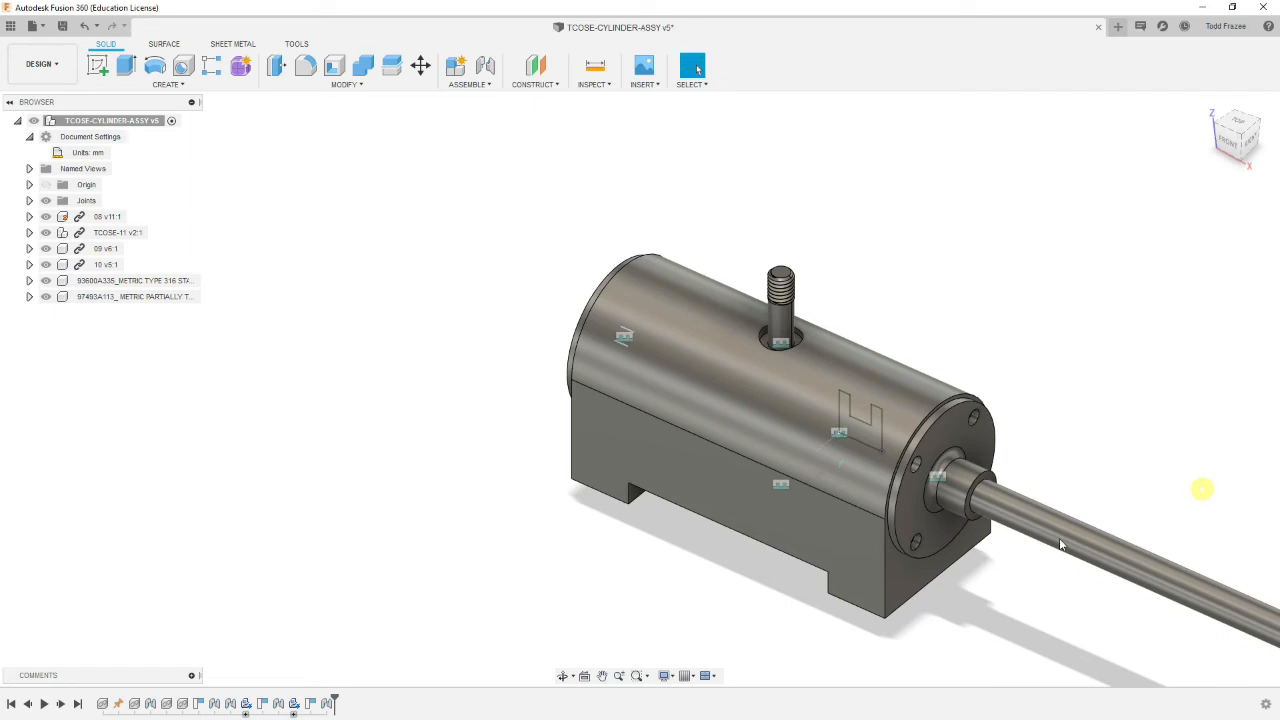
# Step: Check the assembly from below, open the McMaster-Carr component catalogue and search for screws
pyautogui.keyDown('shift'); pyautogui.moveTo(659, 553); pyautogui.dragTo(742, 471, button='middle'); pyautogui.keyUp('shift')
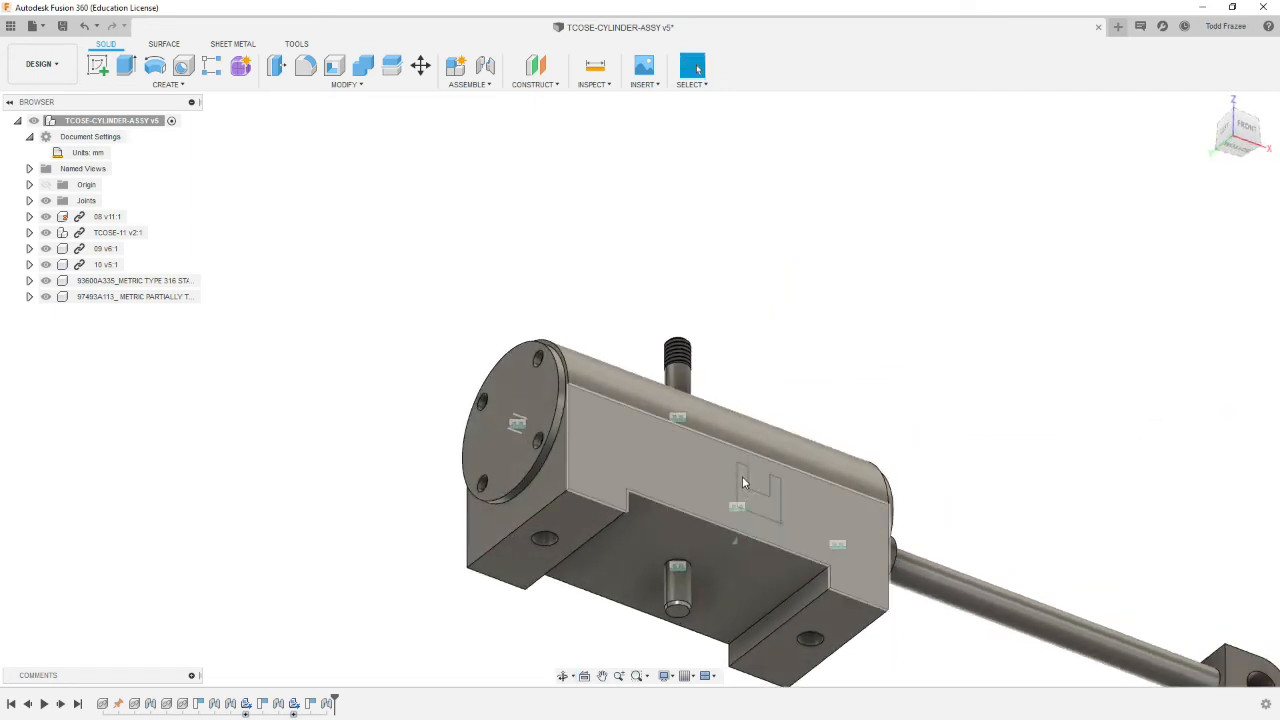
pyautogui.keyDown('shift'); pyautogui.moveTo(551, 566); pyautogui.dragTo(594, 583, button='middle'); pyautogui.keyUp('shift')
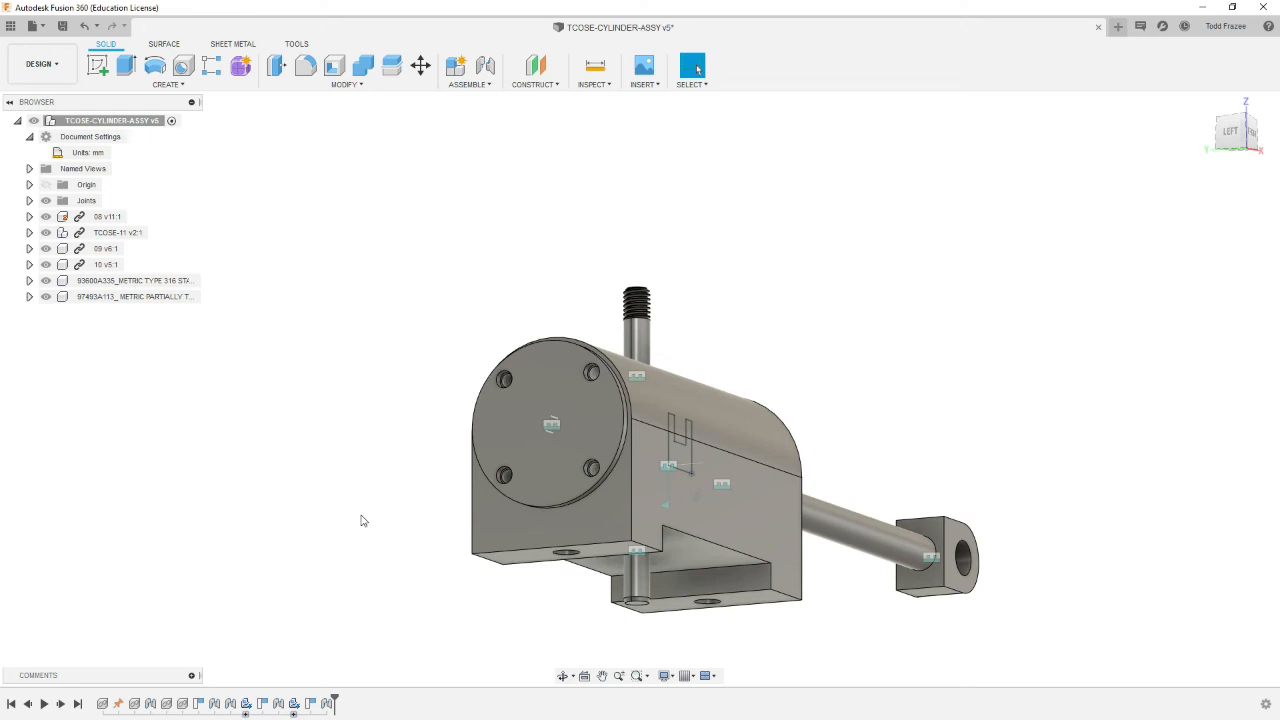
pyautogui.click(311, 496)
pyautogui.click(657, 86)
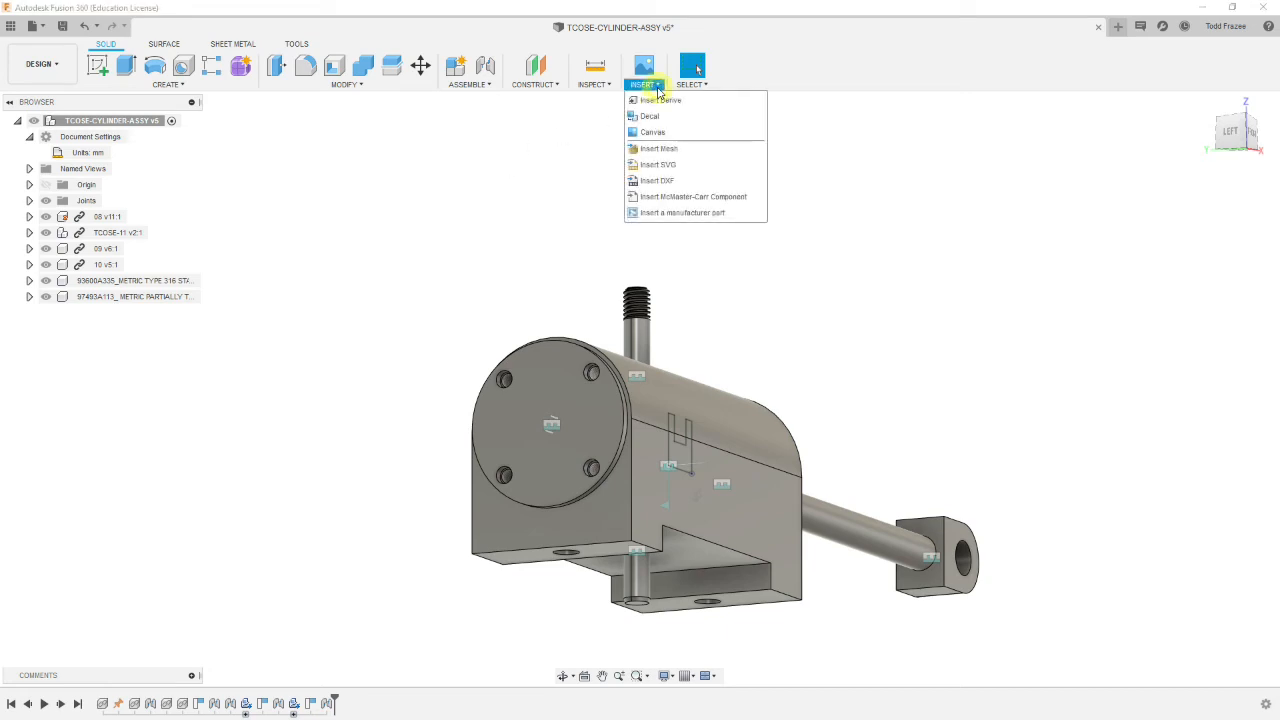
pyautogui.click(669, 199)
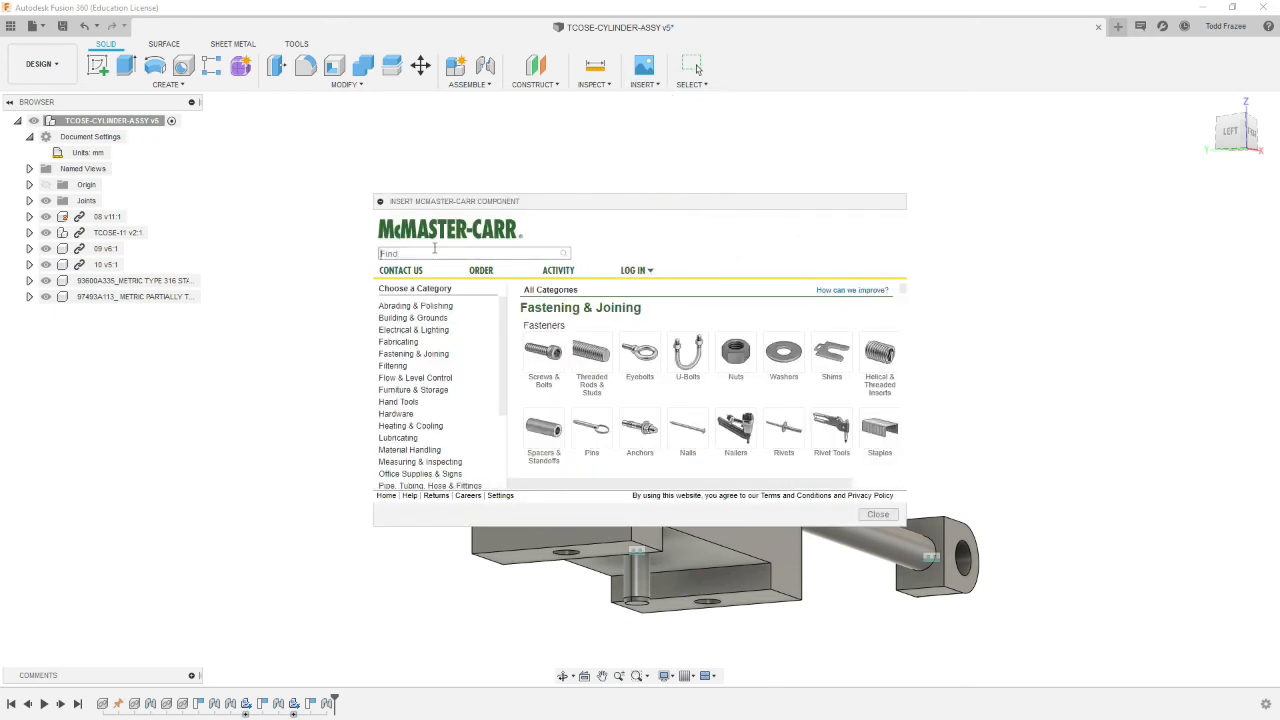
pyautogui.write('screws')
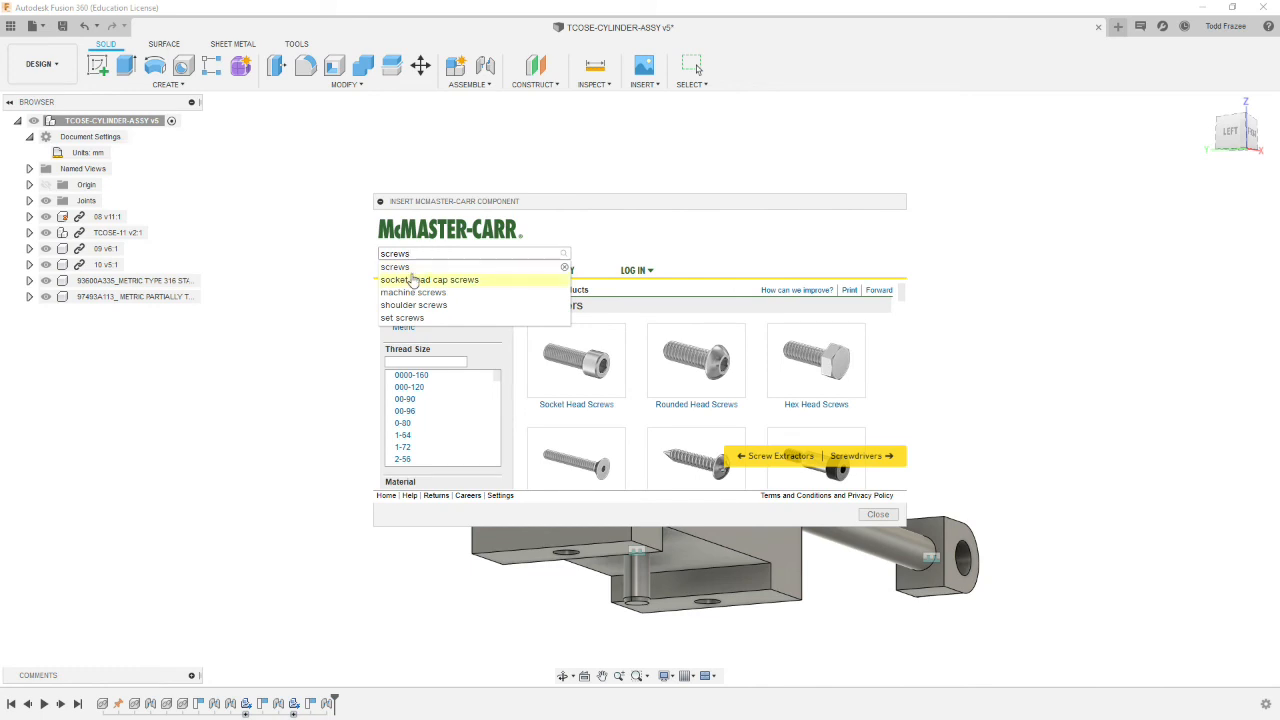
pyautogui.click(407, 271)
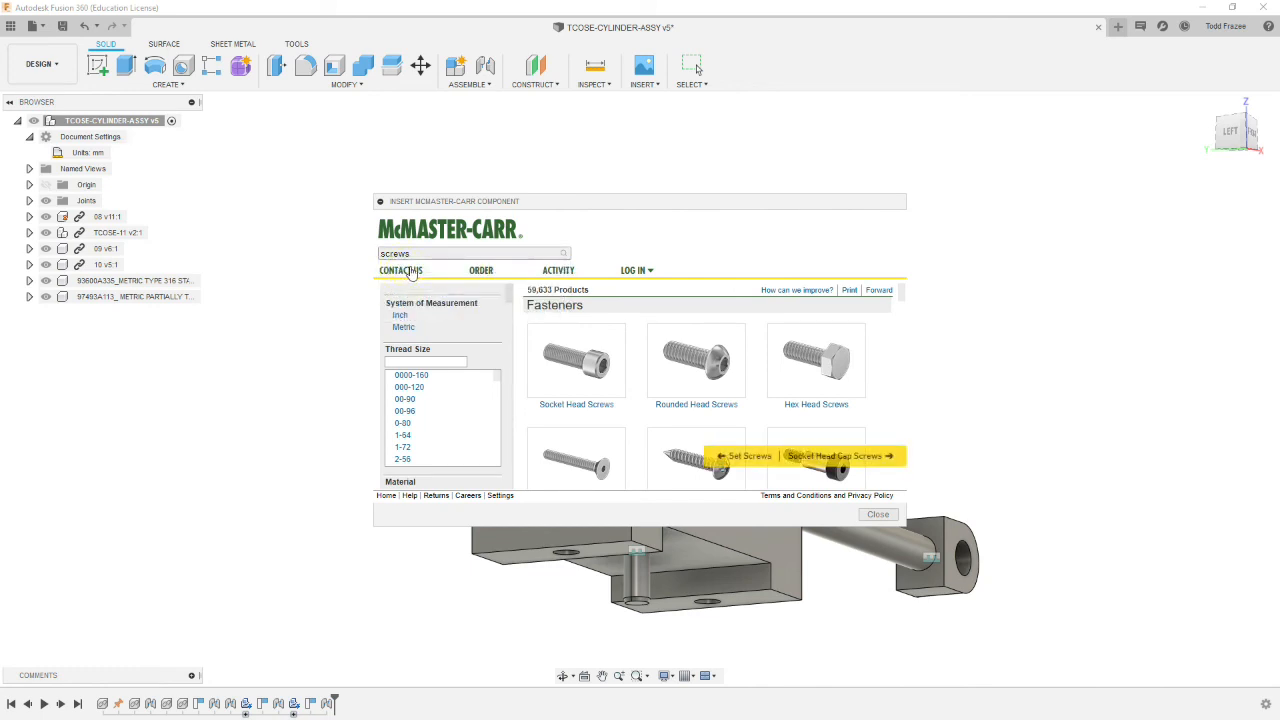
pyautogui.scroll(-1, 792, 348)
pyautogui.scroll(-2, 792, 348)
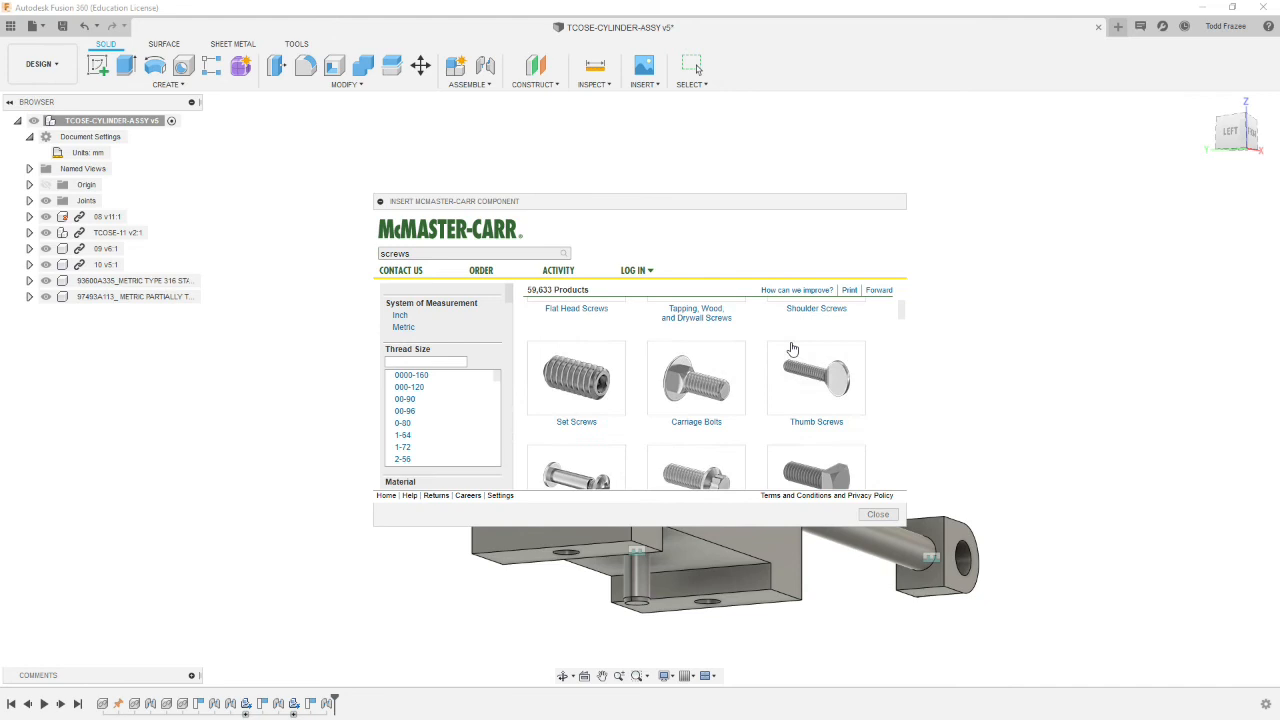
# Step: Filter the screw catalogue to the metric system of measurement and the M2 thread size
pyautogui.scroll(2, 789, 363)
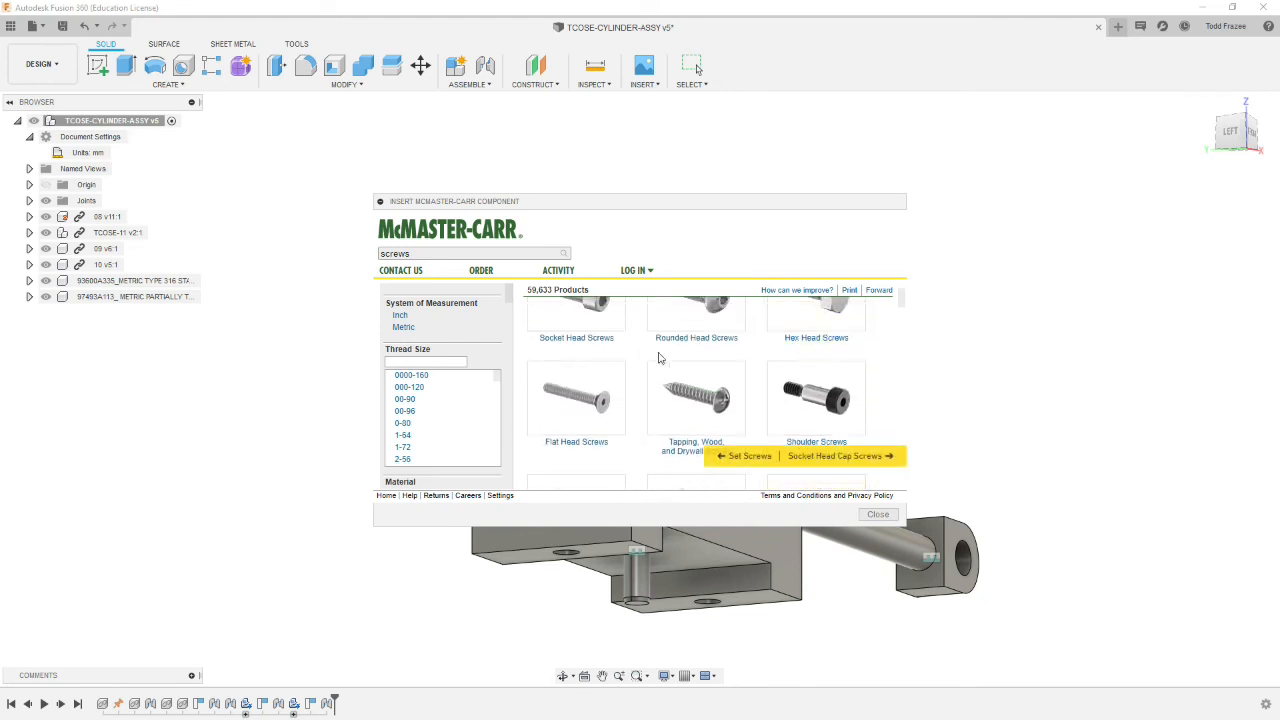
pyautogui.click(403, 327)
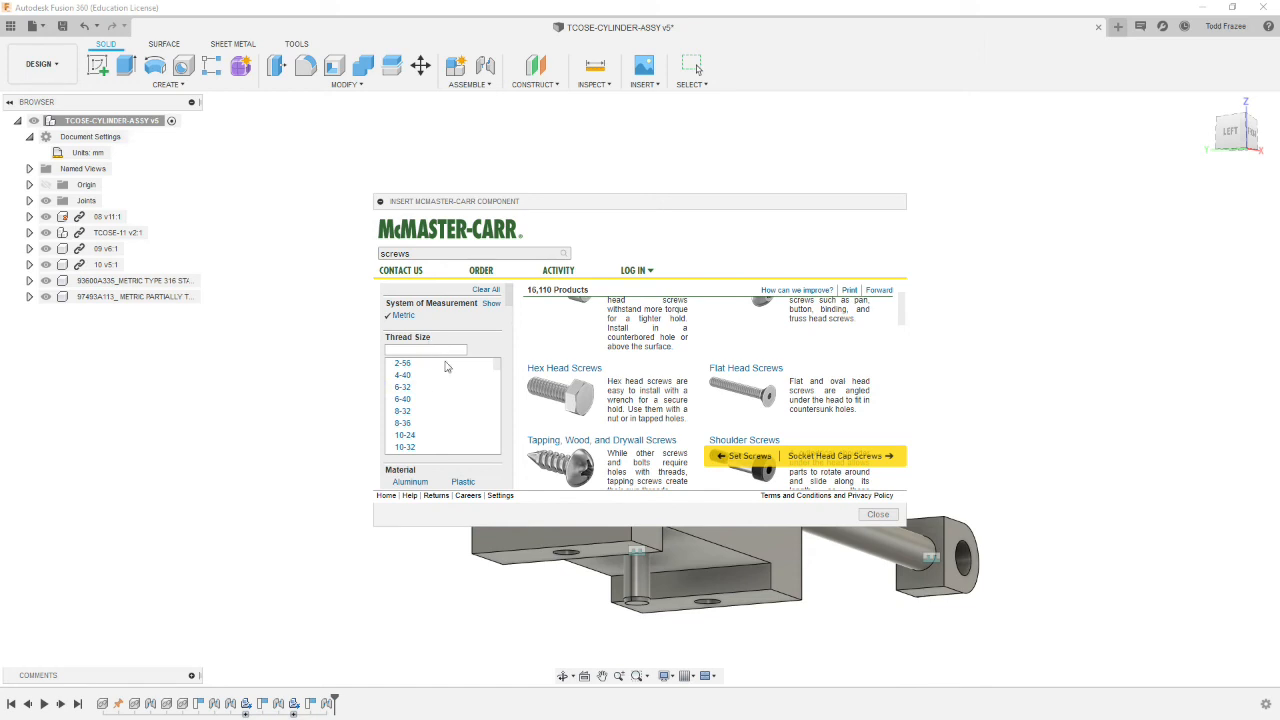
pyautogui.scroll(-8, 437, 385)
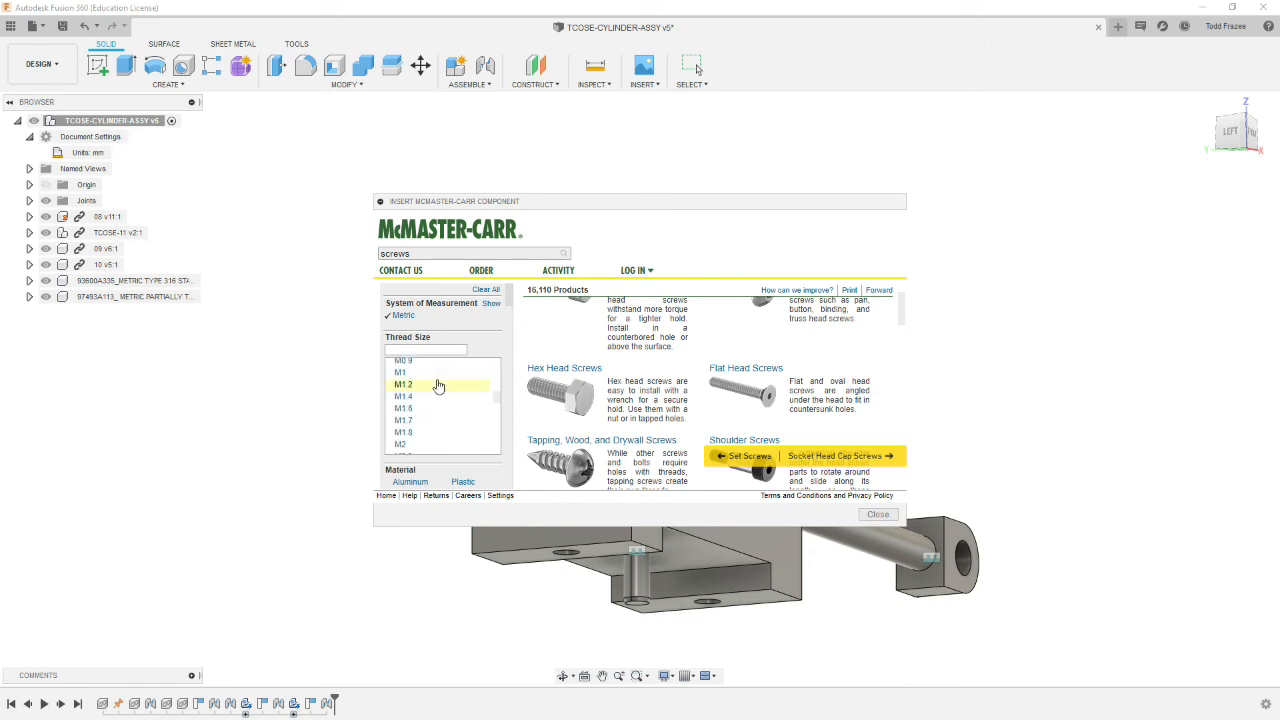
pyautogui.scroll(-1, 437, 385)
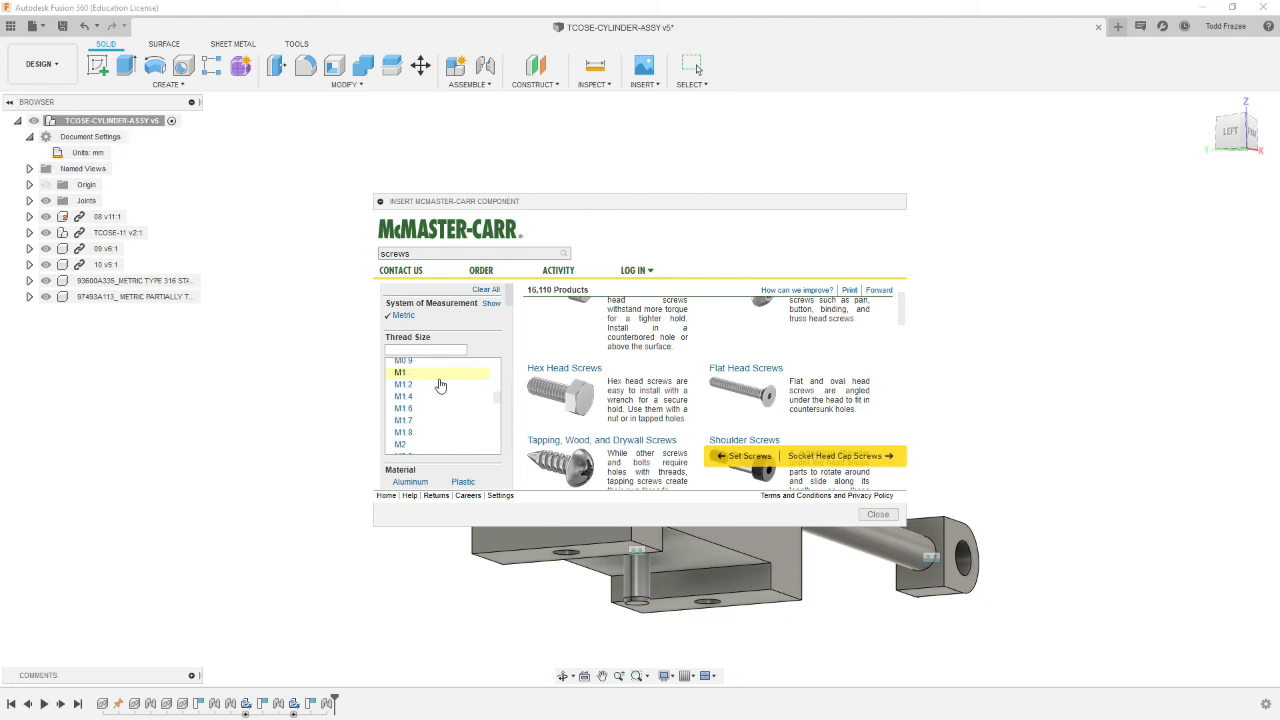
pyautogui.click(410, 445)
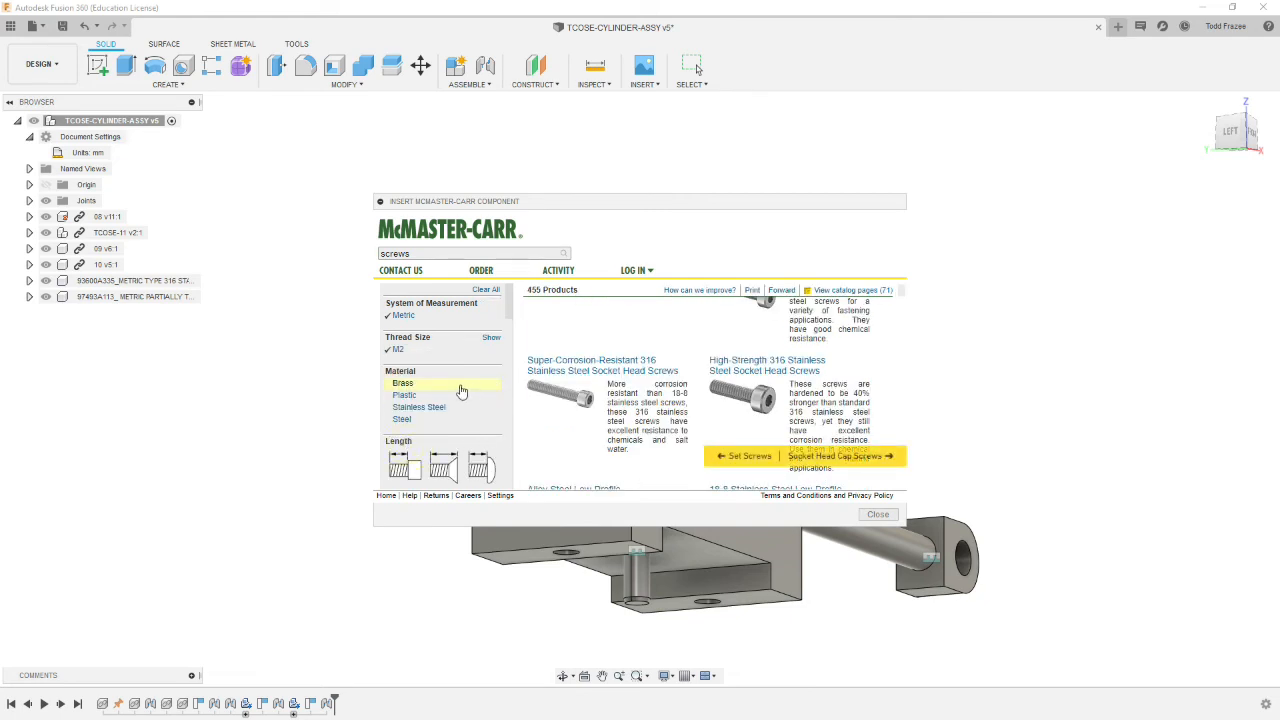
# Step: Narrow the M2 screws to a length of 8 mm
pyautogui.scroll(-2, 461, 391)
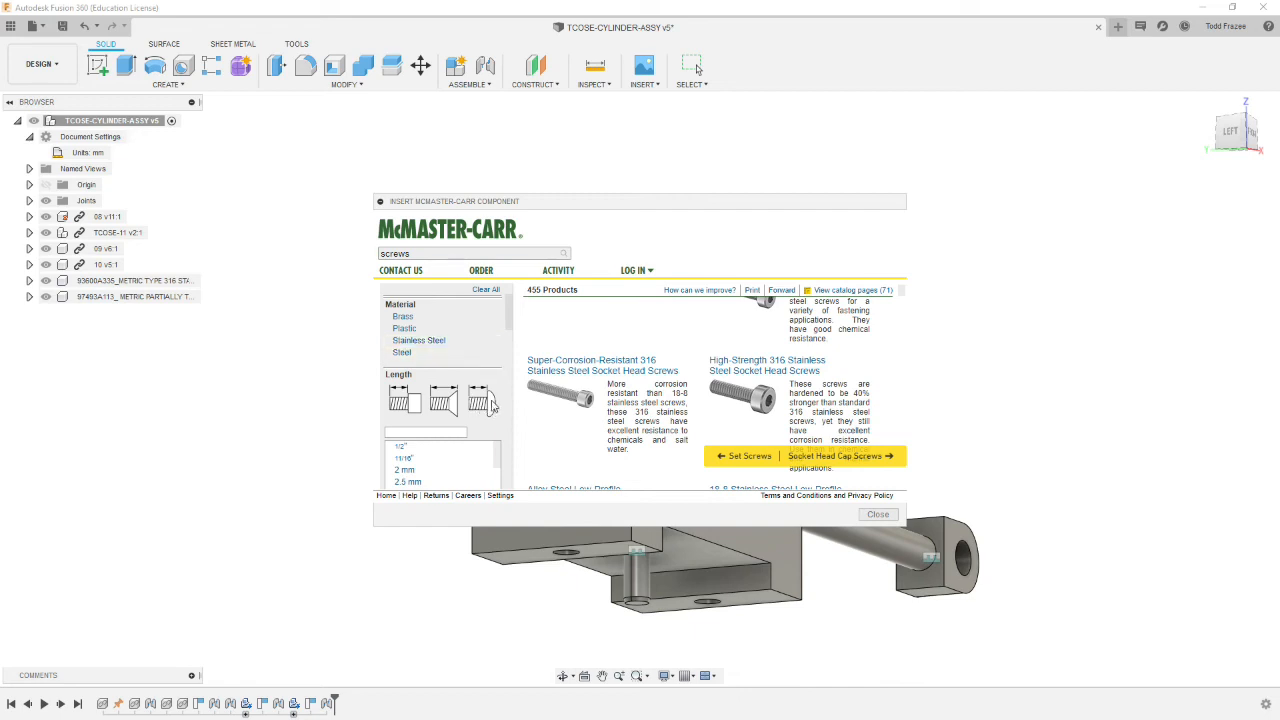
pyautogui.scroll(-3, 492, 404)
pyautogui.scroll(-2, 465, 398)
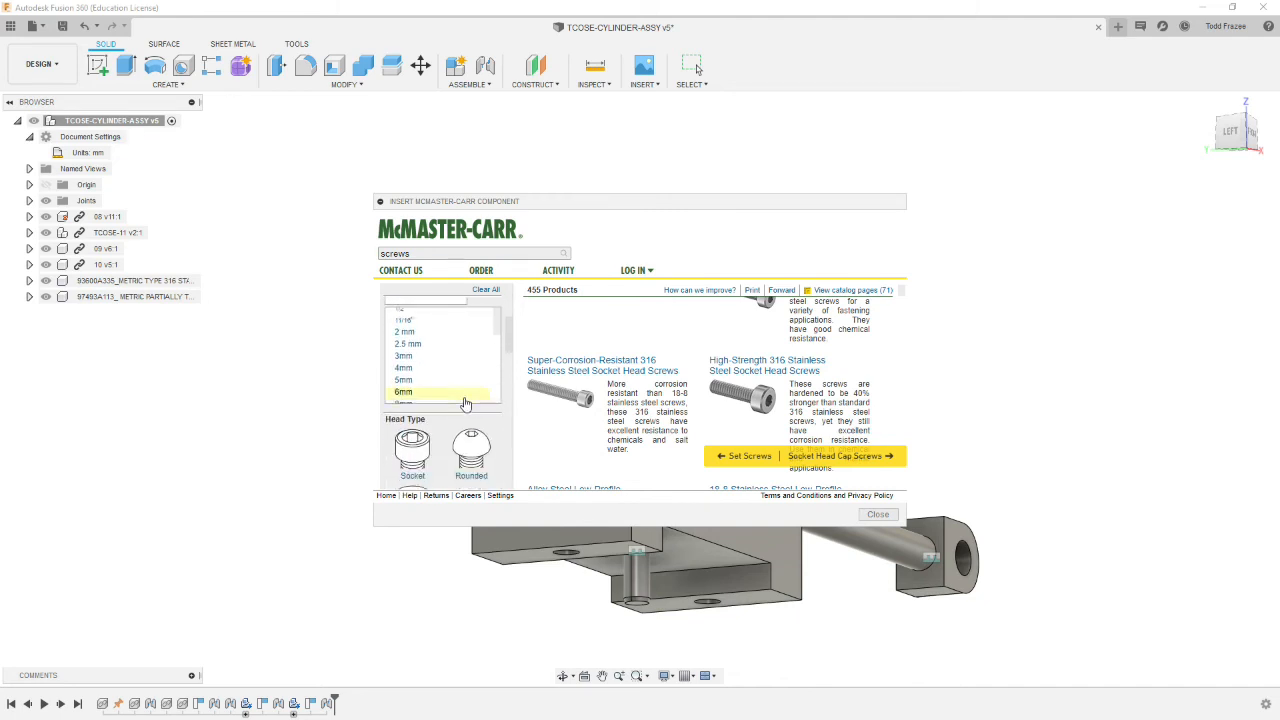
pyautogui.click(436, 345)
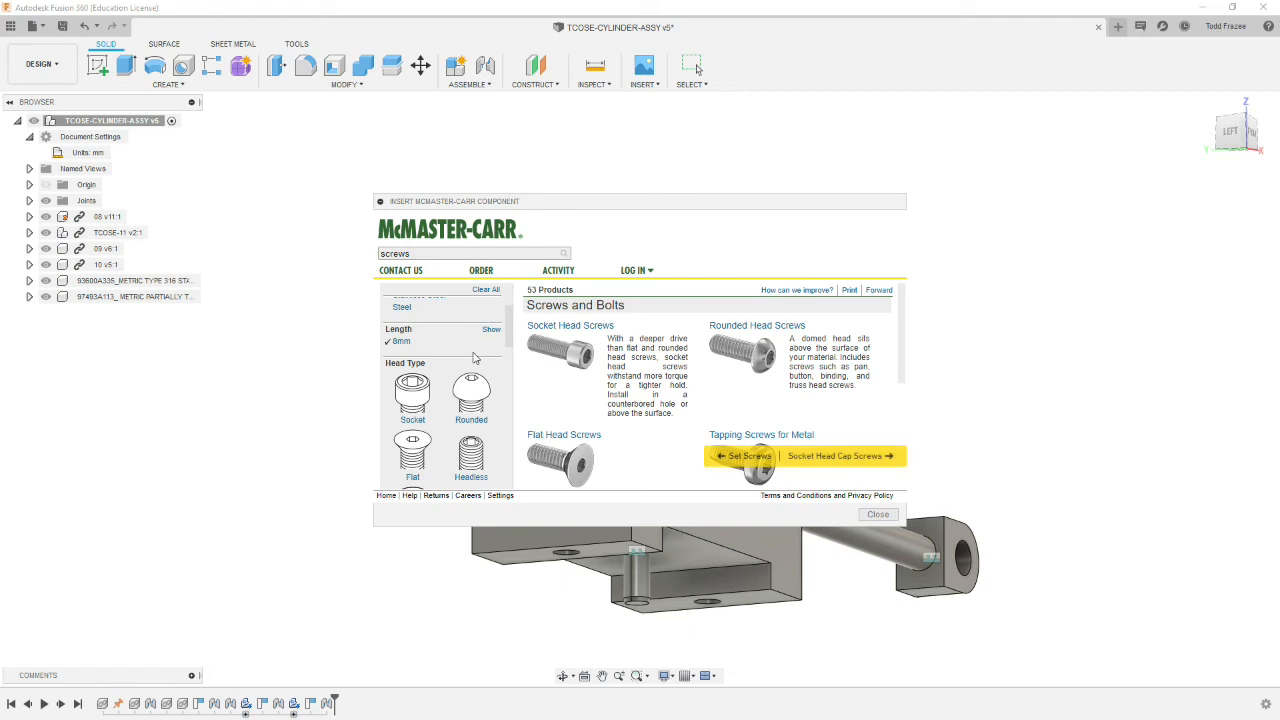
# Step: Restrict the screws to the rounded head type with a slotted drive style
pyautogui.scroll(-3, 474, 358)
pyautogui.scroll(2, 472, 404)
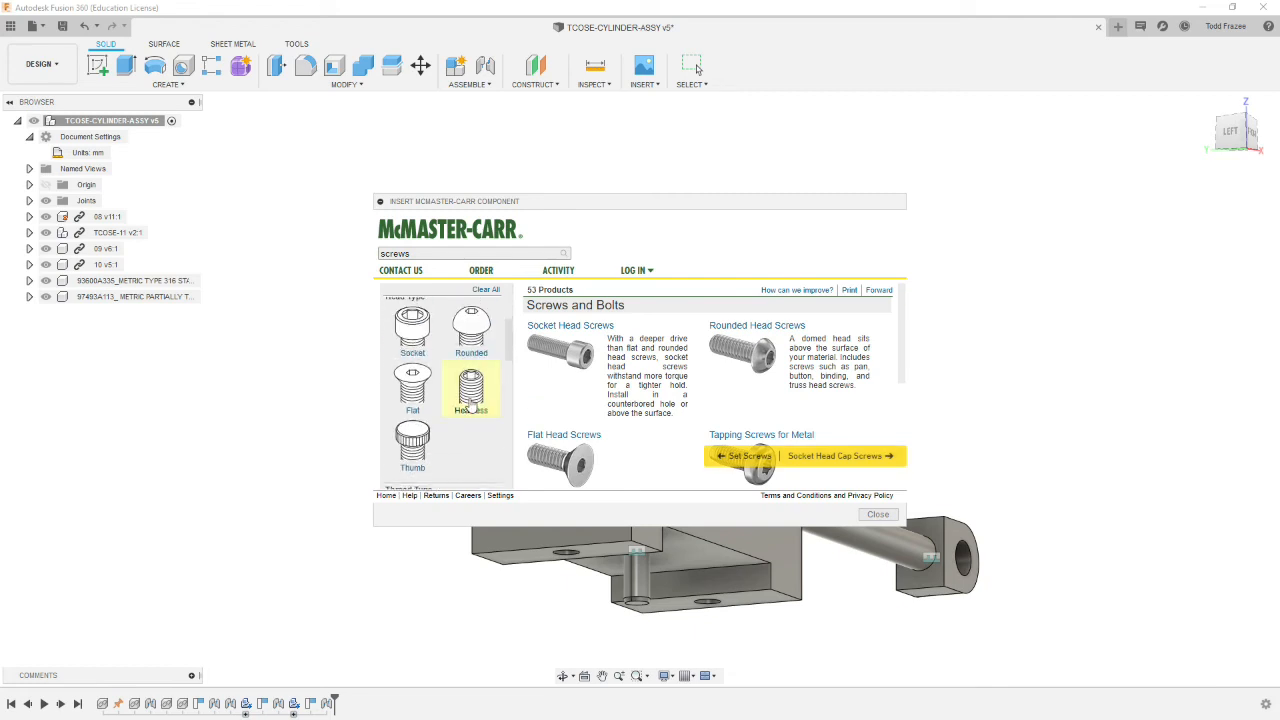
pyautogui.scroll(2, 453, 451)
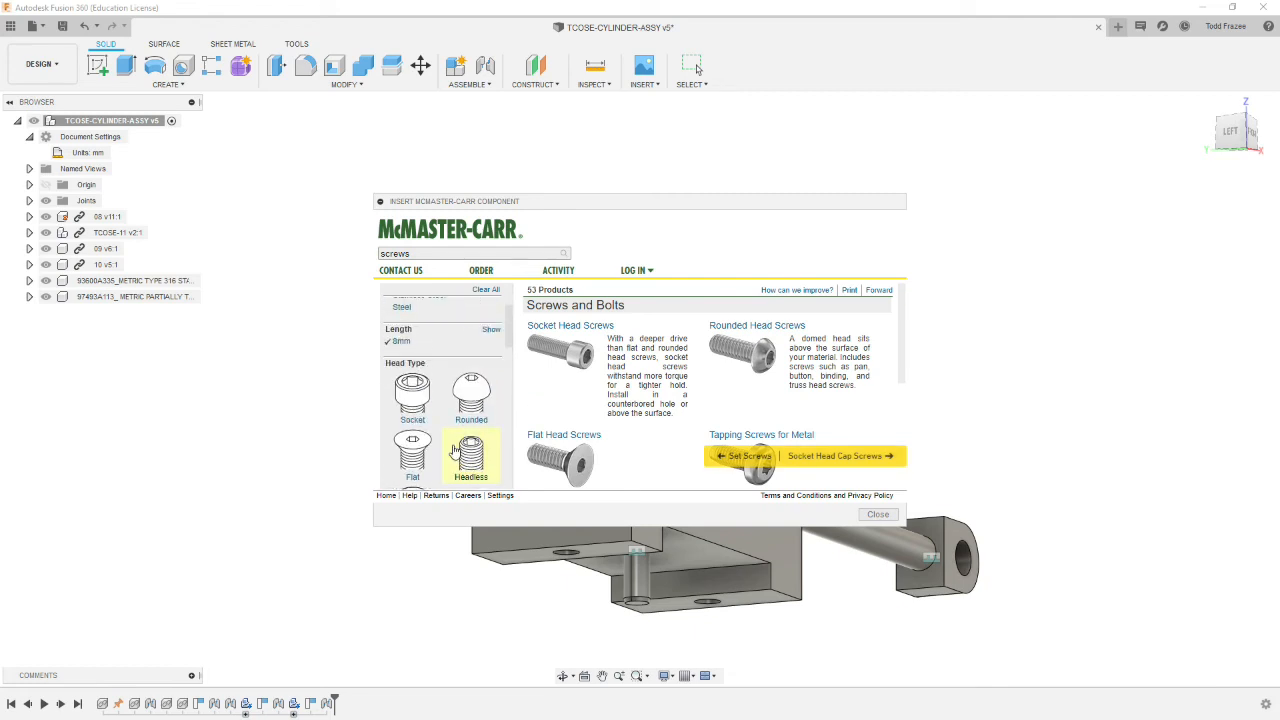
pyautogui.scroll(-2, 455, 450)
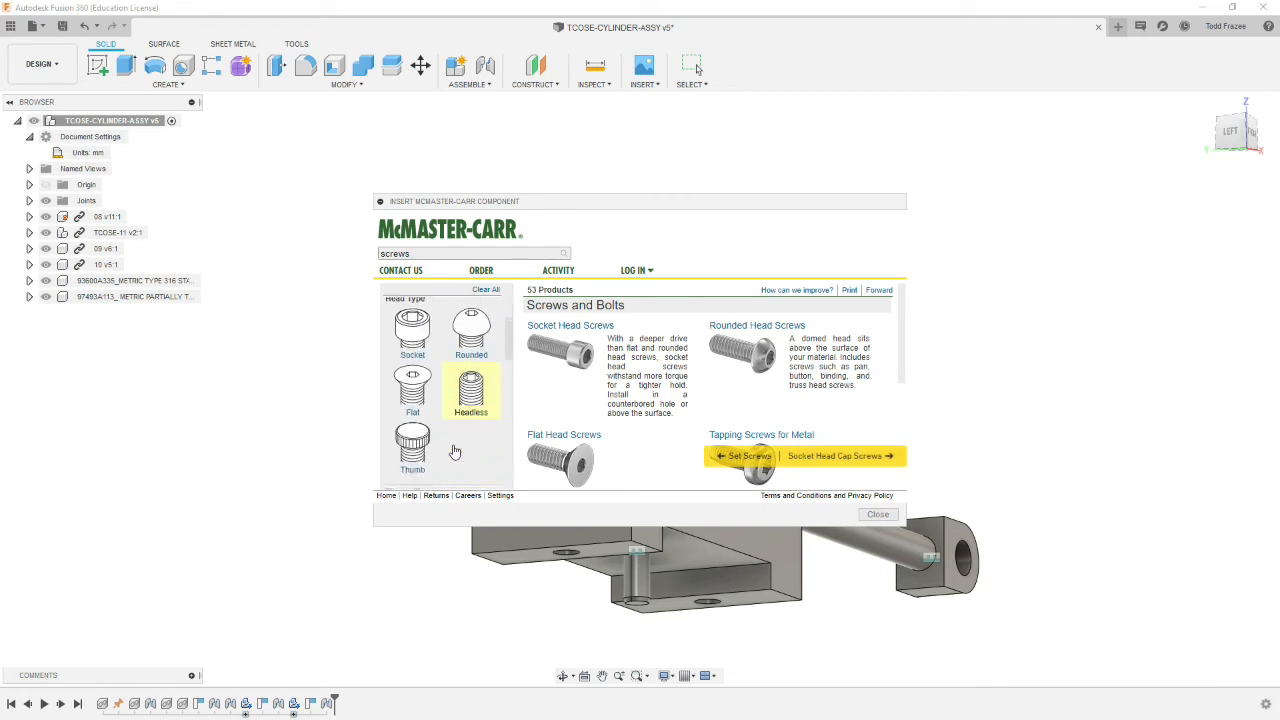
pyautogui.click(490, 352)
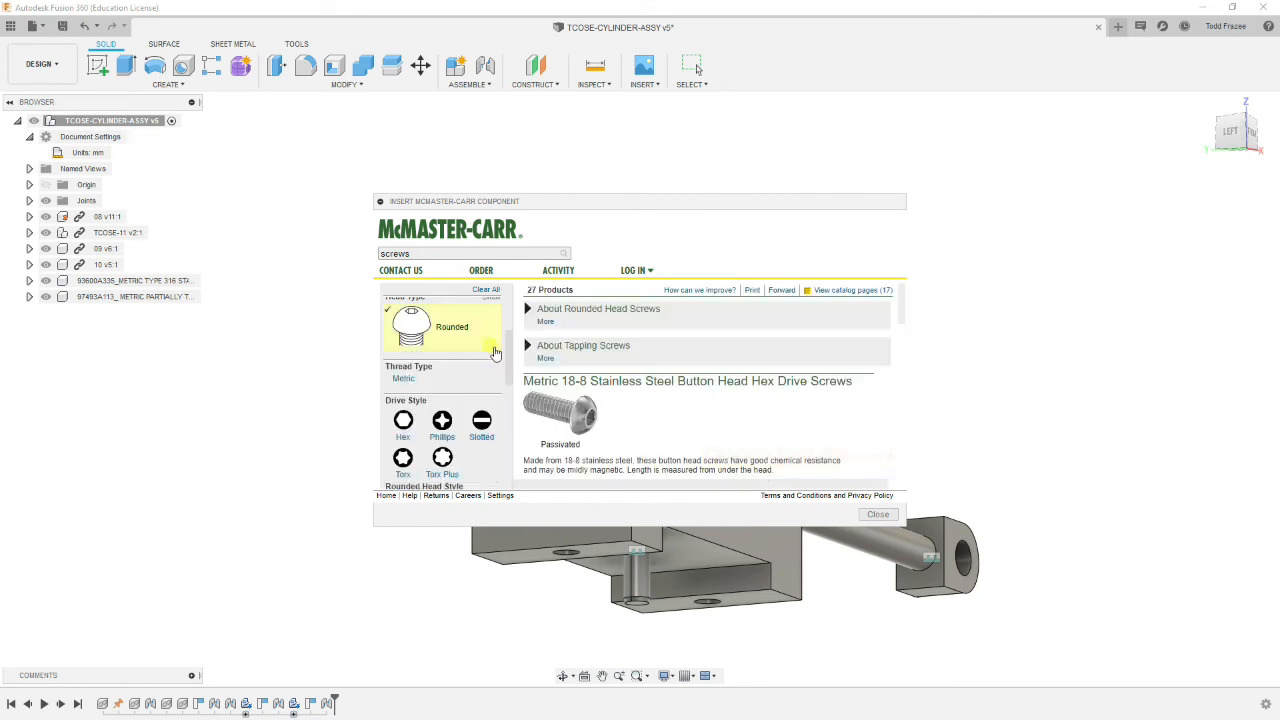
pyautogui.click(481, 421)
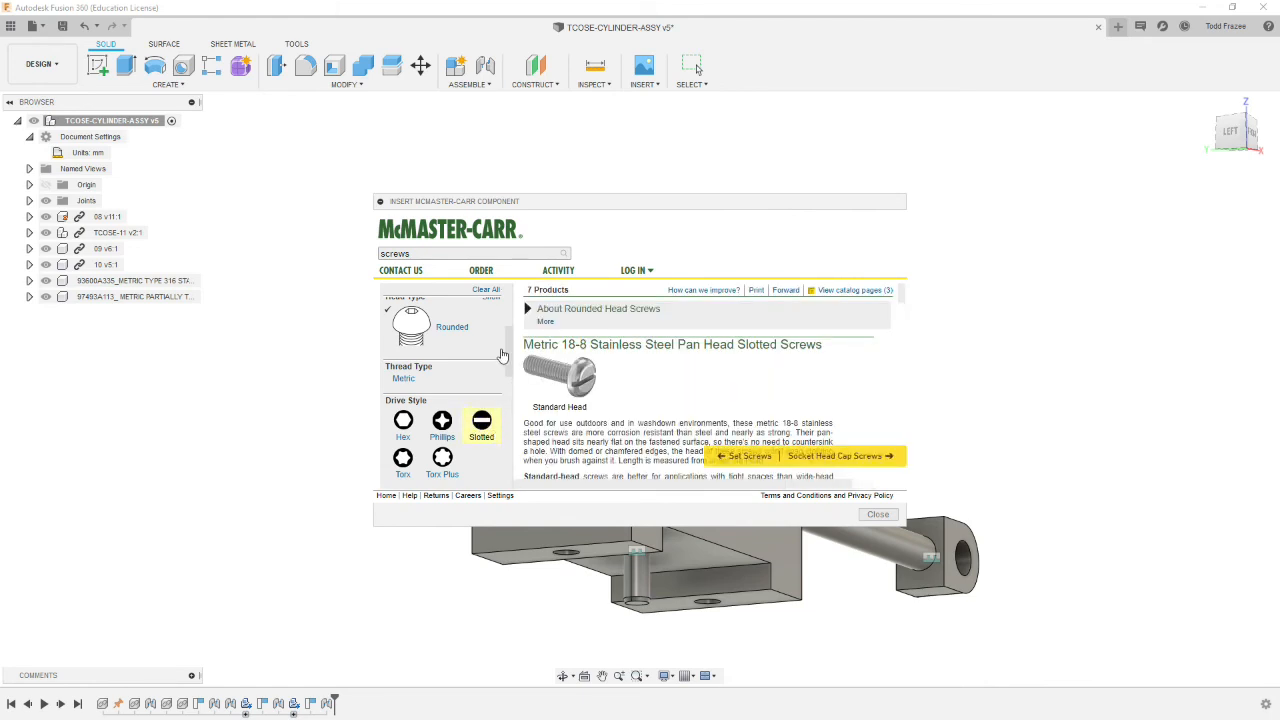
# Step: Look through the head style and size filters, and limit the material to 316 stainless steel
pyautogui.scroll(-3, 502, 355)
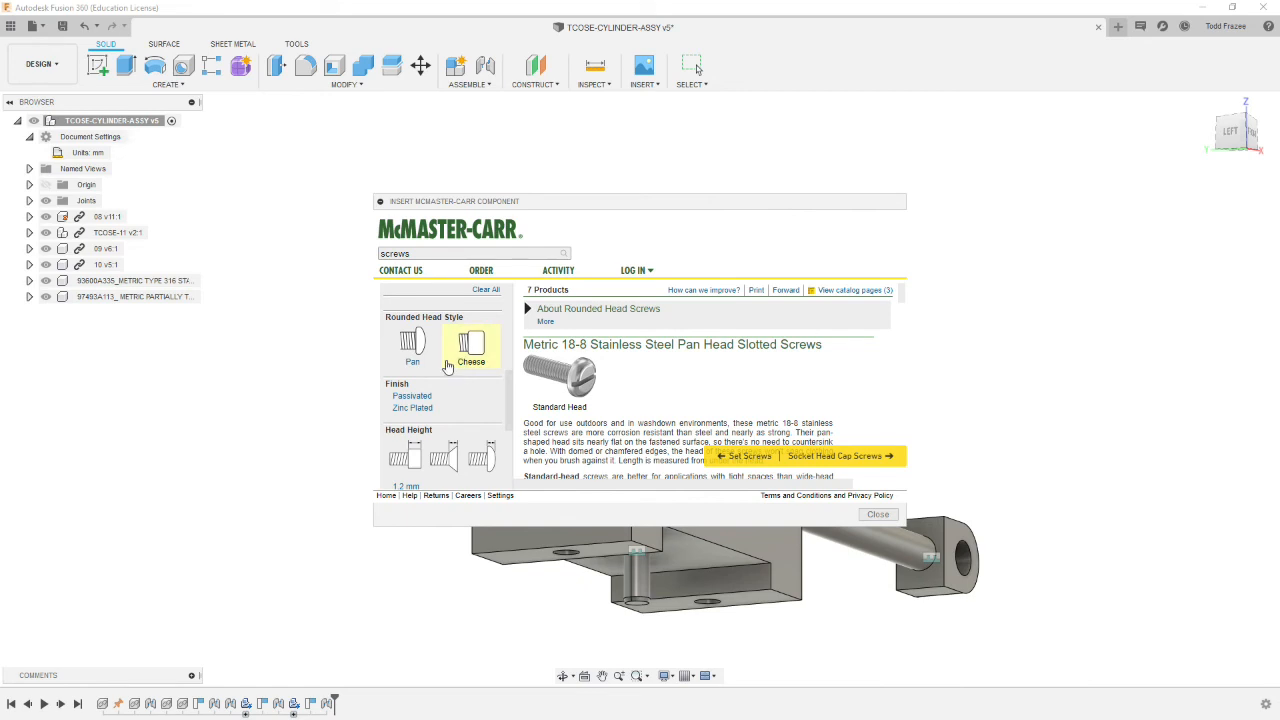
pyautogui.scroll(-3, 447, 366)
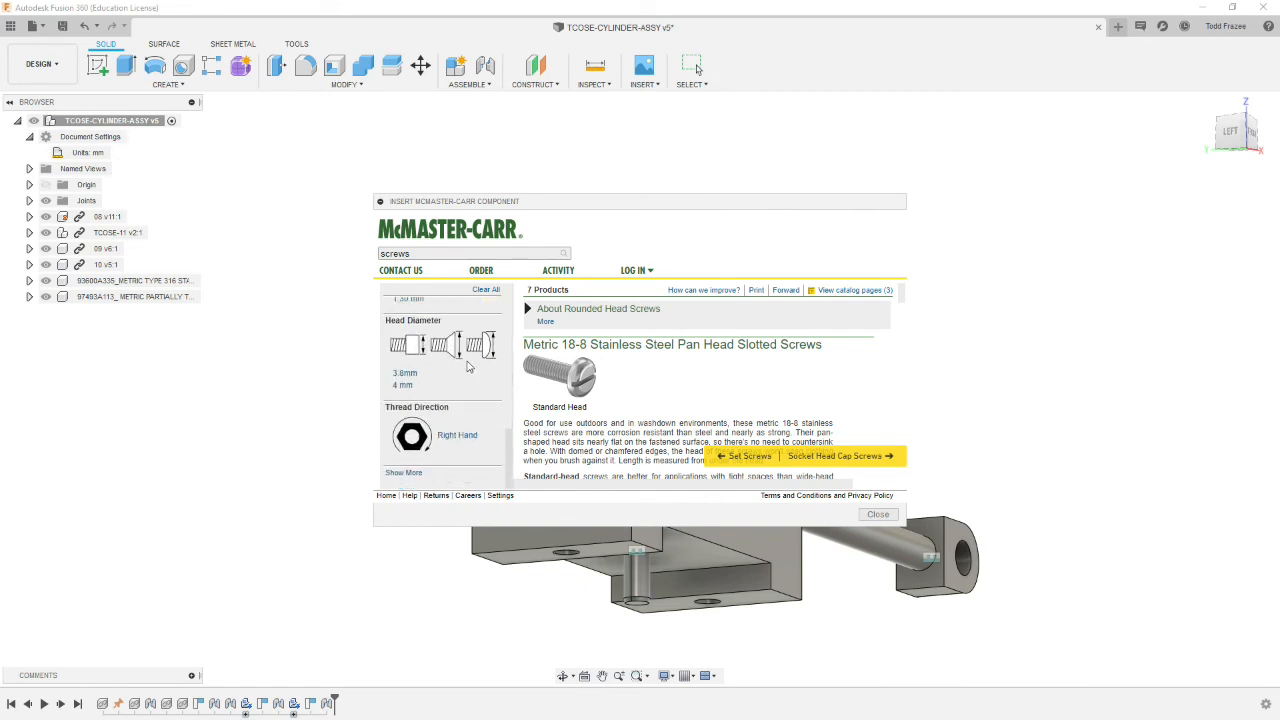
pyautogui.scroll(10, 467, 367)
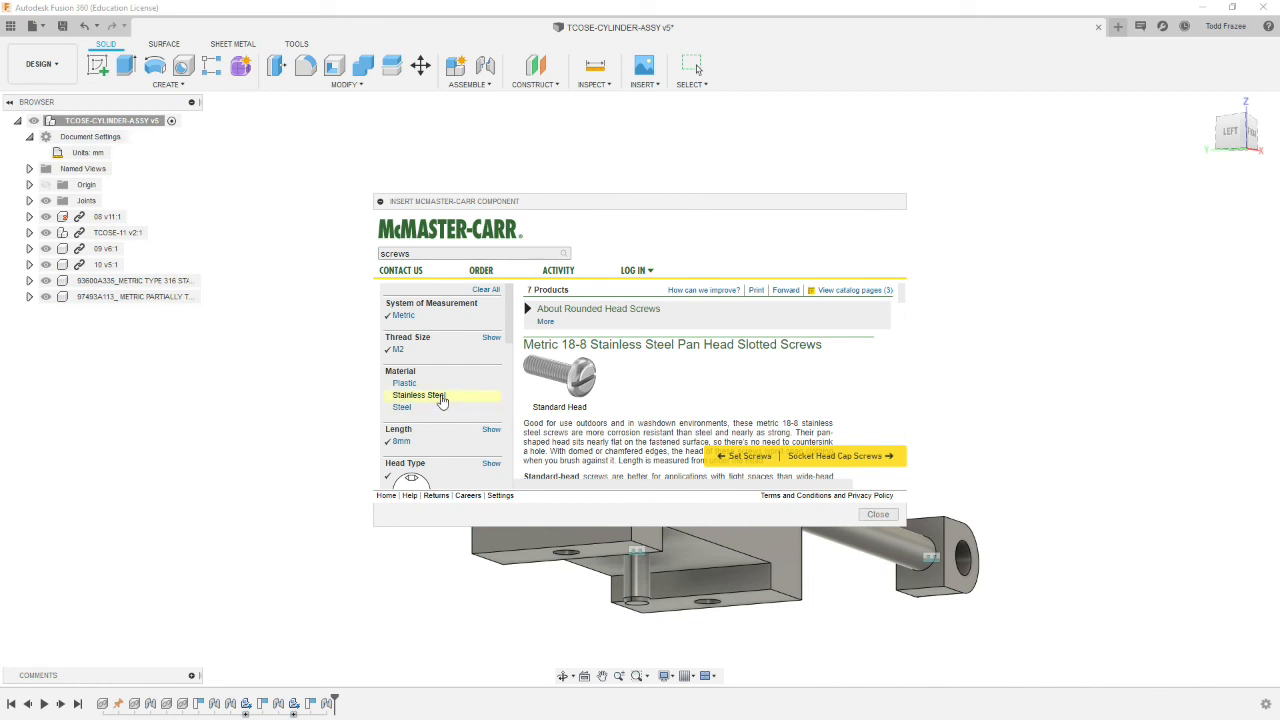
pyautogui.click(442, 397)
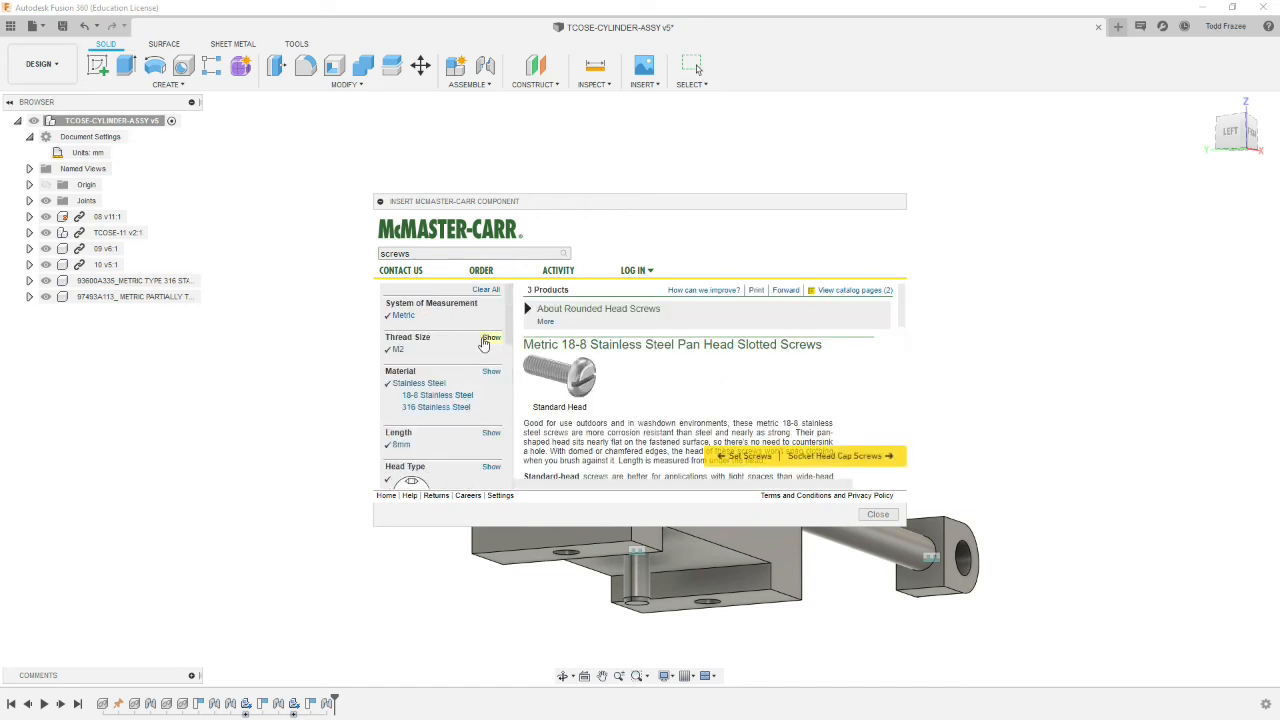
pyautogui.click(452, 408)
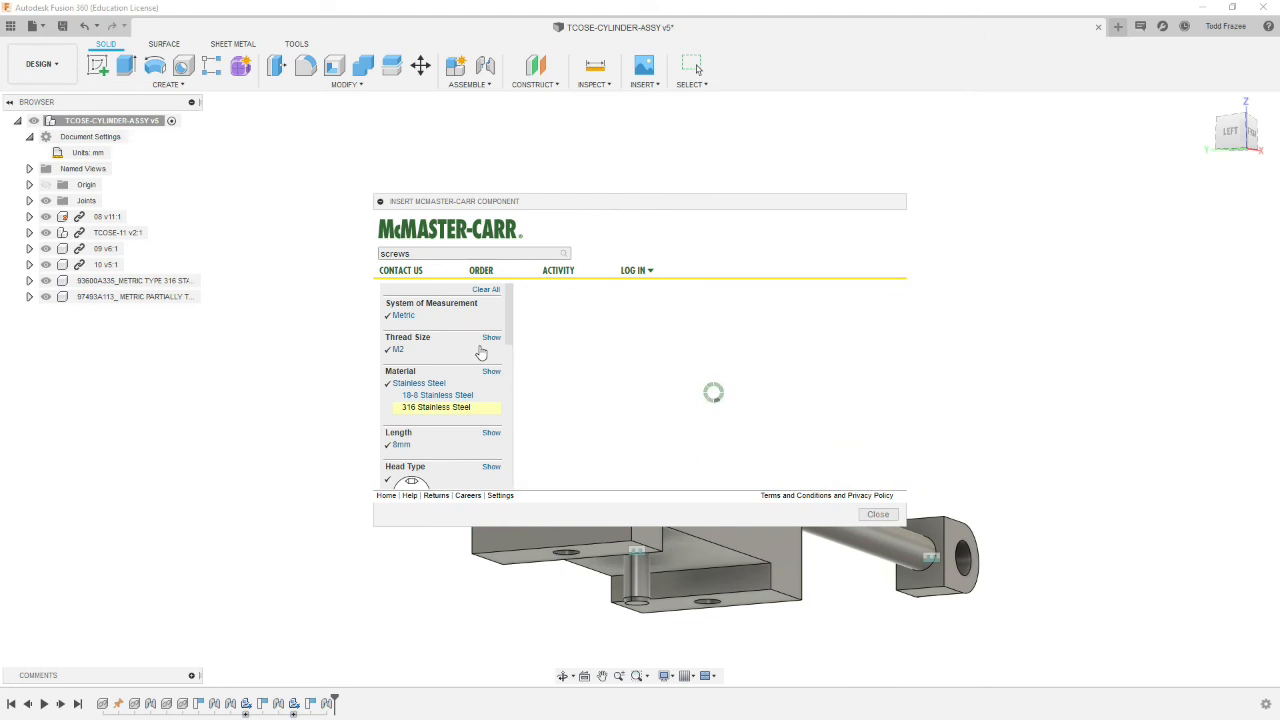
# Step: Open the product detail of cheese head screw 91613A038 and insert its 3-D SAT model into the assembly
pyautogui.scroll(-4, 475, 360)
pyautogui.scroll(1, 440, 374)
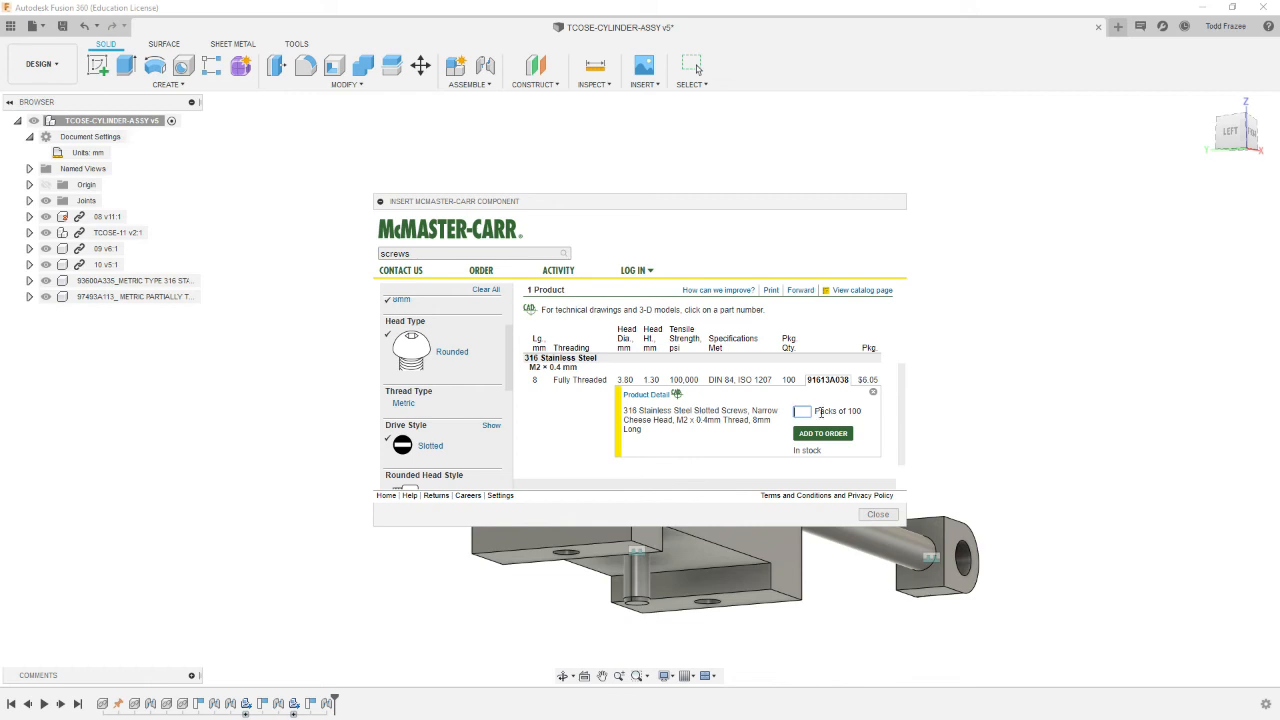
pyautogui.click(645, 396)
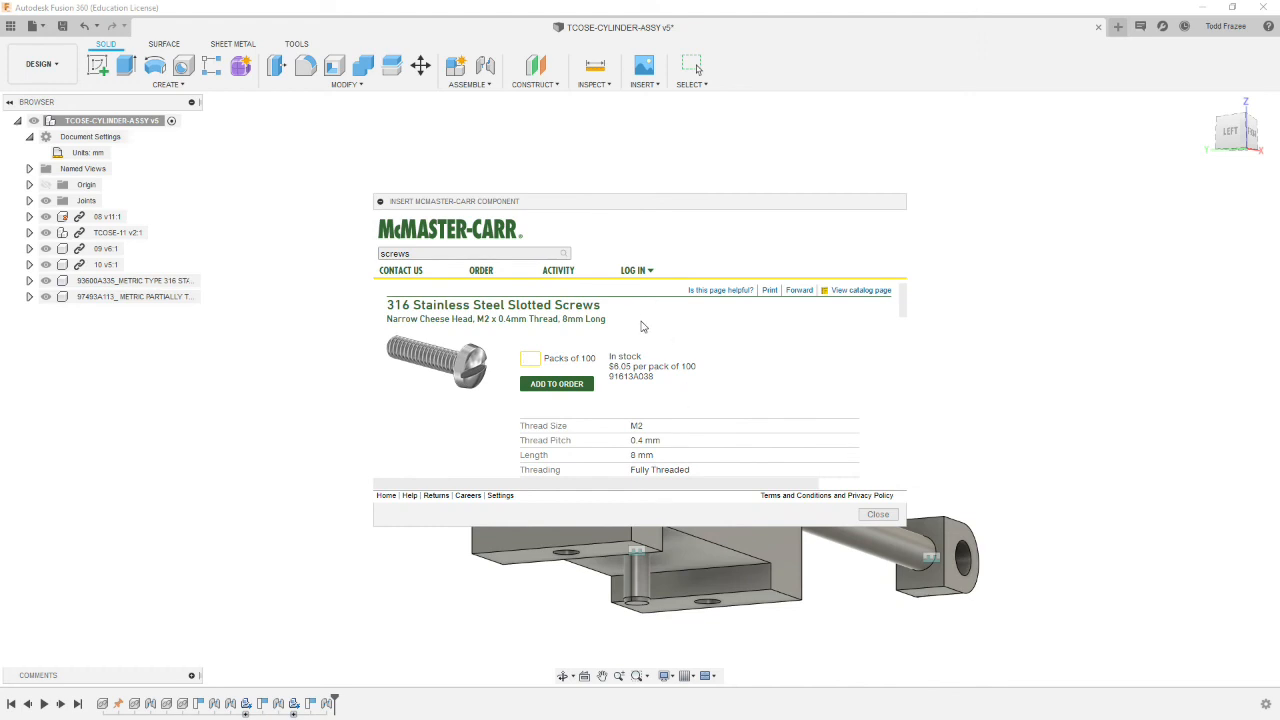
pyautogui.scroll(-10, 744, 348)
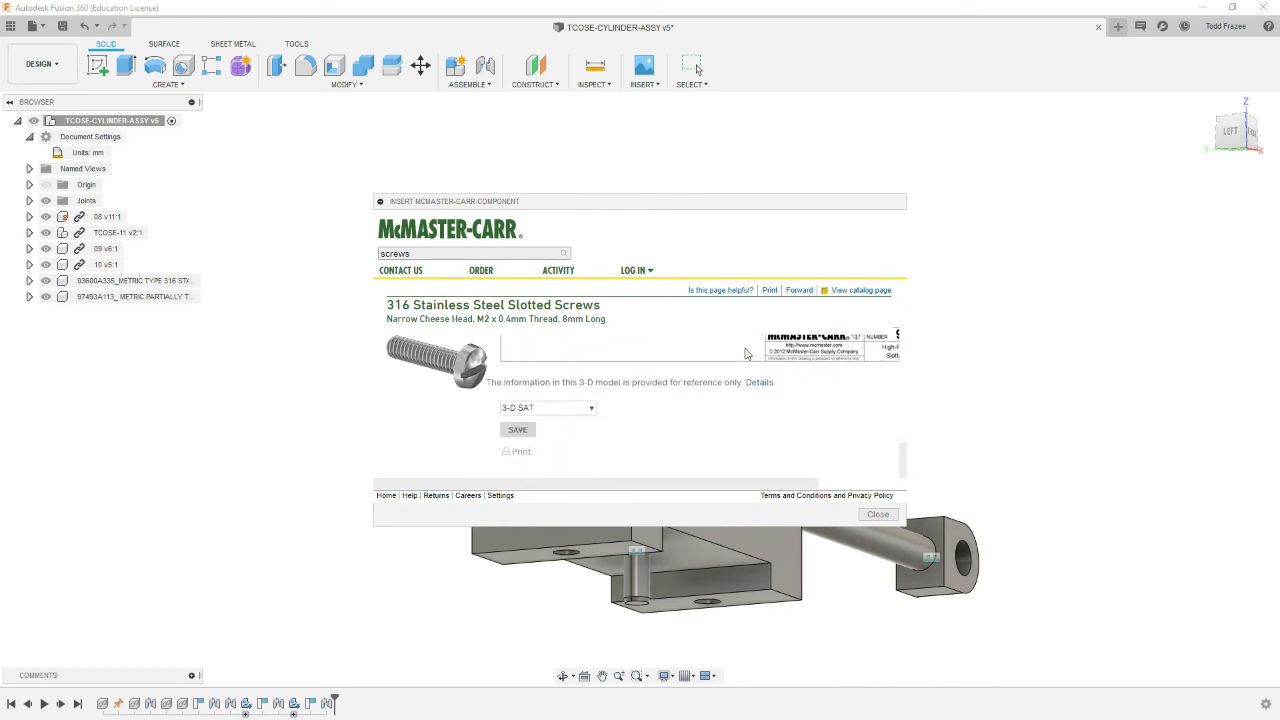
pyautogui.click(517, 429)
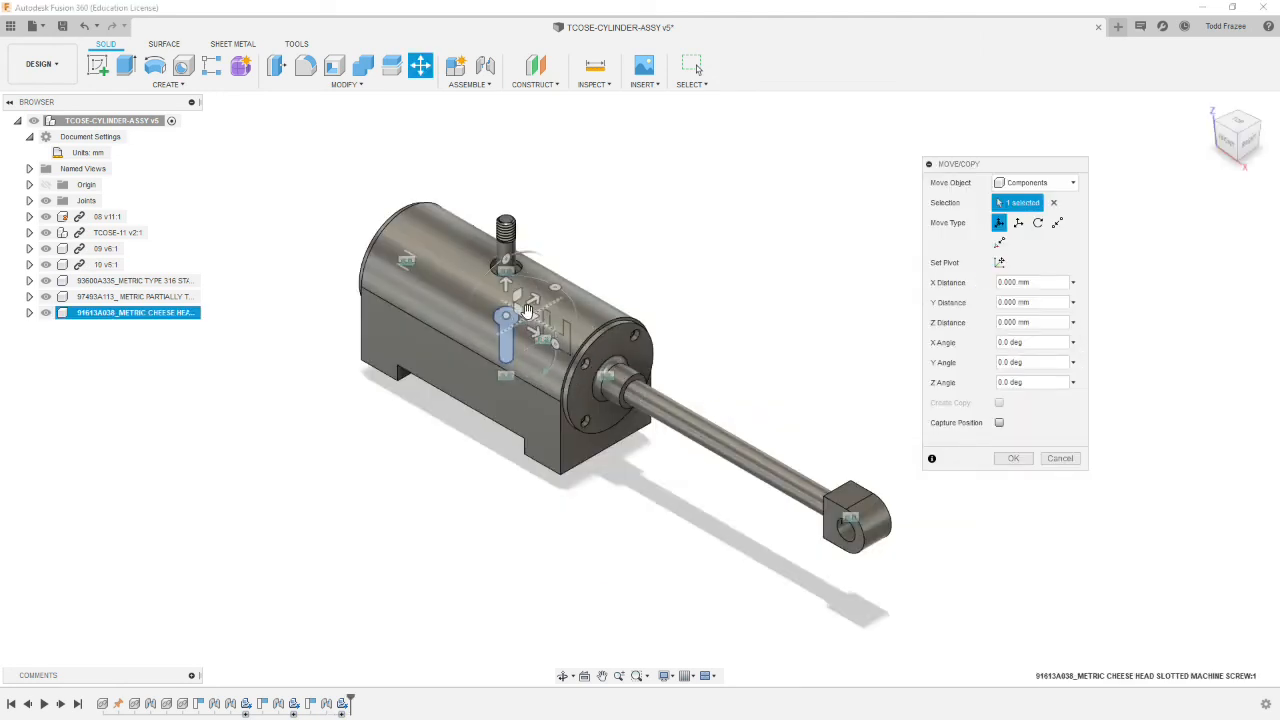
# Step: Move the screw clear of the cylinder, about -40.2 mm in X and -47.7 mm in Z, and rotate it parallel to the cylinder's axis
pyautogui.moveTo(530, 310); pyautogui.dragTo(347, 453)
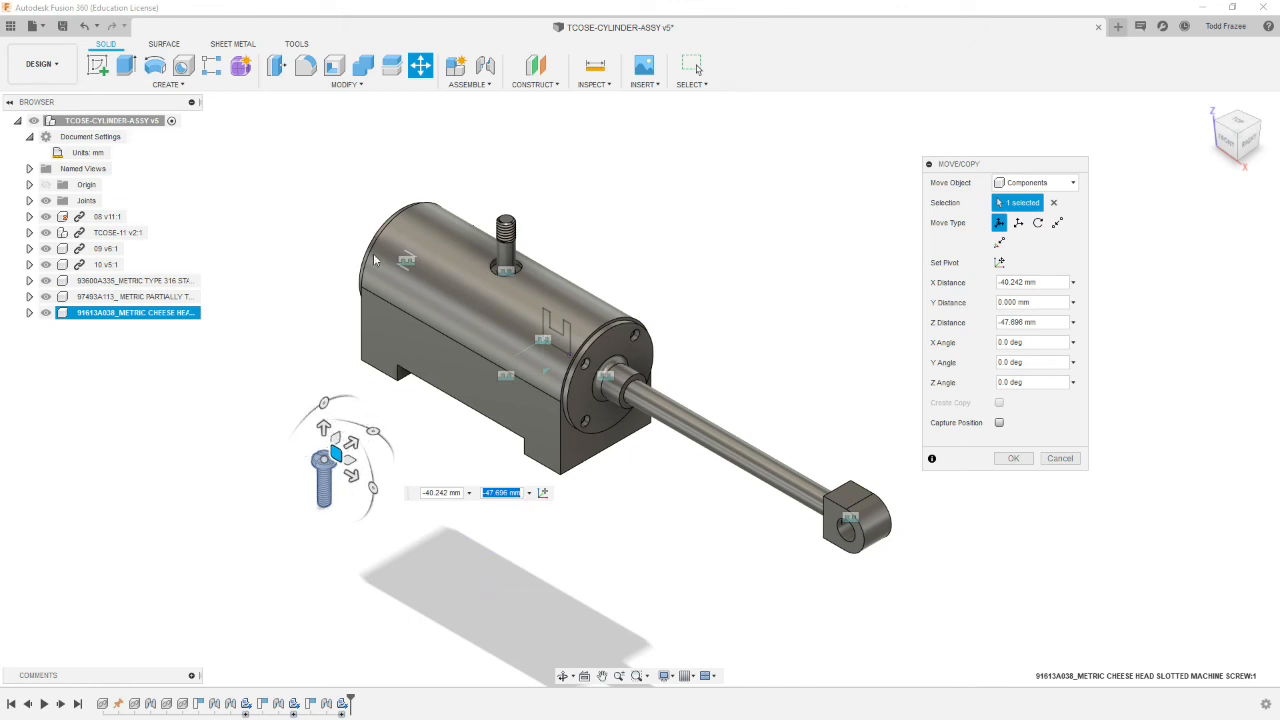
pyautogui.moveTo(372, 488); pyautogui.dragTo(325, 403)
pyautogui.click(1013, 458)
pyautogui.keyDown('shift'); pyautogui.moveTo(669, 557); pyautogui.dragTo(628, 520, button='middle'); pyautogui.keyUp('shift')
pyautogui.scroll(-3, 606, 557)
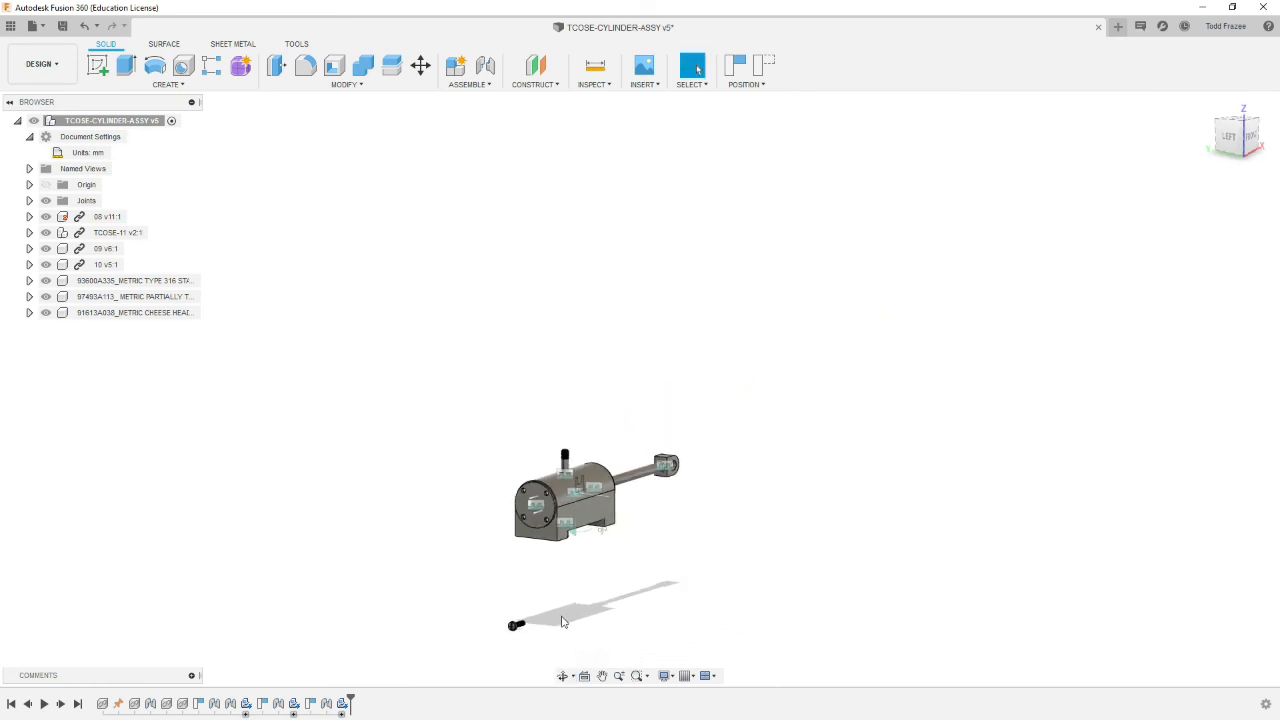
pyautogui.scroll(6, 530, 630)
pyautogui.scroll(-3, 594, 599)
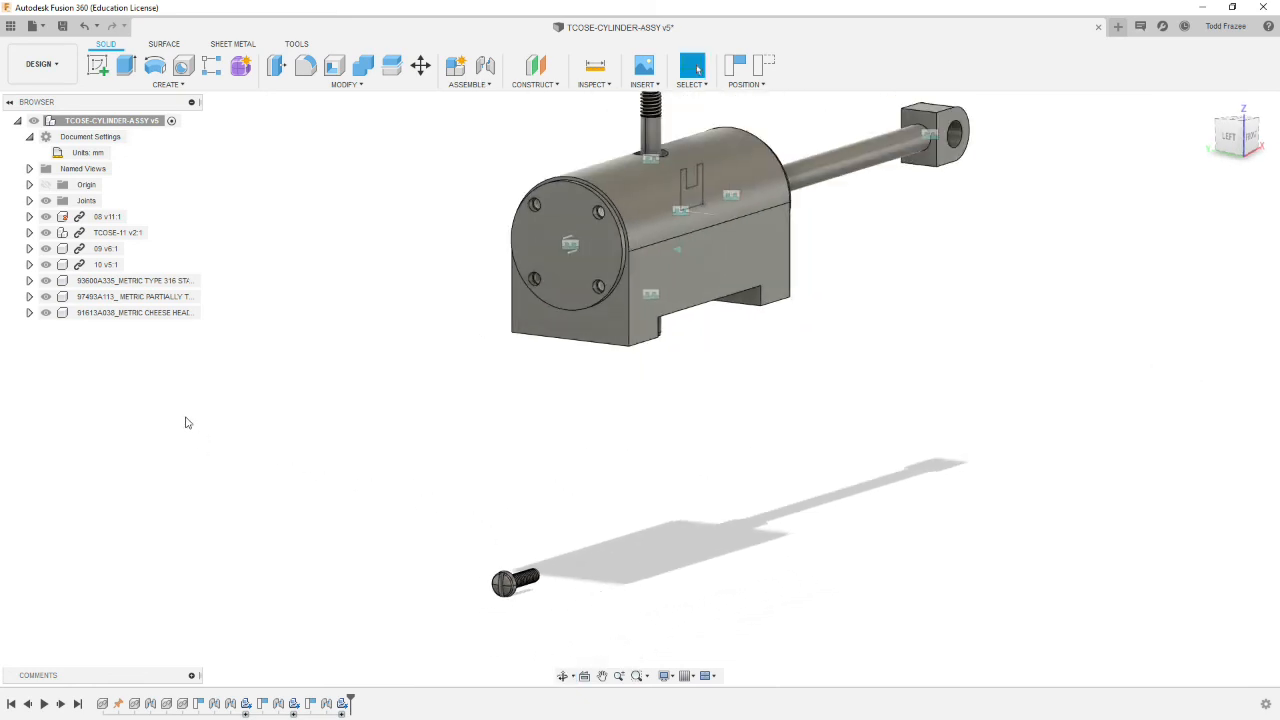
# Step: Copy the cheese head screw component, capture the current position and paste one copy in place
pyautogui.rightClick(105, 313)
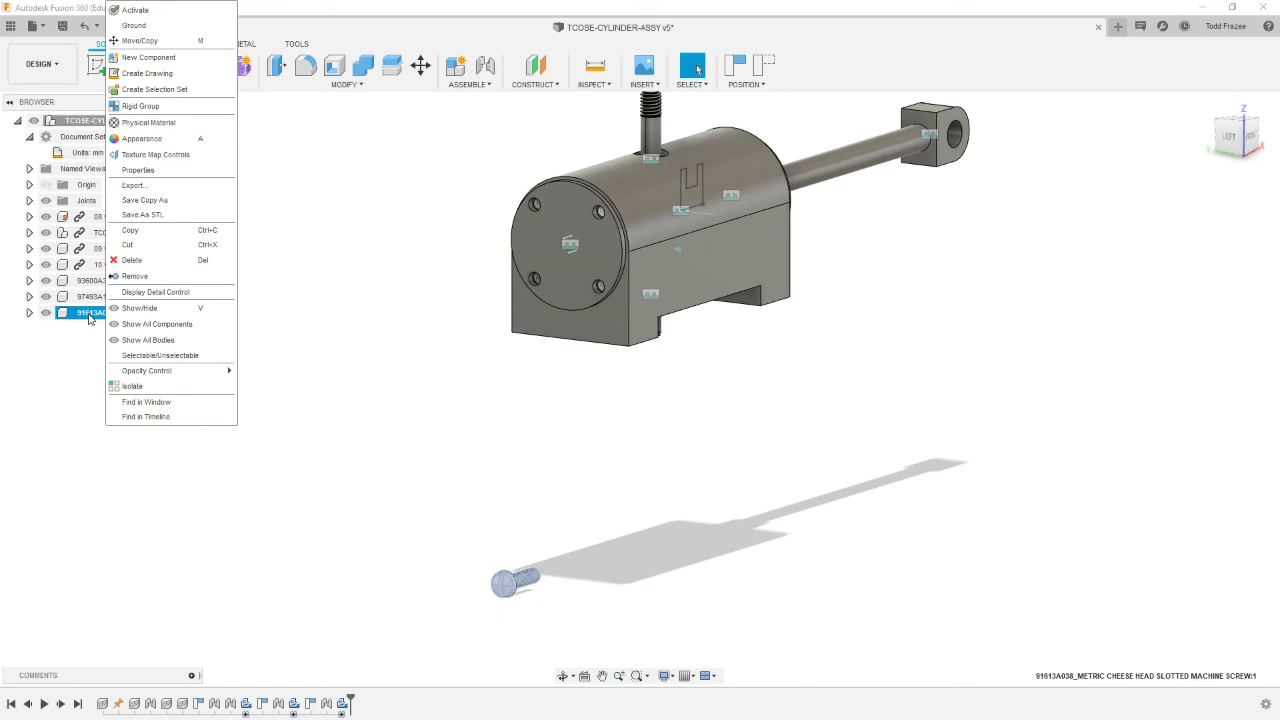
pyautogui.click(146, 231)
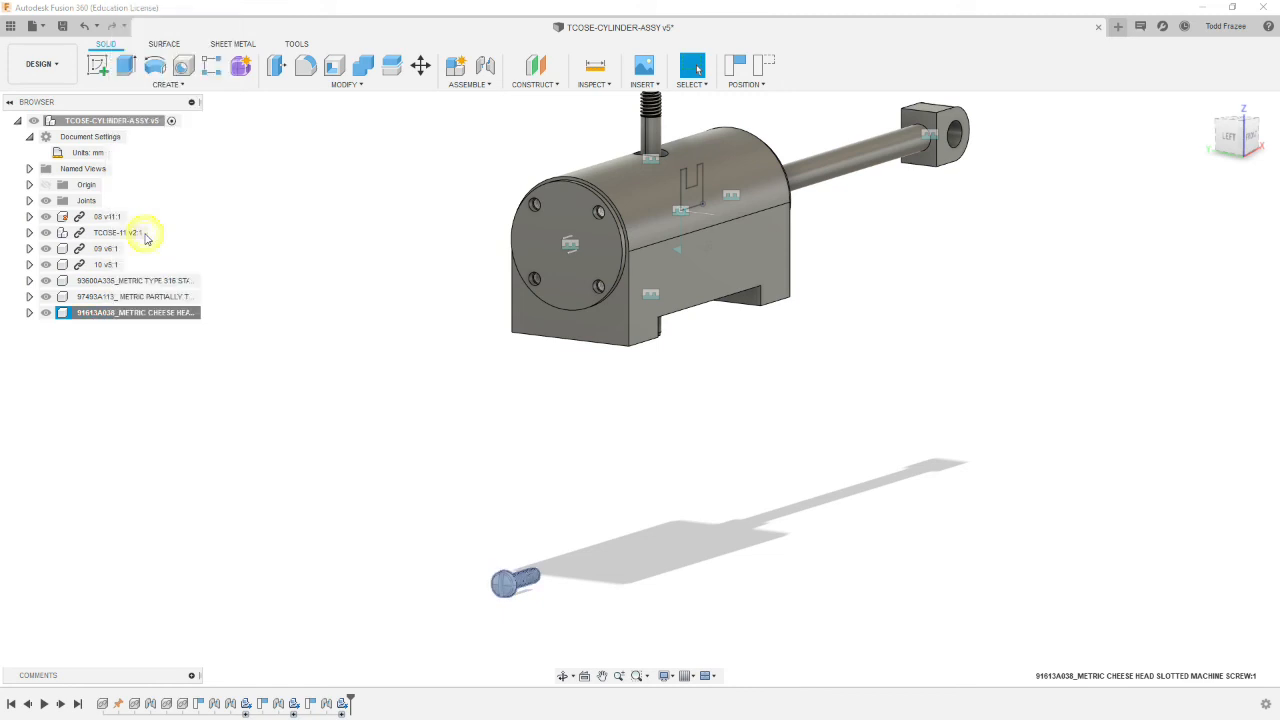
pyautogui.rightClick(144, 376)
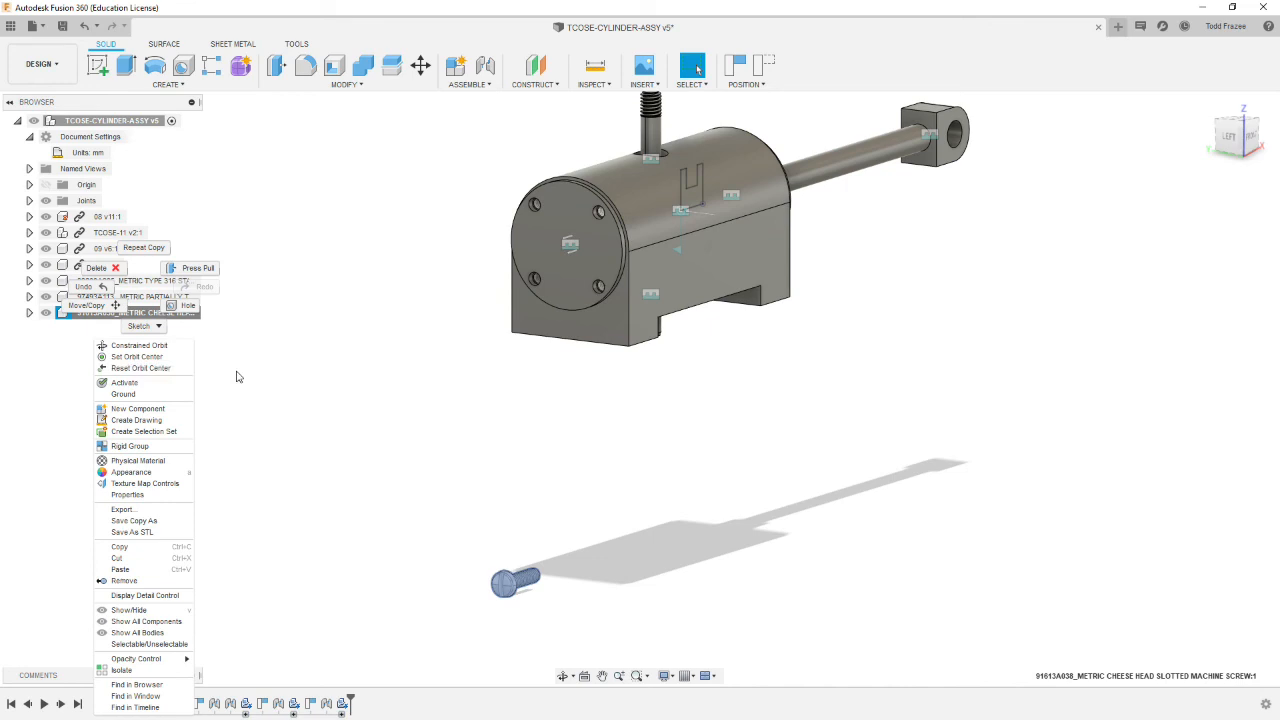
pyautogui.click(138, 572)
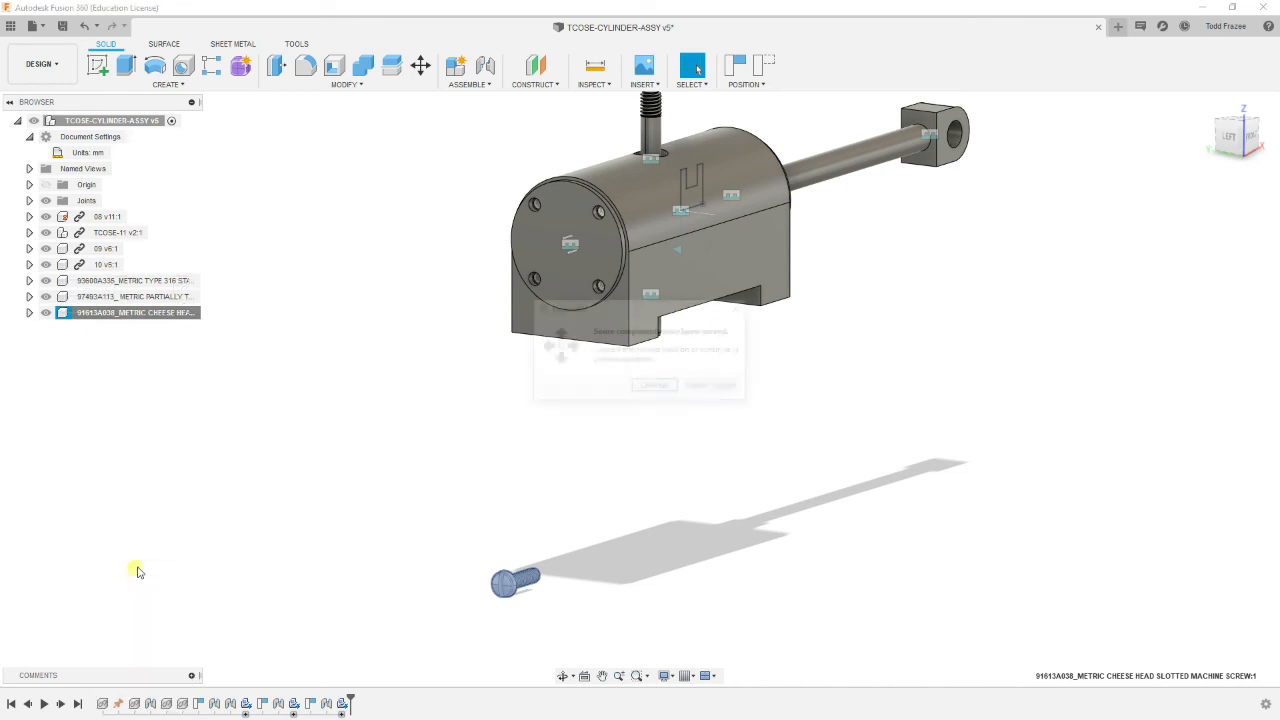
pyautogui.click(726, 388)
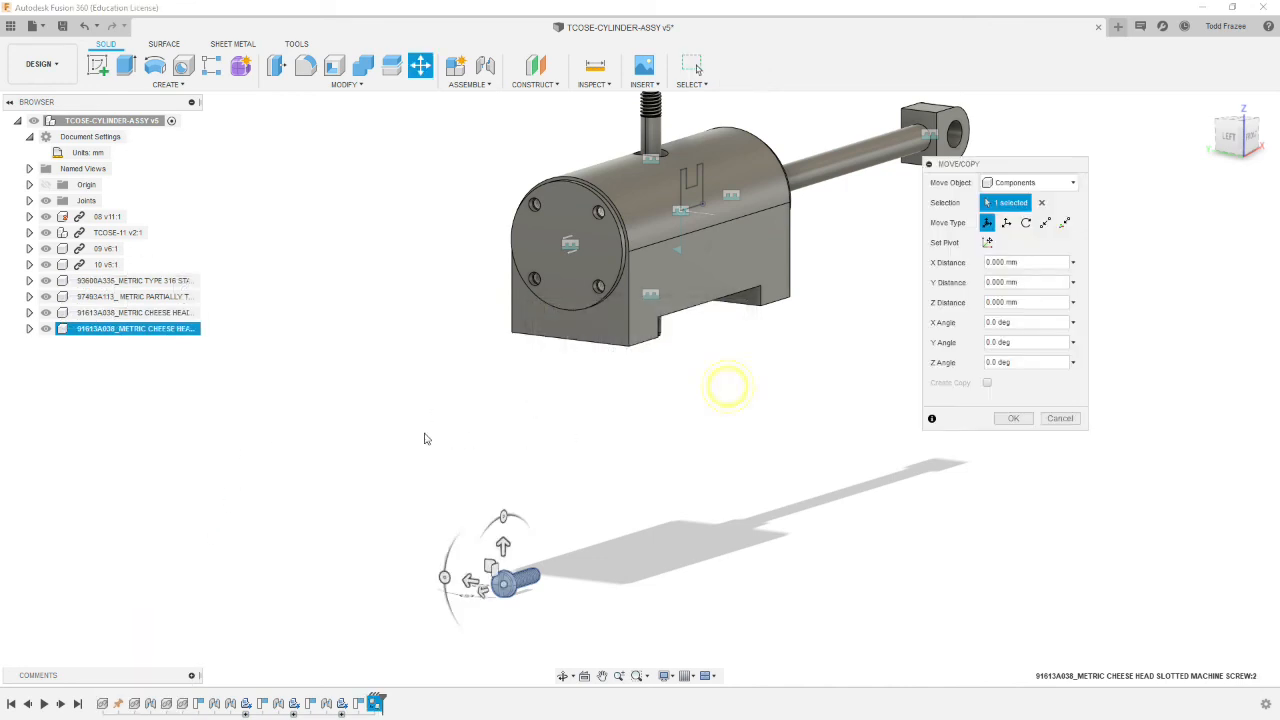
pyautogui.click(1013, 418)
# Step: Paste two more copies of the cheese head screw in place
pyautogui.rightClick(311, 470)
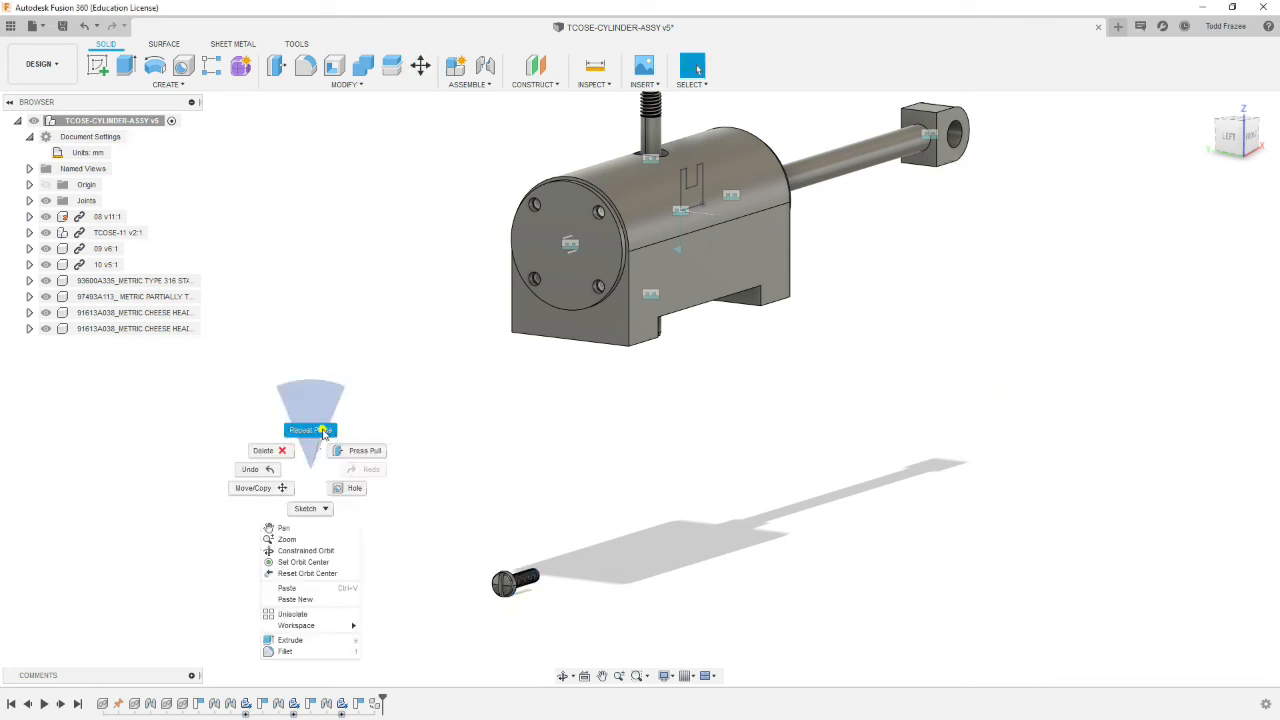
pyautogui.click(322, 430)
pyautogui.click(1013, 418)
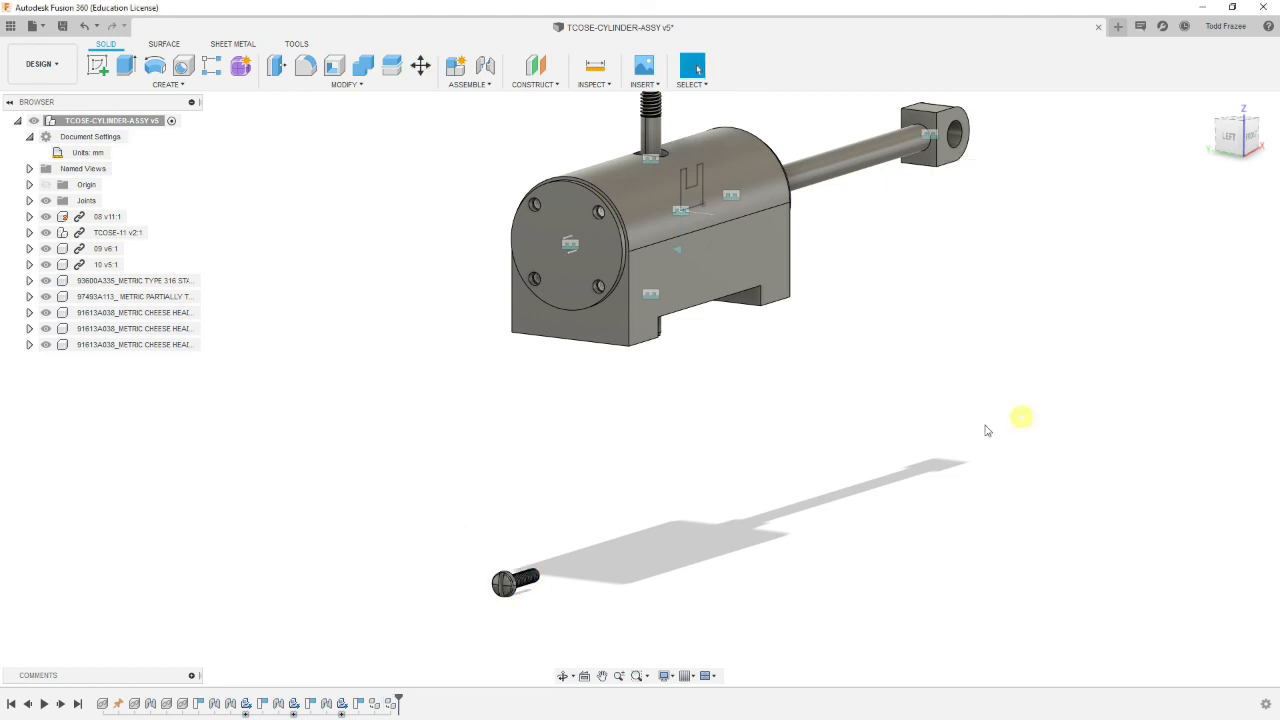
pyautogui.rightClick(311, 503)
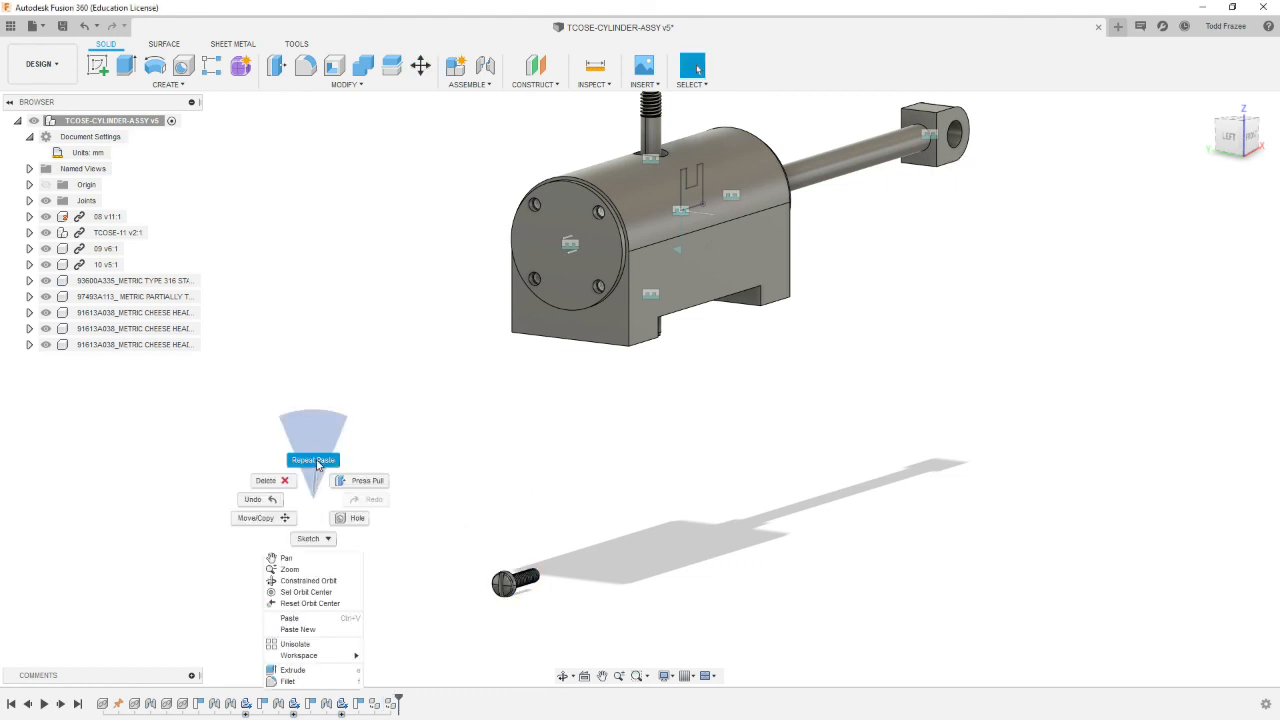
pyautogui.click(315, 461)
pyautogui.click(1013, 418)
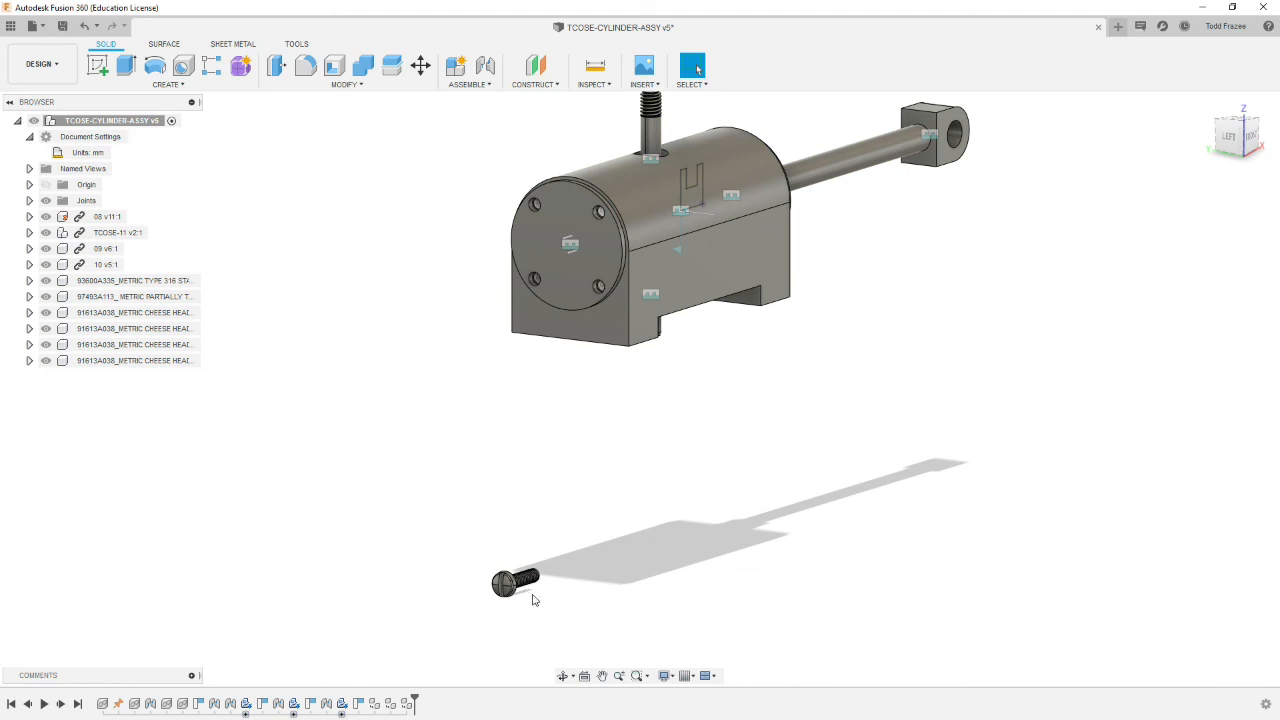
# Step: Spread the four overlapping cheese head screws apart into separate positions in front of the cylinder
pyautogui.moveTo(508, 587); pyautogui.dragTo(368, 450)
pyautogui.moveTo(506, 585); pyautogui.dragTo(462, 470)
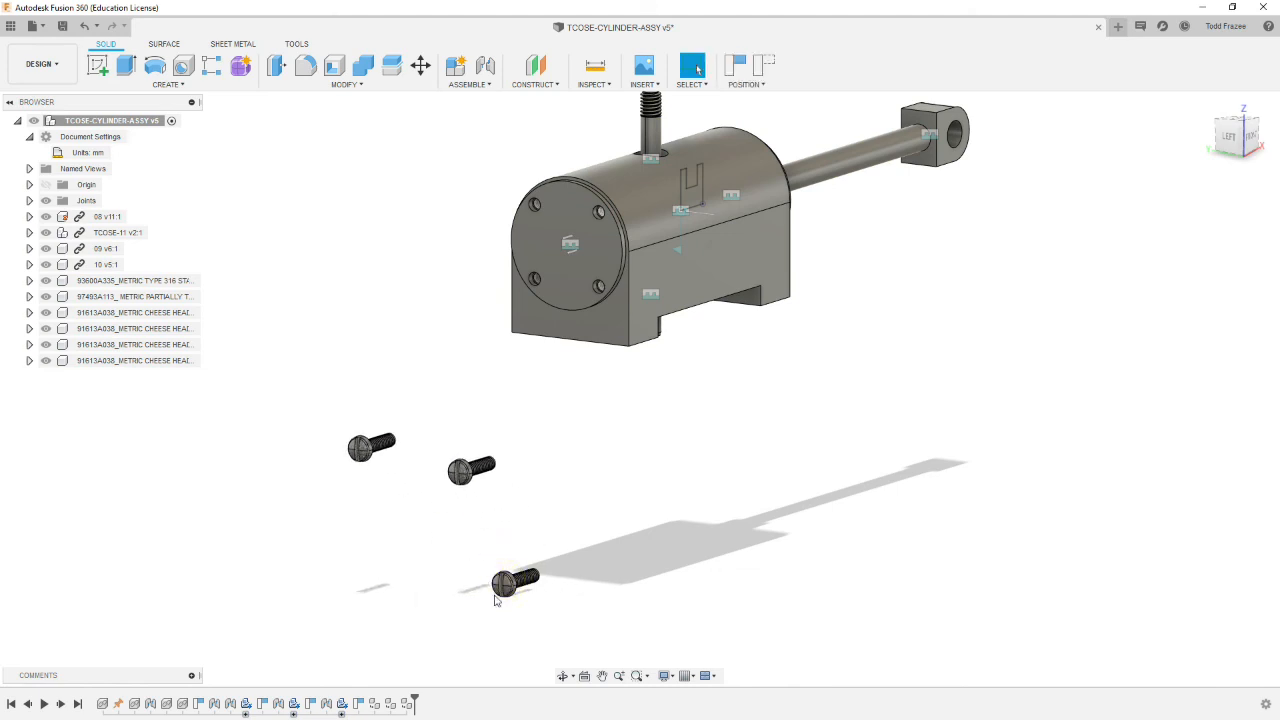
pyautogui.moveTo(506, 585); pyautogui.dragTo(605, 486)
pyautogui.moveTo(517, 582); pyautogui.dragTo(425, 524)
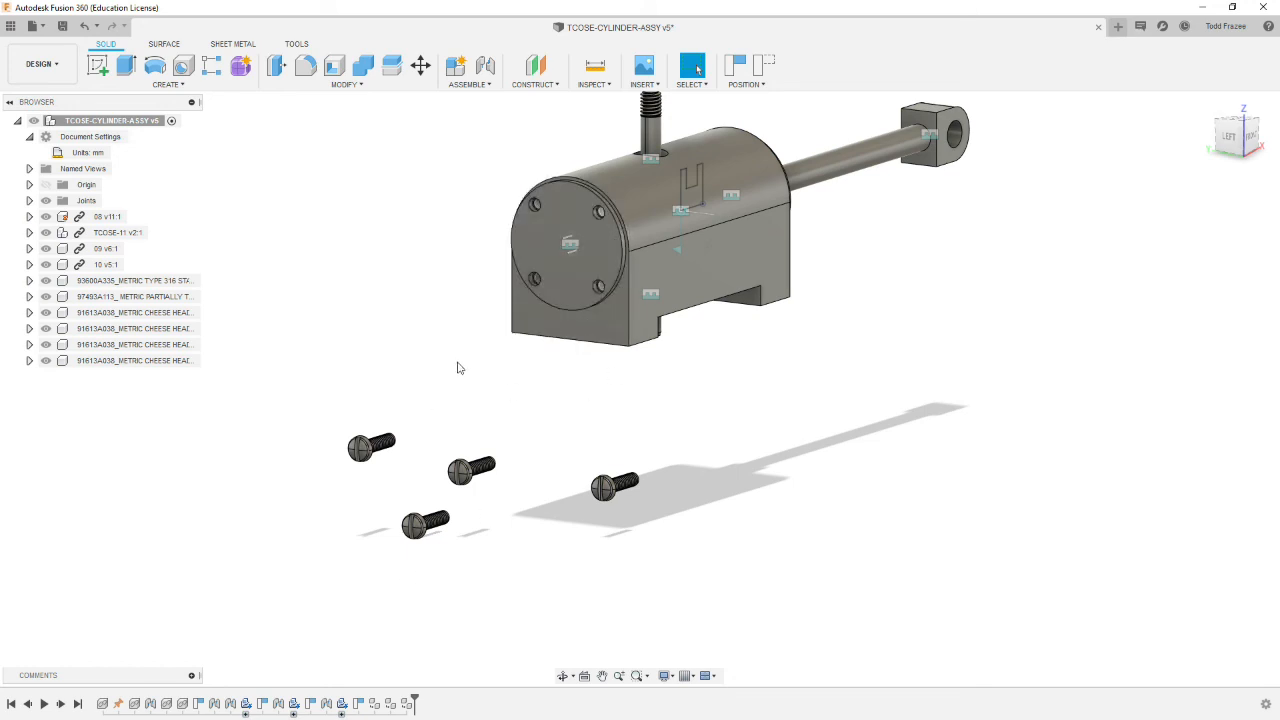
# Step: Capture the screws' new positions and joint one screw's head underside to the upper-left counterbored hole of end cap 09
pyautogui.click(494, 72)
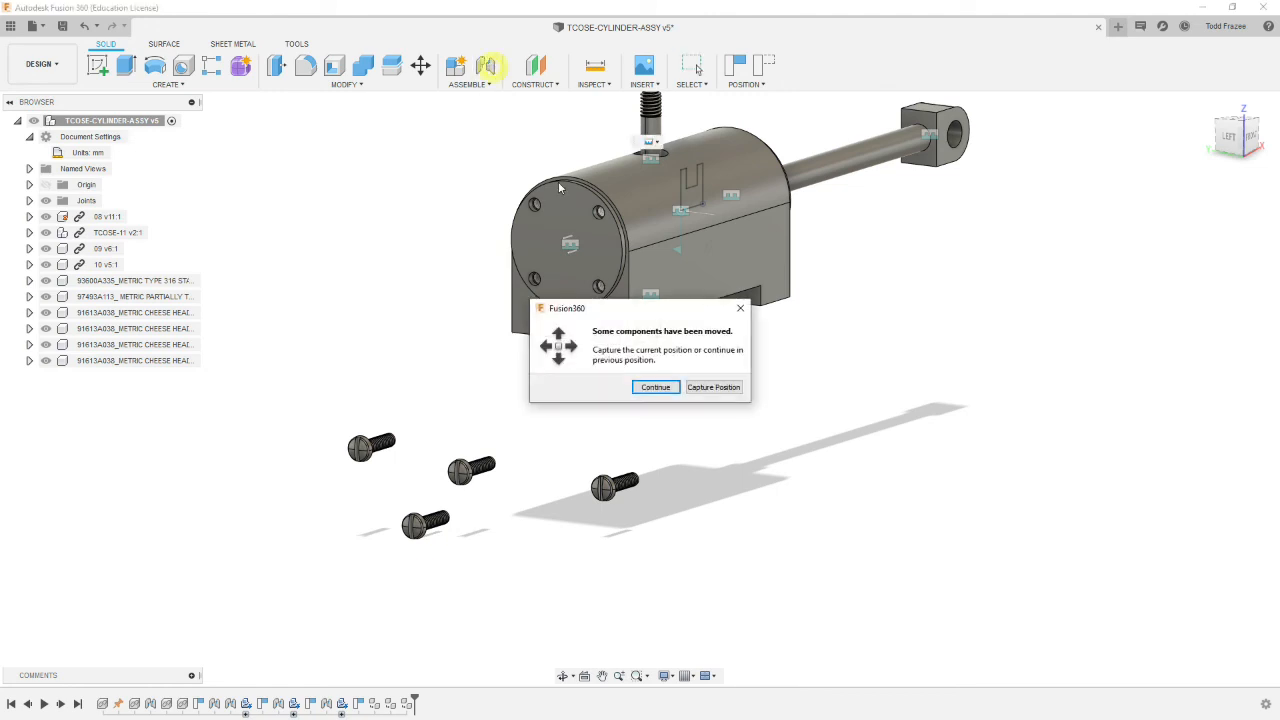
pyautogui.click(728, 390)
pyautogui.scroll(6, 548, 225)
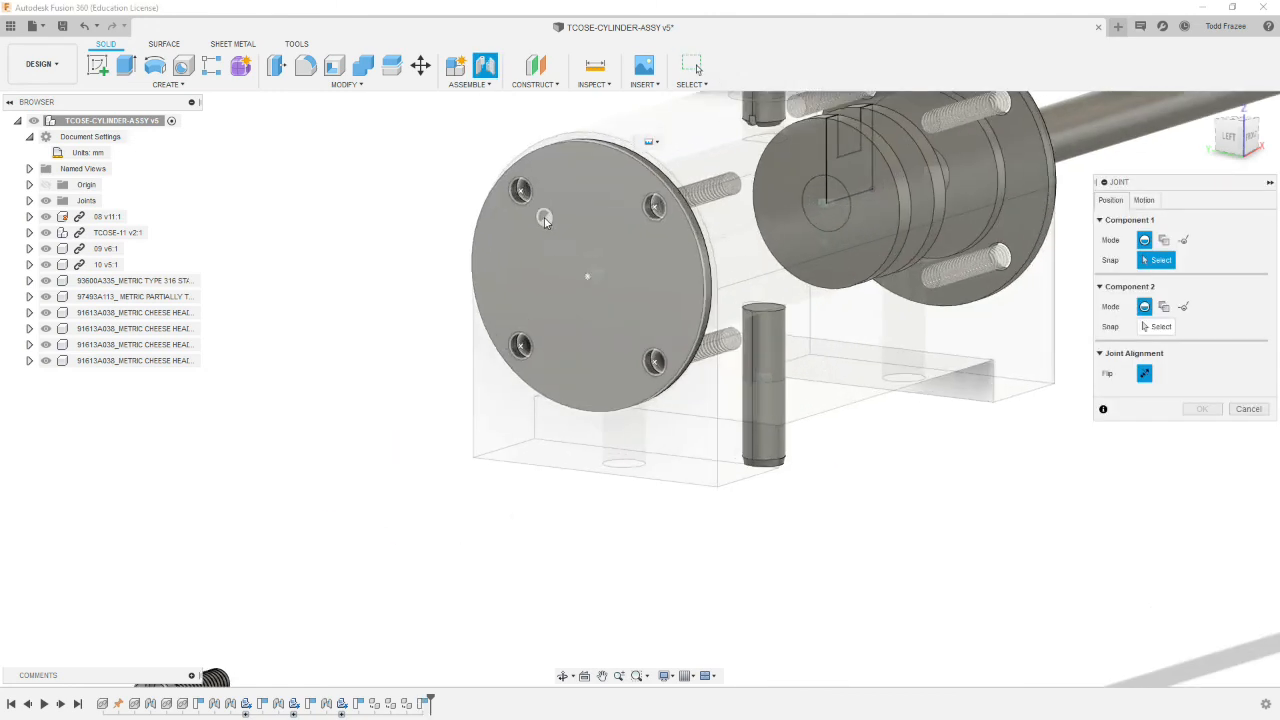
pyautogui.click(533, 176)
pyautogui.scroll(-8, 400, 330)
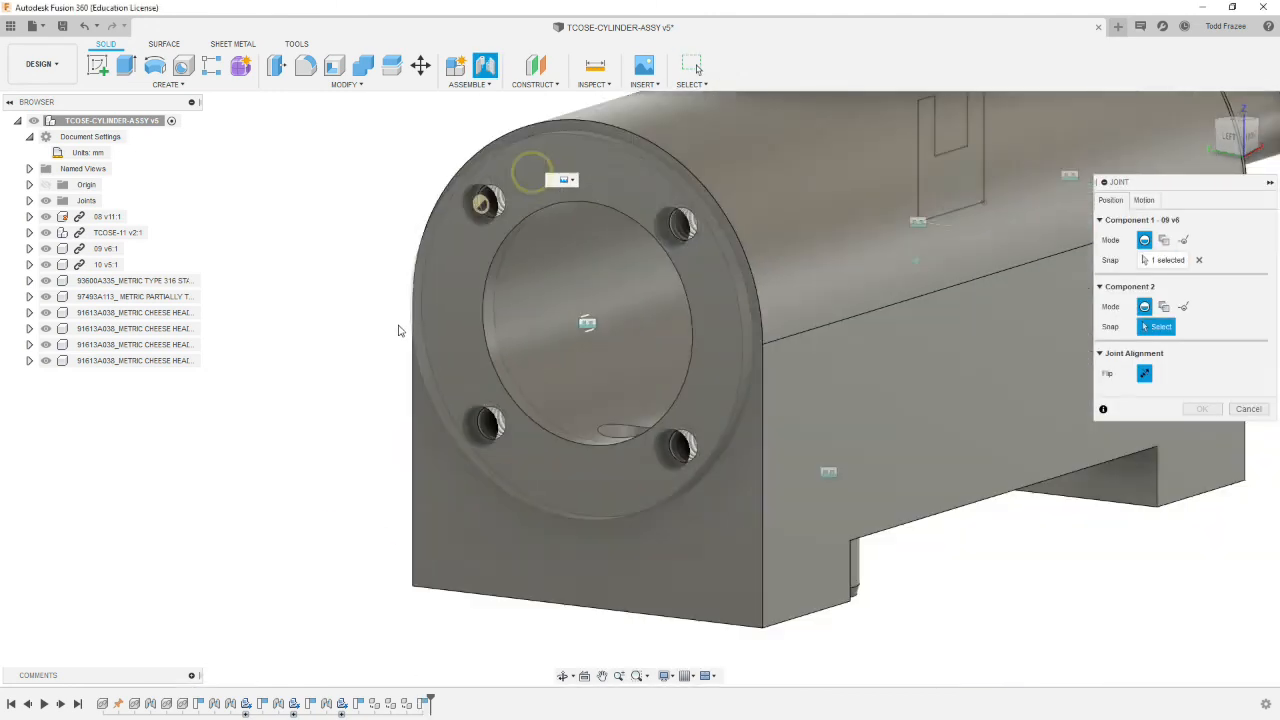
pyautogui.keyDown('shift'); pyautogui.moveTo(365, 483); pyautogui.dragTo(243, 325, button='middle'); pyautogui.keyUp('shift')
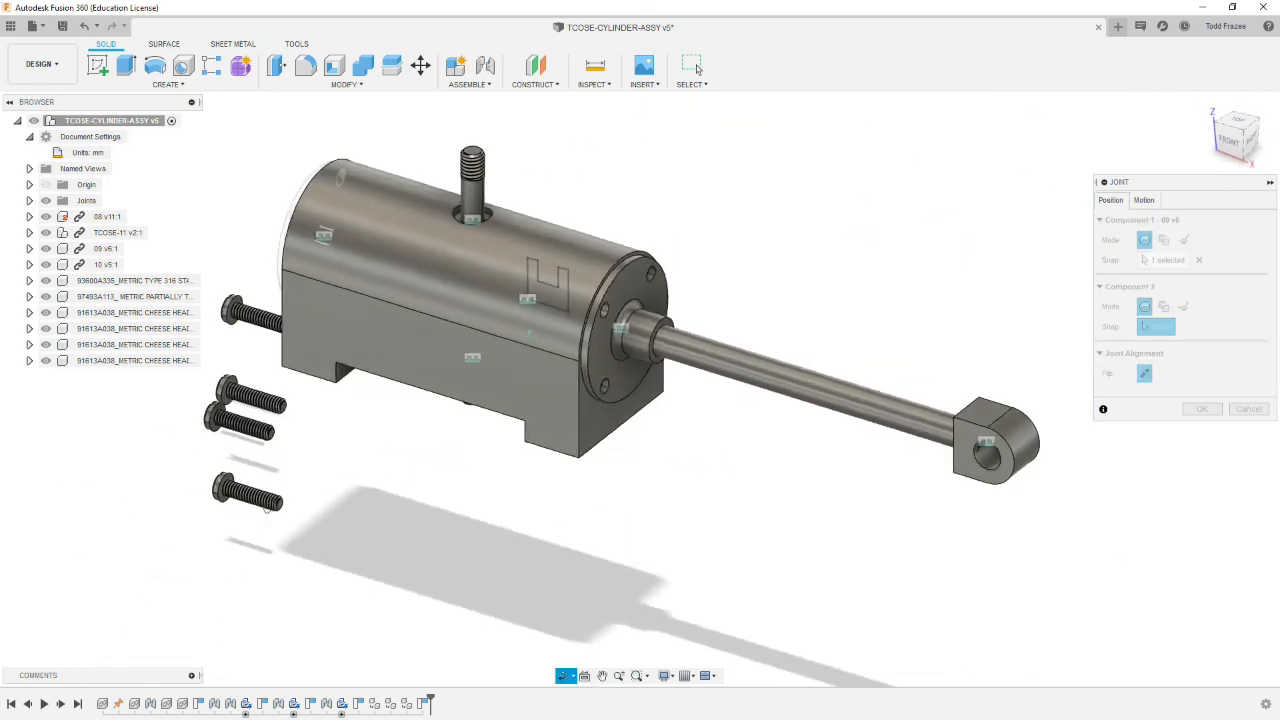
pyautogui.scroll(3, 243, 291)
pyautogui.scroll(5, 243, 291)
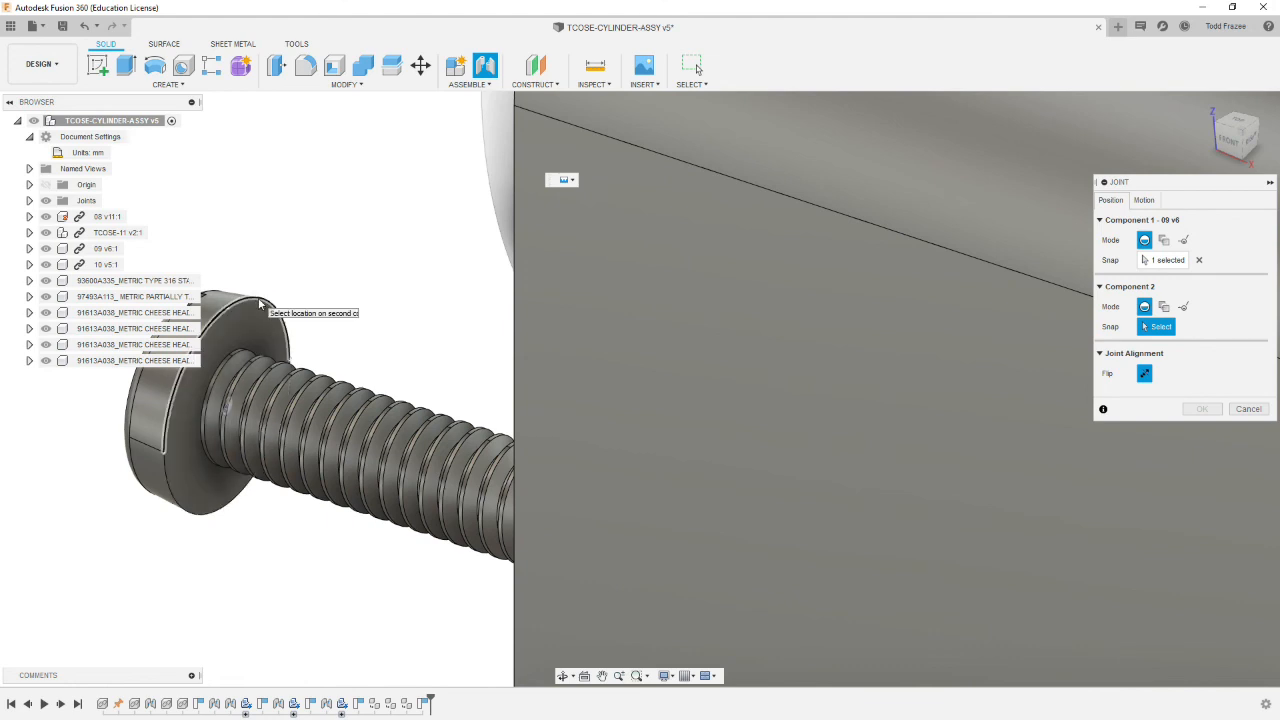
pyautogui.click(258, 303)
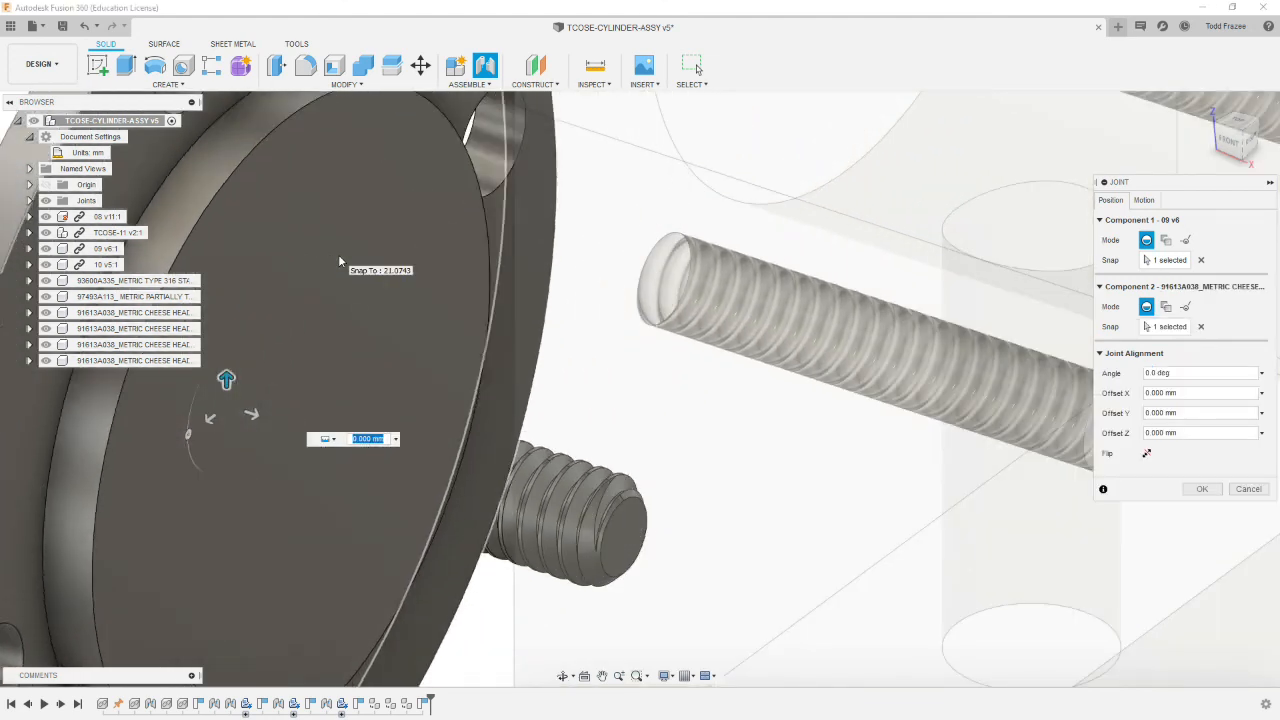
pyautogui.click(1203, 488)
# Step: Joint a second cheese head screw, by its head underside, to the upper-right hole of end cap 09
pyautogui.scroll(-8, 587, 349)
pyautogui.keyDown('shift'); pyautogui.moveTo(573, 348); pyautogui.dragTo(594, 374, button='middle'); pyautogui.keyUp('shift')
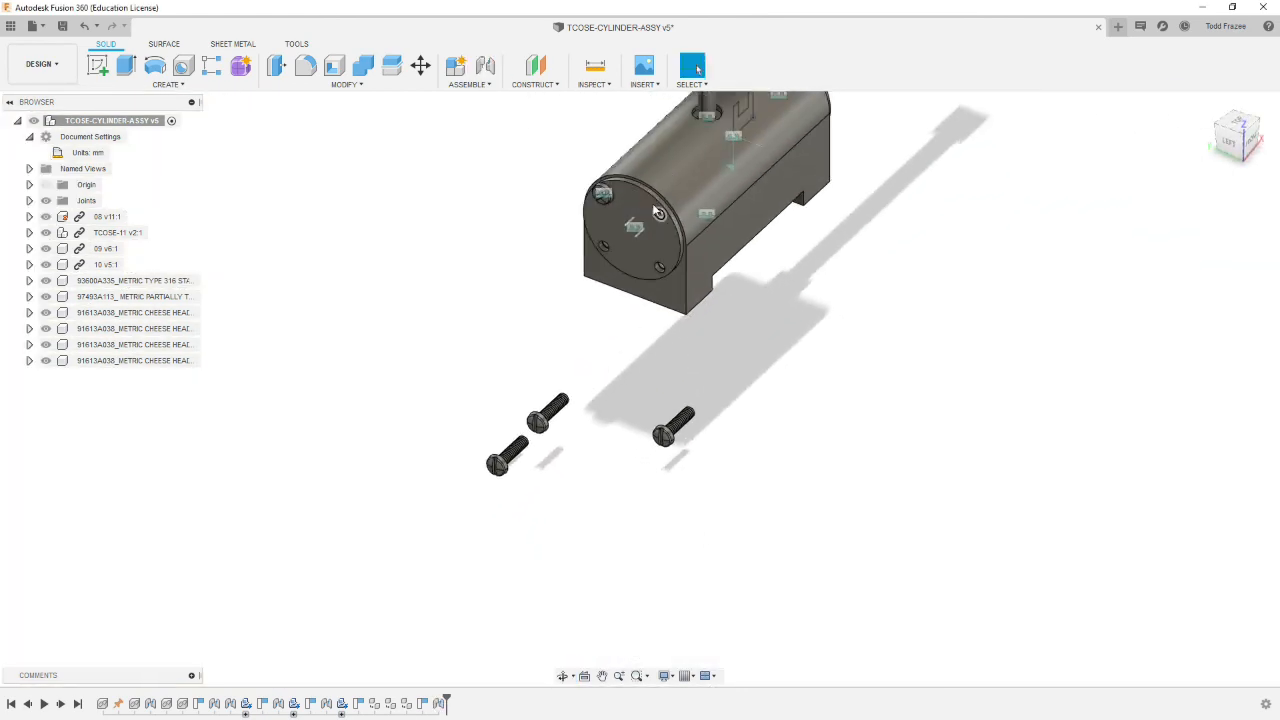
pyautogui.scroll(5, 585, 200)
pyautogui.scroll(-10, 578, 204)
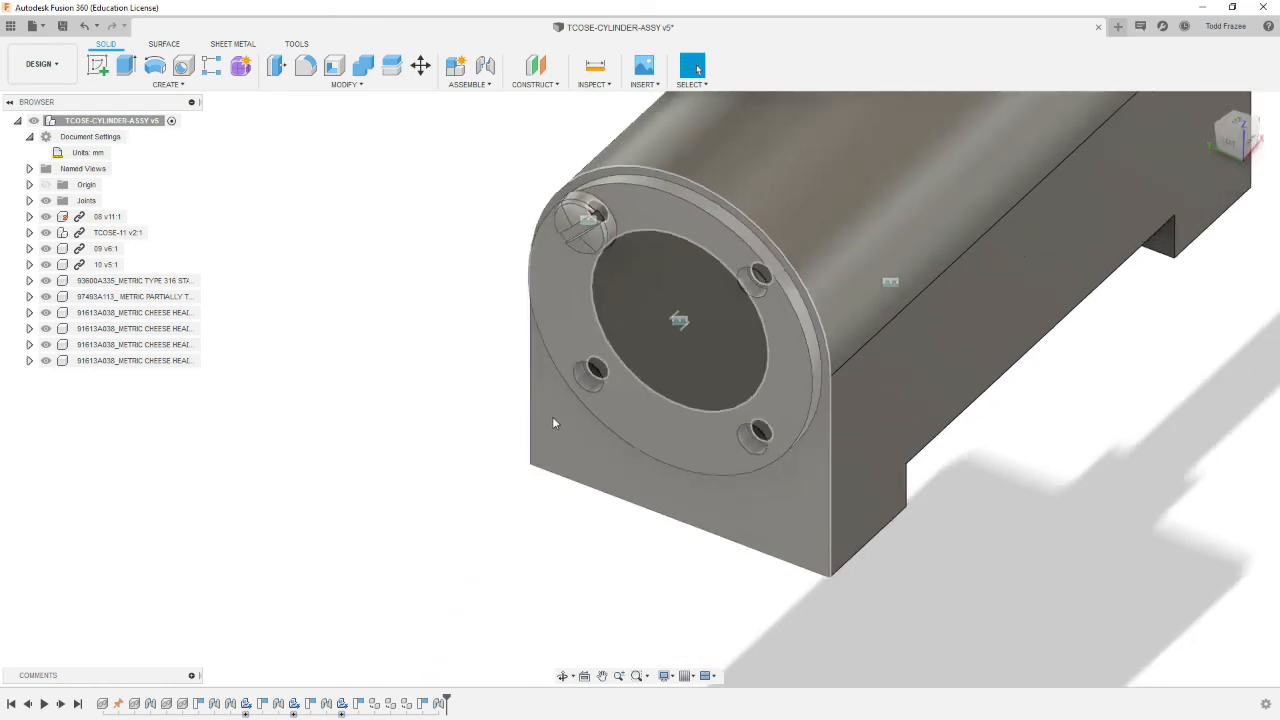
pyautogui.keyDown('shift'); pyautogui.moveTo(575, 519); pyautogui.dragTo(568, 501, button='middle'); pyautogui.keyUp('shift')
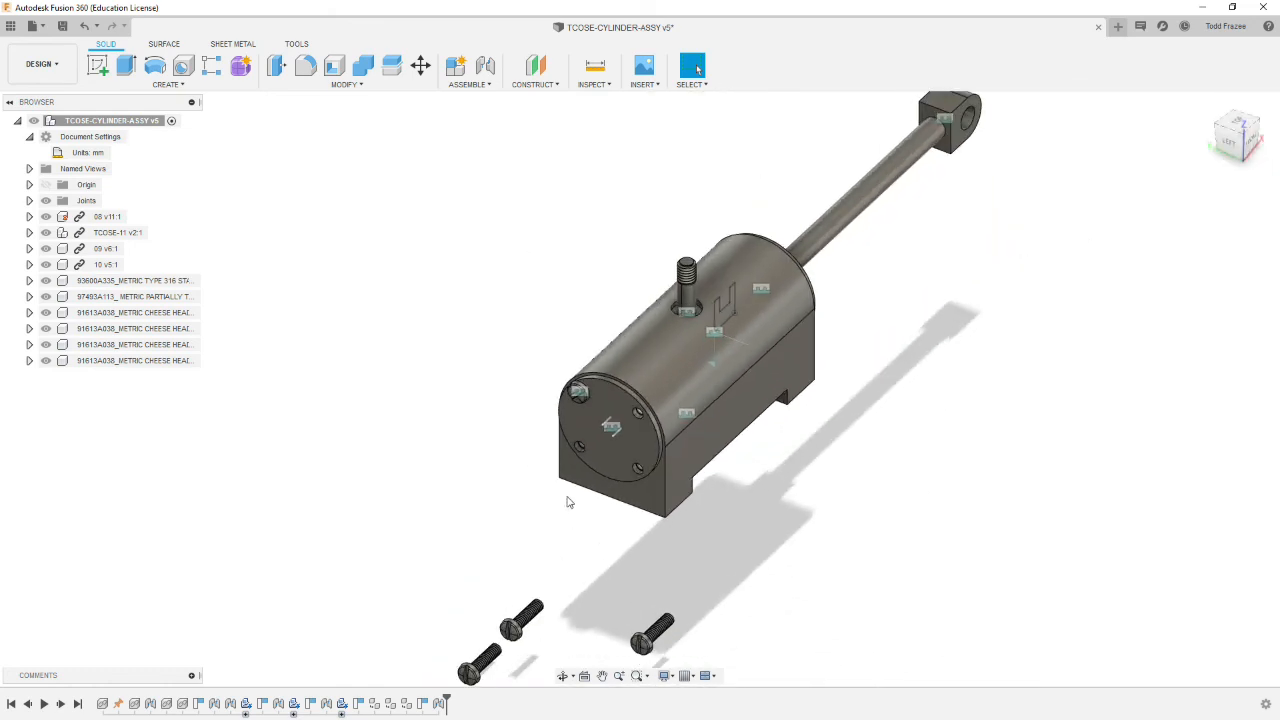
pyautogui.click(485, 66)
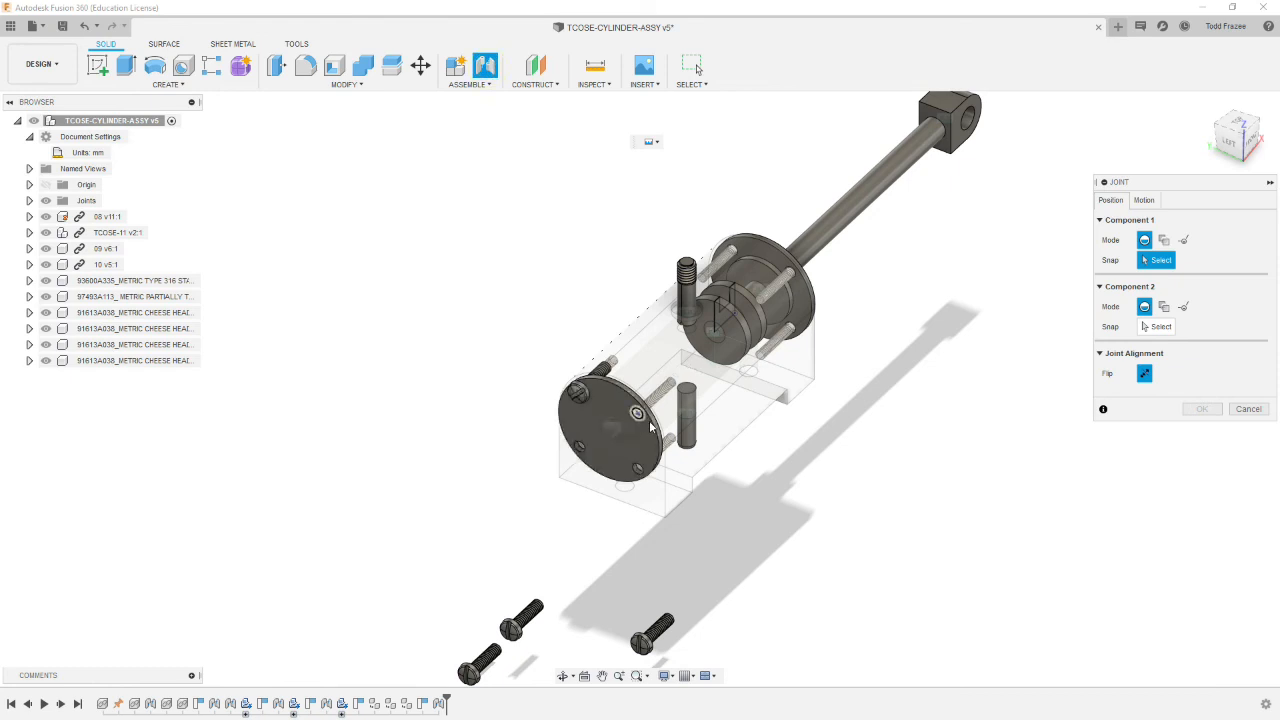
pyautogui.scroll(5, 650, 423)
pyautogui.scroll(5, 640, 425)
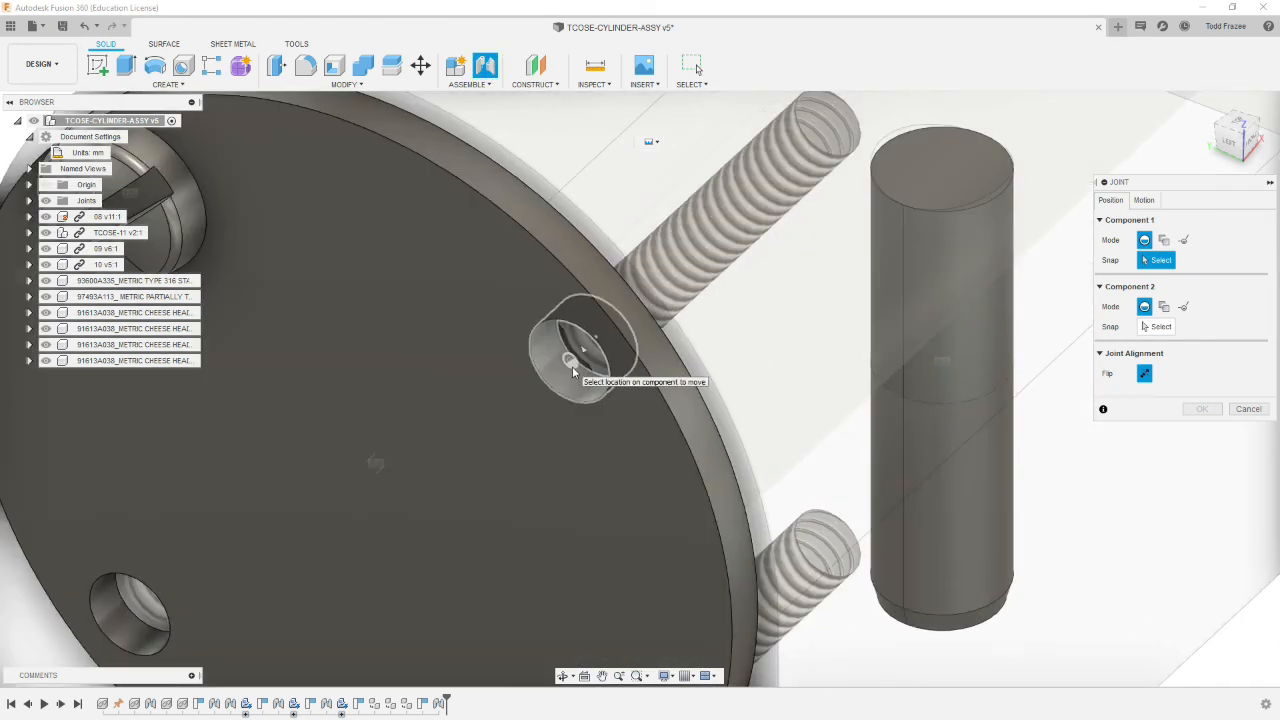
pyautogui.click(572, 362)
pyautogui.scroll(-10, 466, 447)
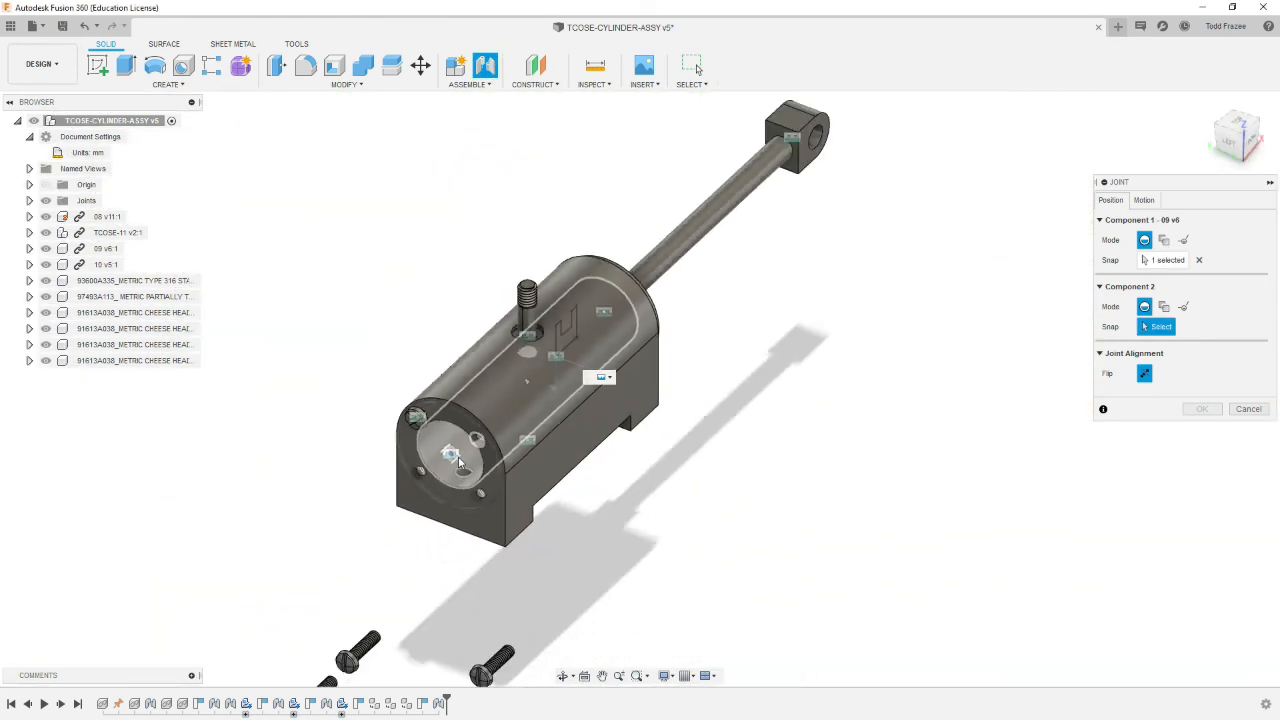
pyautogui.keyDown('shift'); pyautogui.moveTo(462, 510); pyautogui.dragTo(370, 475, button='middle'); pyautogui.keyUp('shift')
pyautogui.scroll(10, 370, 475)
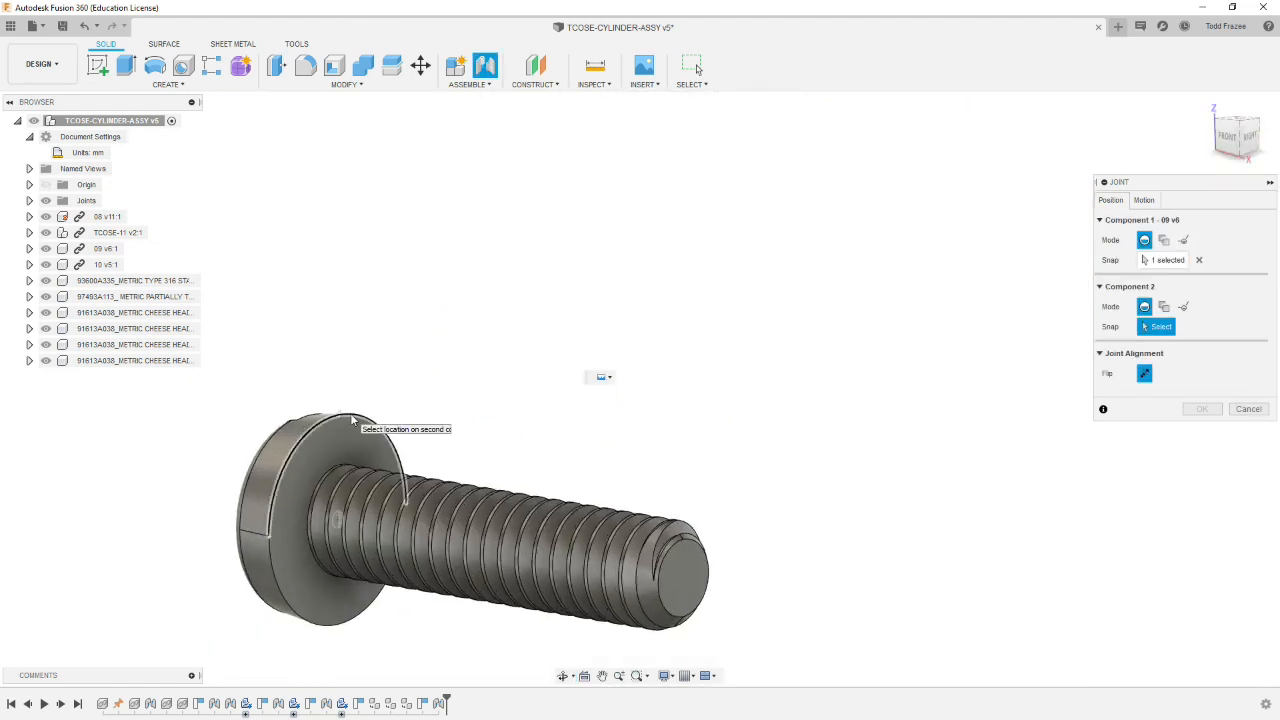
pyautogui.click(352, 420)
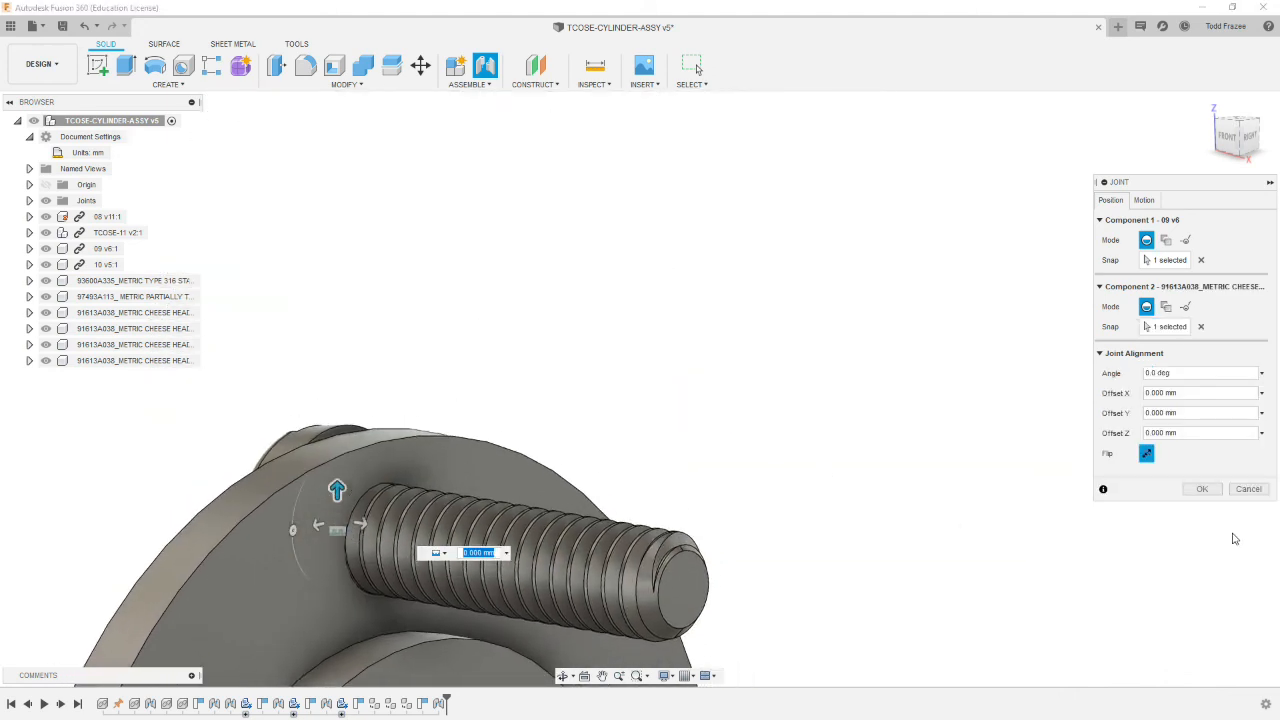
pyautogui.click(1202, 489)
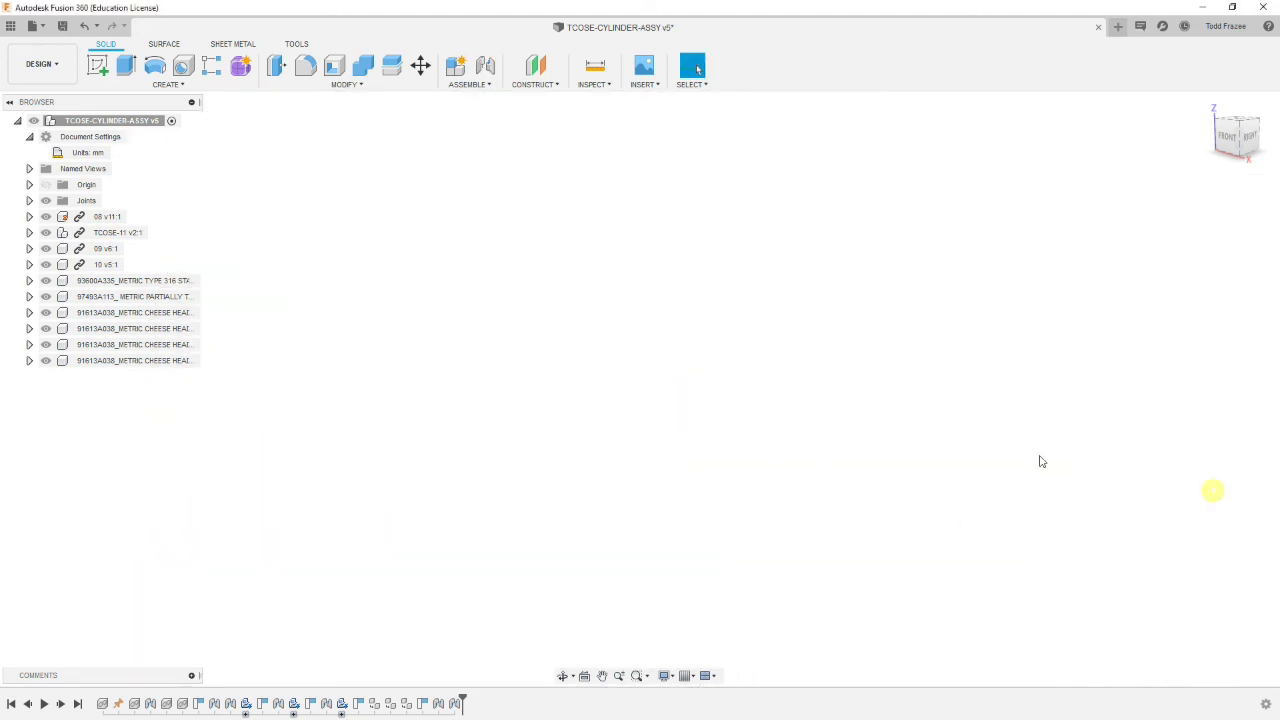
# Step: Joint a third cheese head screw, by its head underside, to the lower-left hole of end cap 09
pyautogui.scroll(-6, 658, 451)
pyautogui.keyDown('shift'); pyautogui.moveTo(663, 452); pyautogui.dragTo(782, 423, button='middle'); pyautogui.keyUp('shift')
pyautogui.press('Escape')
pyautogui.scroll(4, 640, 505)
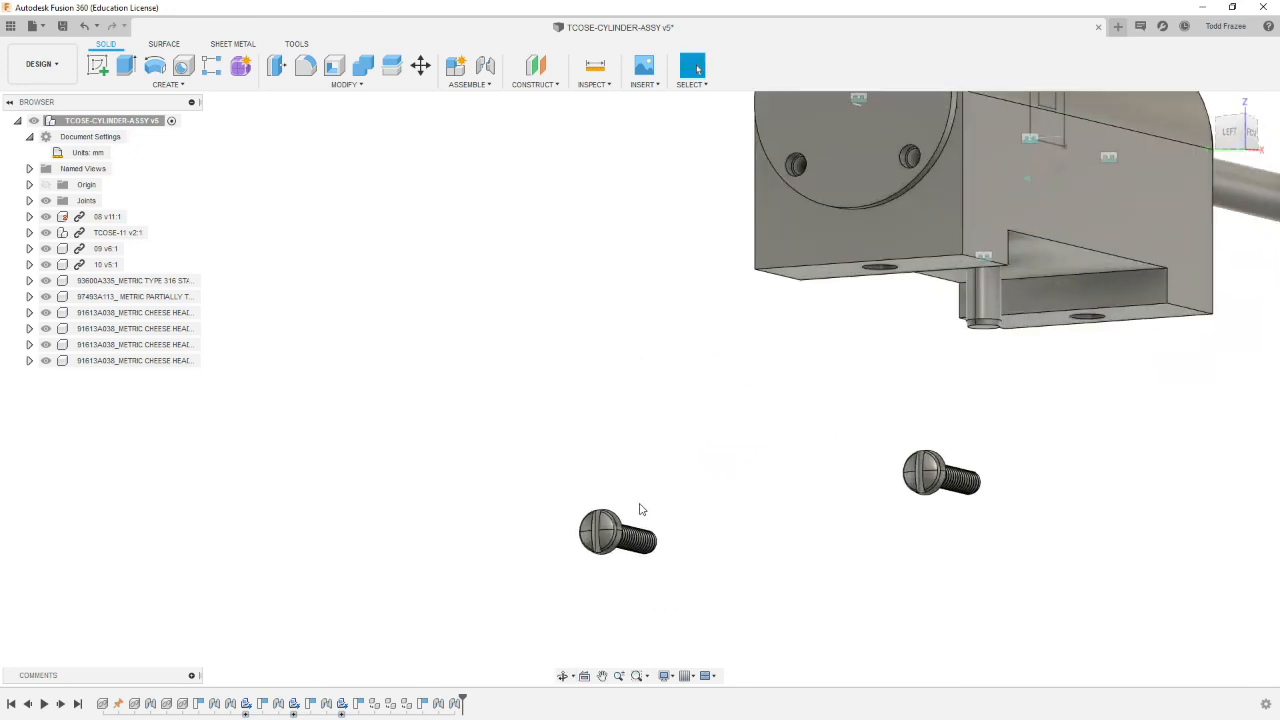
pyautogui.scroll(5, 798, 300)
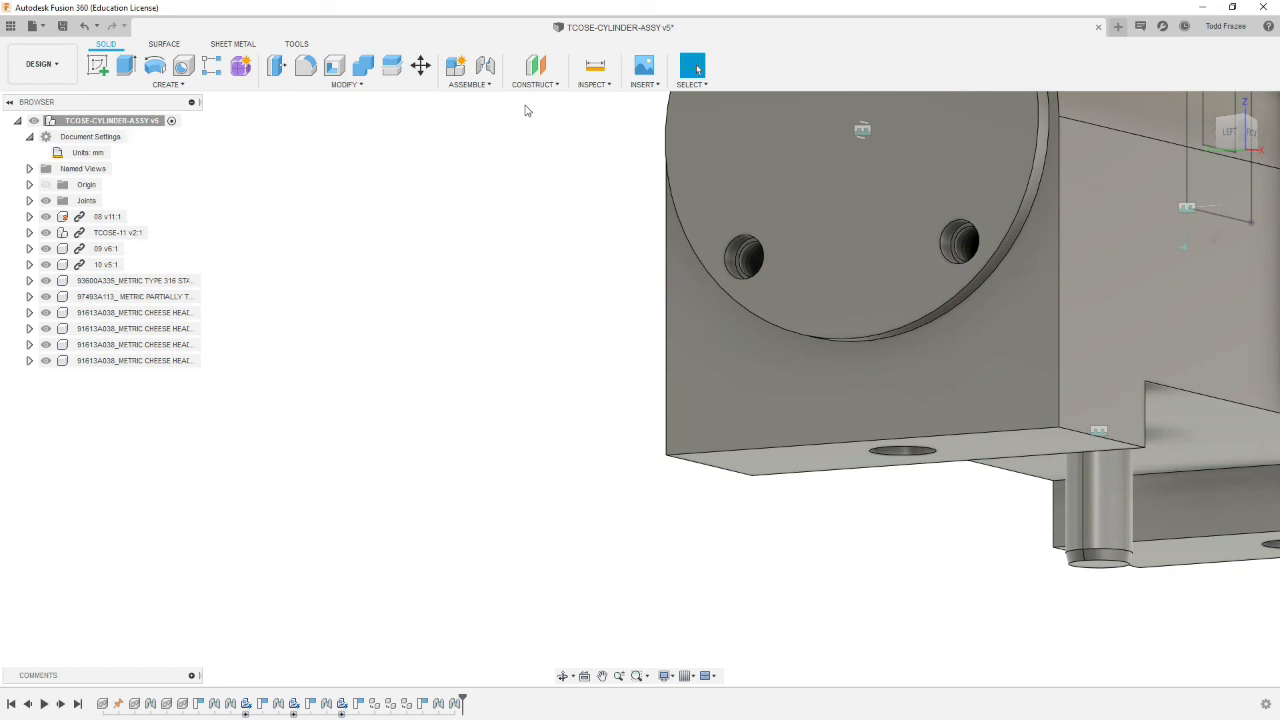
pyautogui.click(485, 65)
pyautogui.click(751, 263)
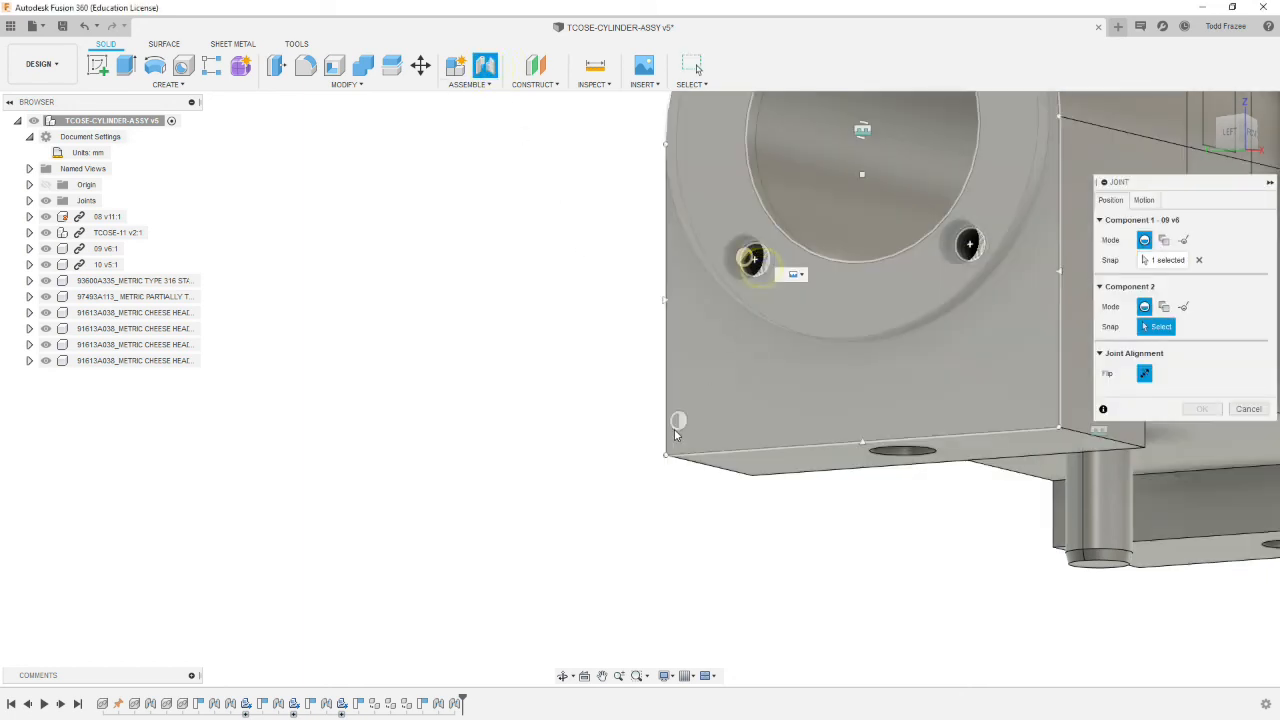
pyautogui.scroll(-6, 611, 551)
pyautogui.keyDown('shift'); pyautogui.moveTo(630, 606); pyautogui.dragTo(574, 643, button='middle'); pyautogui.keyUp('shift')
pyautogui.scroll(8, 632, 591)
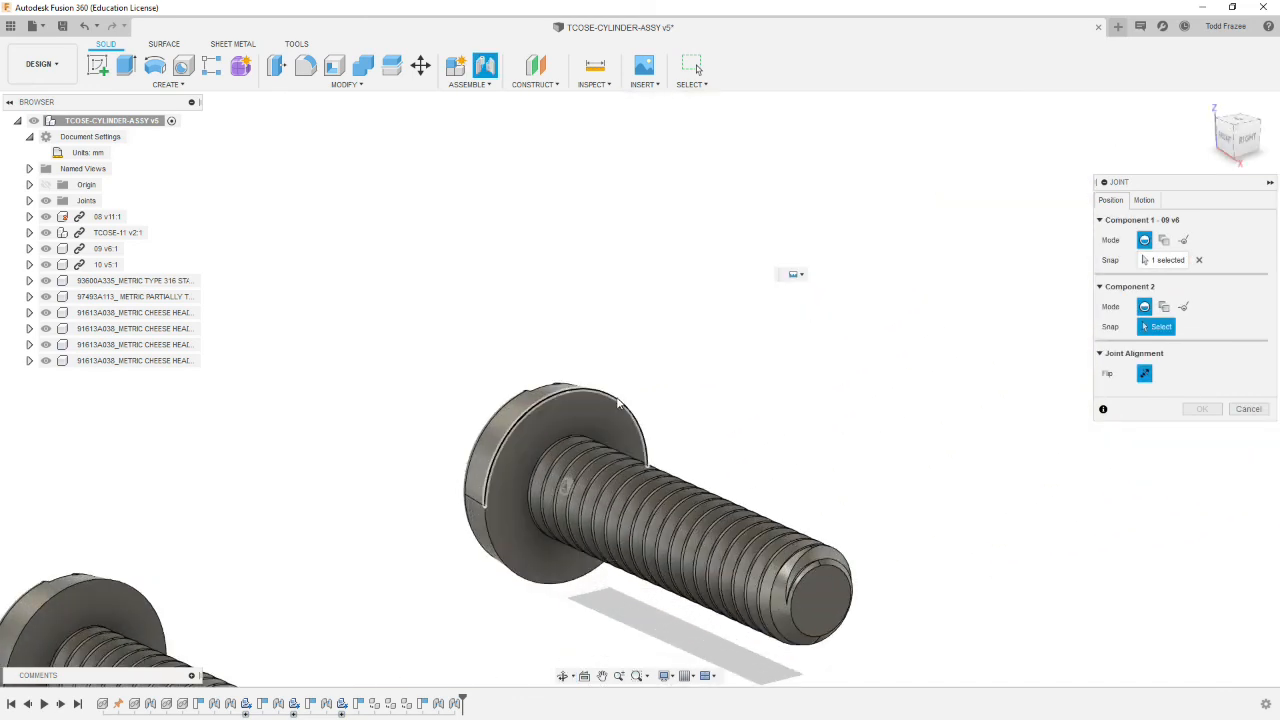
pyautogui.click(617, 402)
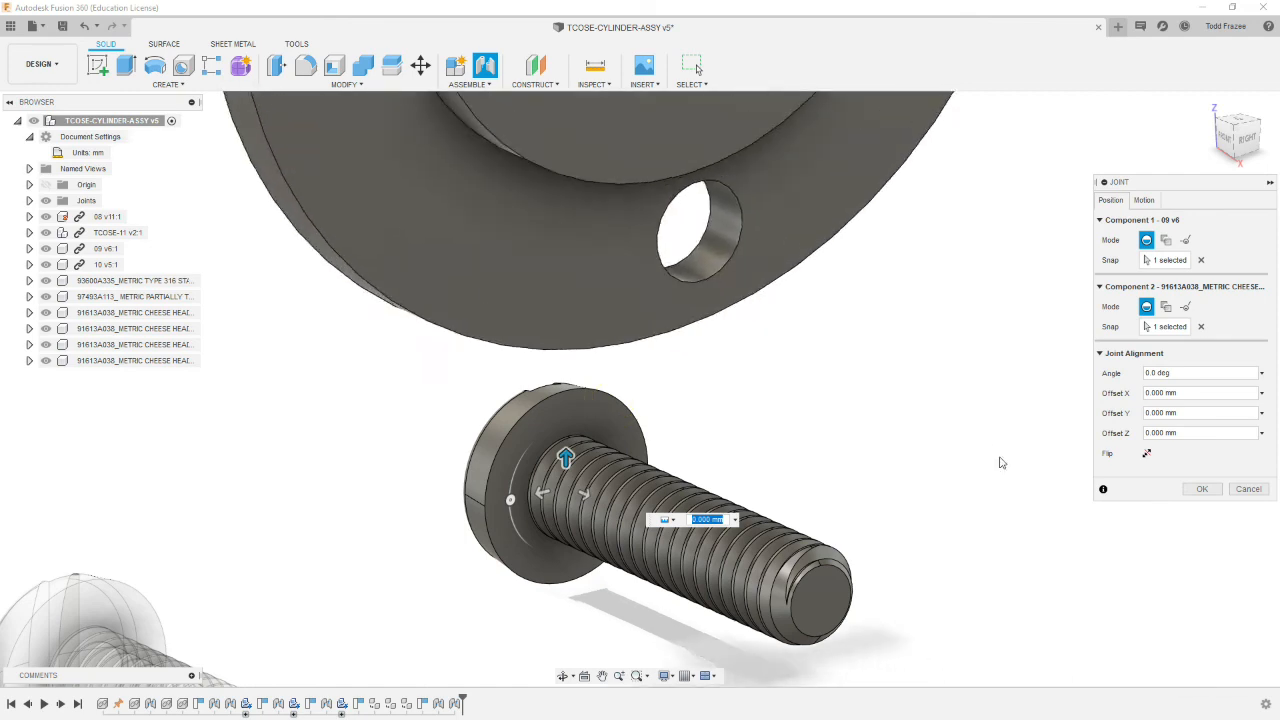
pyautogui.click(1200, 489)
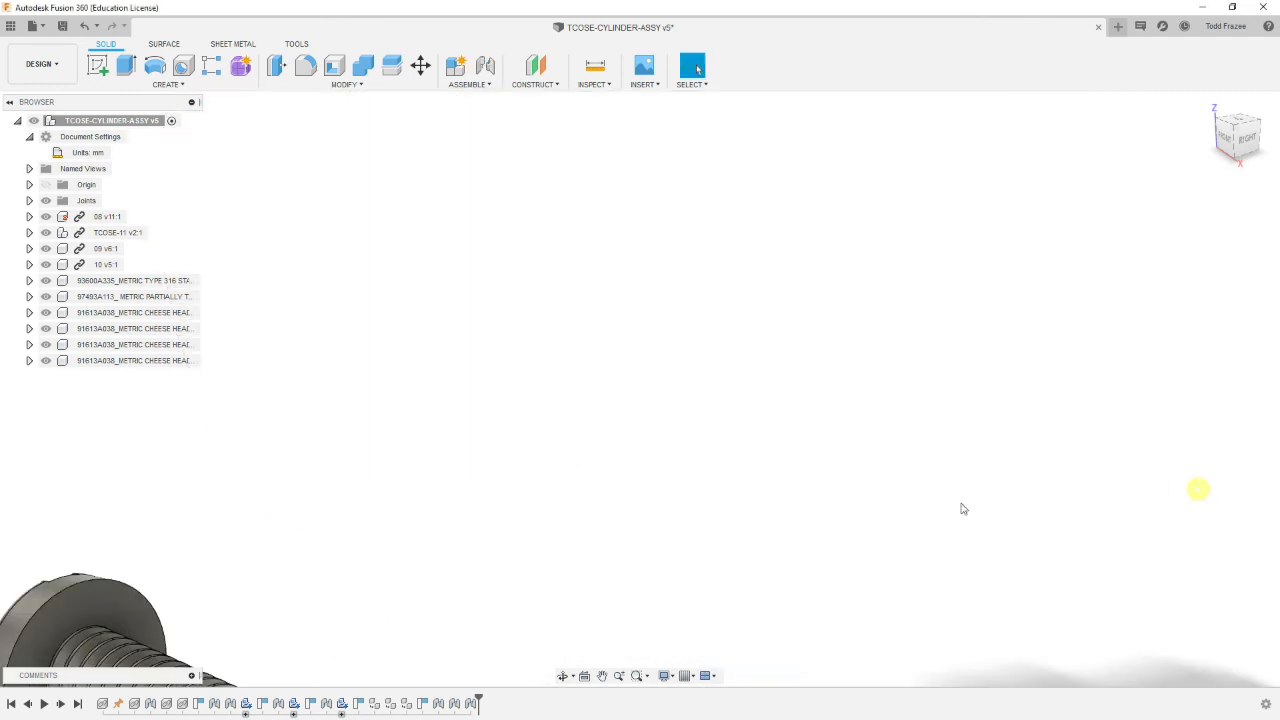
# Step: Joint the remaining cheese head screw, by its head underside, to the lower-right hole of end cap 09
pyautogui.scroll(-8, 615, 507)
pyautogui.keyDown('shift'); pyautogui.moveTo(587, 486); pyautogui.dragTo(723, 481, button='middle'); pyautogui.keyUp('shift')
pyautogui.scroll(-4, 685, 595)
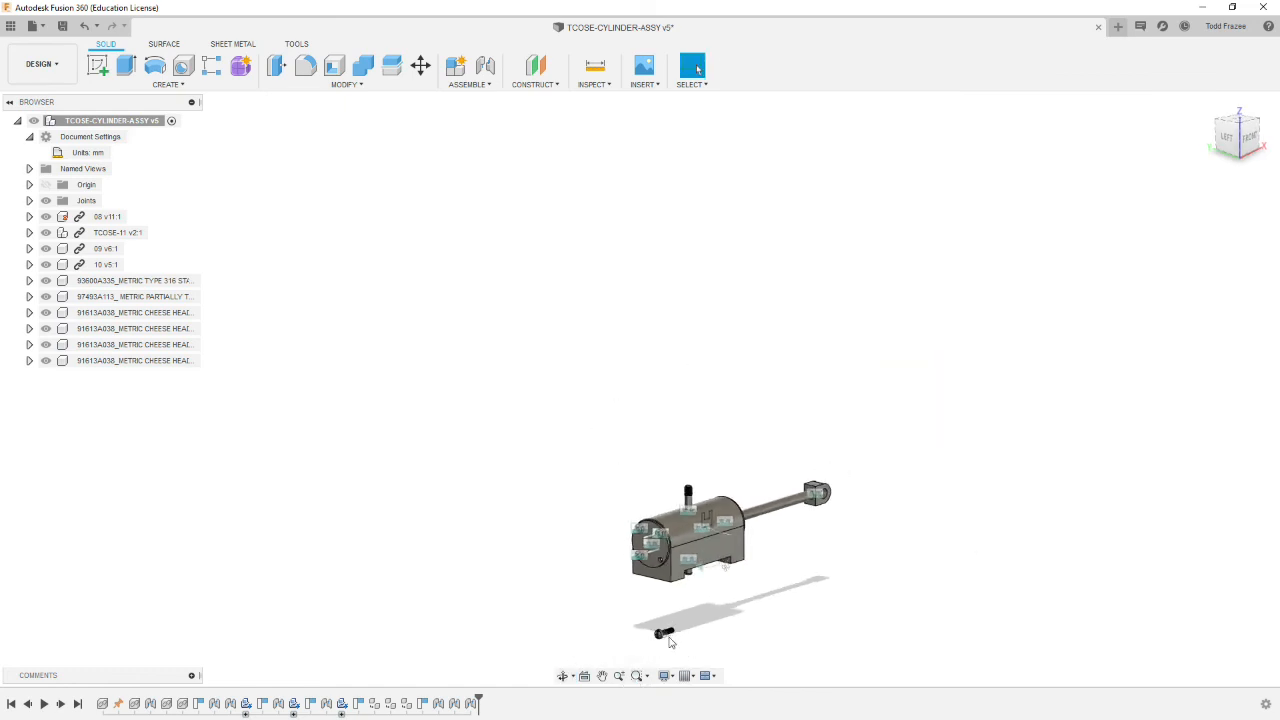
pyautogui.scroll(5, 688, 637)
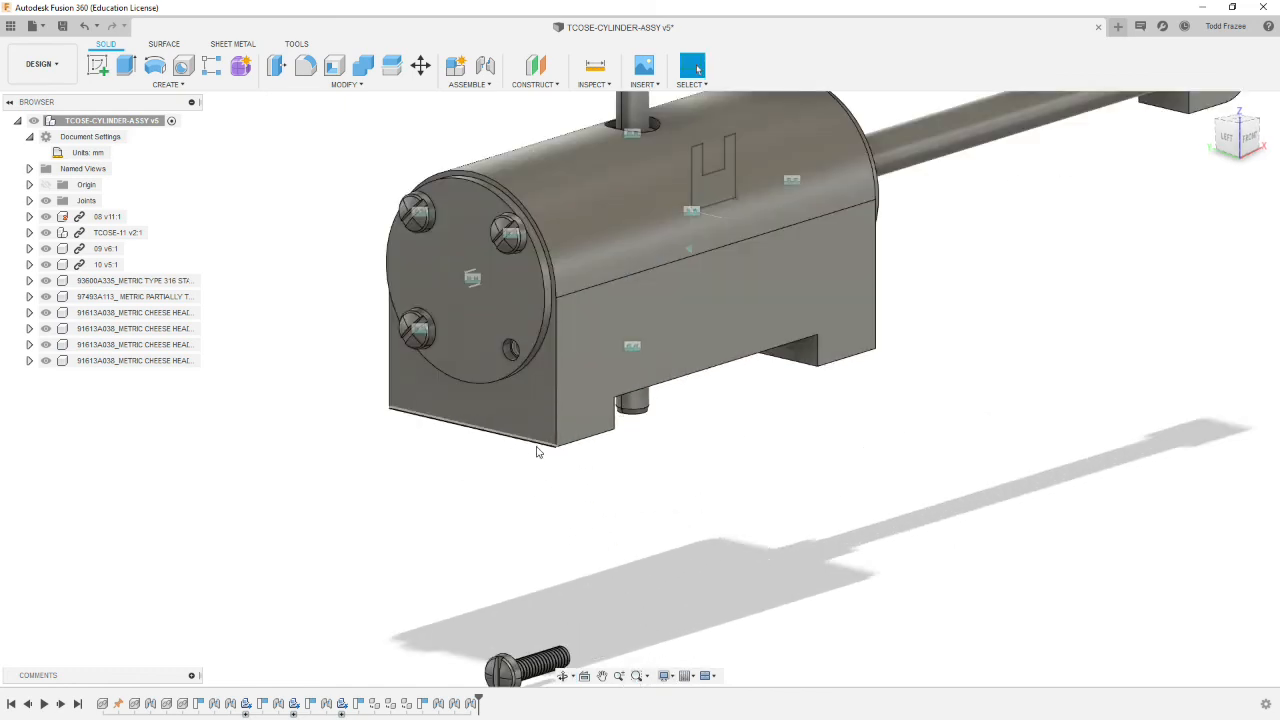
pyautogui.click(485, 65)
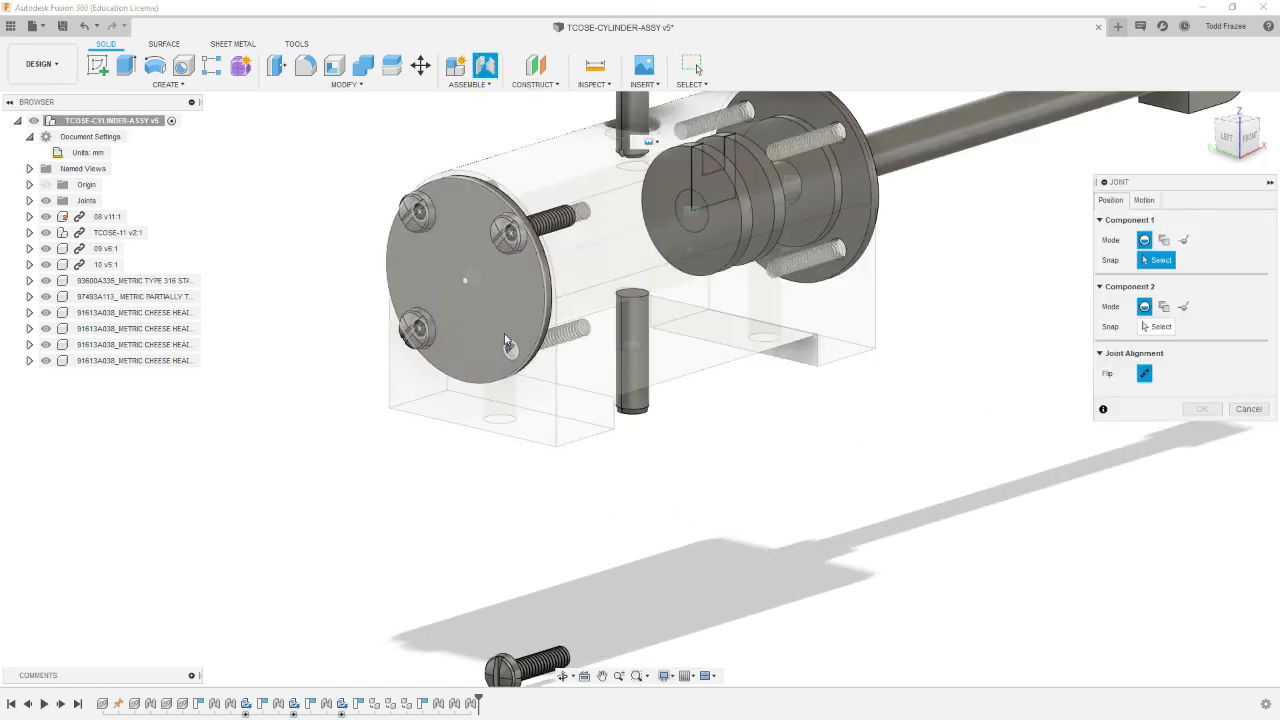
pyautogui.scroll(3, 510, 332)
pyautogui.click(514, 357)
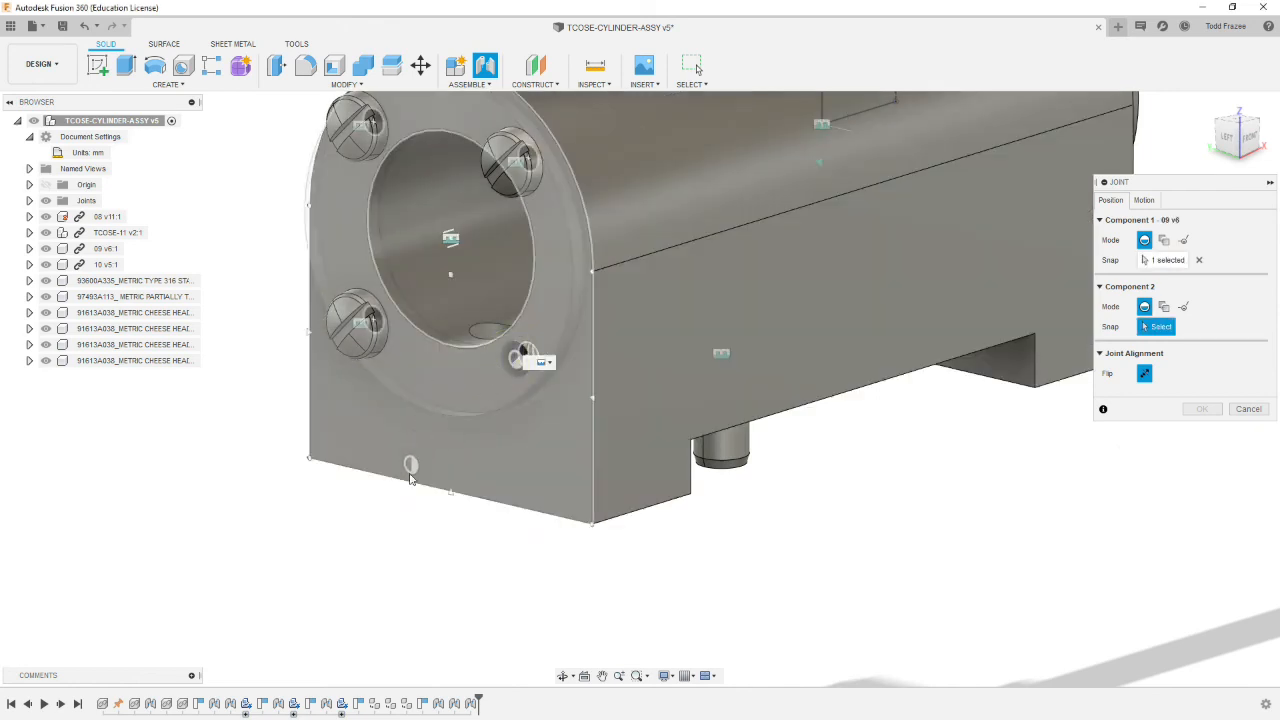
pyautogui.scroll(-6, 411, 472)
pyautogui.keyDown('shift'); pyautogui.moveTo(497, 539); pyautogui.dragTo(380, 526, button='middle'); pyautogui.keyUp('shift')
pyautogui.scroll(6, 383, 486)
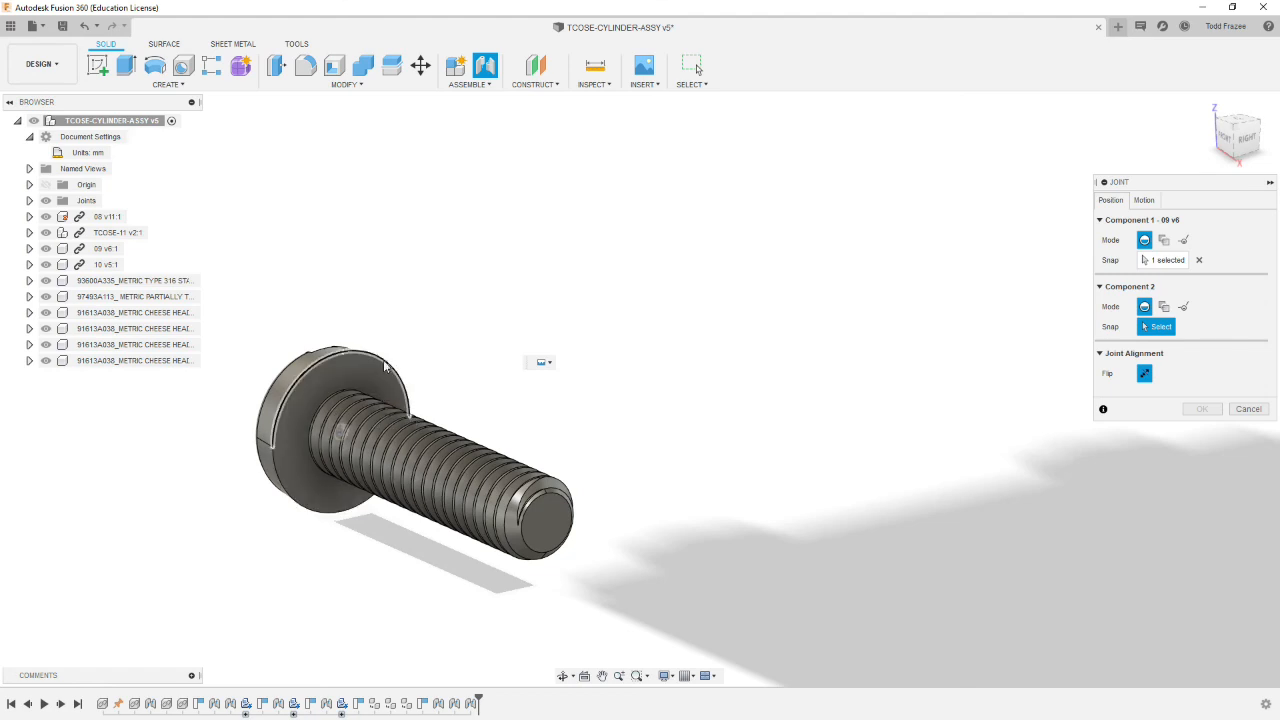
pyautogui.click(383, 362)
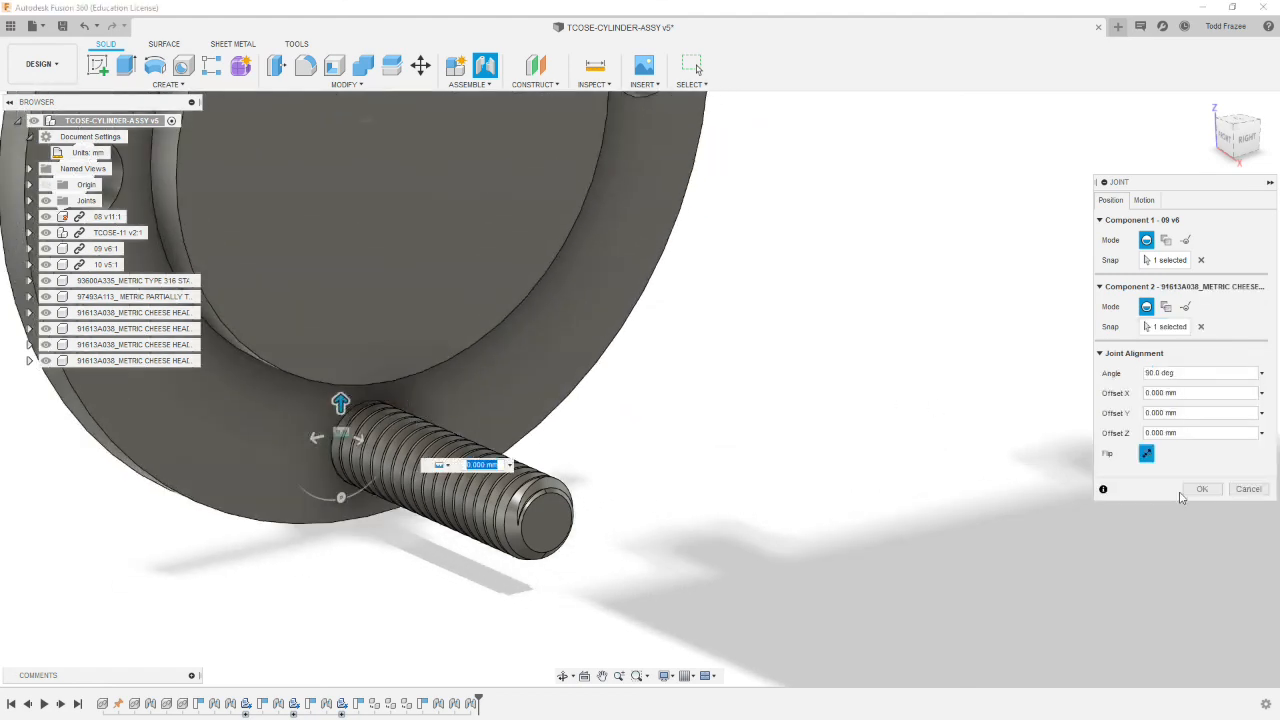
pyautogui.click(1205, 489)
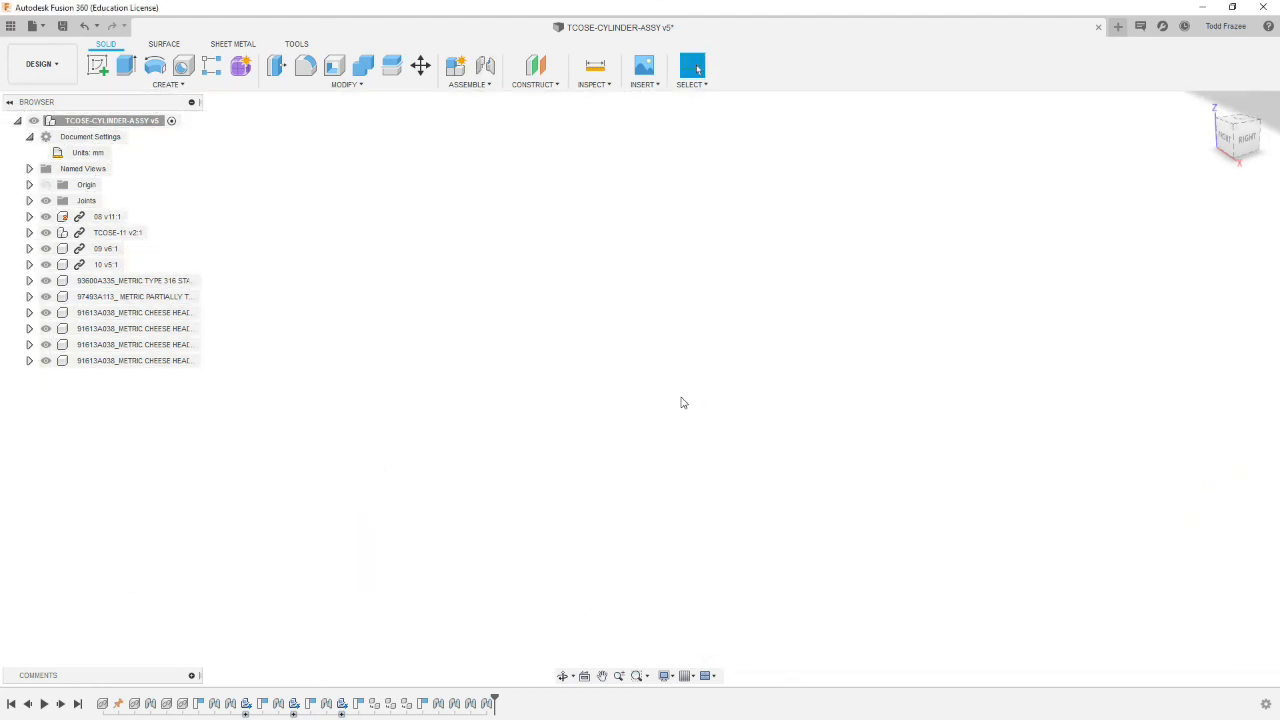
# Step: Examine the screws on end cap 09 and the screw holes around the piston rod at the opposite end
pyautogui.scroll(-10, 683, 402)
pyautogui.keyDown('shift'); pyautogui.moveTo(606, 306); pyautogui.dragTo(688, 350, button='middle'); pyautogui.keyUp('shift')
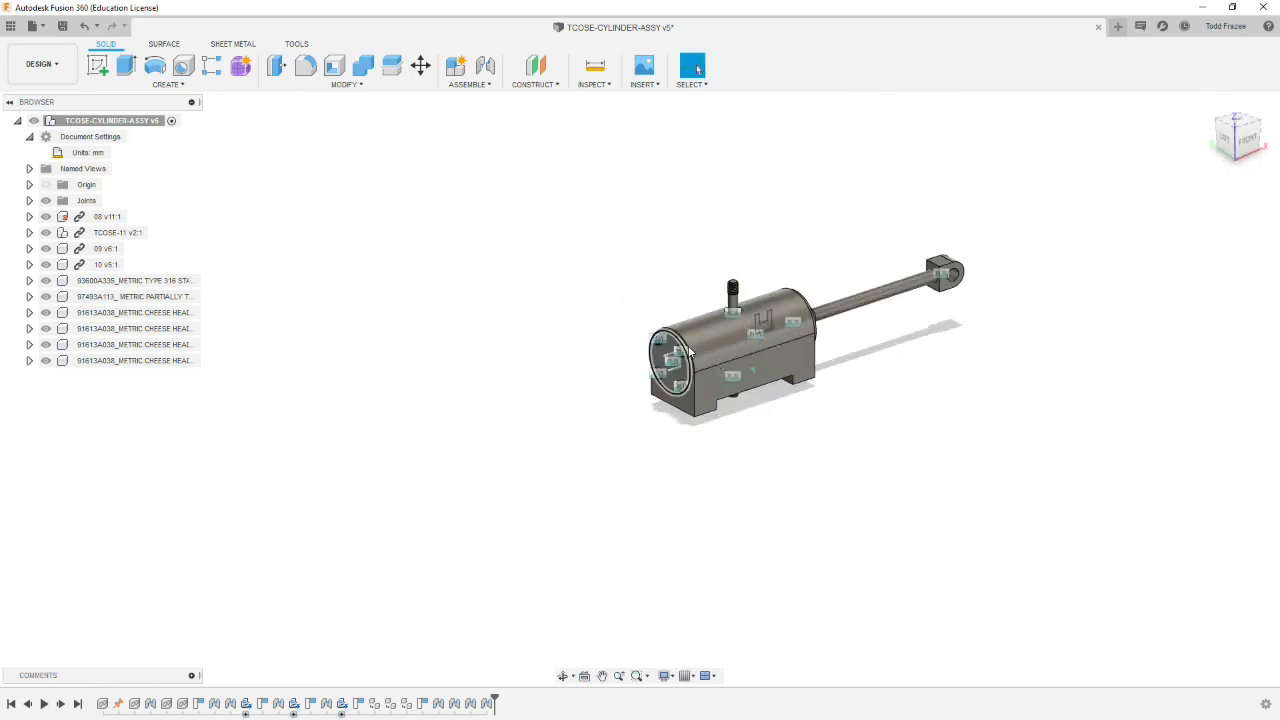
pyautogui.scroll(6, 692, 372)
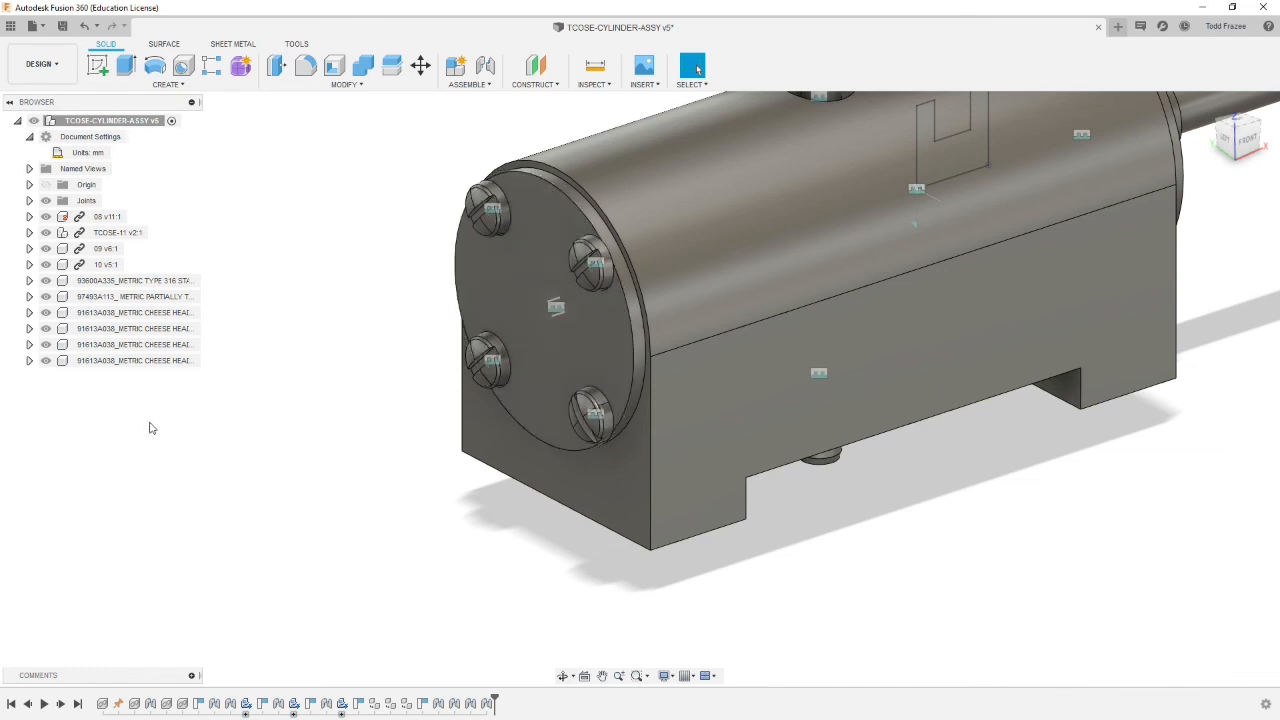
pyautogui.keyDown('shift'); pyautogui.moveTo(940, 545); pyautogui.dragTo(815, 565, button='middle'); pyautogui.keyUp('shift')
pyautogui.scroll(-5, 854, 538)
pyautogui.scroll(4, 1105, 546)
pyautogui.keyDown('shift'); pyautogui.moveTo(1031, 563); pyautogui.dragTo(1040, 534, button='middle'); pyautogui.keyUp('shift')
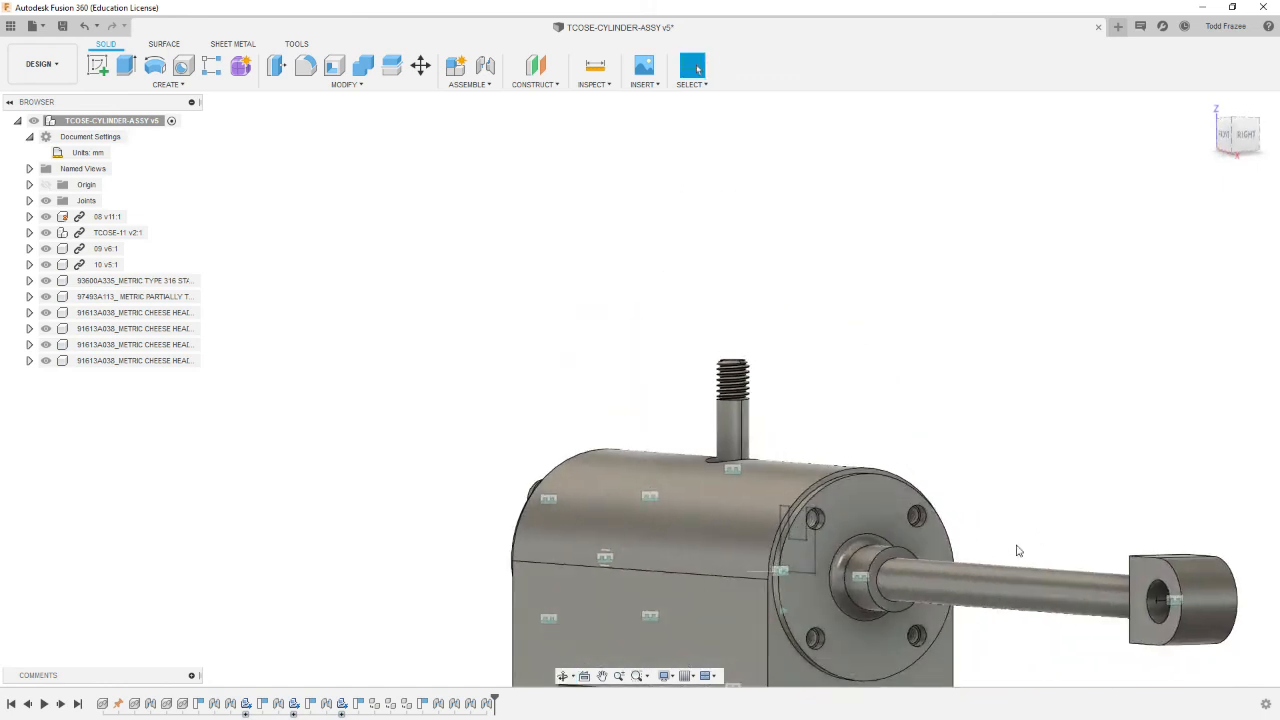
pyautogui.scroll(-5, 845, 577)
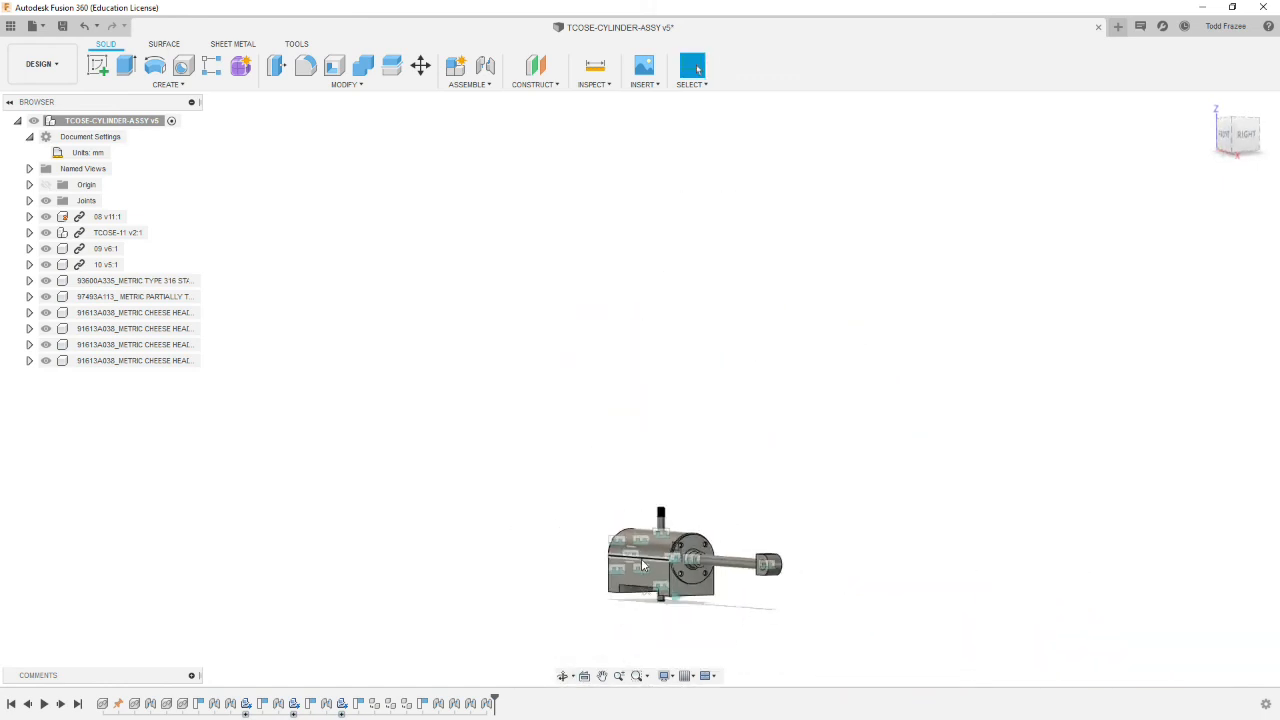
pyautogui.scroll(5, 625, 618)
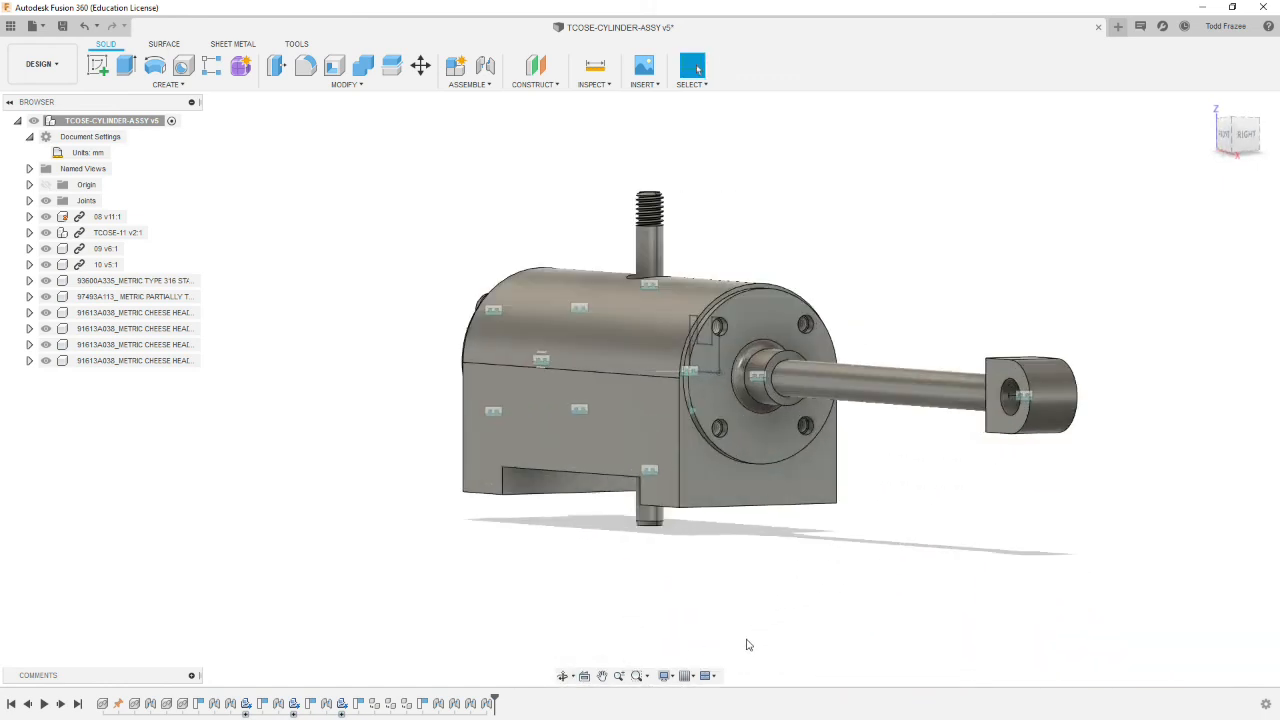